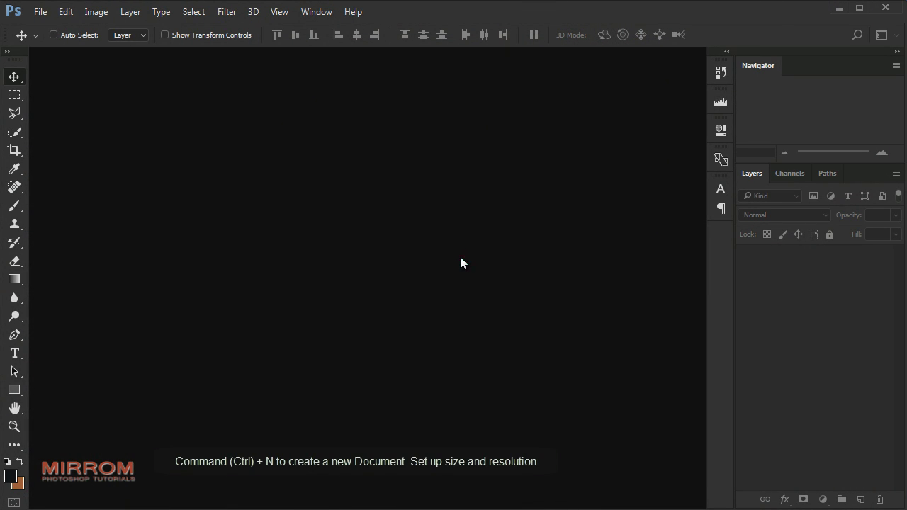
# Start a new document sized 2000 × 2667 pixels.
pyautogui.hotkey('ctrl', 'n')
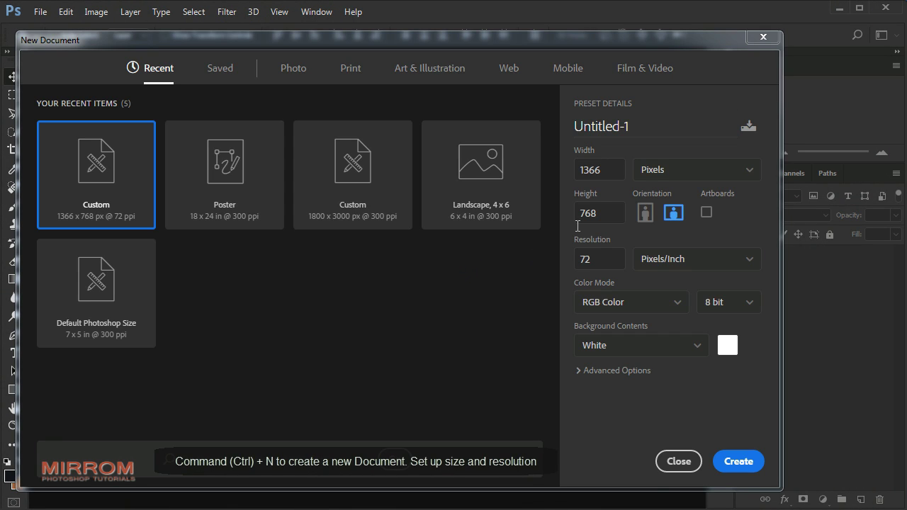
pyautogui.click(658, 175)
pyautogui.click(607, 196)
pyautogui.moveTo(602, 170); pyautogui.dragTo(578, 173)
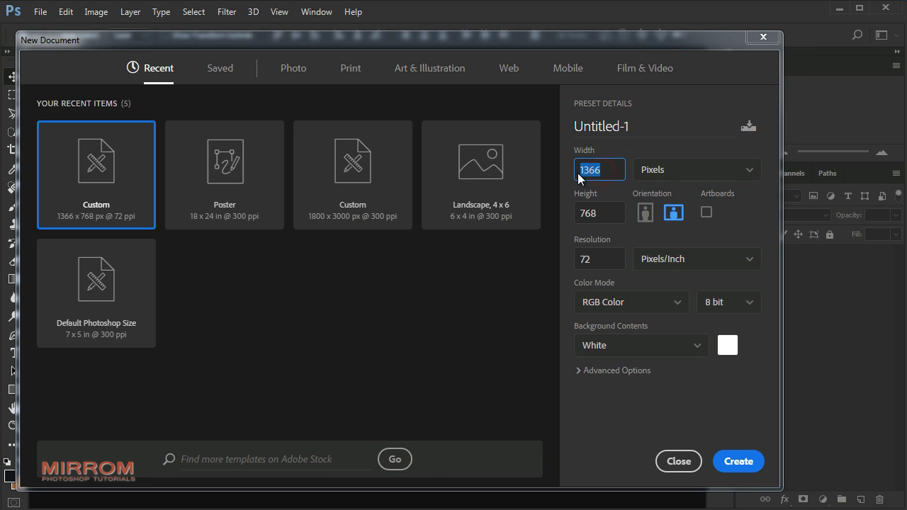
pyautogui.write('2000')
pyautogui.moveTo(607, 213); pyautogui.dragTo(576, 215)
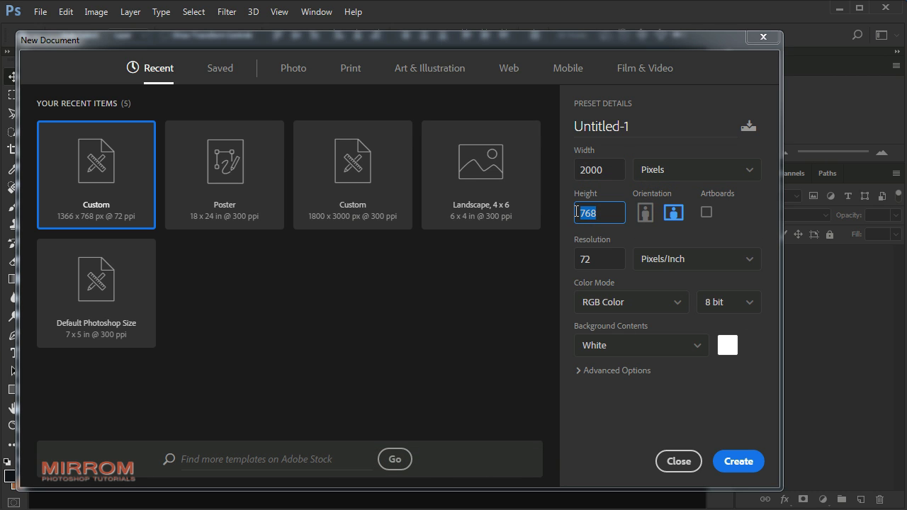
pyautogui.write('2667')
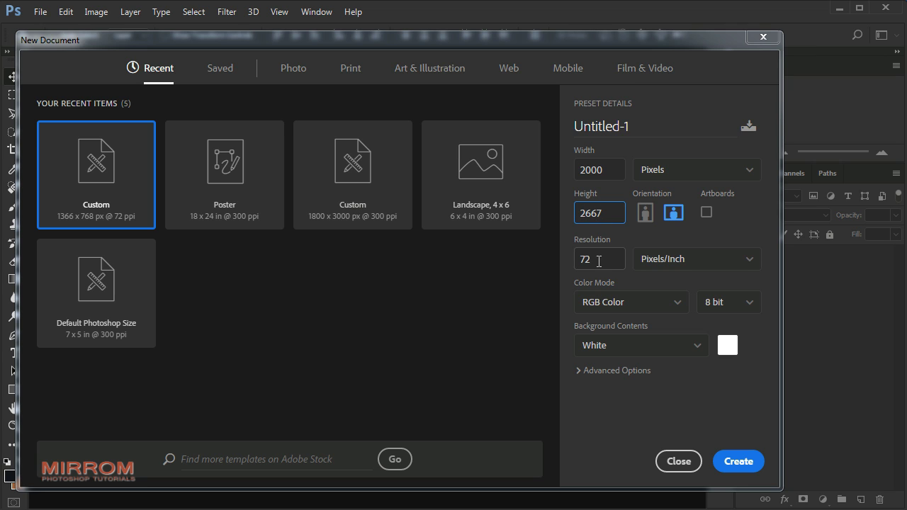
pyautogui.press('Tab')
pyautogui.write('300')
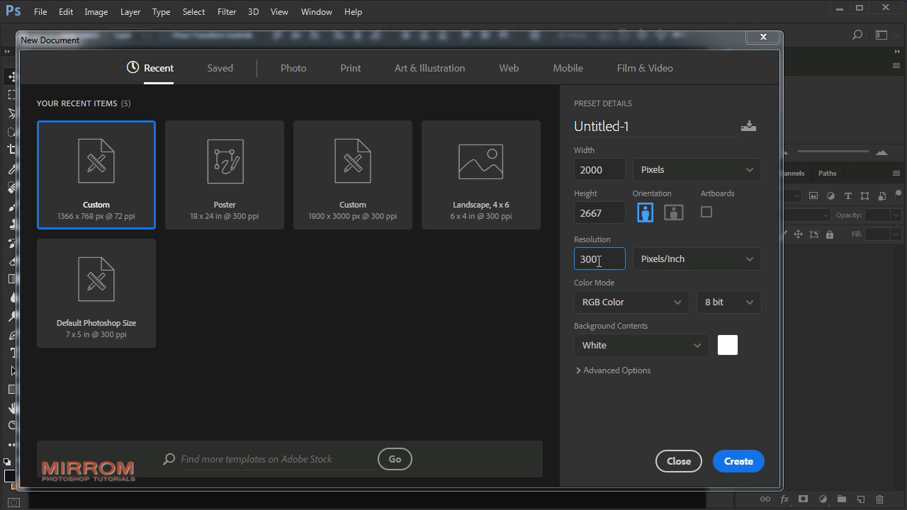
# Set the resolution to 300 pixels/inch and create the document.
pyautogui.click(648, 260)
pyautogui.click(680, 290)
pyautogui.click(612, 252)
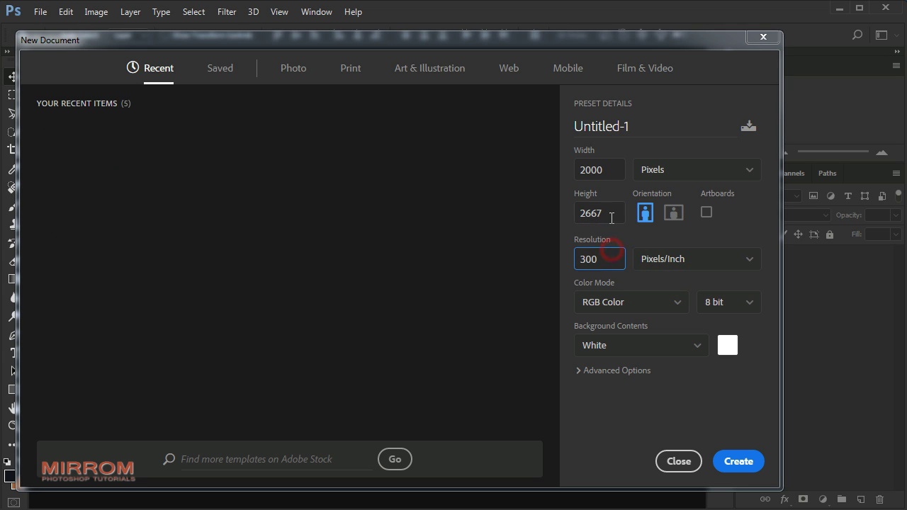
pyautogui.hotkey('shift', 'Tab')
pyautogui.hotkey('shift', 'Tab')
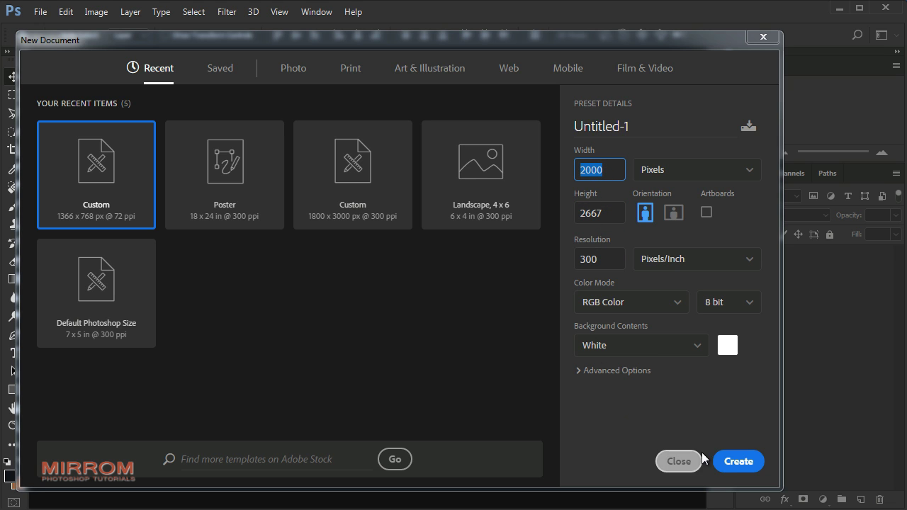
pyautogui.click(740, 462)
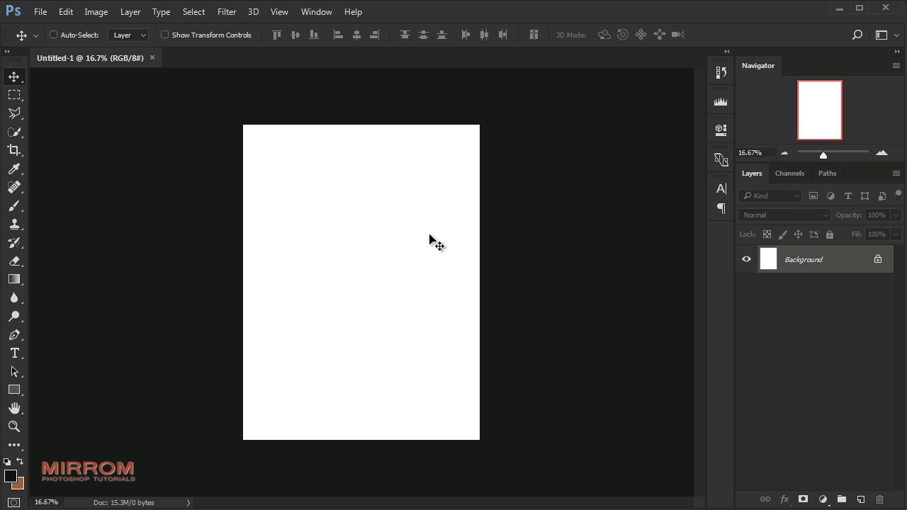
# Set the foreground colour to hex 957d65 and fill the whole Background with it.
pyautogui.click(10, 476)
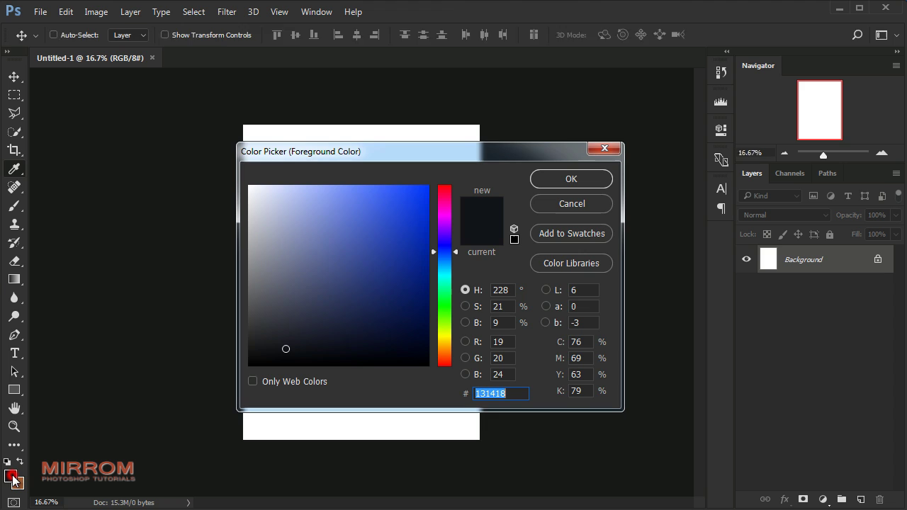
pyautogui.click(535, 210)
pyautogui.click(20, 461)
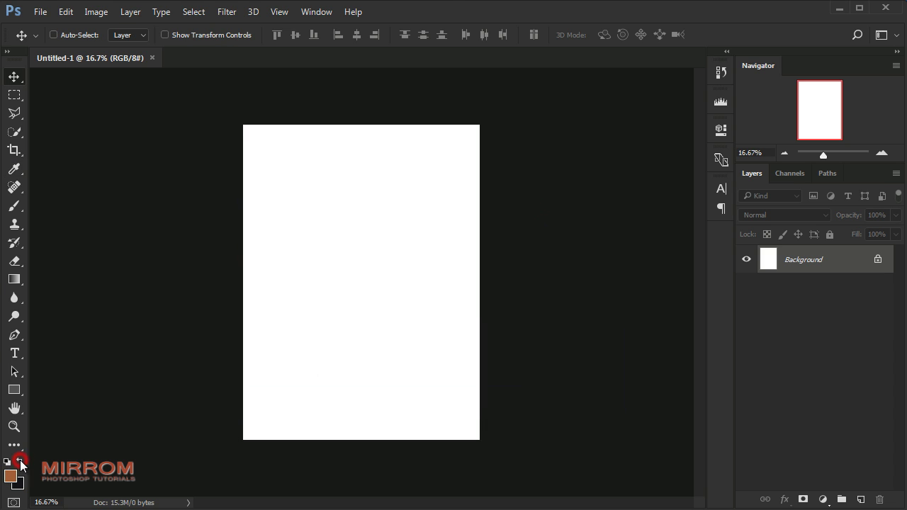
pyautogui.click(11, 476)
pyautogui.click(510, 395)
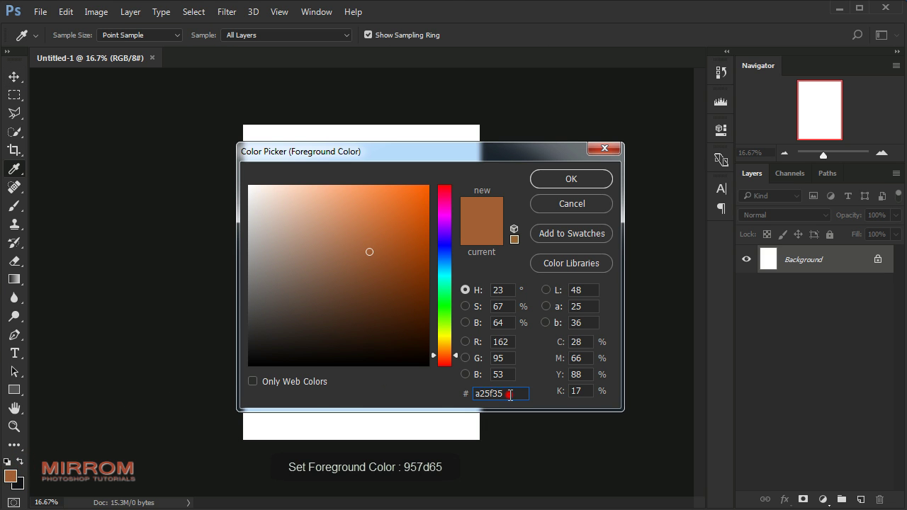
pyautogui.moveTo(510, 395); pyautogui.dragTo(469, 395)
pyautogui.write('9')
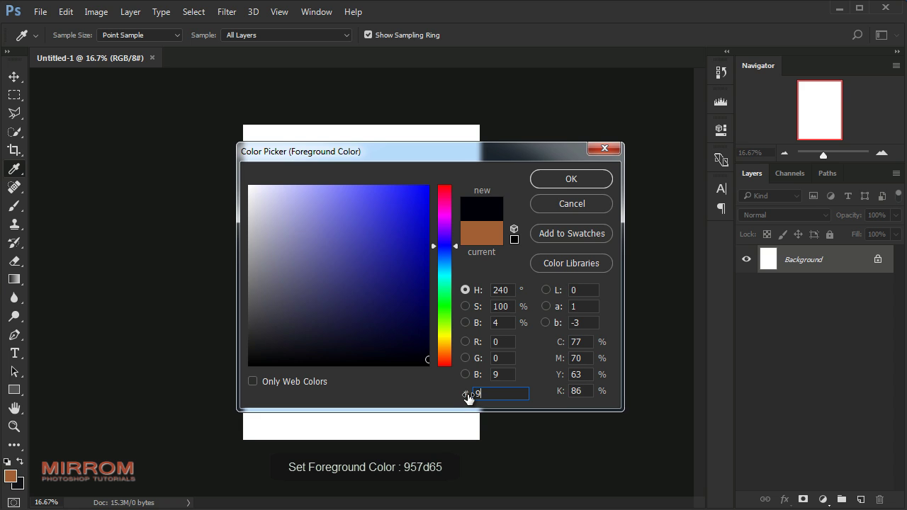
pyautogui.write('57d6')
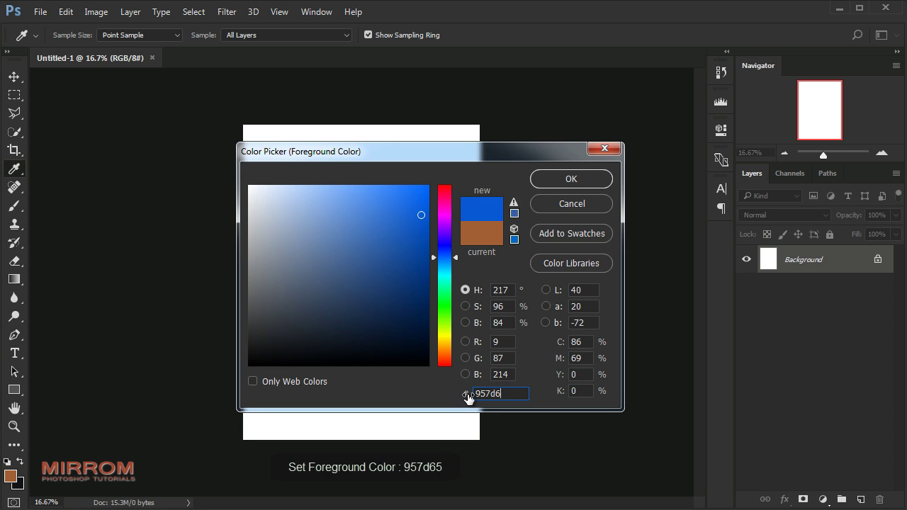
pyautogui.write('5')
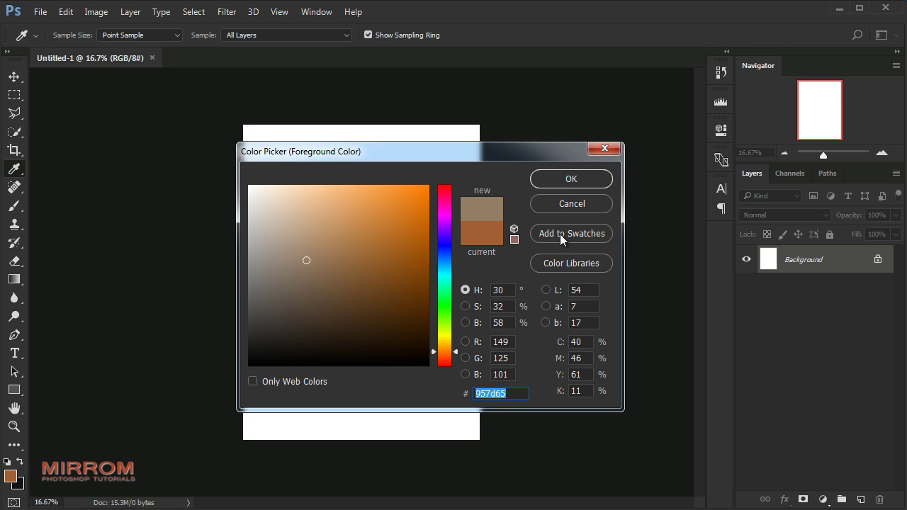
pyautogui.click(546, 178)
pyautogui.press('v')
pyautogui.hotkey('alt', 'BackSpace')
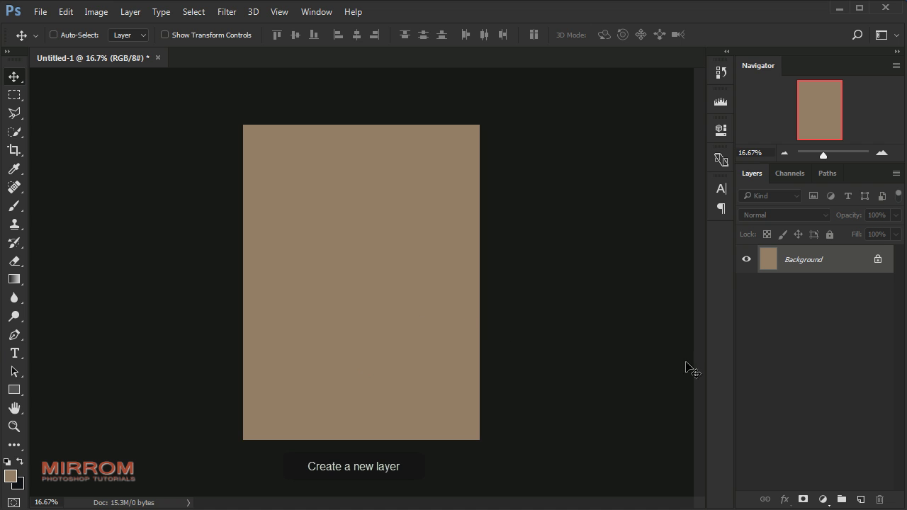
# Add an empty Layer 1 above Background and select the Gradient tool.
pyautogui.click(862, 500)
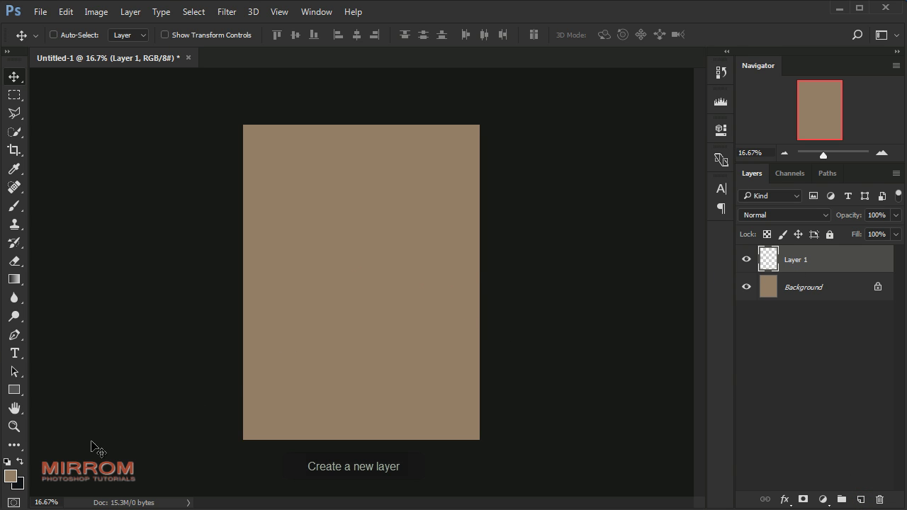
pyautogui.click(13, 476)
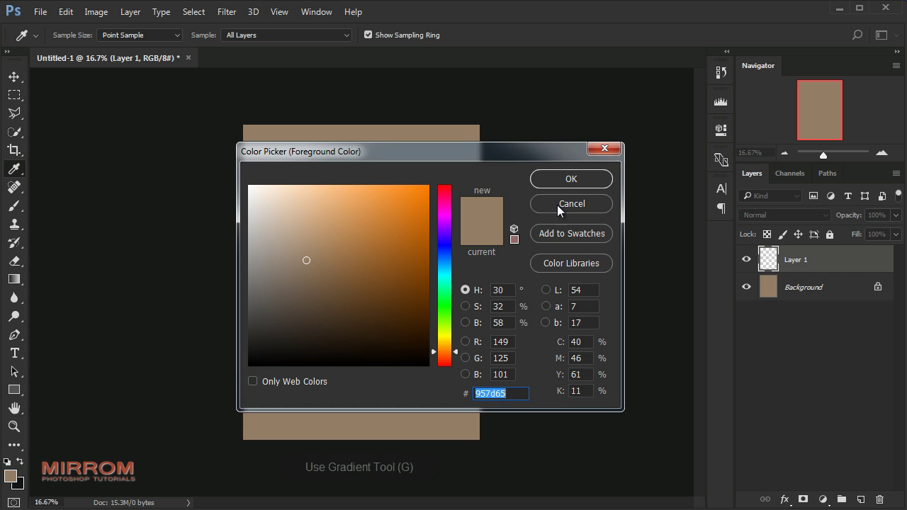
pyautogui.click(558, 205)
pyautogui.click(14, 279)
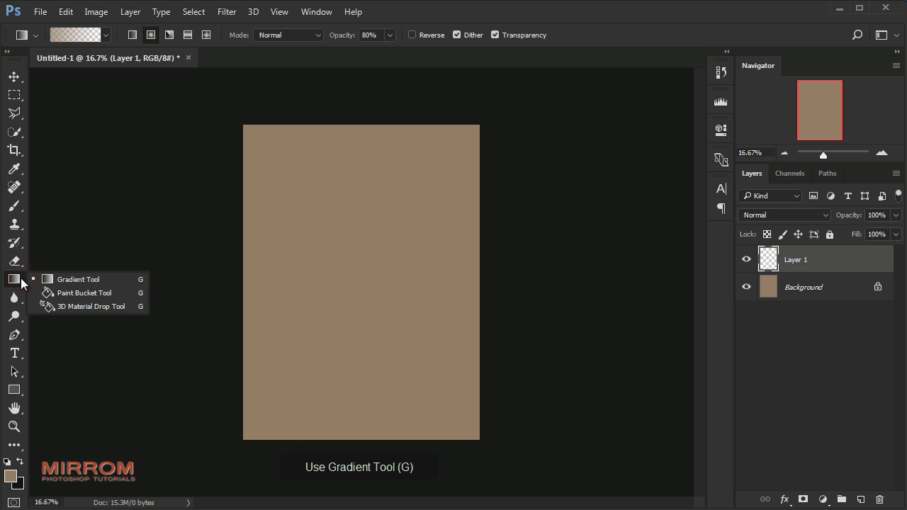
pyautogui.click(80, 282)
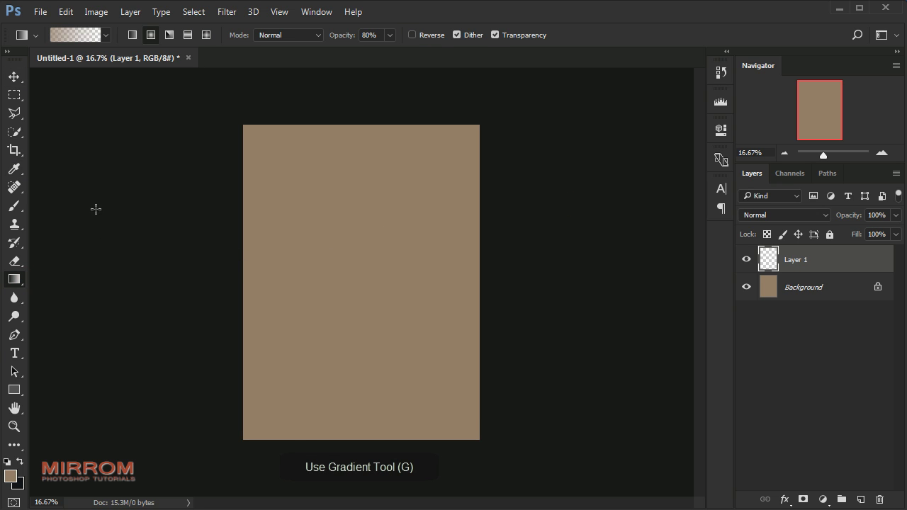
# Make the gradient run from cream f0e0be on the left to 0% opacity on the right.
pyautogui.click(64, 36)
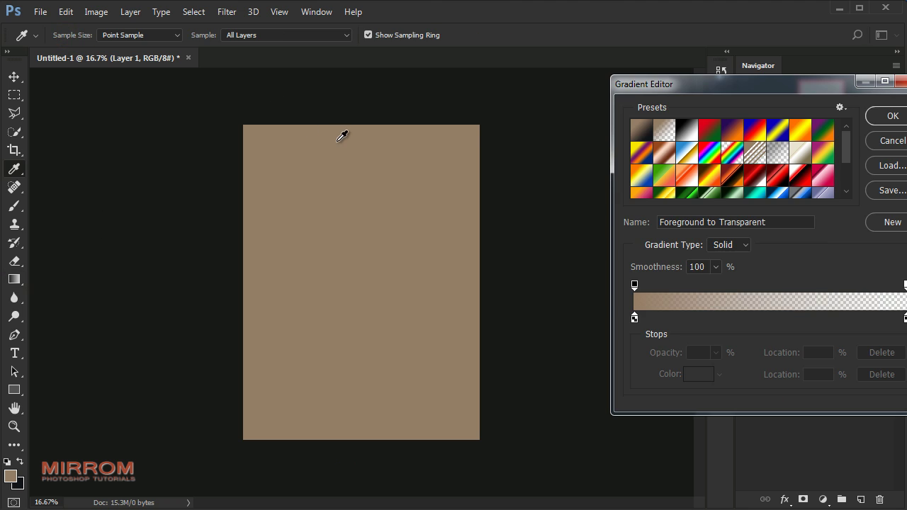
pyautogui.moveTo(632, 91); pyautogui.dragTo(494, 87)
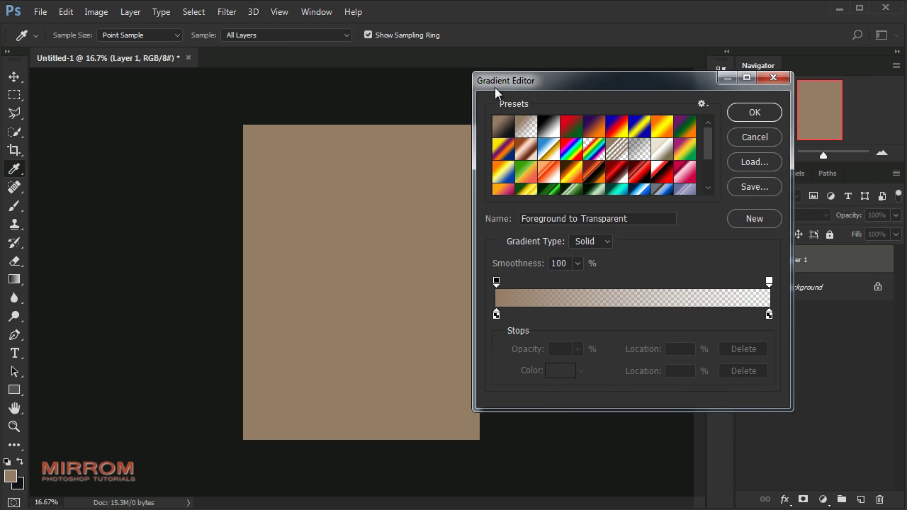
pyautogui.click(495, 314)
pyautogui.click(551, 372)
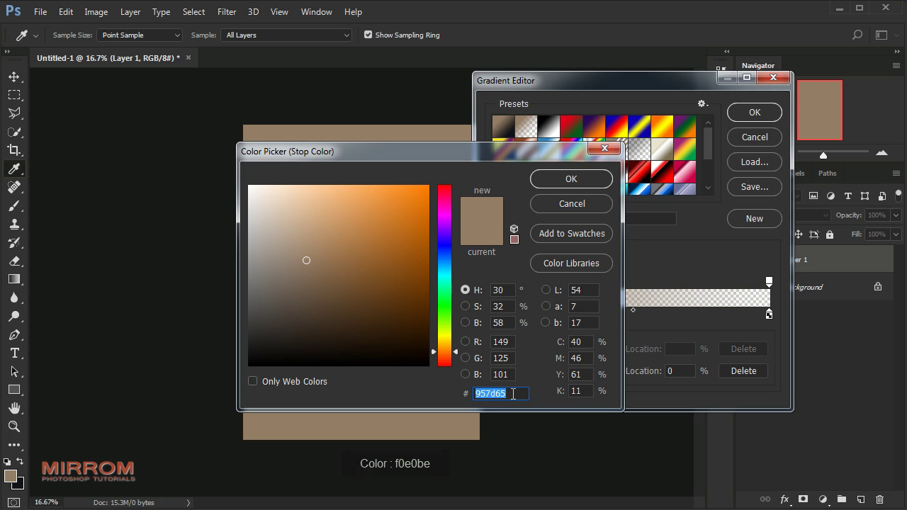
pyautogui.write('f0e')
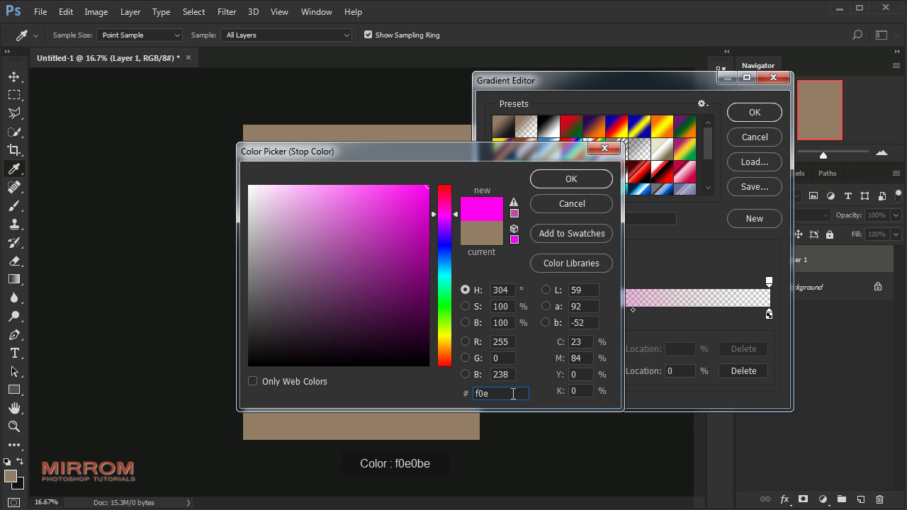
pyautogui.write('0be')
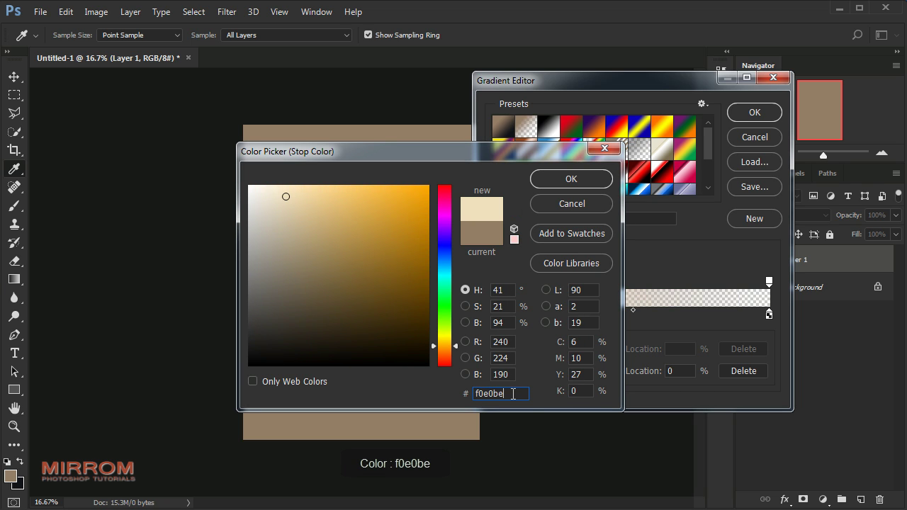
pyautogui.moveTo(508, 395); pyautogui.dragTo(445, 390)
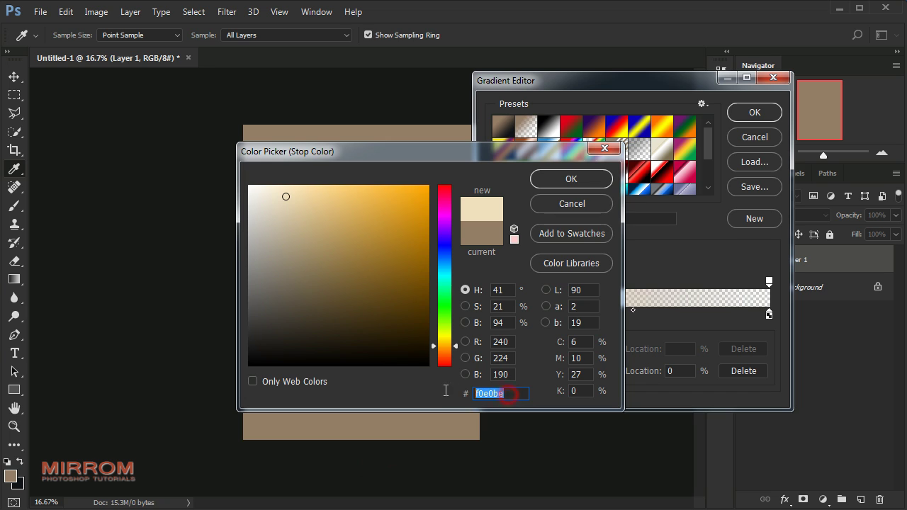
pyautogui.click(548, 180)
pyautogui.click(769, 283)
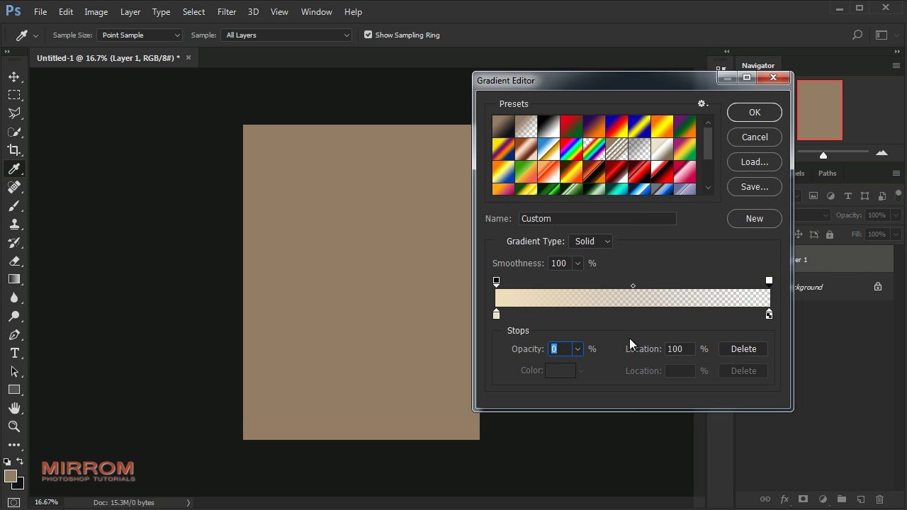
pyautogui.moveTo(533, 353); pyautogui.dragTo(507, 351)
pyautogui.press('Return')
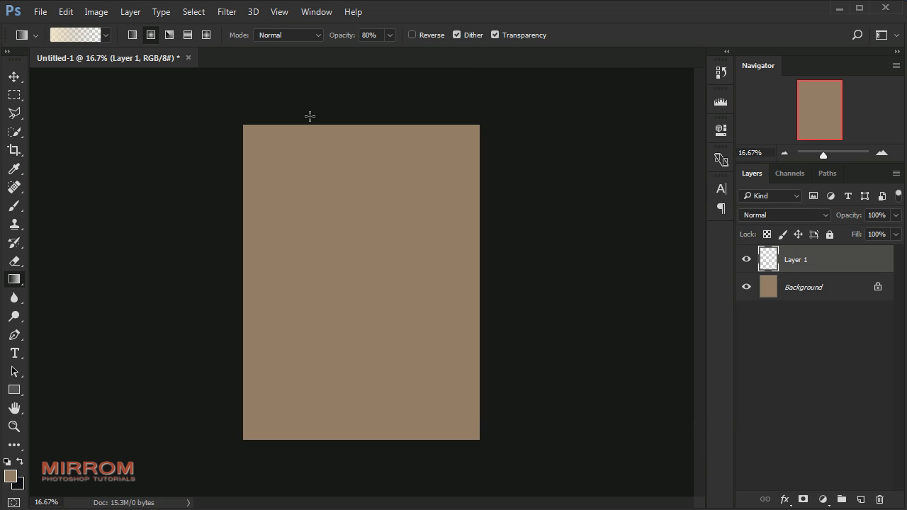
# Draw a linear cream gradient upward on Layer 1, trying several lengths.
pyautogui.click(139, 40)
pyautogui.click(387, 37)
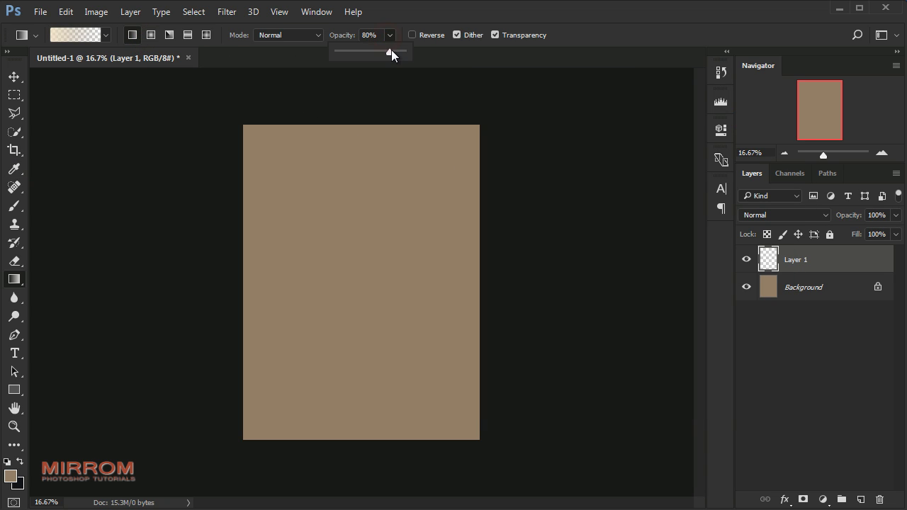
pyautogui.moveTo(372, 383); pyautogui.dragTo(367, 139)
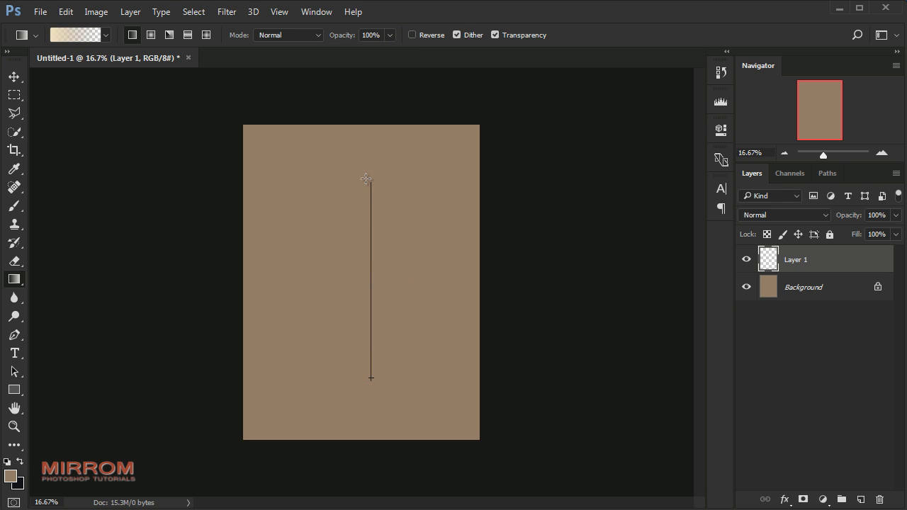
pyautogui.moveTo(455, 336); pyautogui.dragTo(452, 90)
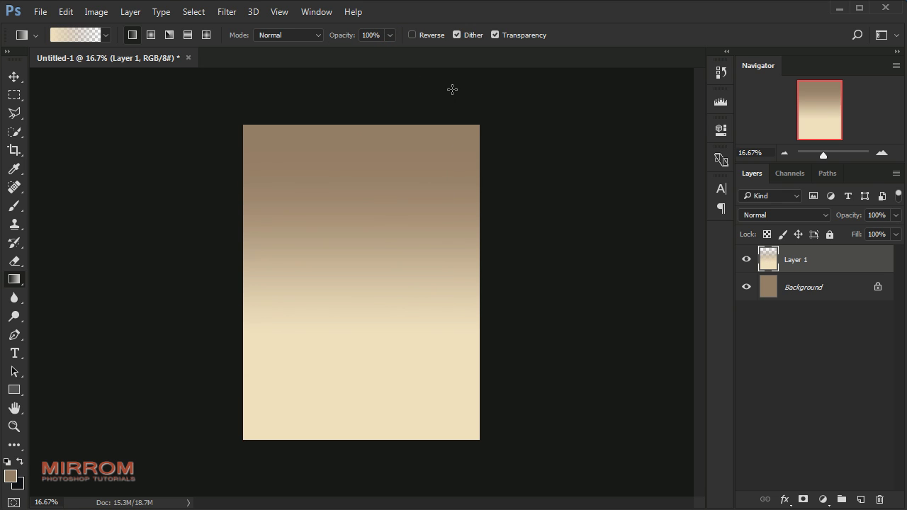
pyautogui.moveTo(362, 429); pyautogui.dragTo(363, 180)
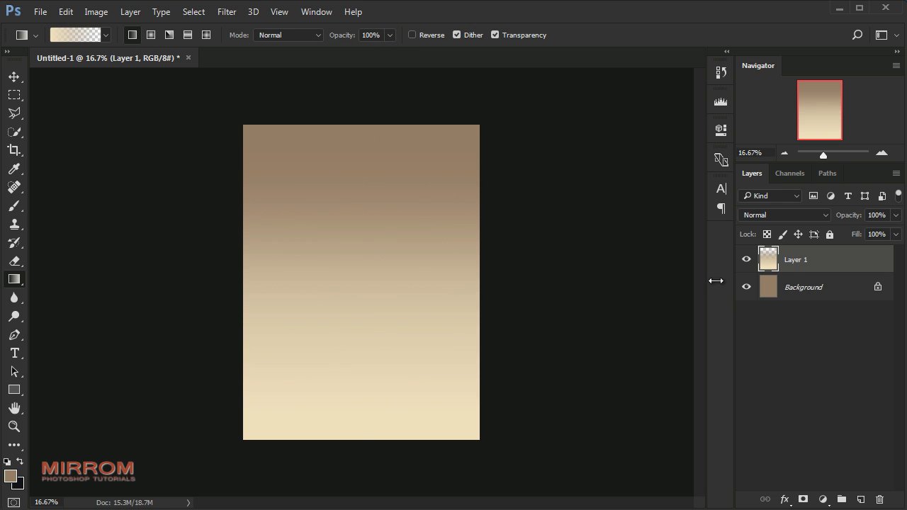
pyautogui.doubleClick(748, 260)
# Redraw the gradient with a sharper, higher blend, then toggle Layer 1 to check it.
pyautogui.moveTo(492, 367); pyautogui.dragTo(494, 204)
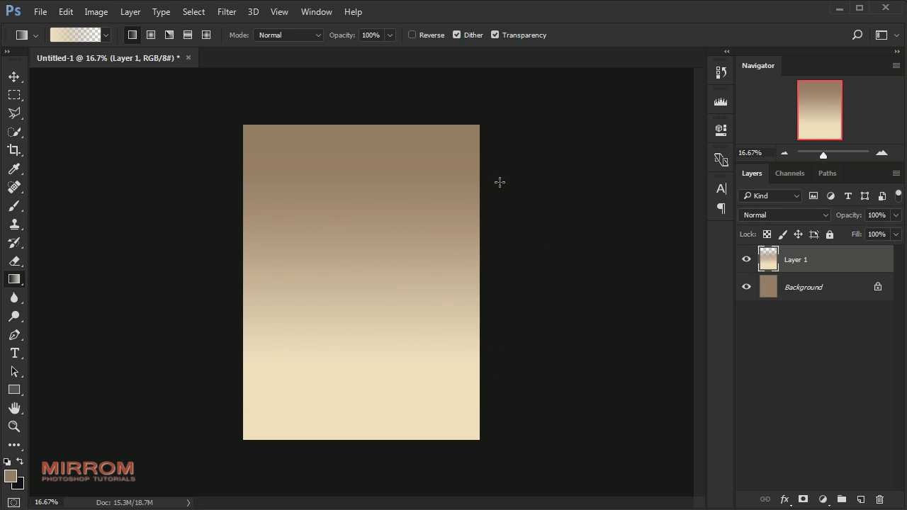
pyautogui.hotkey('ctrl', 'z')
pyautogui.moveTo(356, 295); pyautogui.dragTo(353, 195)
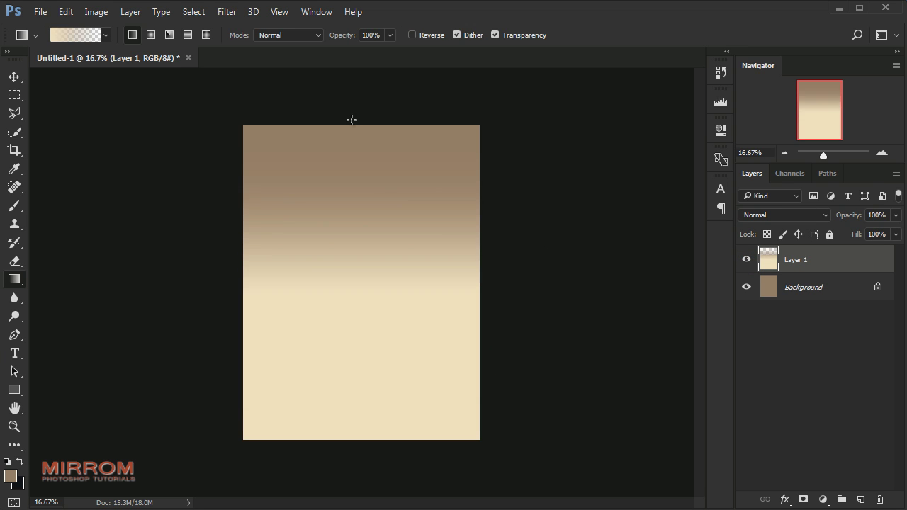
pyautogui.hotkey('ctrl', 'z')
pyautogui.moveTo(352, 332); pyautogui.dragTo(355, 206)
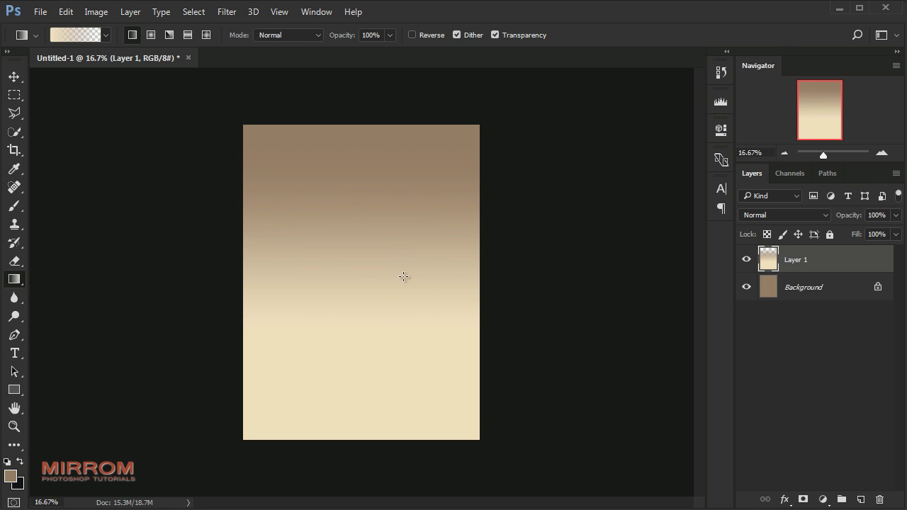
pyautogui.press('v')
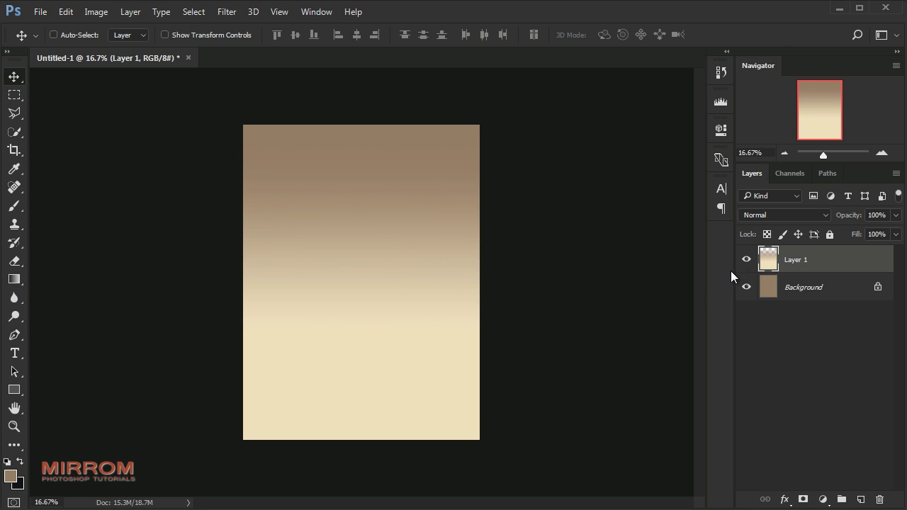
pyautogui.click(745, 260)
pyautogui.click(746, 260)
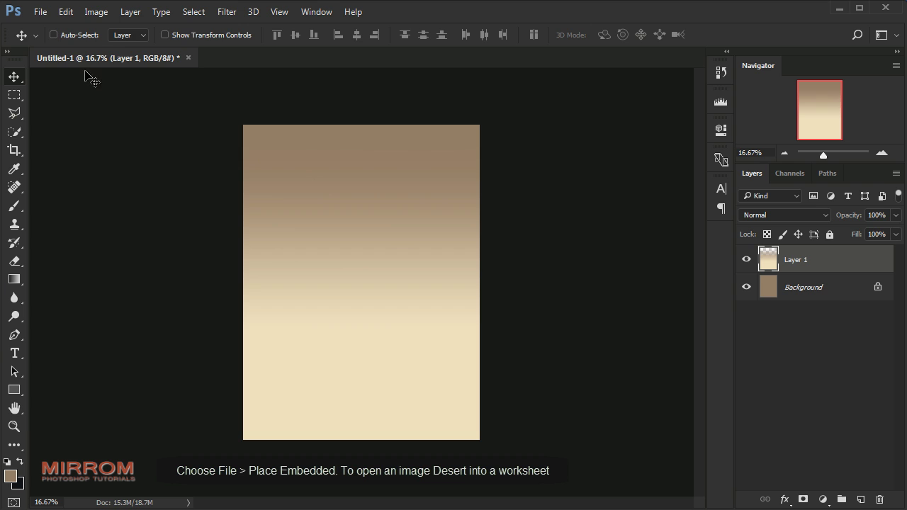
# Place the desert photo as an embedded layer and rename it Desert.
pyautogui.click(44, 17)
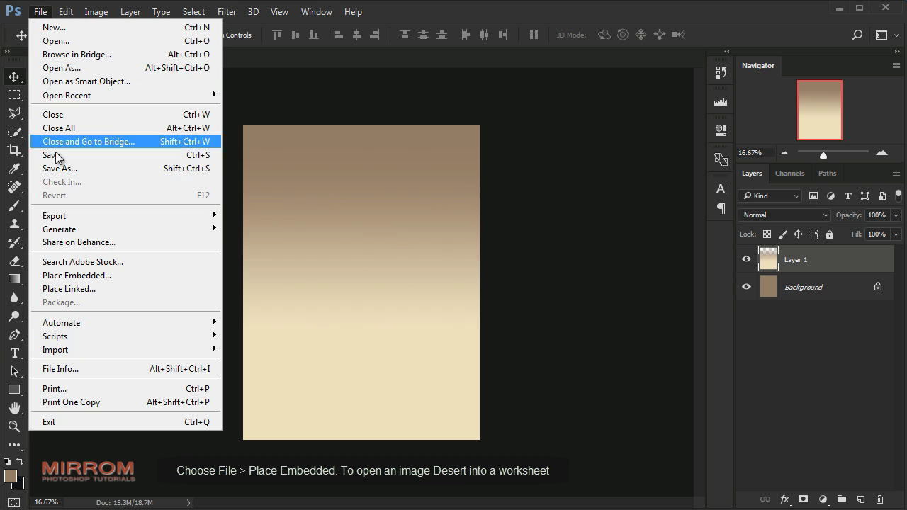
pyautogui.click(130, 274)
pyautogui.click(485, 35)
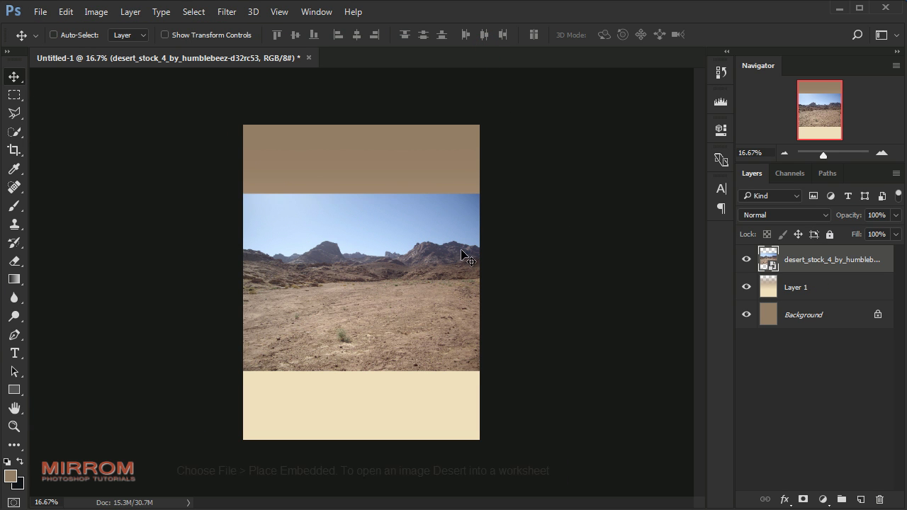
pyautogui.doubleClick(815, 260)
pyautogui.write('D')
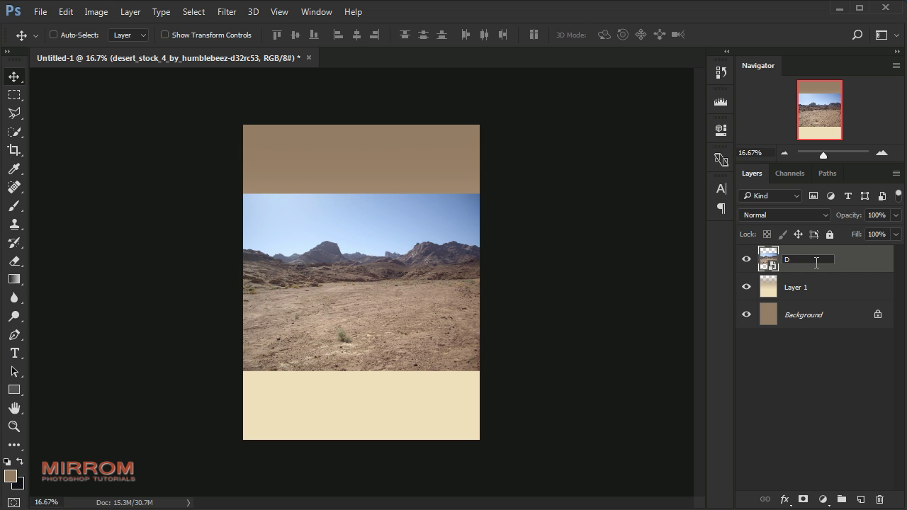
pyautogui.write('esert')
pyautogui.press('Return')
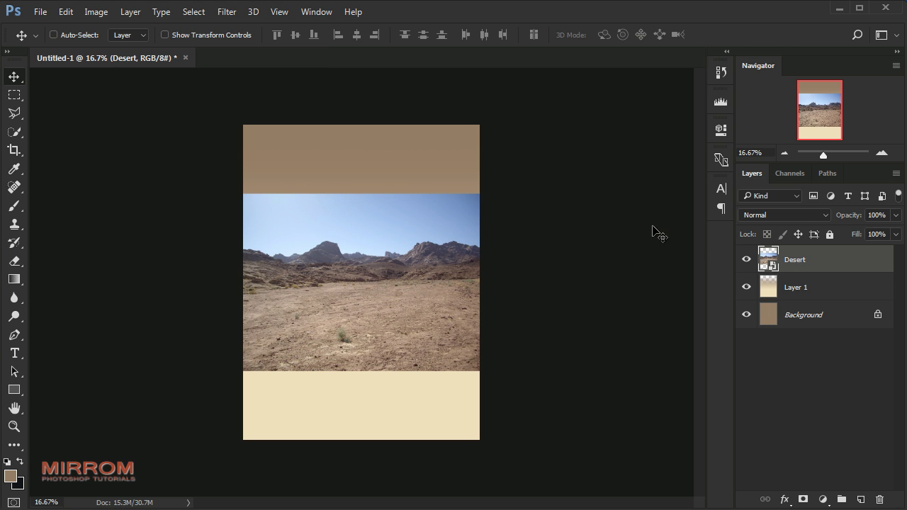
pyautogui.click(882, 154)
pyautogui.click(883, 153)
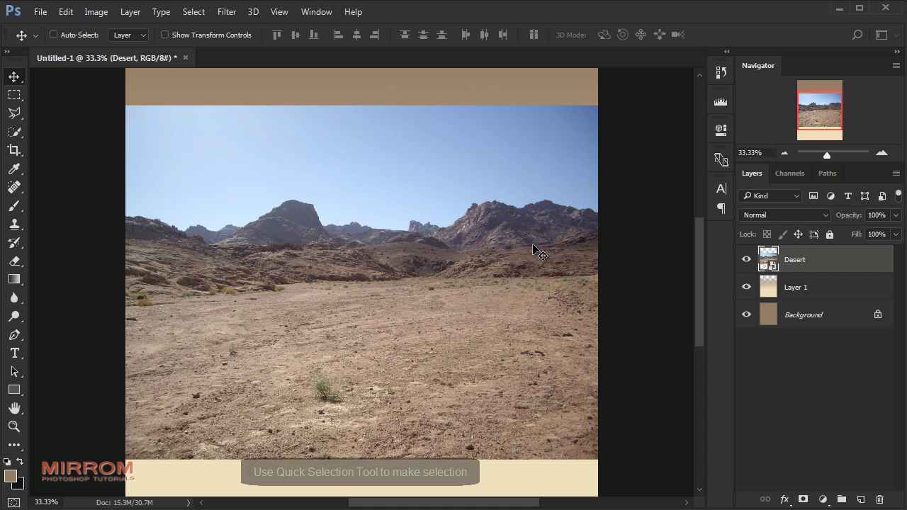
# Quick-select the sky and add an inverted layer mask that hides it.
pyautogui.click(19, 133)
pyautogui.click(57, 132)
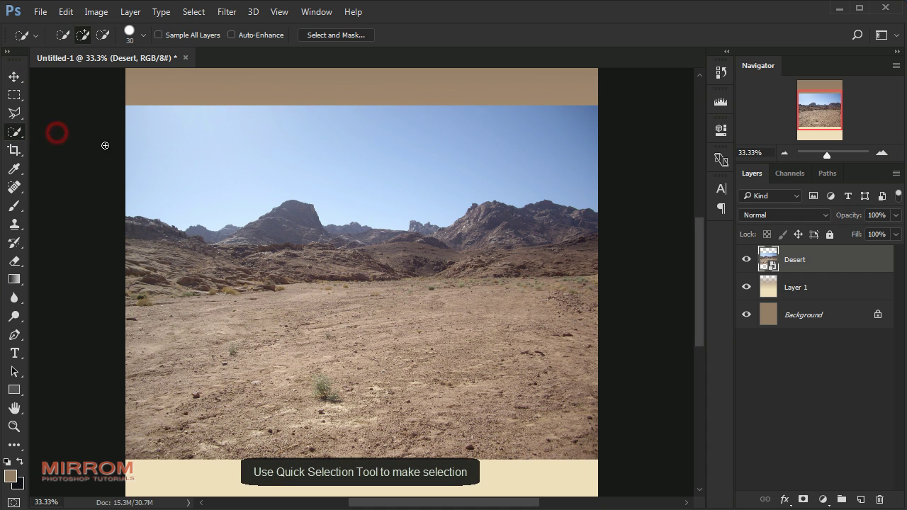
pyautogui.click(163, 148)
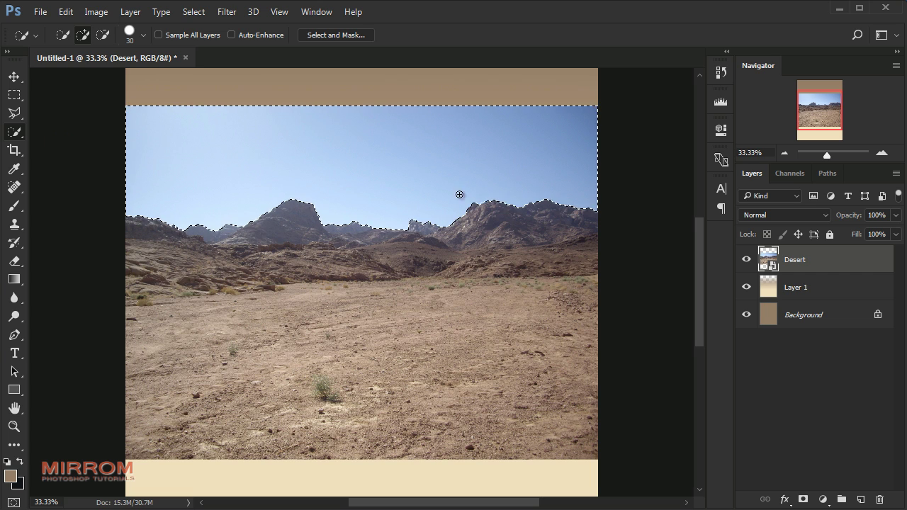
pyautogui.click(804, 499)
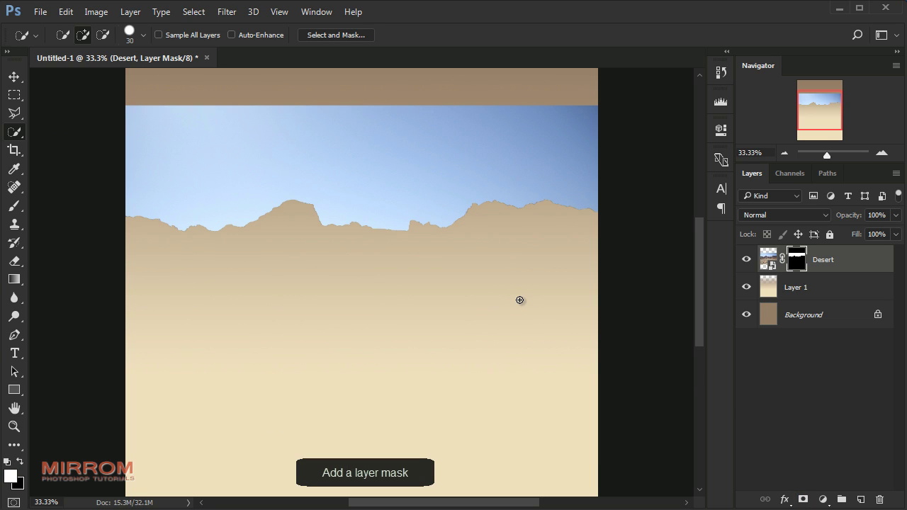
pyautogui.hotkey('ctrl', 'i')
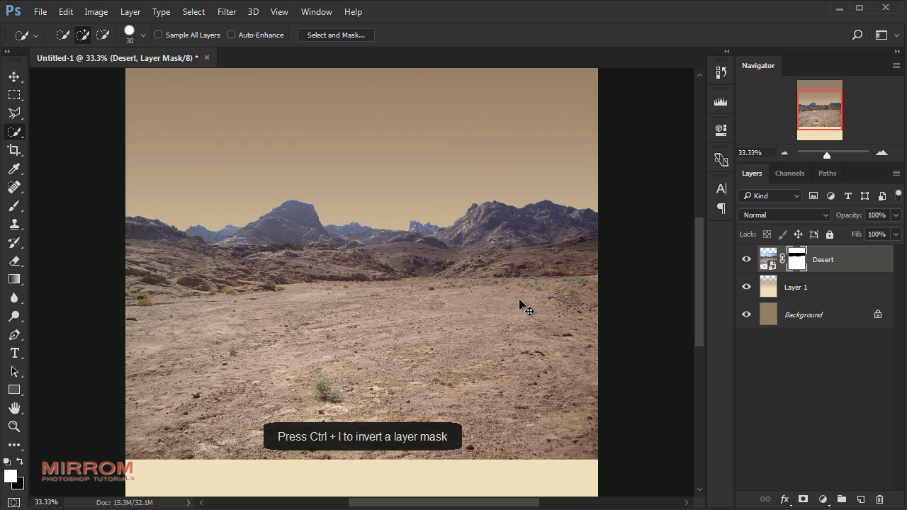
pyautogui.press('v')
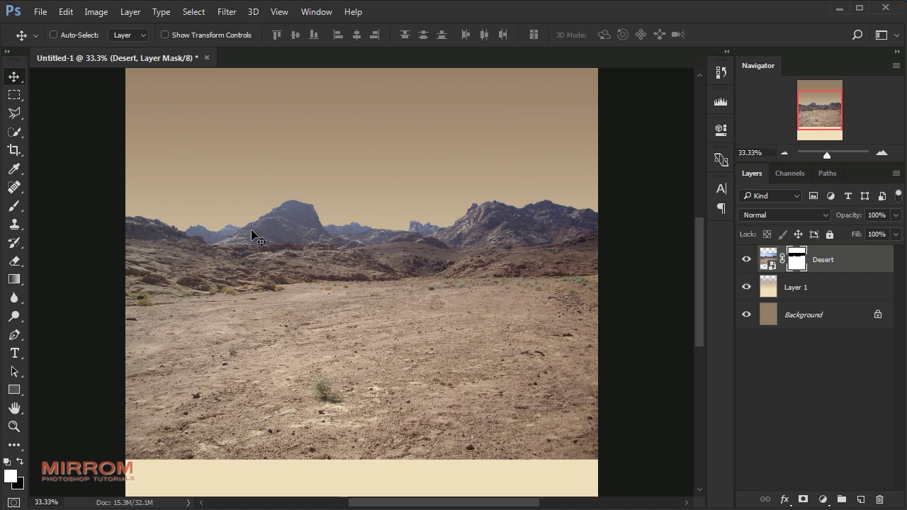
pyautogui.hotkey('ctrl', '-')
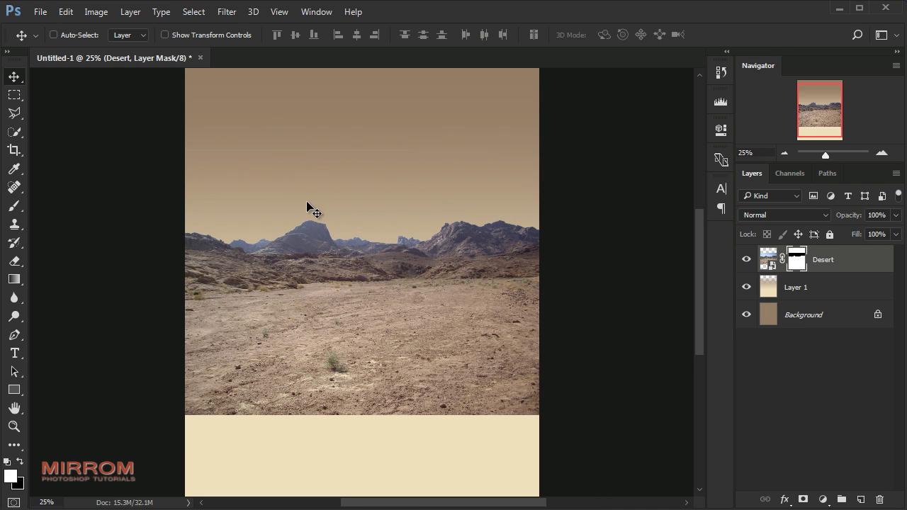
# Paint black at 100% brush opacity along the top of the Desert mask.
pyautogui.click(14, 205)
pyautogui.click(53, 207)
pyautogui.click(297, 36)
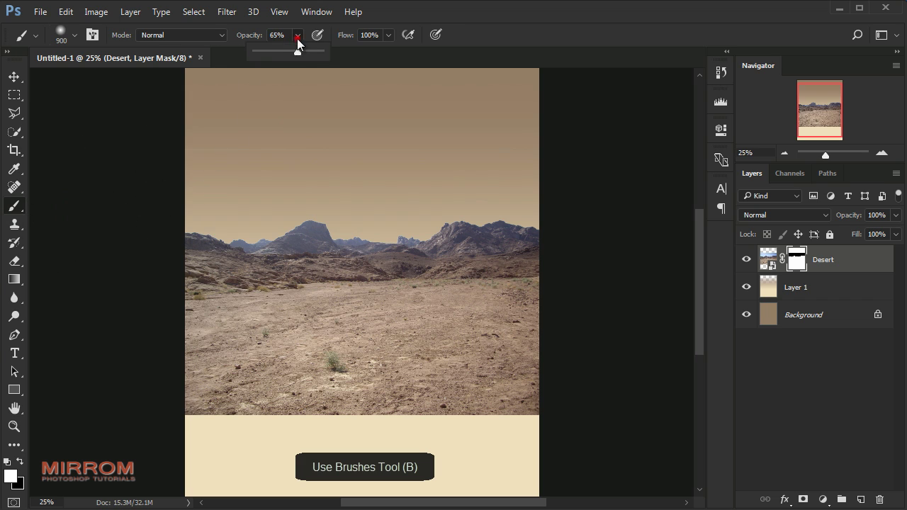
pyautogui.moveTo(323, 56); pyautogui.dragTo(327, 56)
pyautogui.press('x')
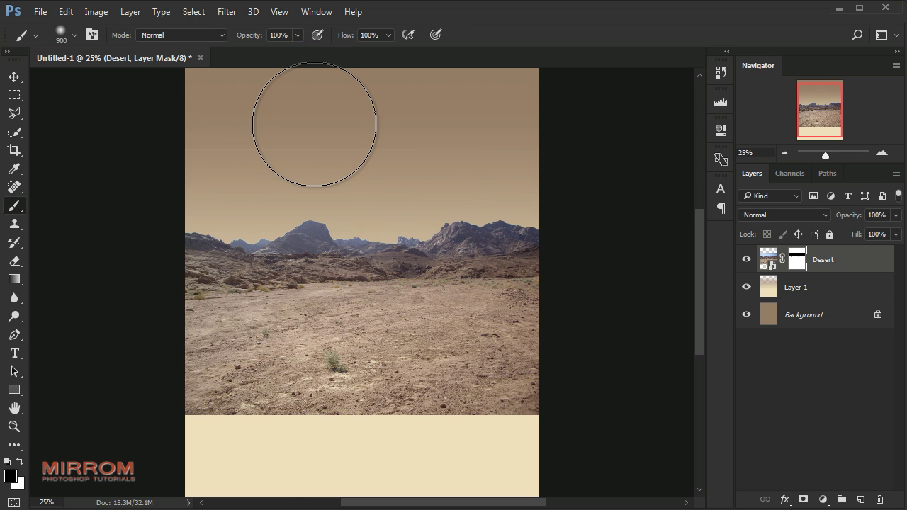
pyautogui.moveTo(266, 120); pyautogui.dragTo(198, 111)
pyautogui.press('[')
pyautogui.press('[')
pyautogui.press('[')
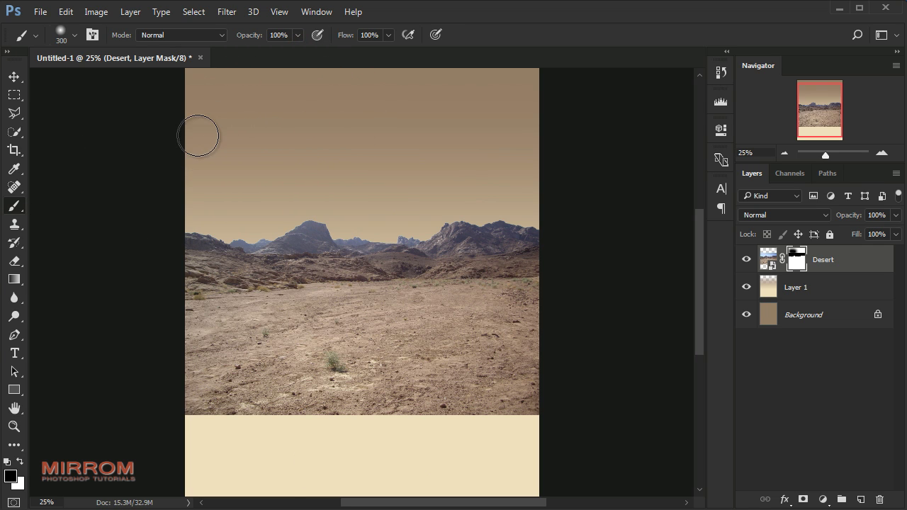
pyautogui.press('v')
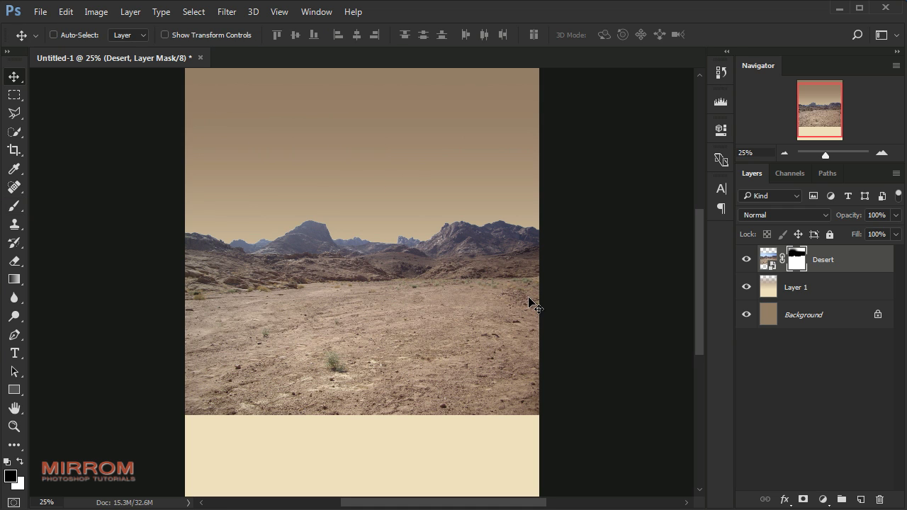
pyautogui.hotkey('ctrl', '-')
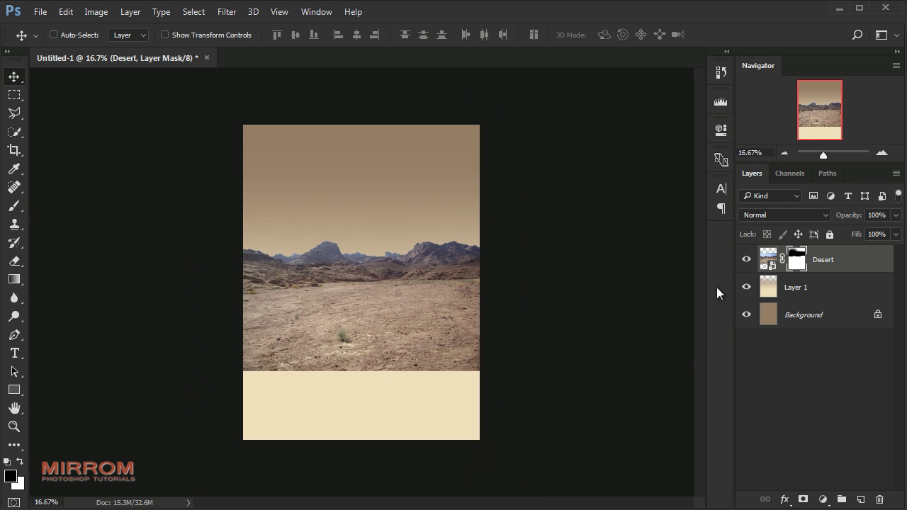
# Move the Desert photo down and scale it wider and taller with Free Transform.
pyautogui.click(767, 265)
pyautogui.moveTo(395, 319); pyautogui.dragTo(391, 389)
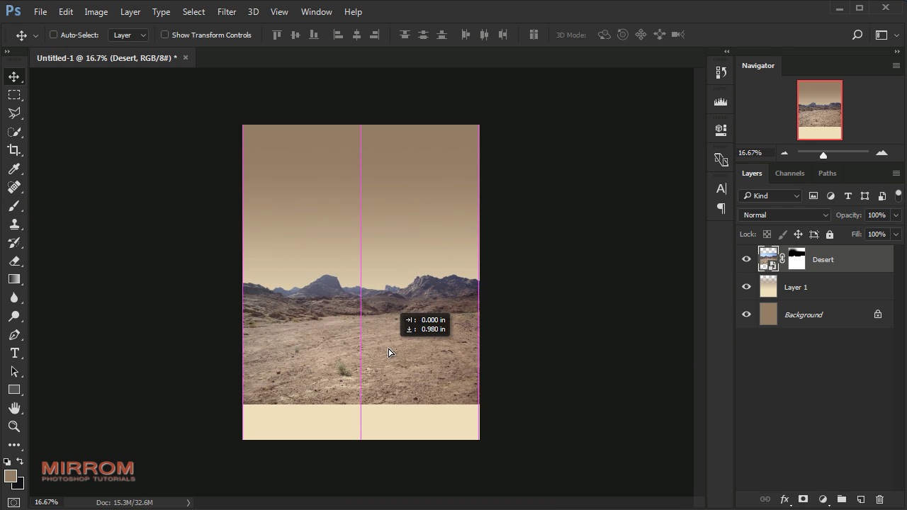
pyautogui.hotkey('ctrl', 't')
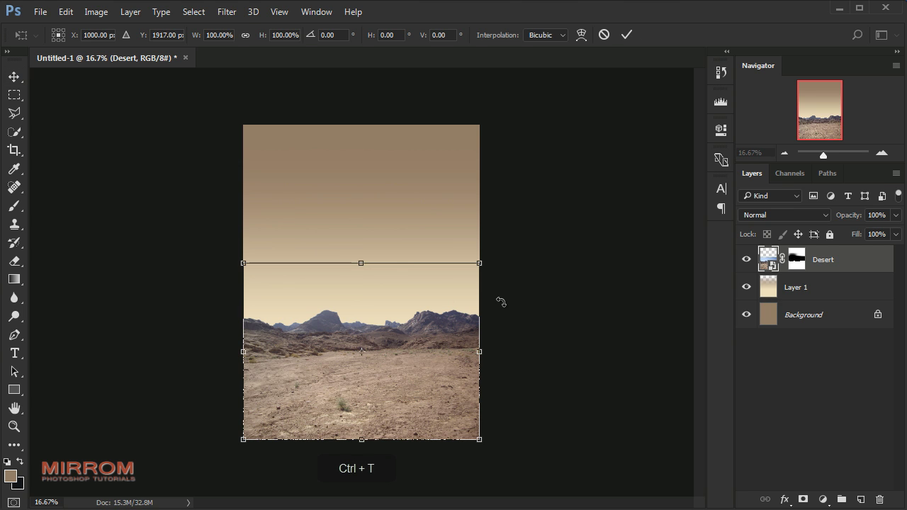
pyautogui.moveTo(480, 263); pyautogui.dragTo(510, 243)
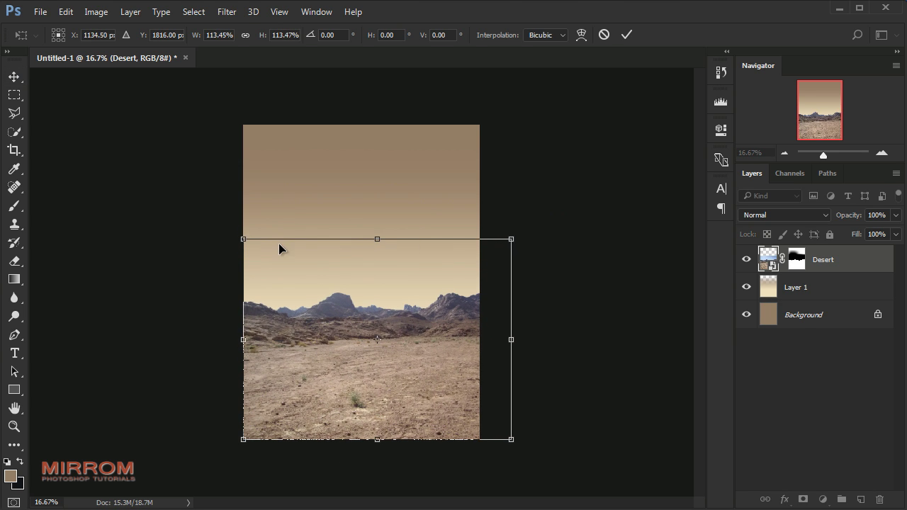
pyautogui.moveTo(243, 242); pyautogui.dragTo(219, 225)
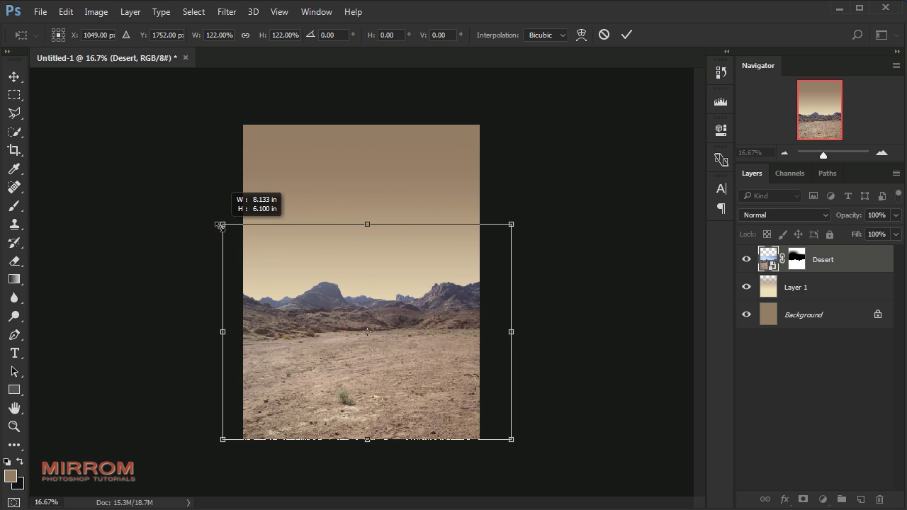
pyautogui.moveTo(370, 226); pyautogui.dragTo(370, 192)
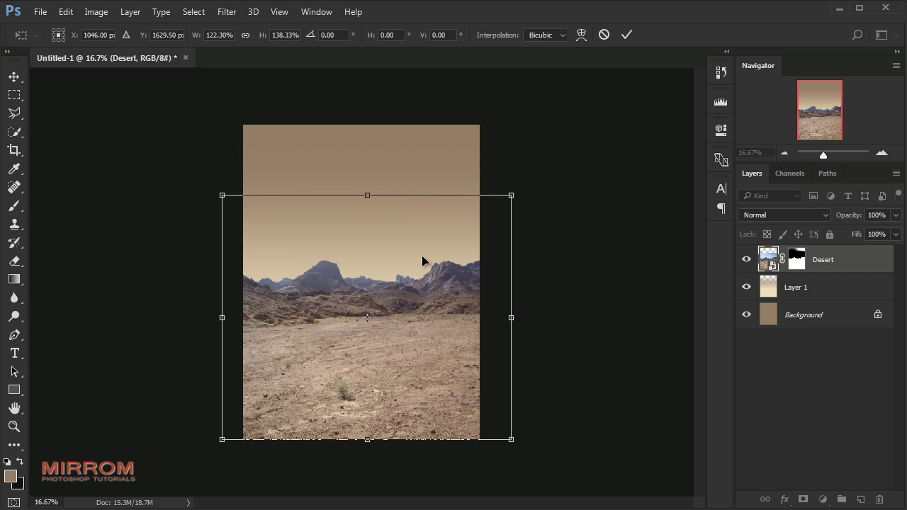
pyautogui.press('Return')
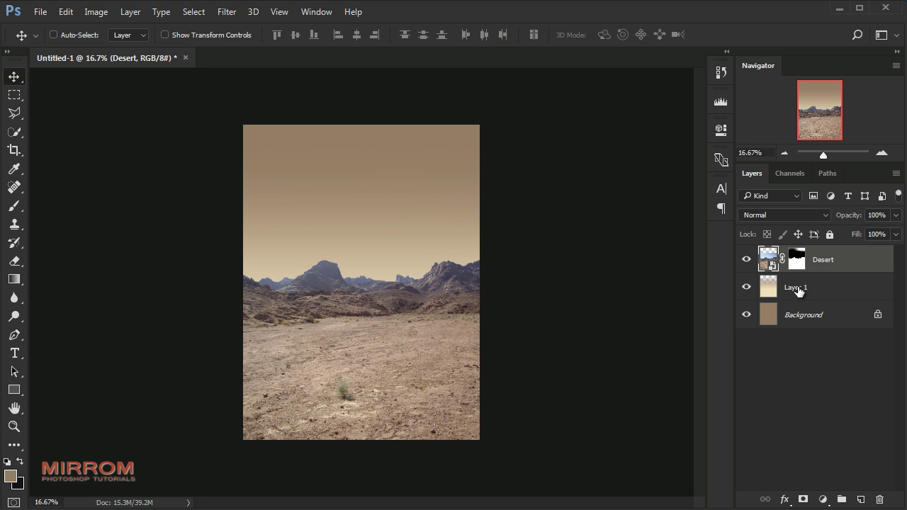
# Stretch Layer 1's gradient above the canvas top, then resize both layers together.
pyautogui.click(797, 287)
pyautogui.hotkey('ctrl', 't')
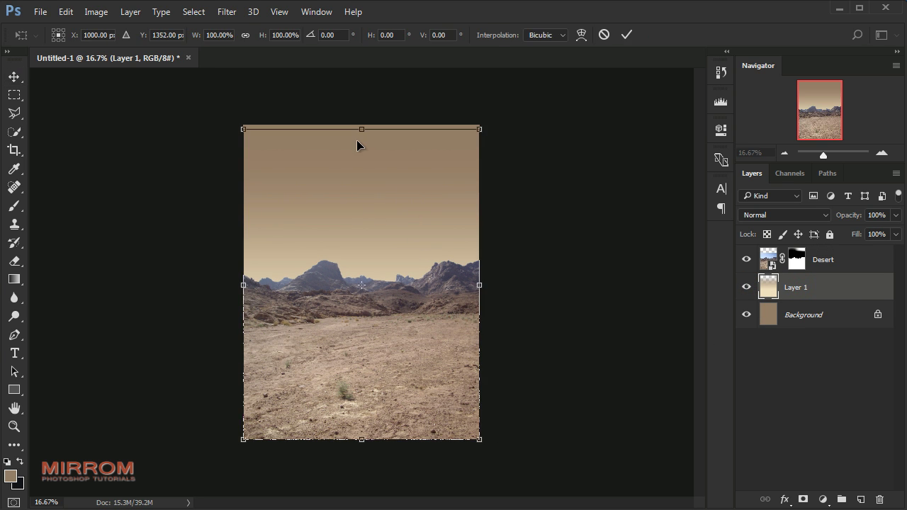
pyautogui.moveTo(363, 128); pyautogui.dragTo(362, 116)
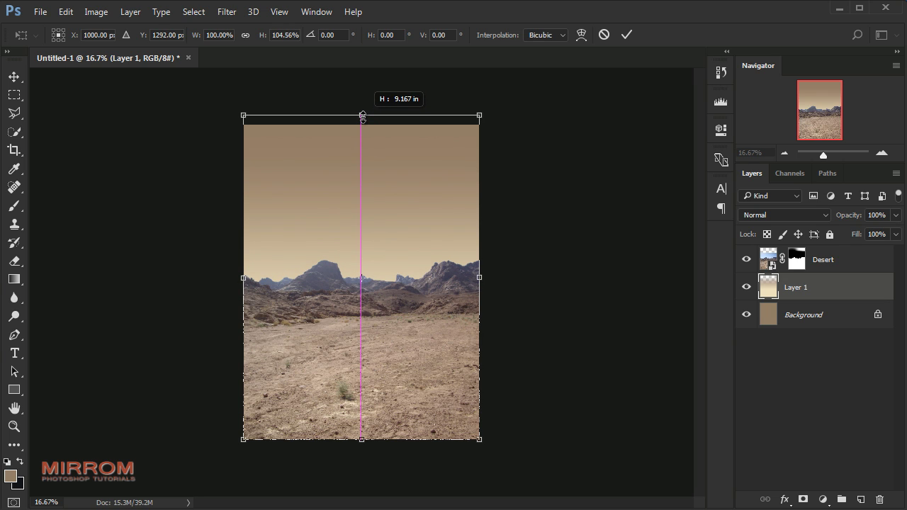
pyautogui.press('Return')
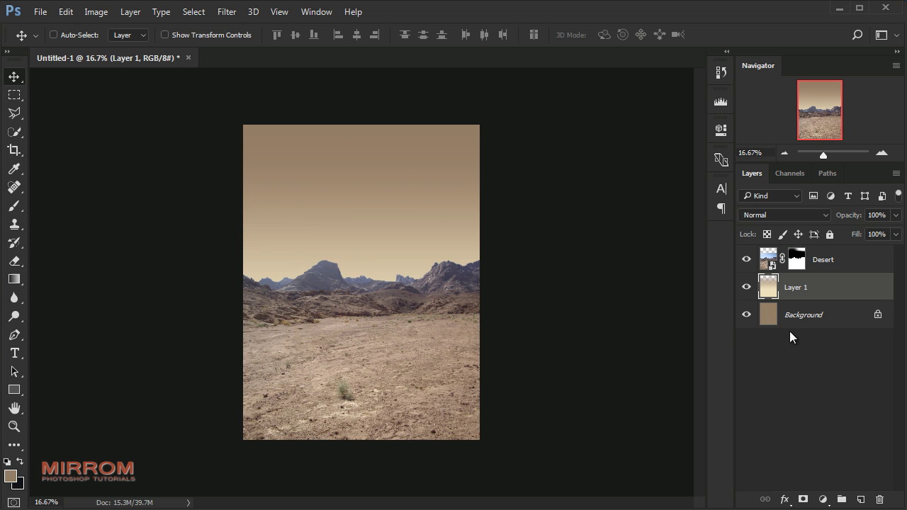
pyautogui.keyDown('shift'); pyautogui.click(826, 263); pyautogui.keyUp('shift')
pyautogui.hotkey('ctrl', 't')
pyautogui.moveTo(368, 116); pyautogui.dragTo(369, 122)
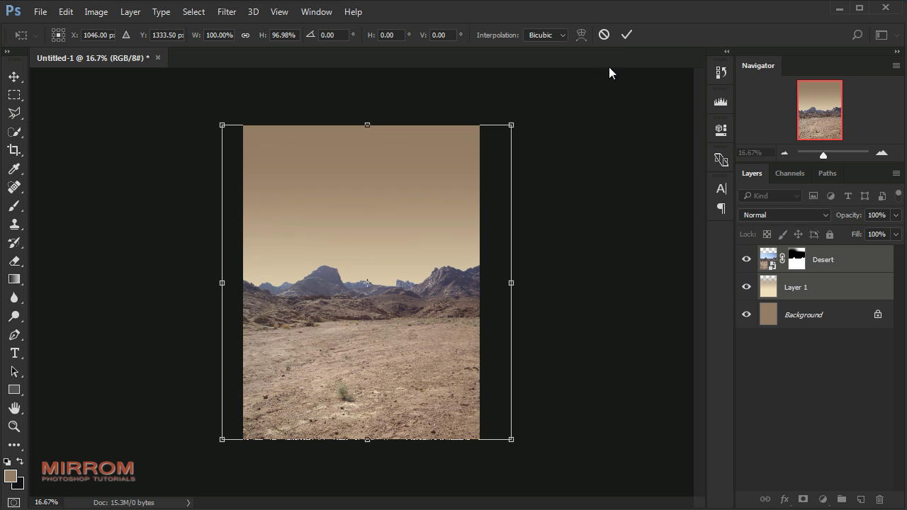
pyautogui.click(626, 35)
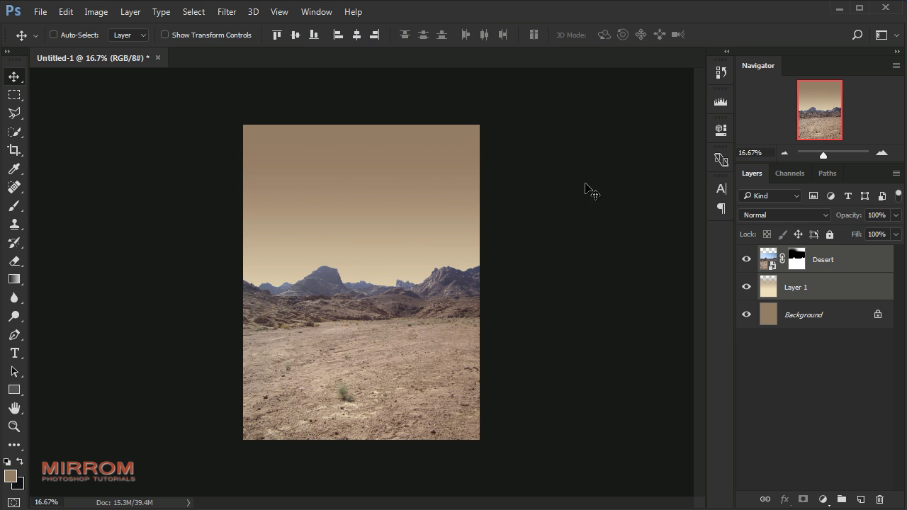
# Add a Hue/Saturation layer clipped to Desert, colorized at Hue 39, Saturation 19, Lightness +26.
pyautogui.click(843, 270)
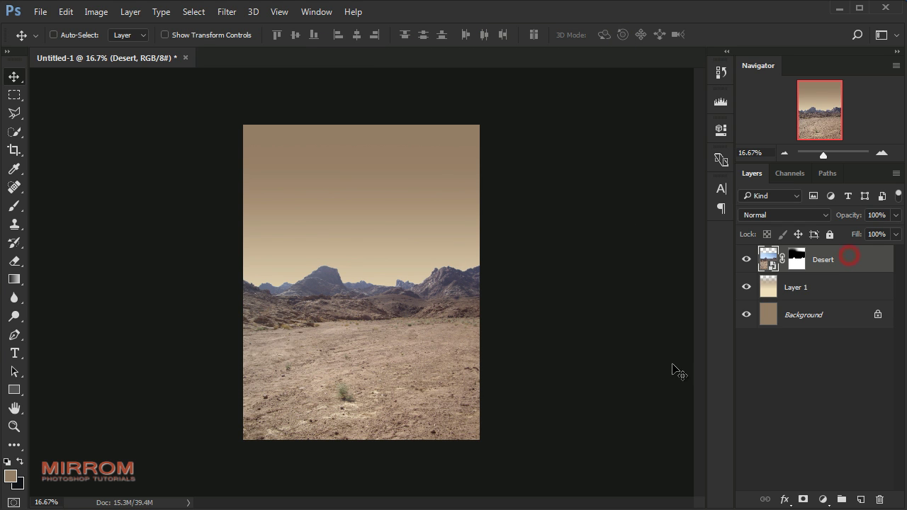
pyautogui.click(882, 153)
pyautogui.click(784, 153)
pyautogui.hotkey('ctrl', '0')
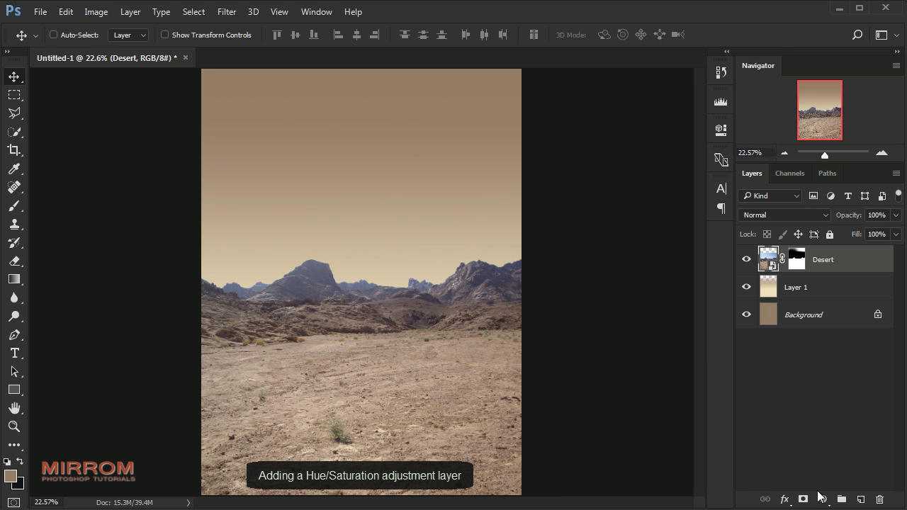
pyautogui.click(821, 498)
pyautogui.click(855, 325)
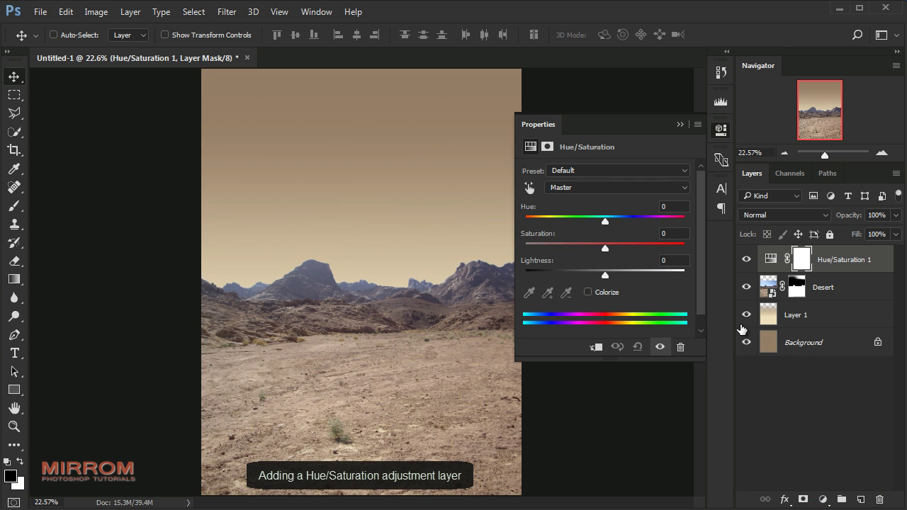
pyautogui.click(595, 347)
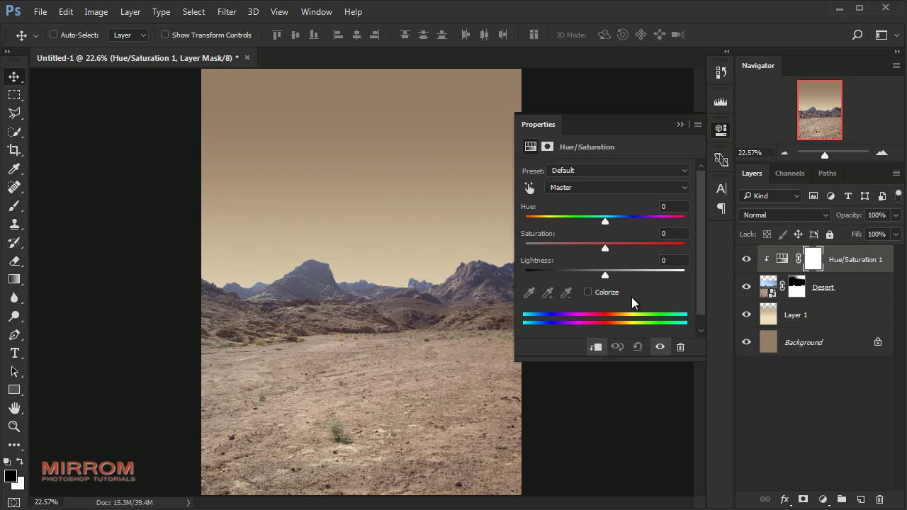
pyautogui.click(588, 292)
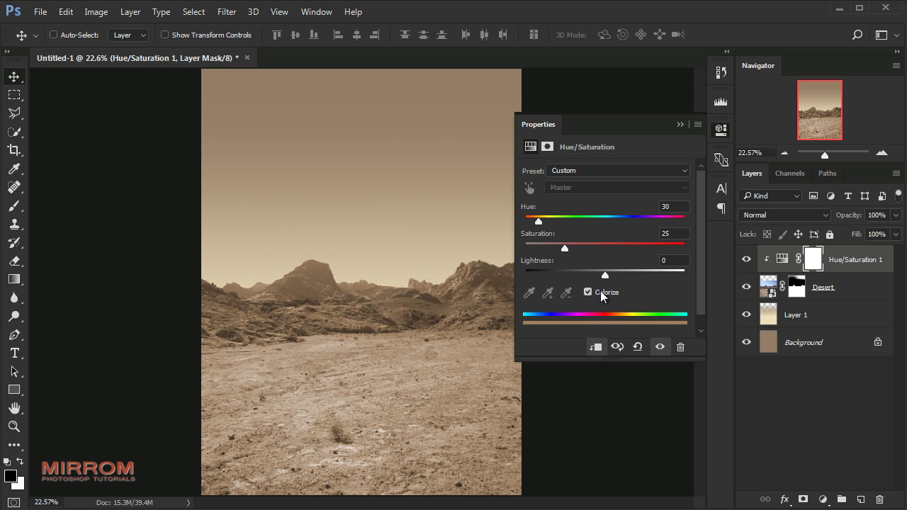
pyautogui.moveTo(539, 221); pyautogui.dragTo(535, 220)
pyautogui.moveTo(607, 282); pyautogui.dragTo(615, 280)
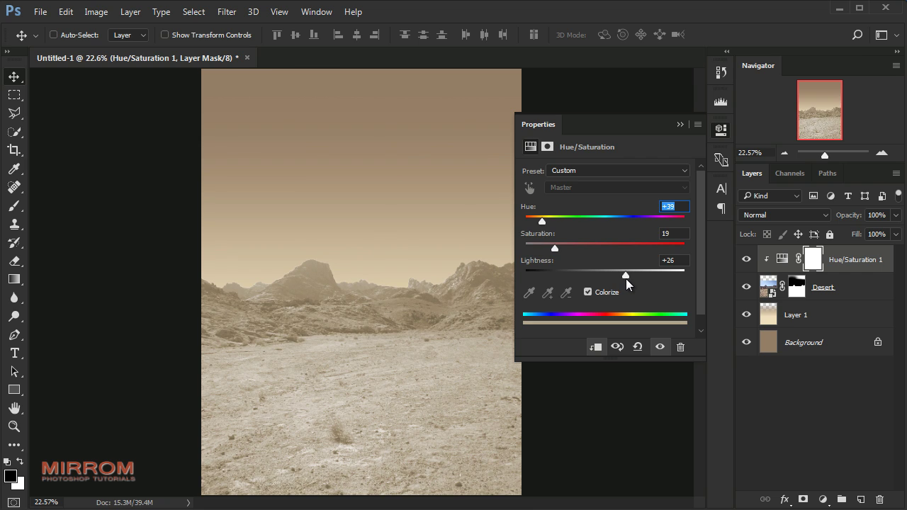
pyautogui.click(681, 124)
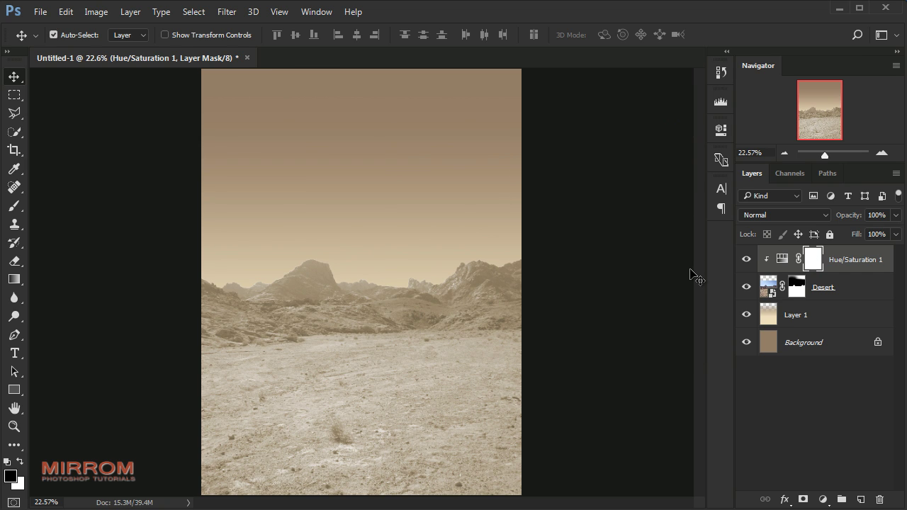
pyautogui.hotkey('ctrl', '-')
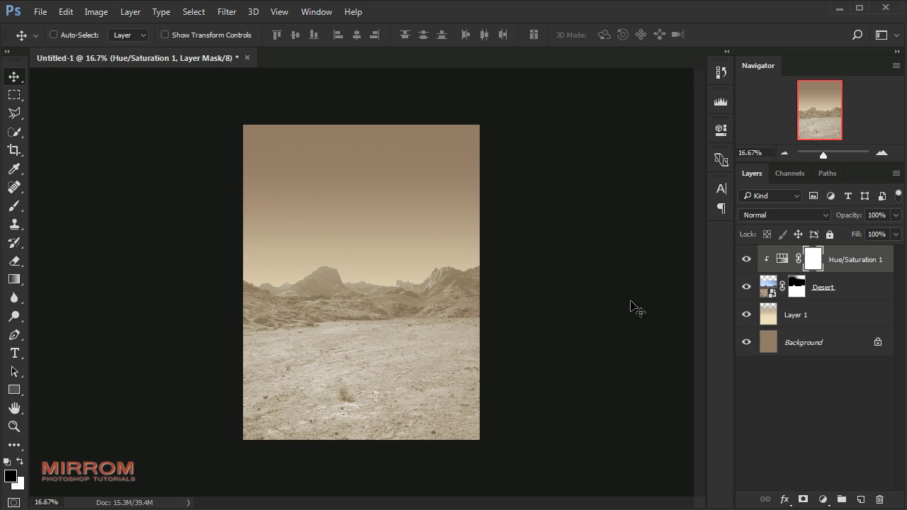
# Draw Foreground to Transparent gradients upward on the Hue/Saturation mask over the lower ground.
pyautogui.click(14, 280)
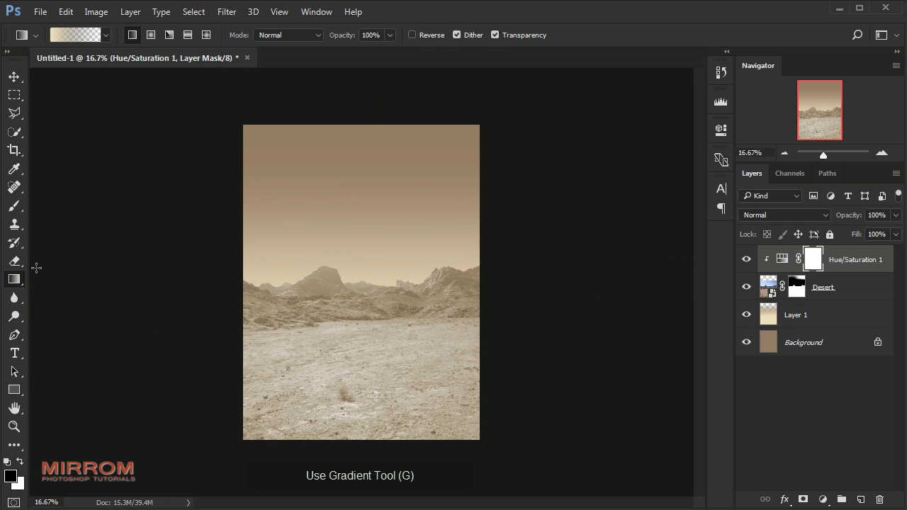
pyautogui.click(71, 36)
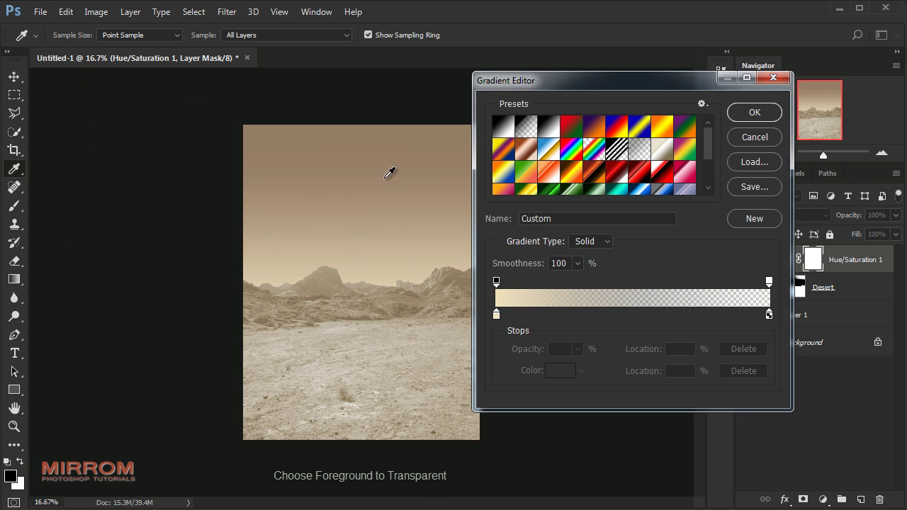
pyautogui.click(528, 133)
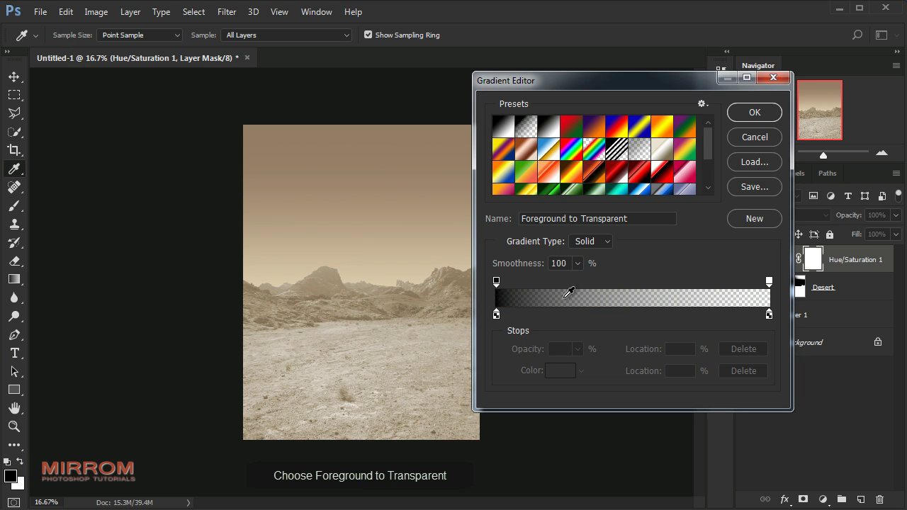
pyautogui.click(756, 113)
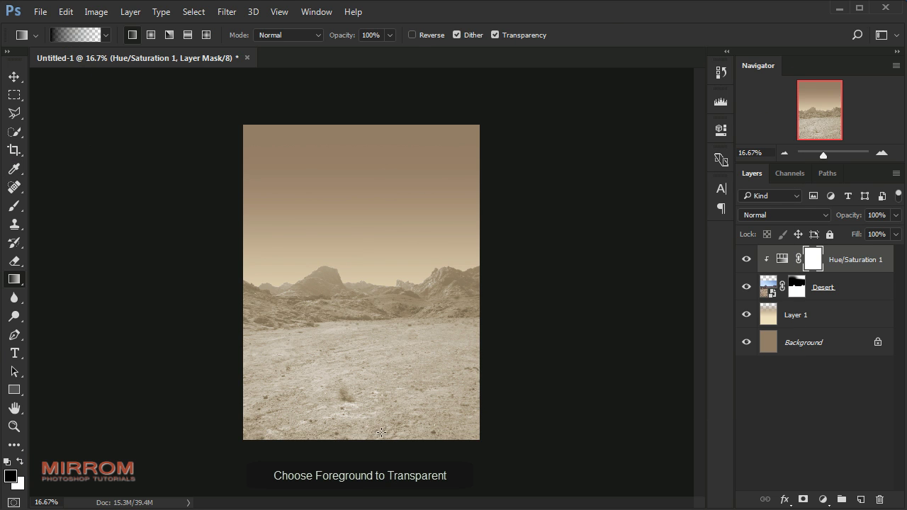
pyautogui.moveTo(377, 429); pyautogui.dragTo(377, 344)
pyautogui.moveTo(356, 429); pyautogui.dragTo(359, 326)
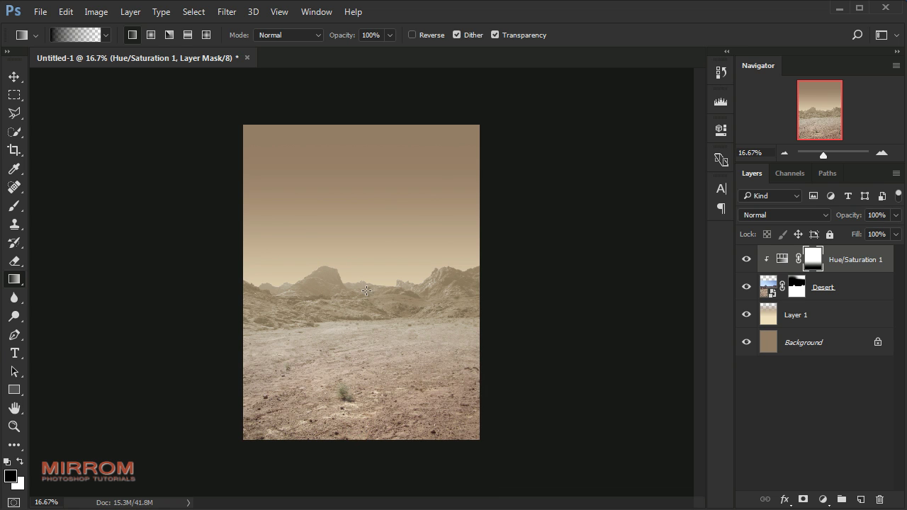
pyautogui.moveTo(353, 442); pyautogui.dragTo(355, 319)
pyautogui.moveTo(397, 418); pyautogui.dragTo(397, 310)
# Toggle the Hue/Saturation layer to compare the desert with and without sepia.
pyautogui.click(746, 260)
pyautogui.click(747, 260)
pyautogui.click(747, 259)
pyautogui.click(747, 259)
pyautogui.click(746, 260)
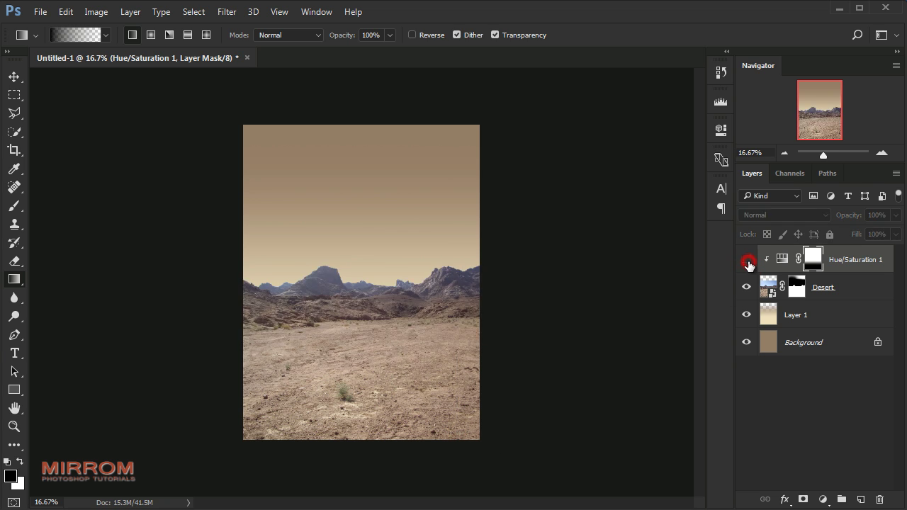
pyautogui.click(746, 259)
pyautogui.press('v')
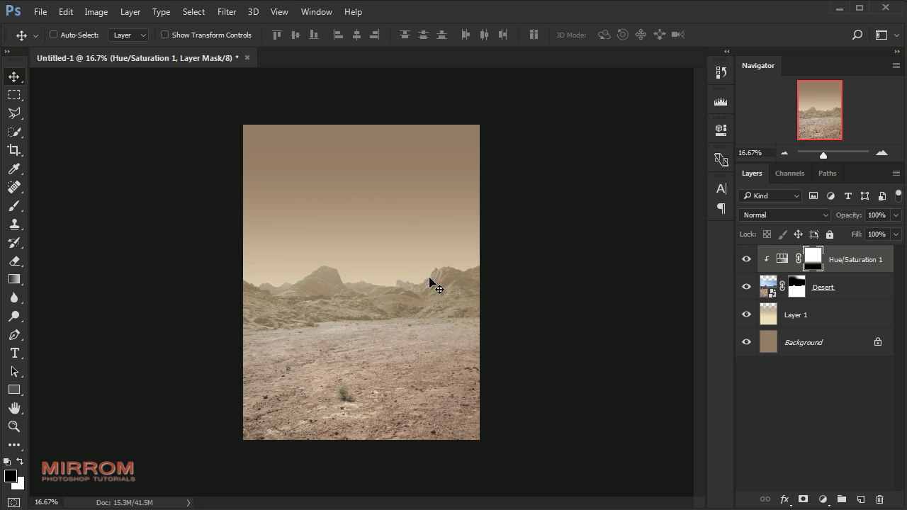
pyautogui.click(881, 154)
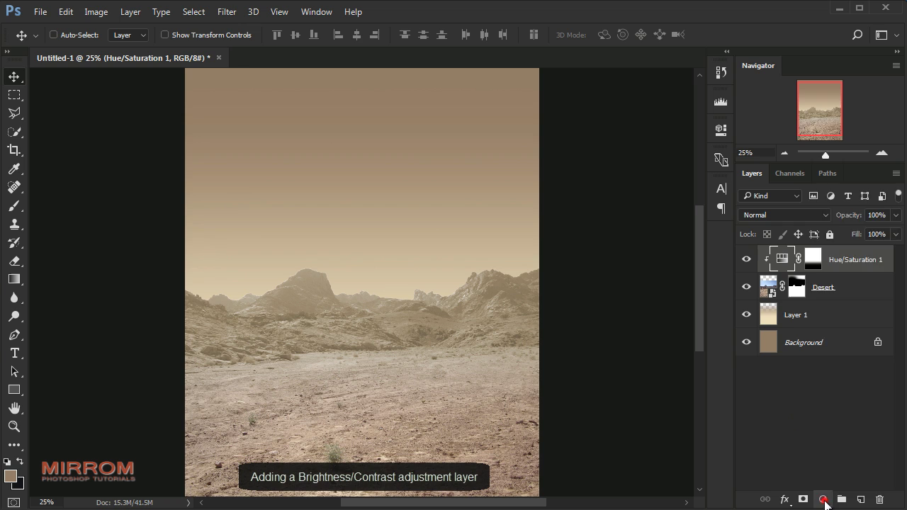
# Add a Brightness/Contrast layer clipped to Desert with Brightness 5 and Contrast 92.
pyautogui.click(823, 500)
pyautogui.click(859, 245)
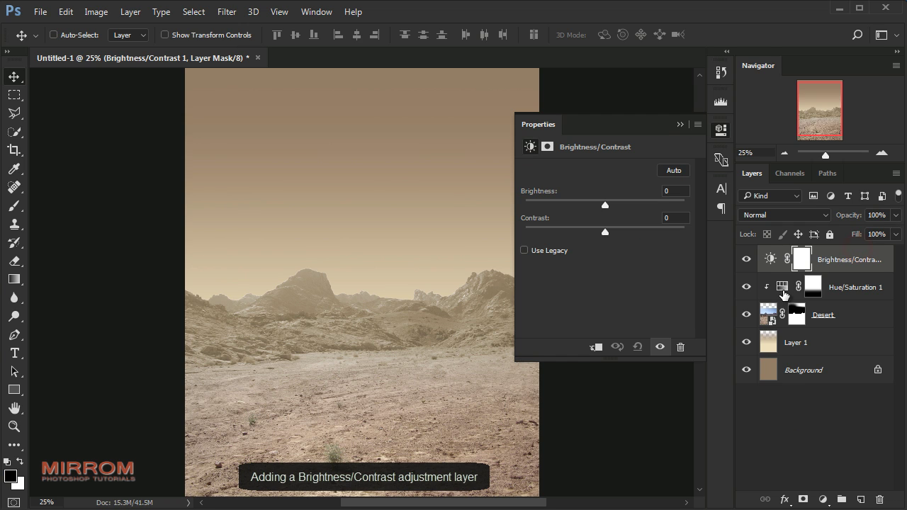
pyautogui.click(596, 346)
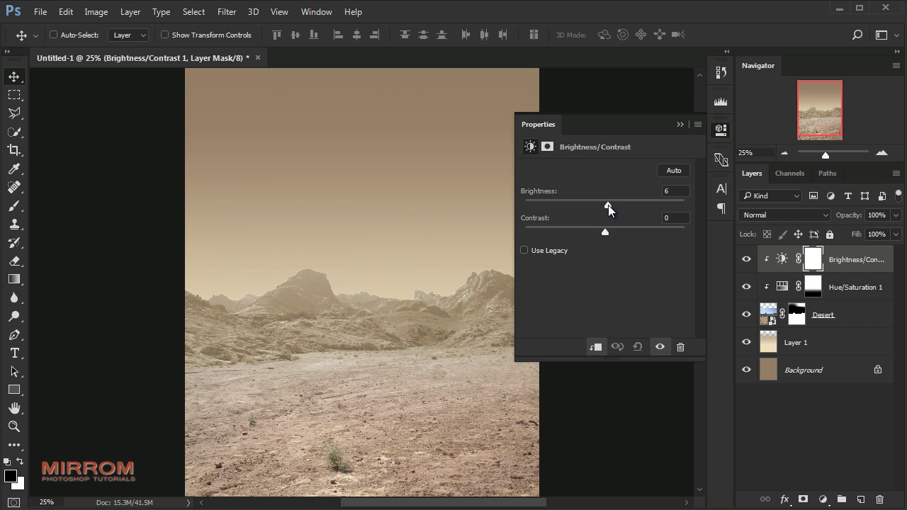
pyautogui.moveTo(605, 232); pyautogui.dragTo(674, 253)
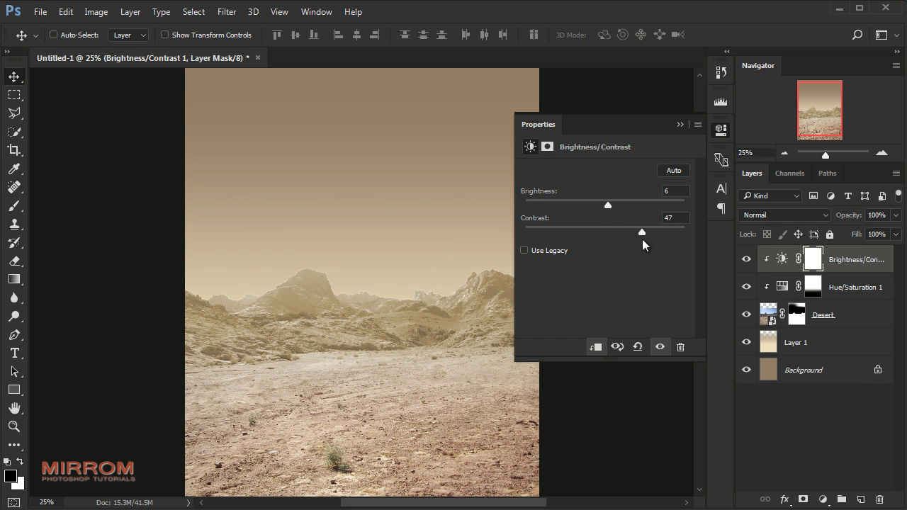
pyautogui.click(678, 249)
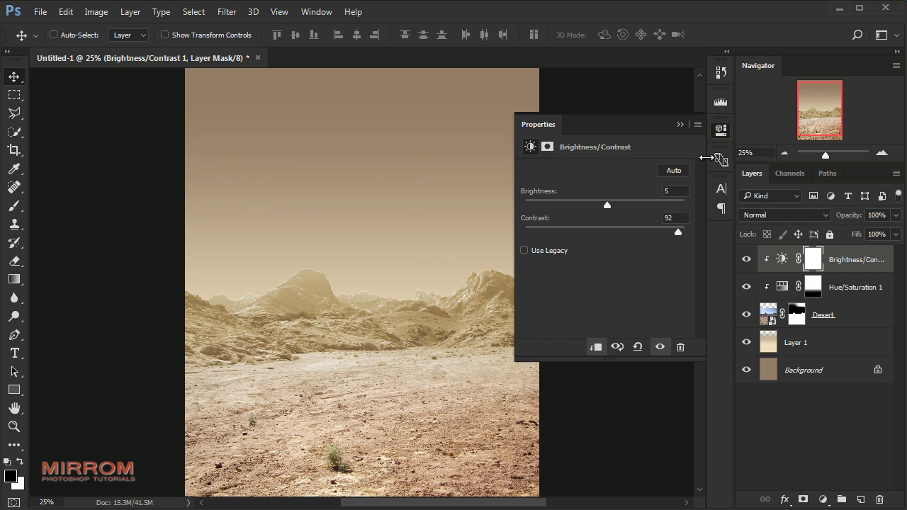
pyautogui.click(680, 124)
pyautogui.scroll(-2, 425, 326)
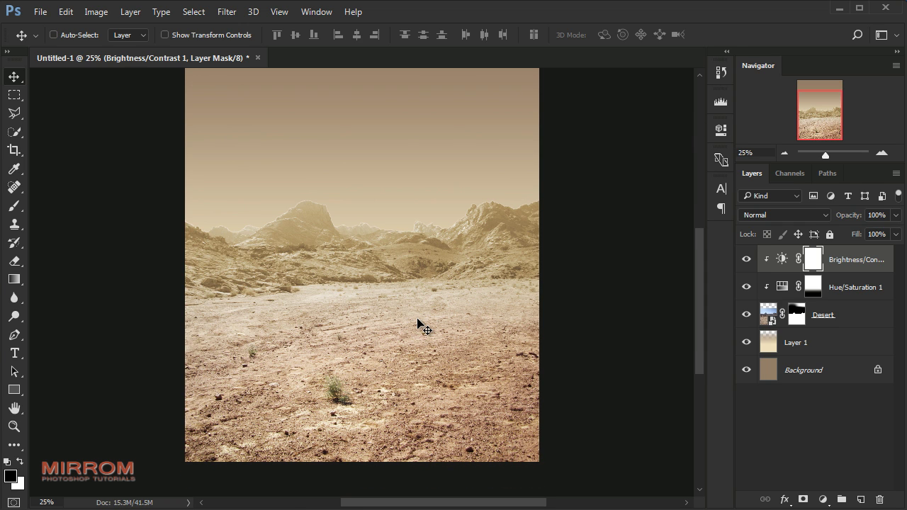
pyautogui.scroll(1, 418, 322)
pyautogui.scroll(1, 418, 322)
pyautogui.scroll(1, 418, 323)
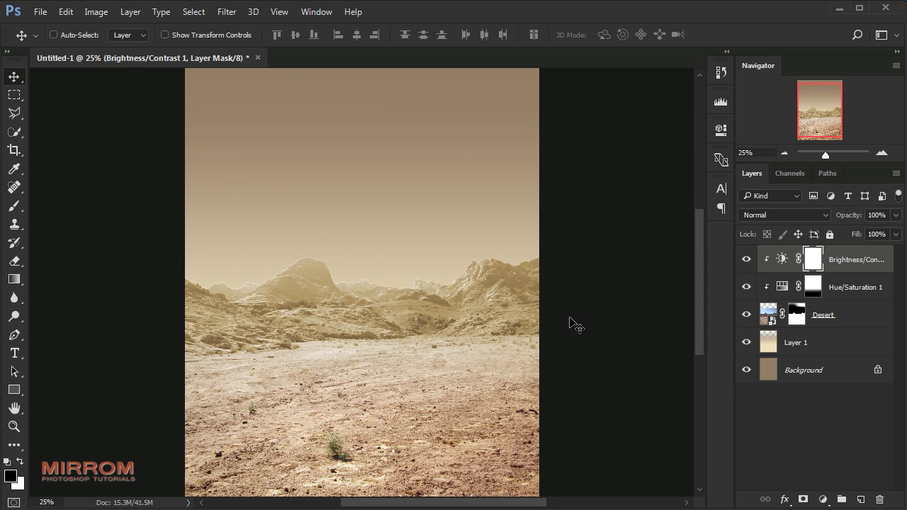
pyautogui.scroll(-1, 574, 324)
pyautogui.hotkey('ctrl', '-')
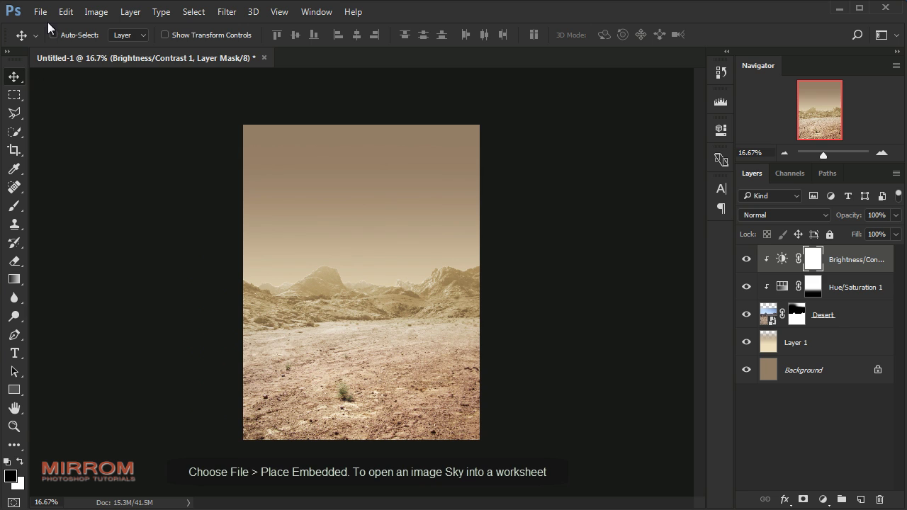
# Place the cloudy sky photo as an embedded image in the document.
pyautogui.click(40, 12)
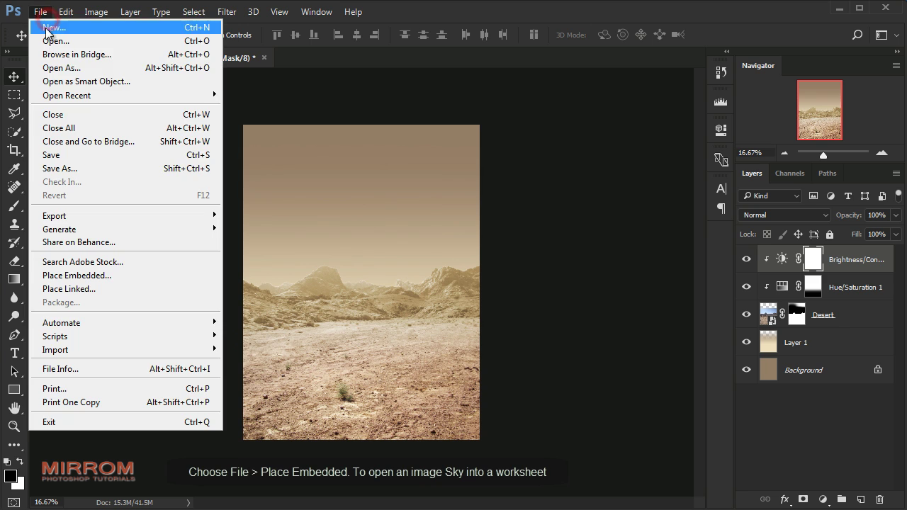
pyautogui.click(129, 282)
pyautogui.click(484, 35)
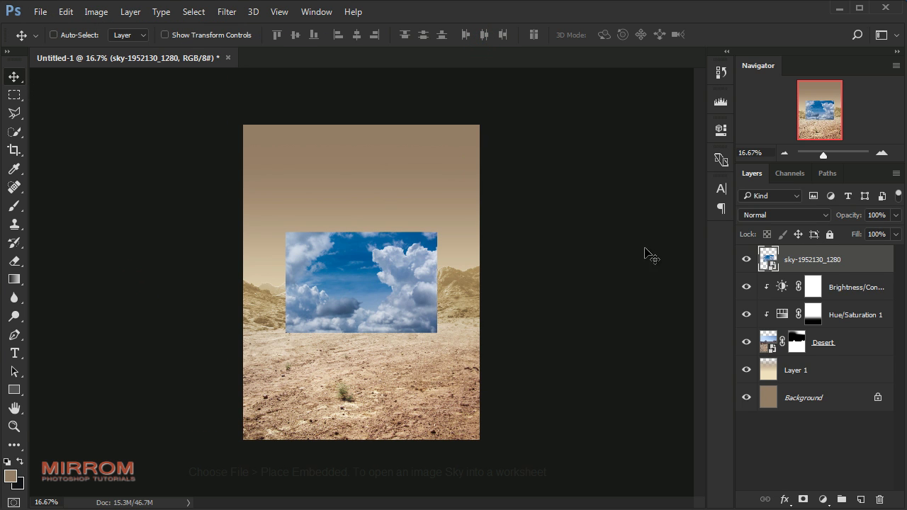
# Rename the layer Sky, move it beneath Desert and shift it toward the canvas top.
pyautogui.doubleClick(798, 260)
pyautogui.write('Sk')
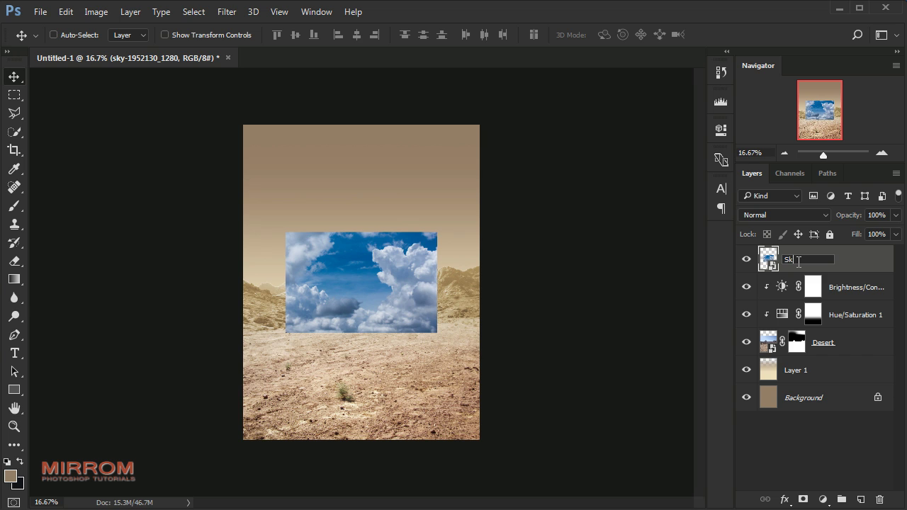
pyautogui.write('y')
pyautogui.press('Return')
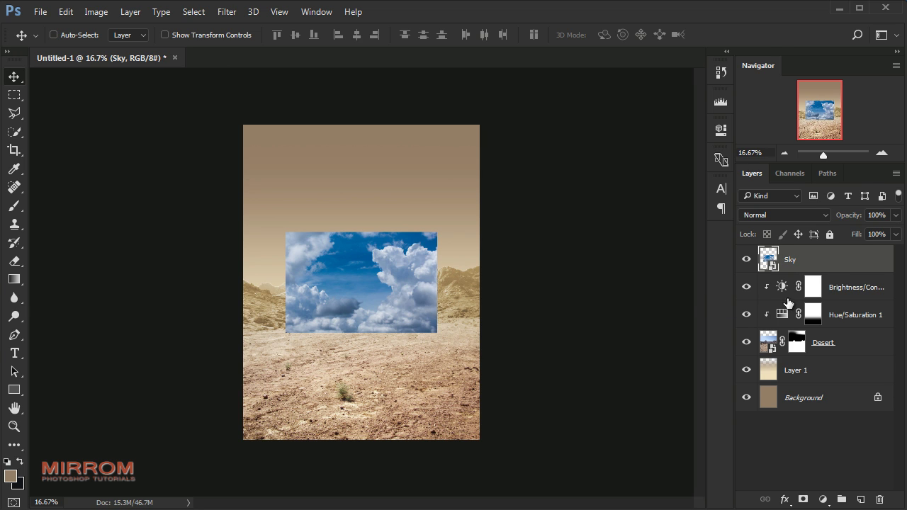
pyautogui.moveTo(824, 266); pyautogui.dragTo(824, 358)
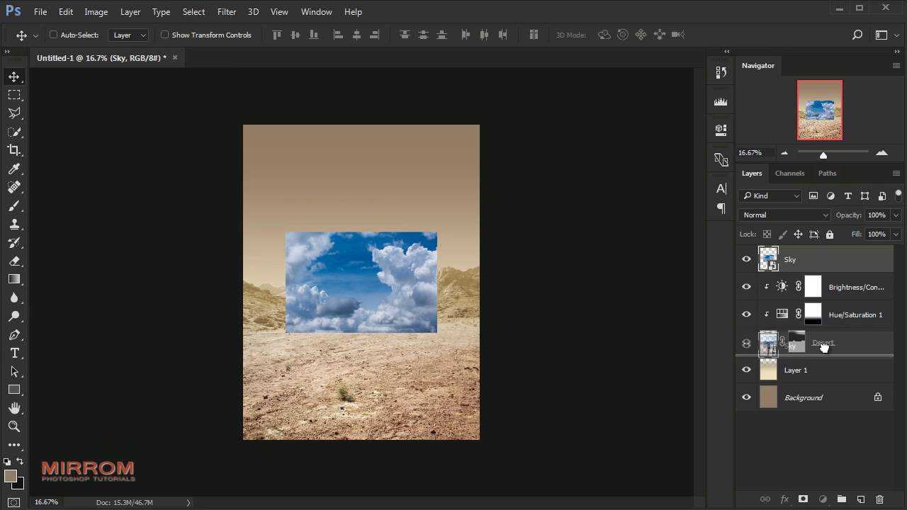
pyautogui.moveTo(386, 260)
pyautogui.mouseDown()
pyautogui.moveTo(386, 185)
pyautogui.moveTo(344, 171)
pyautogui.mouseUp()
# Scale the Sky image to about 189% × 196% so clouds fill the canvas top.
pyautogui.hotkey('ctrl', 't')
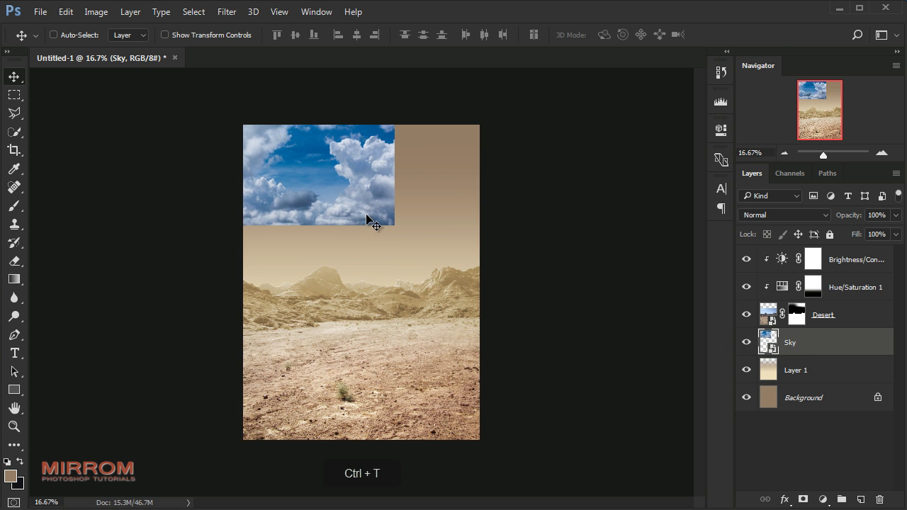
pyautogui.moveTo(397, 228); pyautogui.dragTo(490, 336)
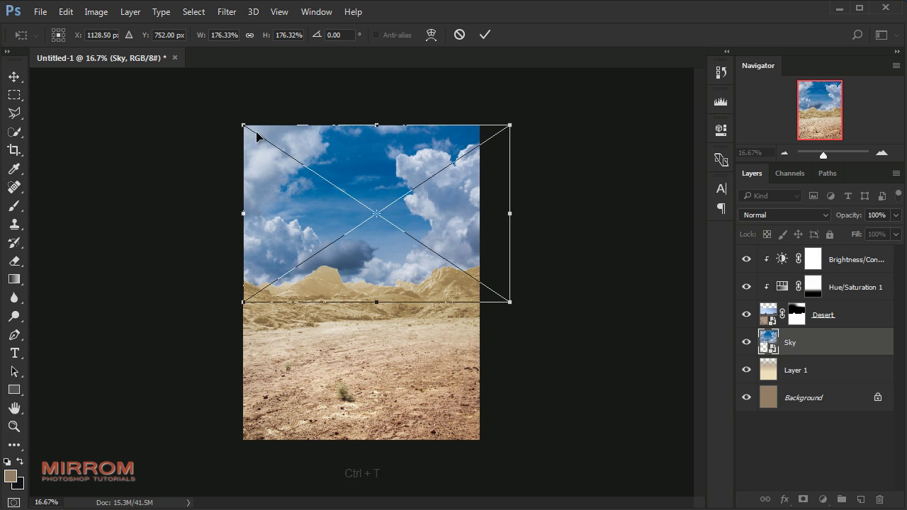
pyautogui.moveTo(239, 117); pyautogui.dragTo(237, 116)
pyautogui.moveTo(448, 200); pyautogui.dragTo(441, 204)
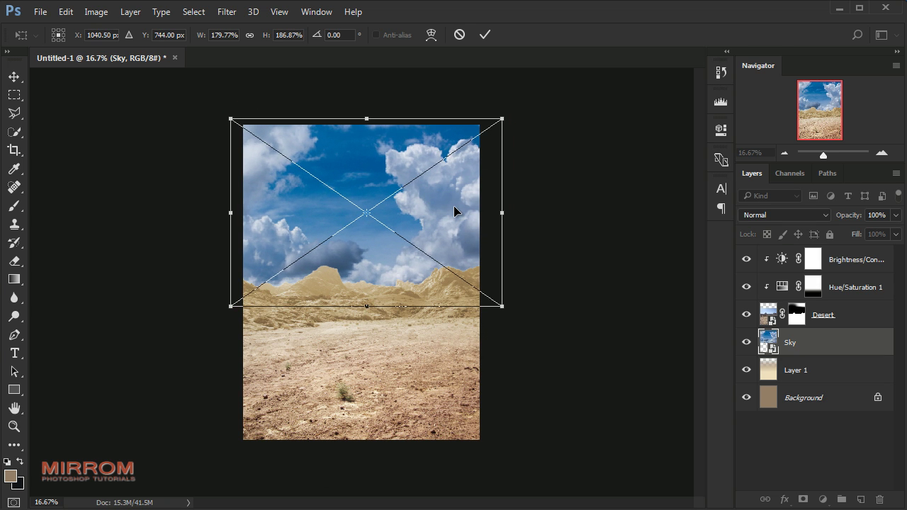
pyautogui.hotkey('shift', 'Right')
pyautogui.hotkey('shift', 'Right')
pyautogui.hotkey('shift', 'Right')
pyautogui.hotkey('shift', 'Right')
pyautogui.hotkey('shift', 'Right')
pyautogui.hotkey('shift', 'Right')
pyautogui.hotkey('shift', 'Right')
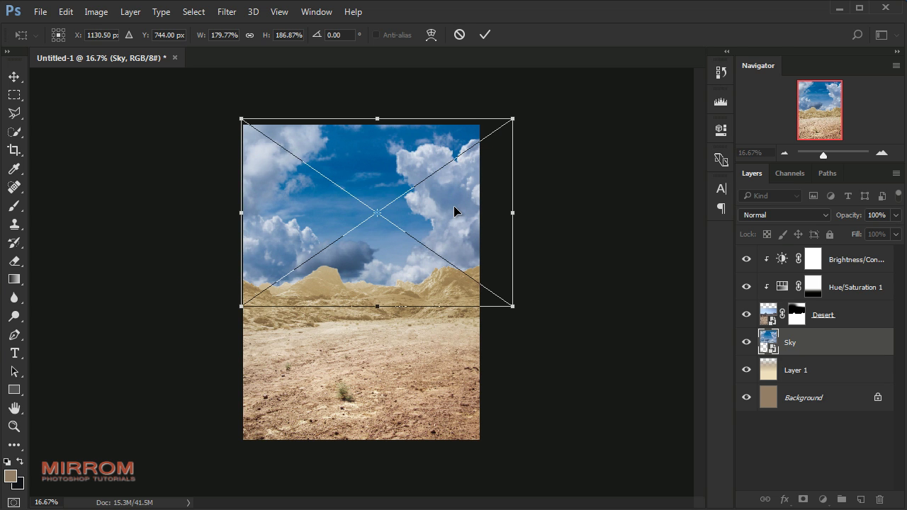
pyautogui.moveTo(512, 118); pyautogui.dragTo(528, 107)
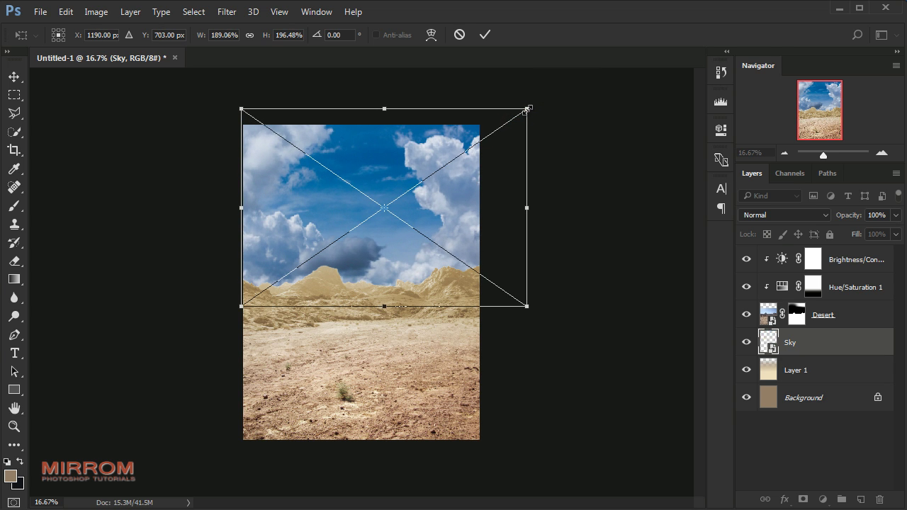
pyautogui.moveTo(383, 107); pyautogui.dragTo(383, 112)
pyautogui.press('Return')
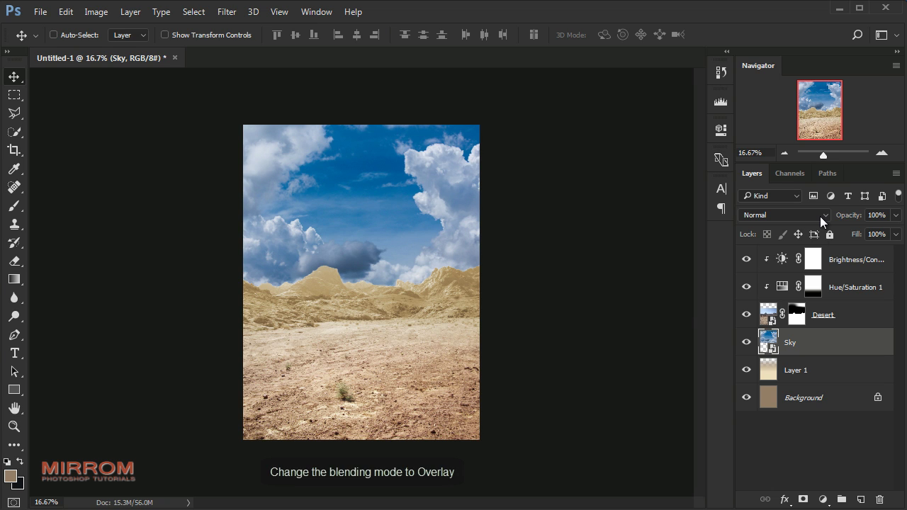
# Set the Sky layer's blend mode to Overlay and toggle Layer 1 off and on to compare.
pyautogui.click(820, 216)
pyautogui.click(768, 355)
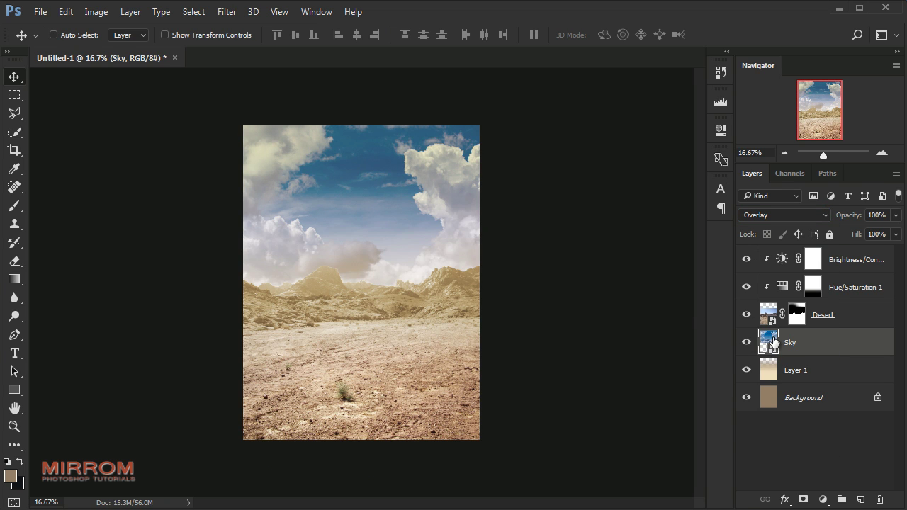
pyautogui.click(746, 369)
pyautogui.click(747, 370)
# Stretch Layer 1's gradient up to the canvas top, about 108% height, then reselect Sky.
pyautogui.click(765, 370)
pyautogui.press('ctrl')
pyautogui.hotkey('ctrl', 't')
pyautogui.moveTo(359, 125); pyautogui.dragTo(360, 101)
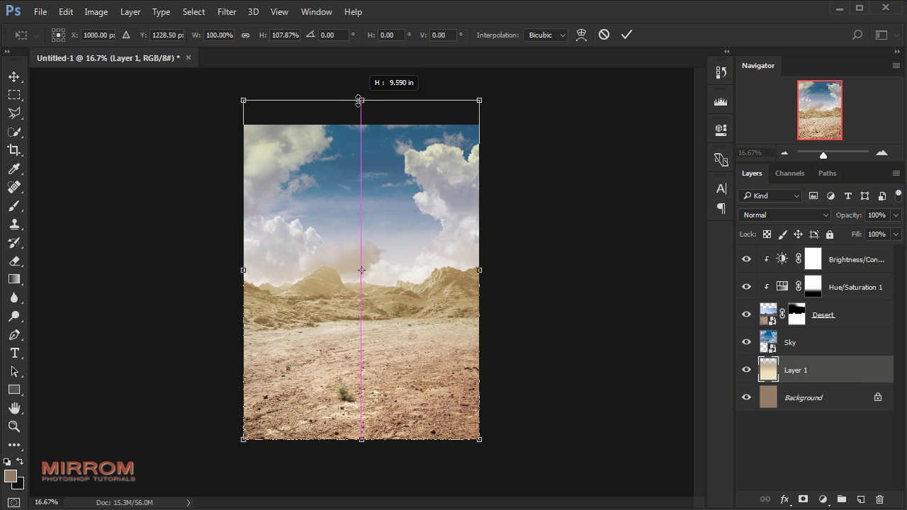
pyautogui.press('Return')
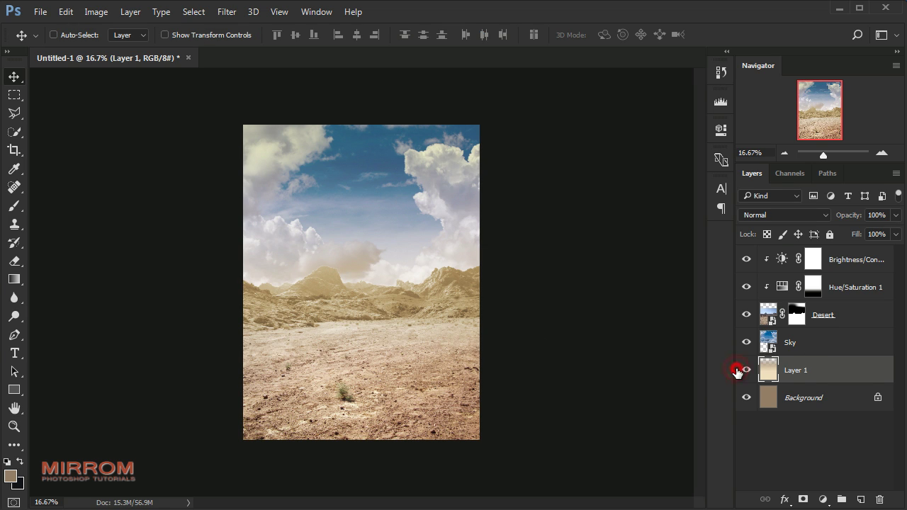
pyautogui.click(791, 344)
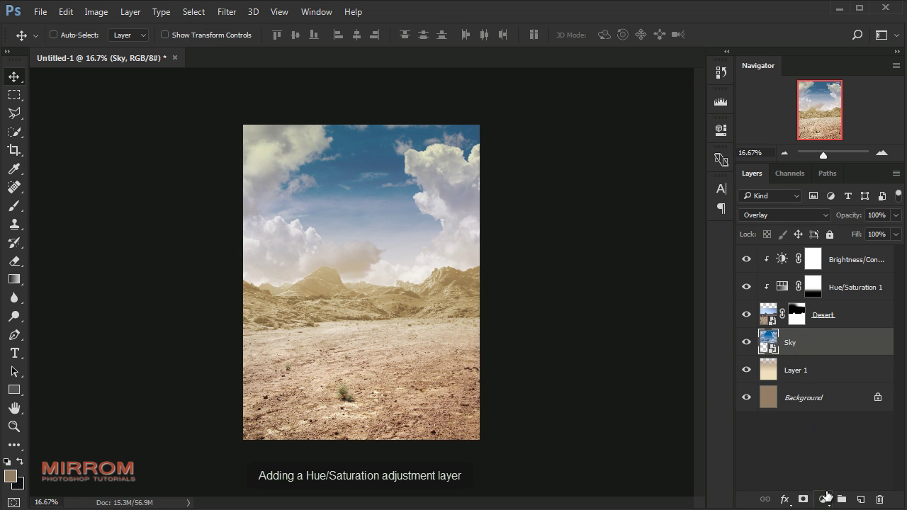
# Add a Hue/Saturation layer clipped to Sky, colorized at Hue 30, Saturation 10, Lightness +11.
pyautogui.click(826, 494)
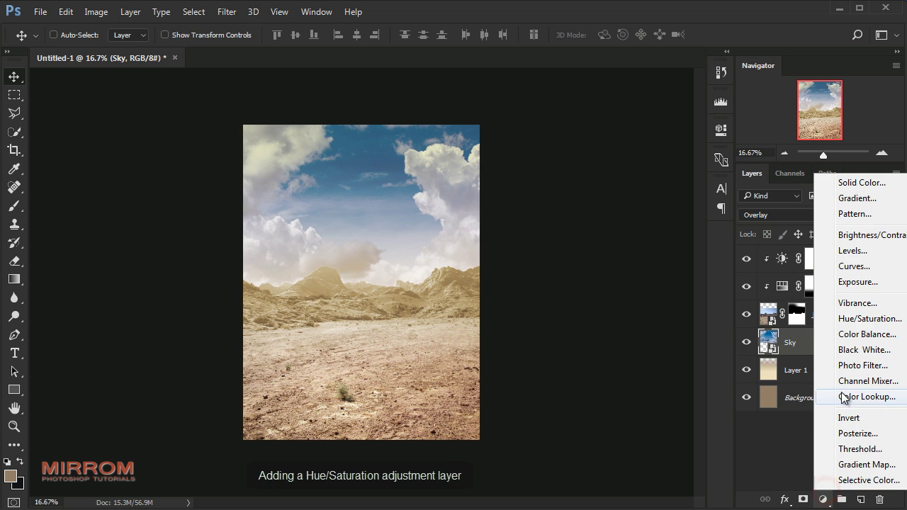
pyautogui.click(858, 319)
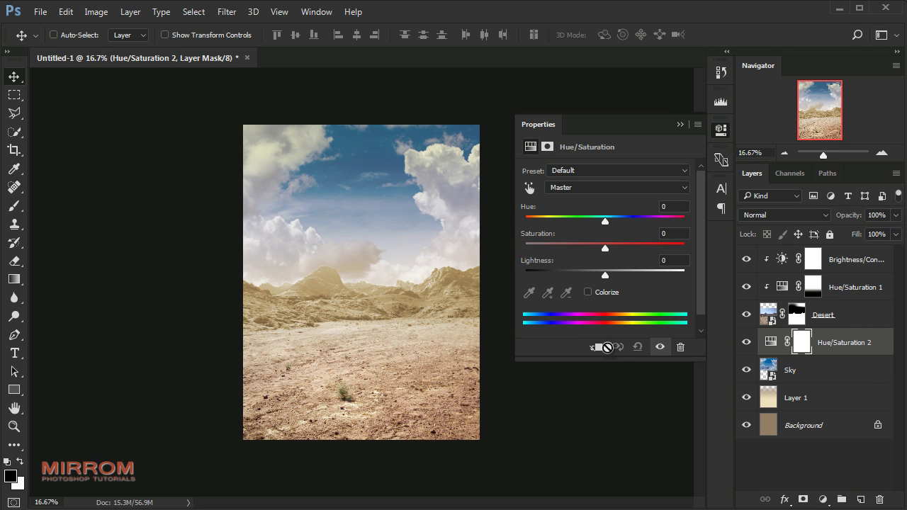
pyautogui.click(597, 347)
pyautogui.click(588, 292)
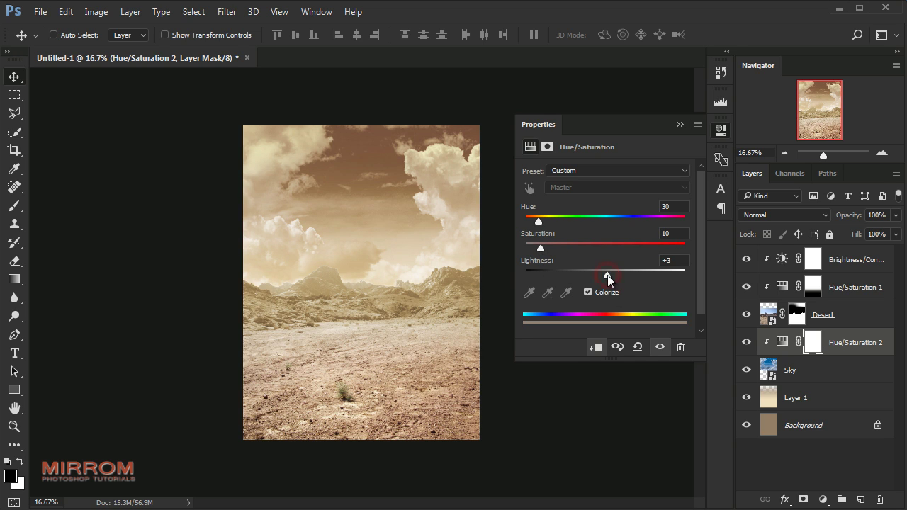
pyautogui.moveTo(610, 275); pyautogui.dragTo(613, 276)
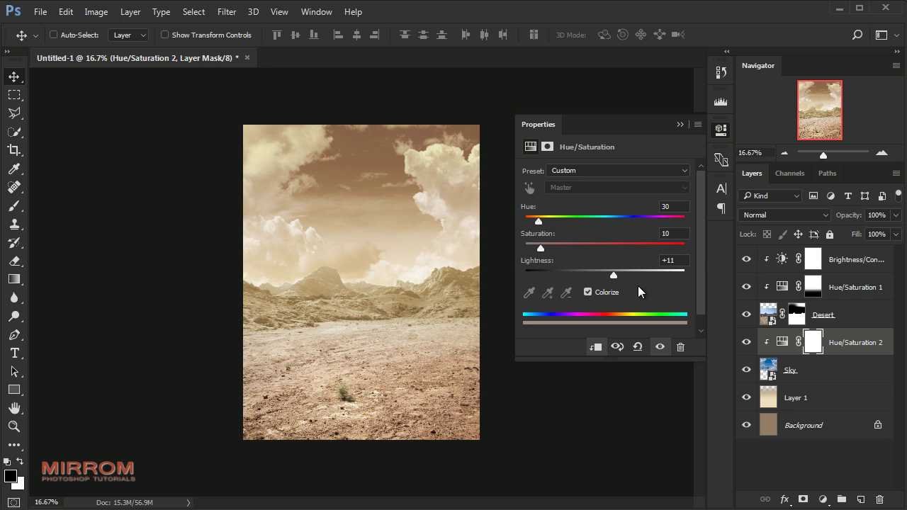
# Add a Brightness/Contrast layer clipped to the sky with Brightness -50 and Contrast 31.
pyautogui.click(679, 124)
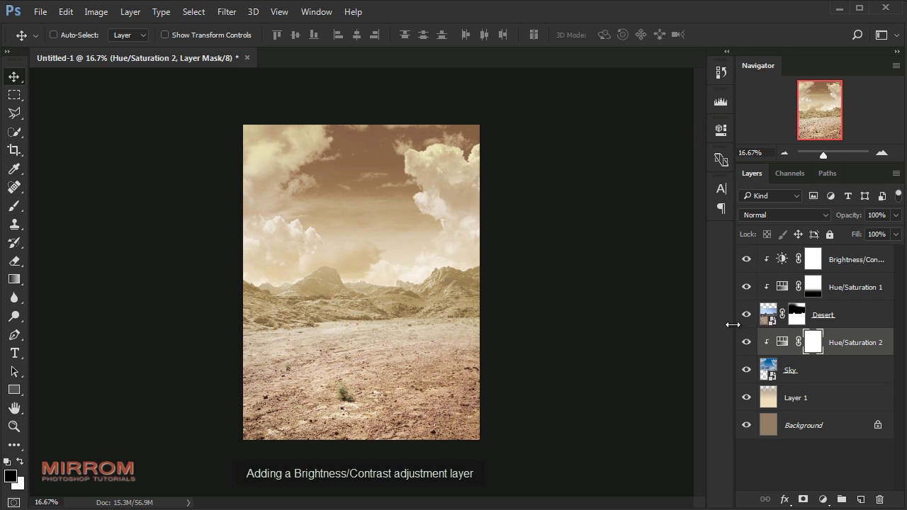
pyautogui.click(823, 499)
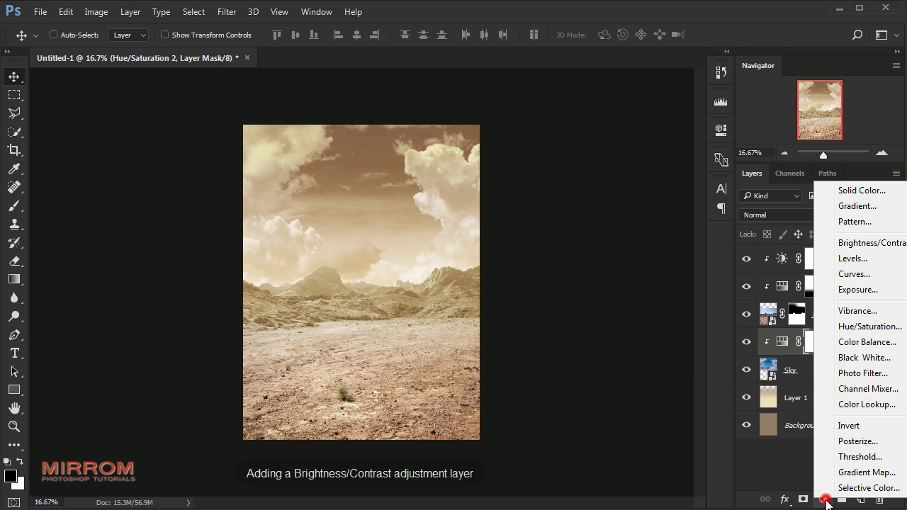
pyautogui.click(843, 243)
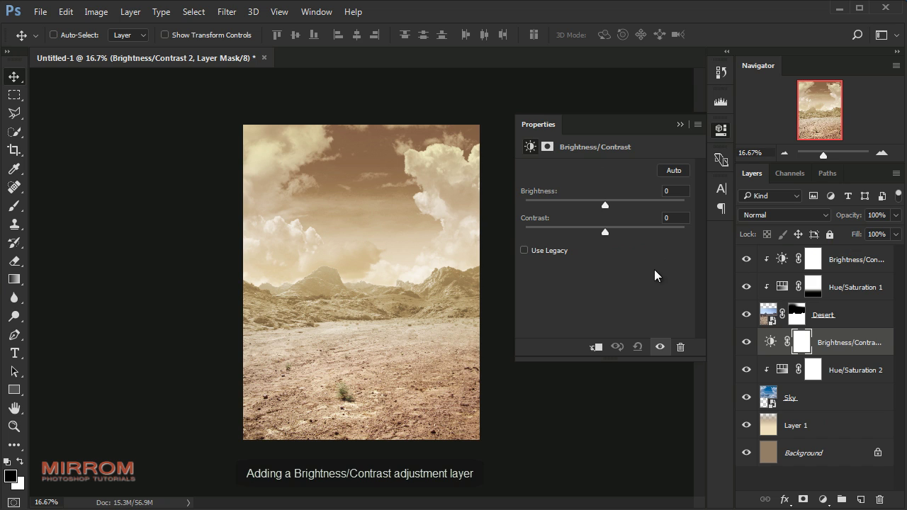
pyautogui.click(596, 346)
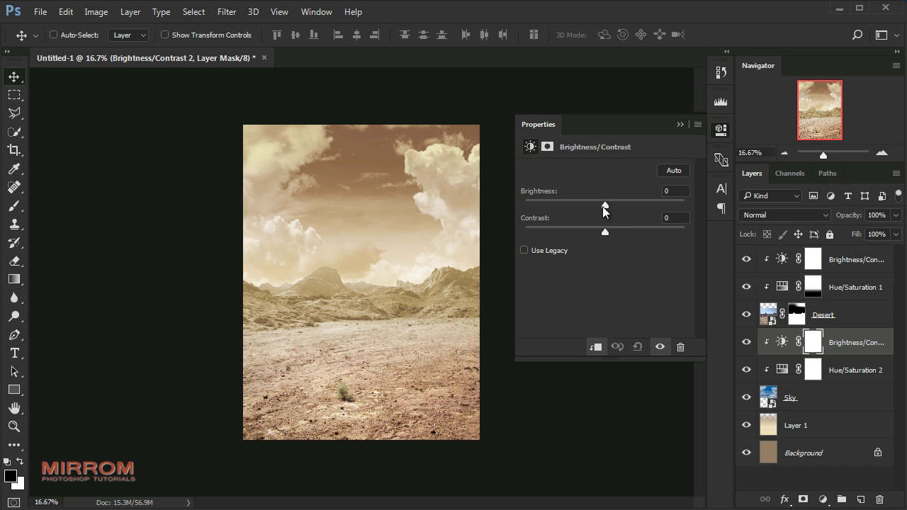
pyautogui.moveTo(605, 206); pyautogui.dragTo(581, 212)
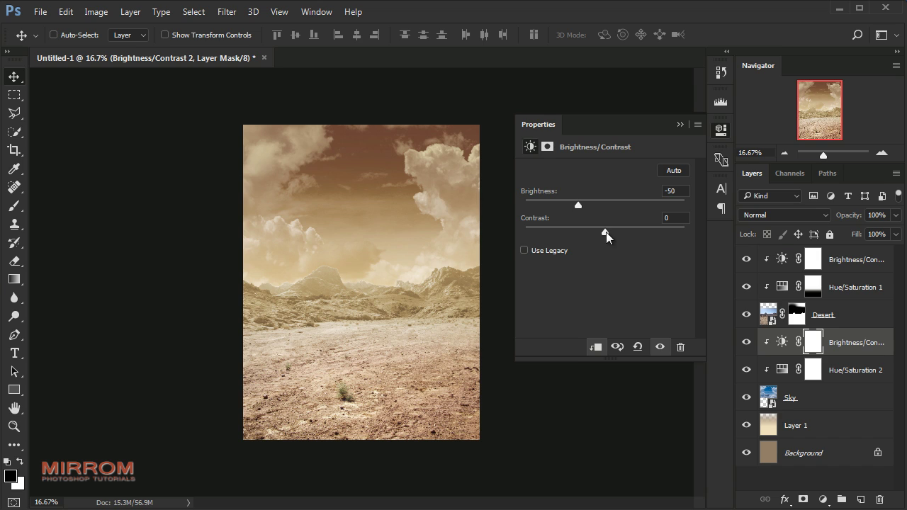
pyautogui.moveTo(608, 233); pyautogui.dragTo(625, 239)
# Zoom in to inspect the darkened sky, fit the image to screen, and select the top layer.
pyautogui.click(680, 125)
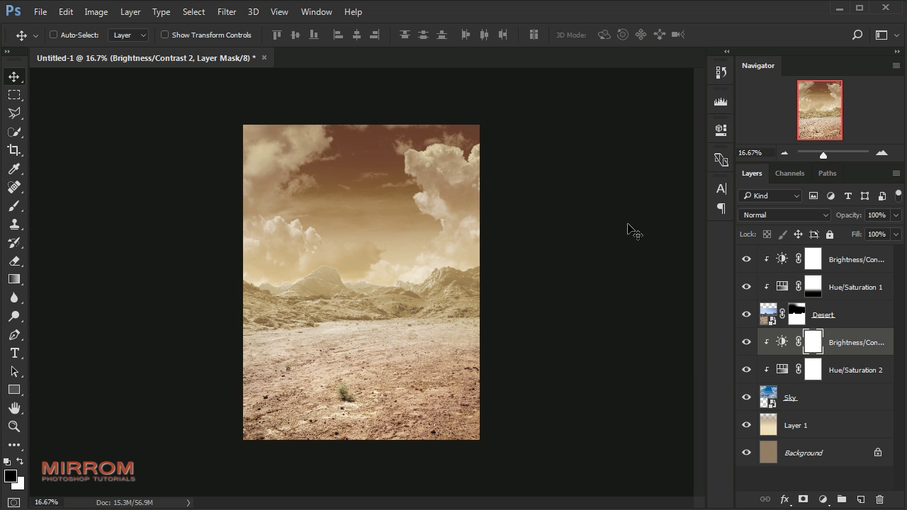
pyautogui.hotkey('ctrl', '+')
pyautogui.scroll(2, 636, 221)
pyautogui.scroll(-3, 637, 221)
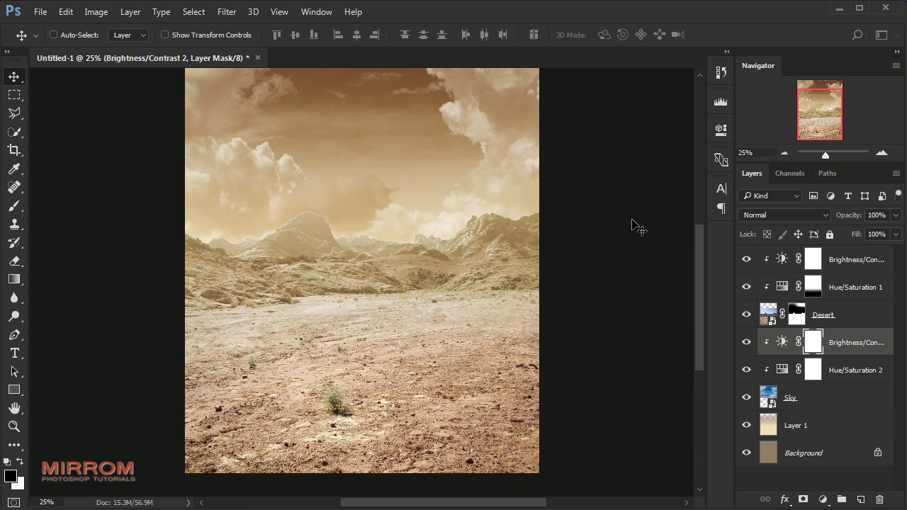
pyautogui.scroll(3, 636, 221)
pyautogui.hotkey('ctrl', '0')
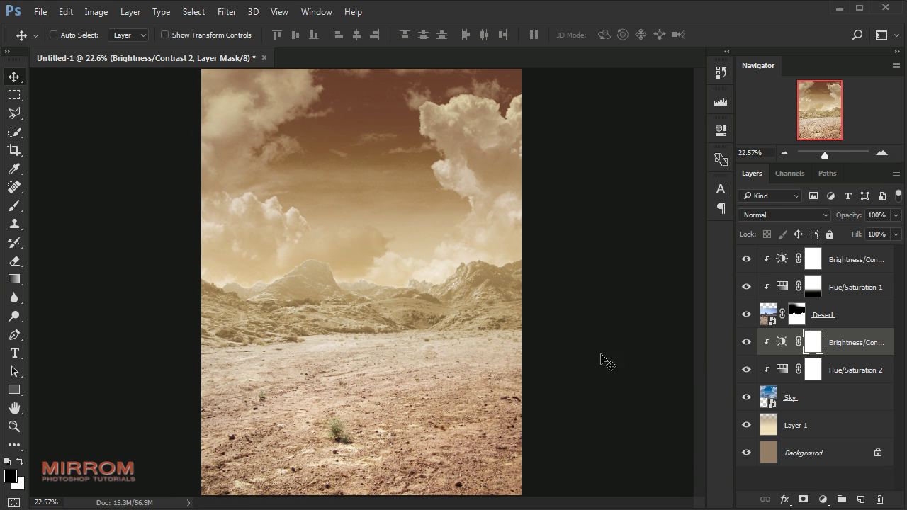
pyautogui.click(842, 262)
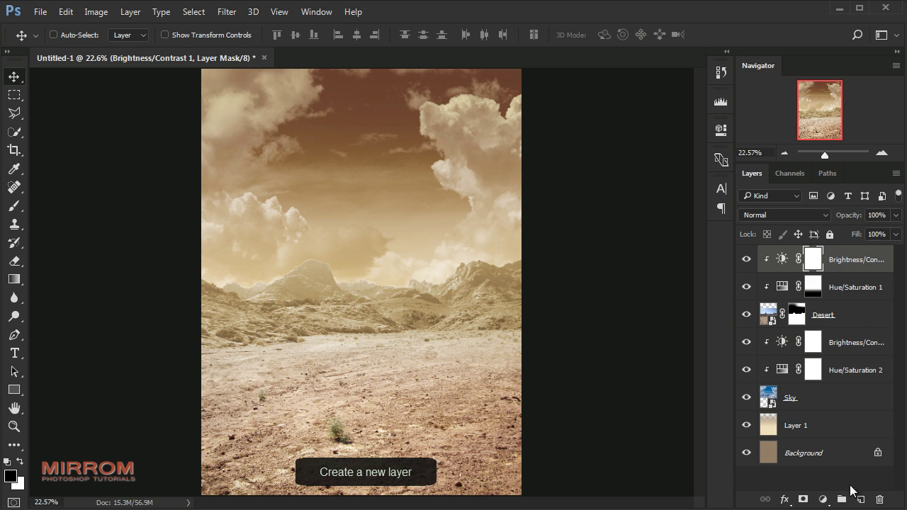
# Add a new top layer and set the foreground colour to brown a25f35.
pyautogui.click(860, 499)
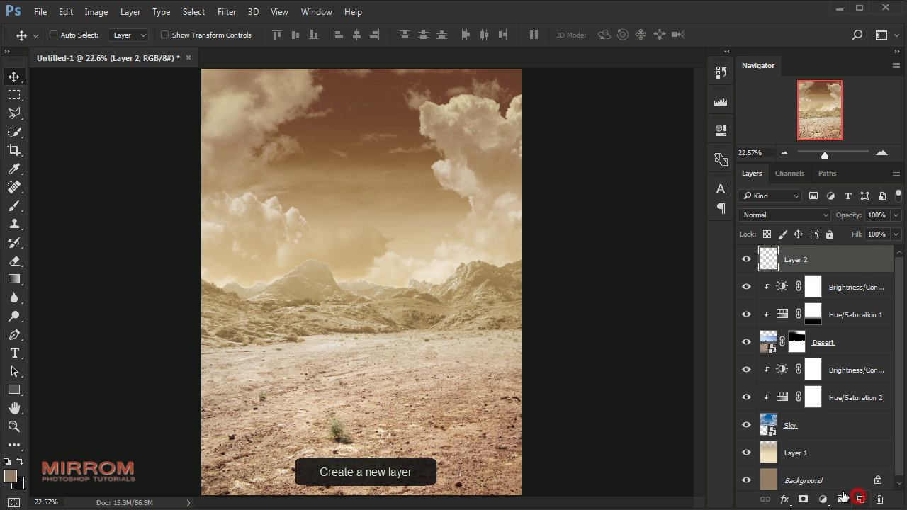
pyautogui.click(14, 476)
pyautogui.moveTo(369, 295)
pyautogui.mouseDown()
pyautogui.moveTo(368, 253)
pyautogui.moveTo(378, 251)
pyautogui.mouseUp()
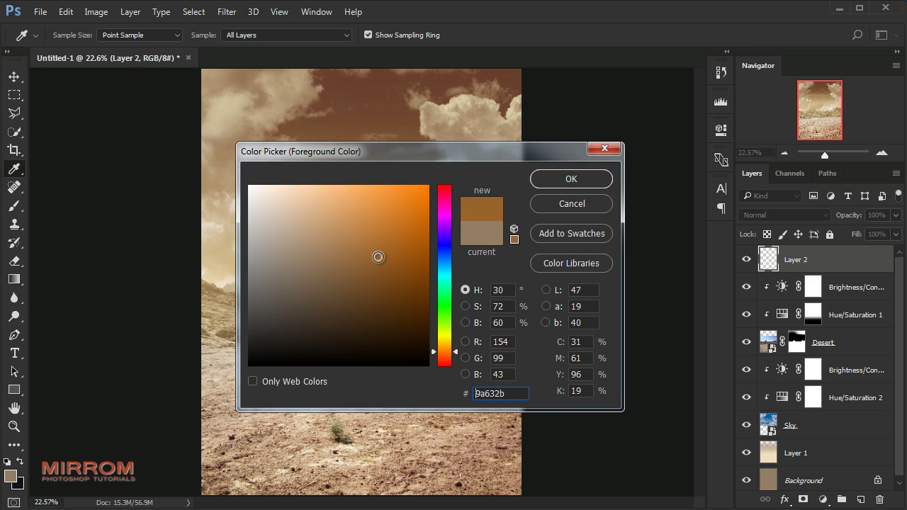
pyautogui.click(504, 393)
pyautogui.write('a25f35')
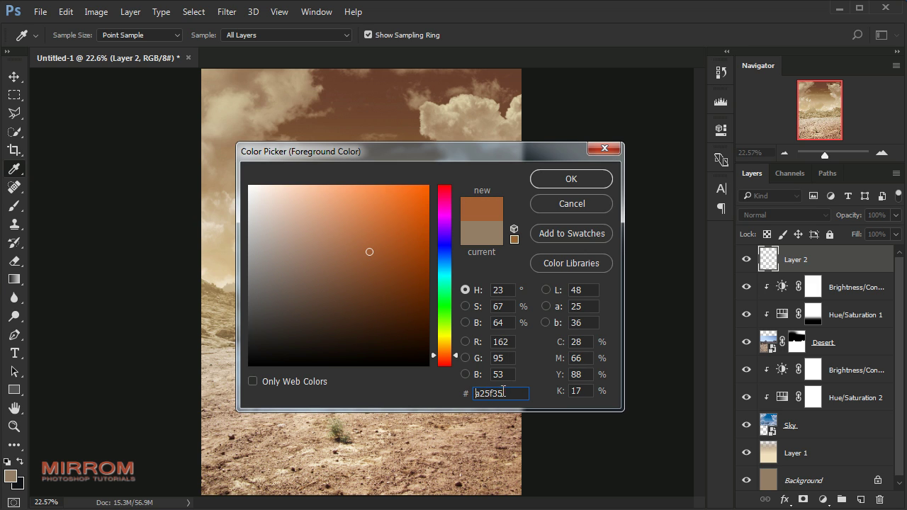
pyautogui.click(572, 178)
pyautogui.press('v')
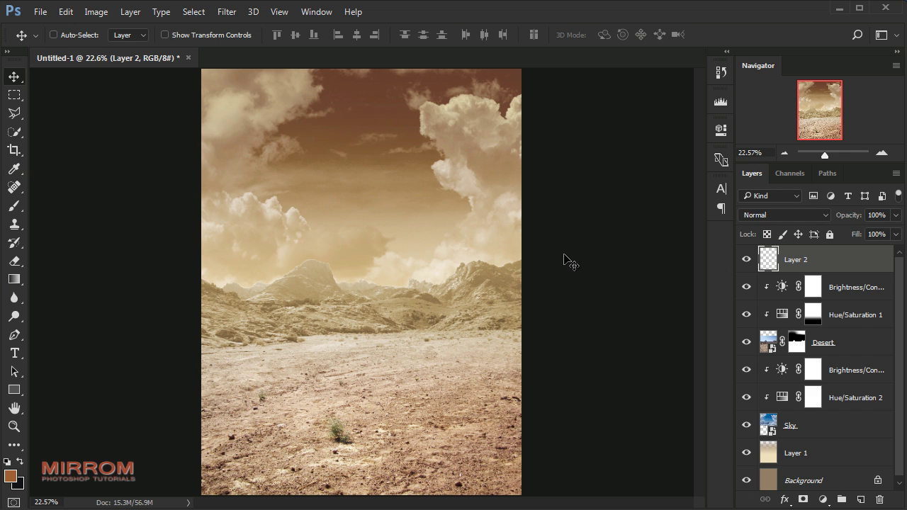
# Set Layer 2's blend mode to Overlay and zoom in on the image.
pyautogui.click(758, 215)
pyautogui.click(759, 353)
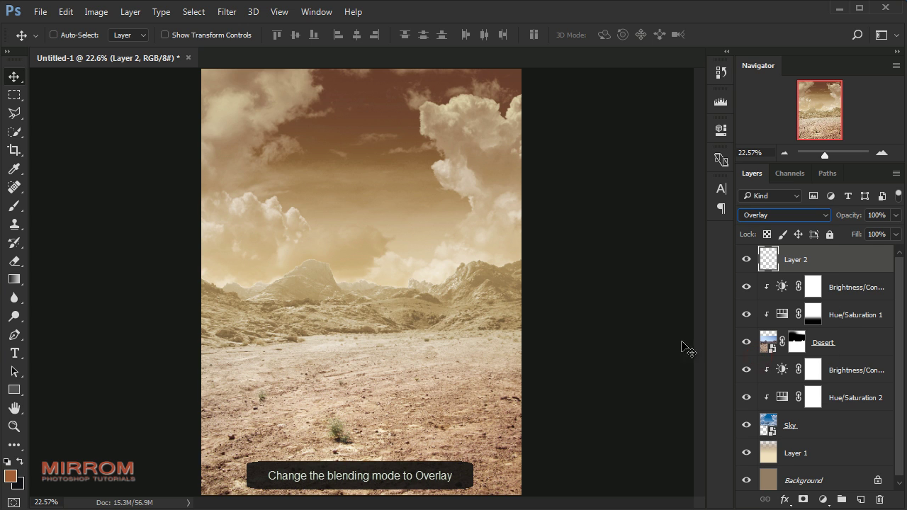
pyautogui.hotkey('ctrl', '+')
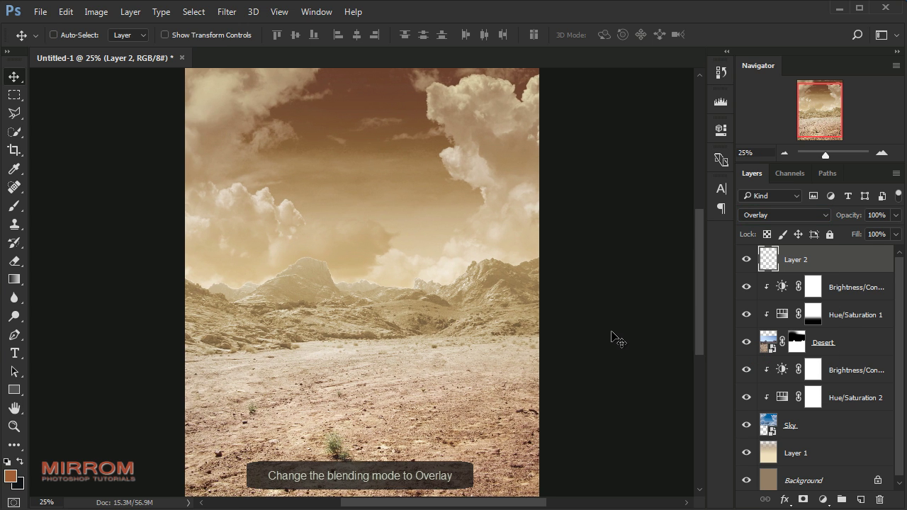
pyautogui.scroll(-3, 611, 337)
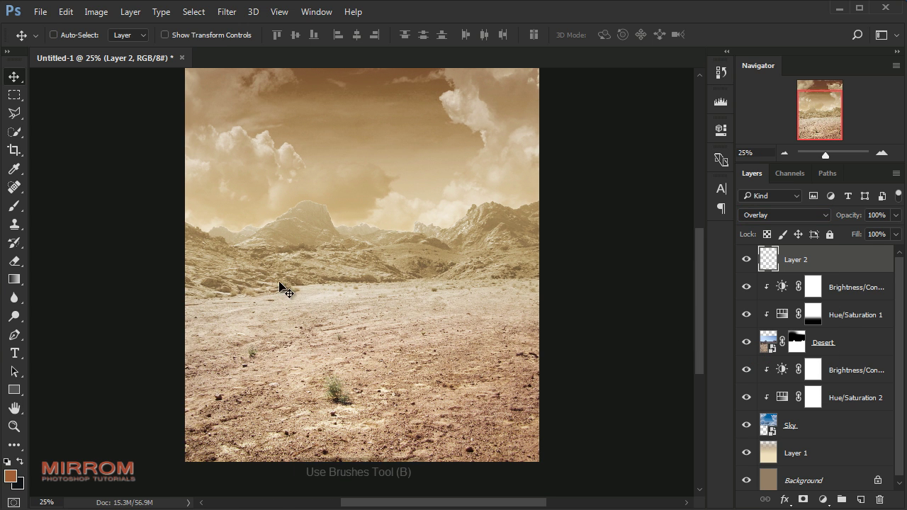
# With an 800 brush at about 50% opacity, paint warm orange across the lower ground.
pyautogui.press('b')
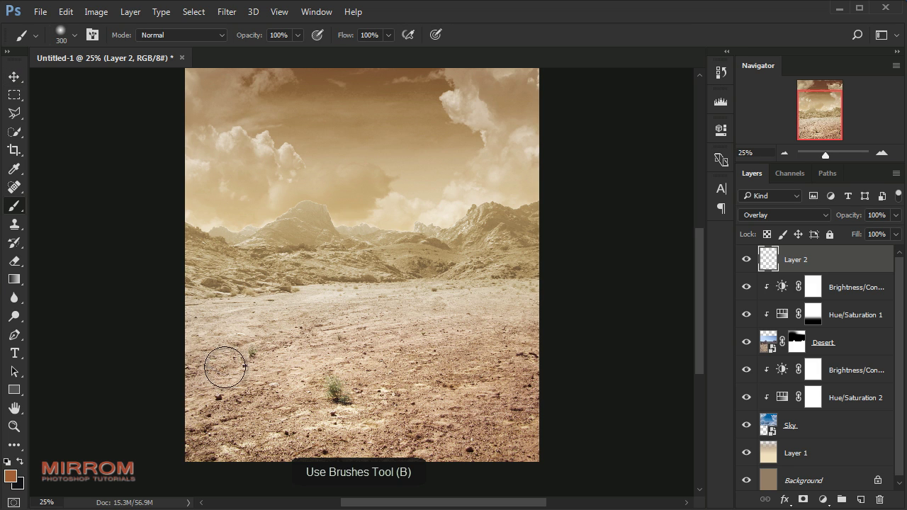
pyautogui.moveTo(223, 364); pyautogui.dragTo(299, 416)
pyautogui.hotkey('ctrl', 'z')
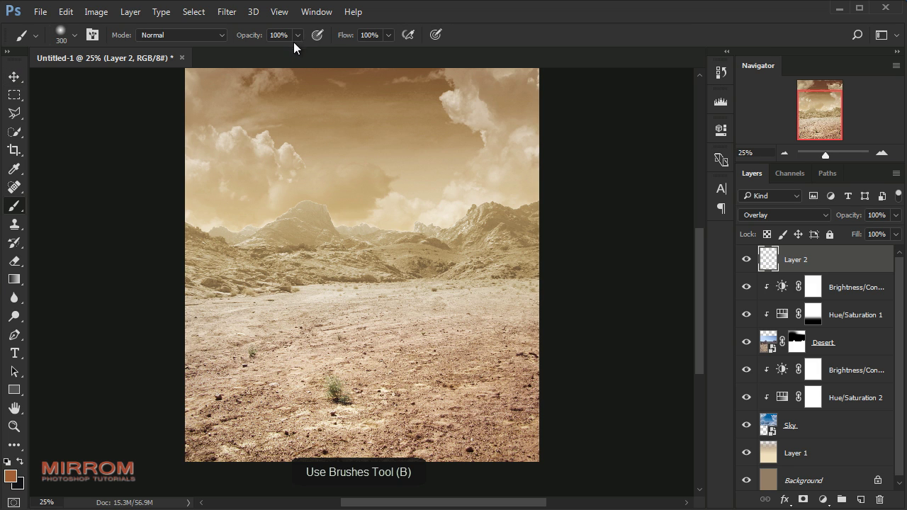
pyautogui.click(298, 34)
pyautogui.moveTo(303, 51); pyautogui.dragTo(265, 55)
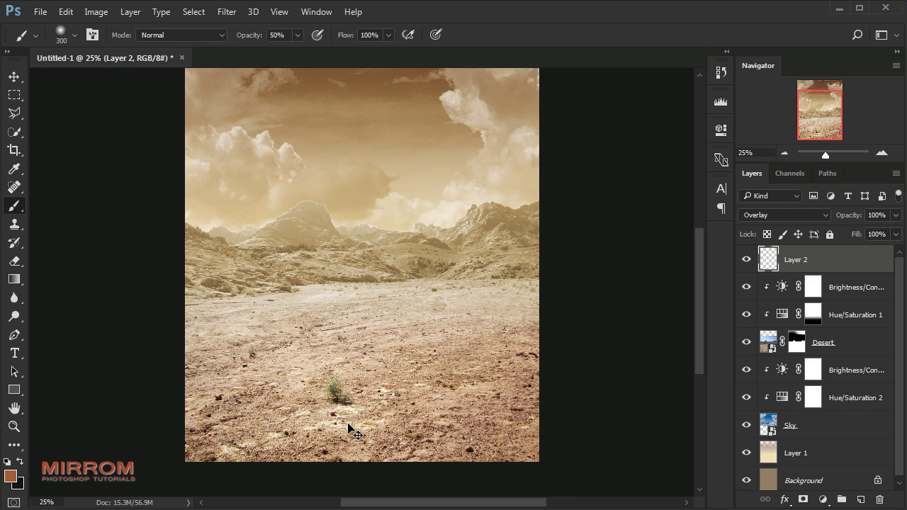
pyautogui.press(']')
pyautogui.press(']')
pyautogui.press(']')
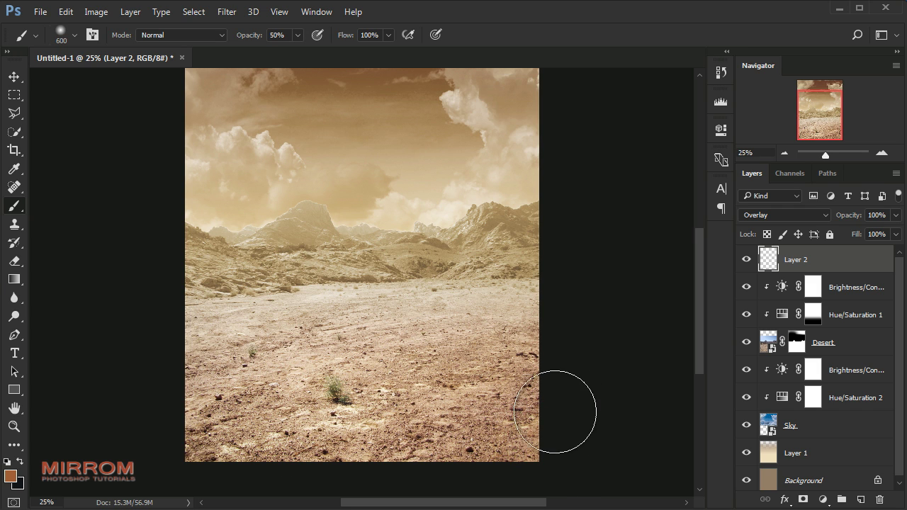
pyautogui.press(']')
pyautogui.press(']')
pyautogui.moveTo(546, 391); pyautogui.dragTo(252, 396)
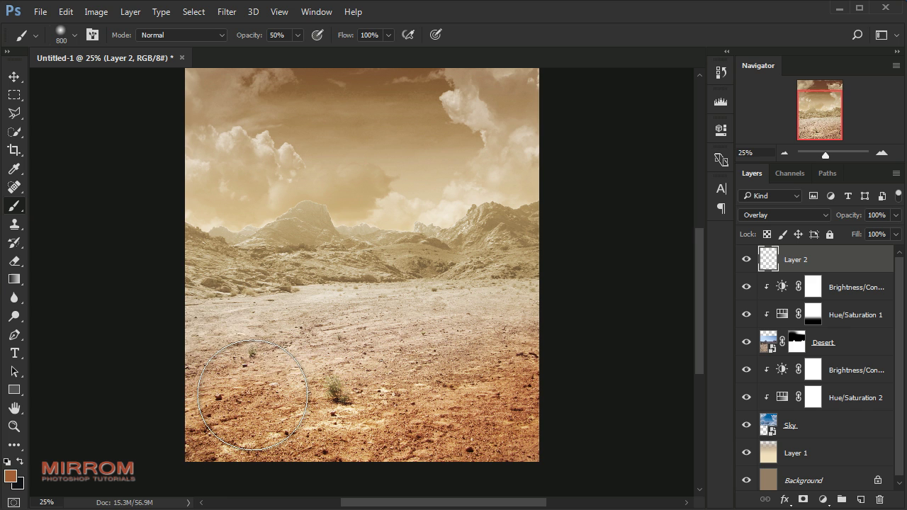
pyautogui.moveTo(300, 465)
pyautogui.mouseDown()
pyautogui.moveTo(527, 435)
pyautogui.moveTo(274, 487)
pyautogui.moveTo(263, 446)
pyautogui.moveTo(324, 425)
pyautogui.moveTo(419, 455)
pyautogui.mouseUp()
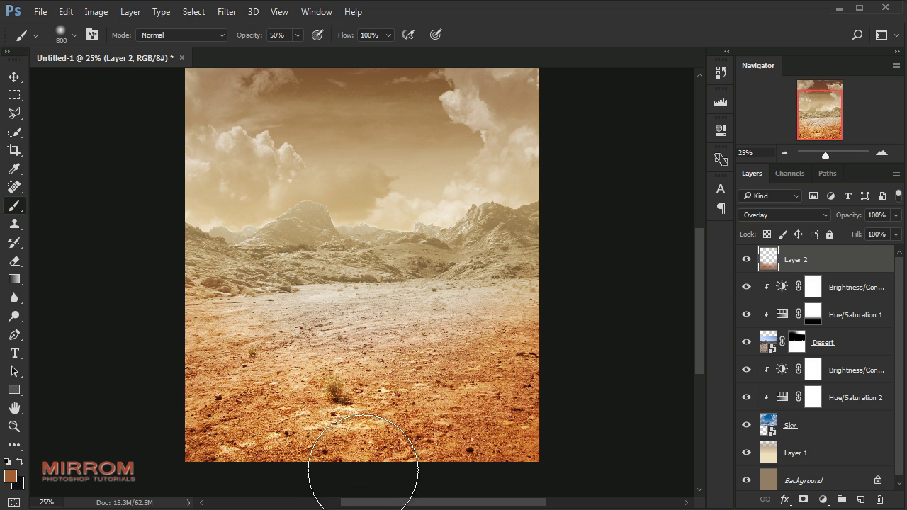
# At 25% opacity with a smaller brush, tint the ground at the mountains' base.
pyautogui.click(299, 36)
pyautogui.moveTo(296, 52); pyautogui.dragTo(288, 53)
pyautogui.moveTo(282, 57); pyautogui.dragTo(280, 55)
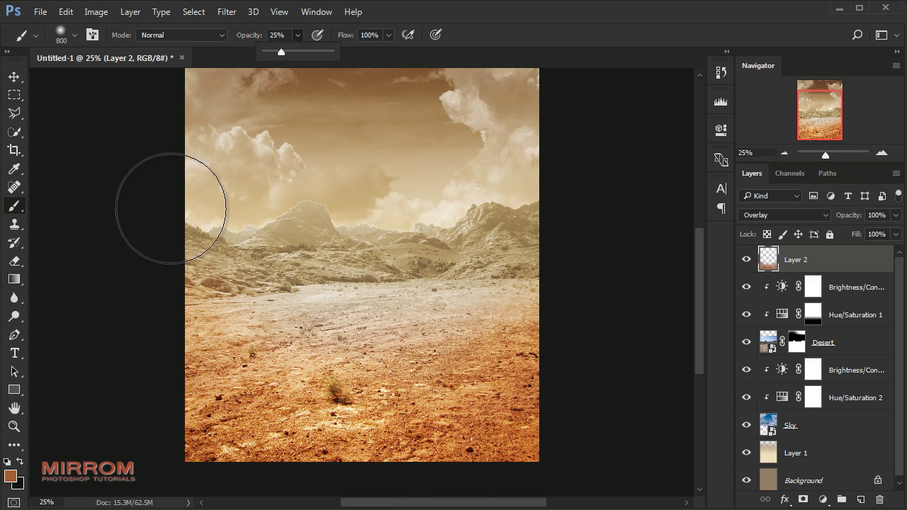
pyautogui.moveTo(115, 233); pyautogui.dragTo(365, 345)
pyautogui.hotkey('ctrl', 'z')
pyautogui.press('[')
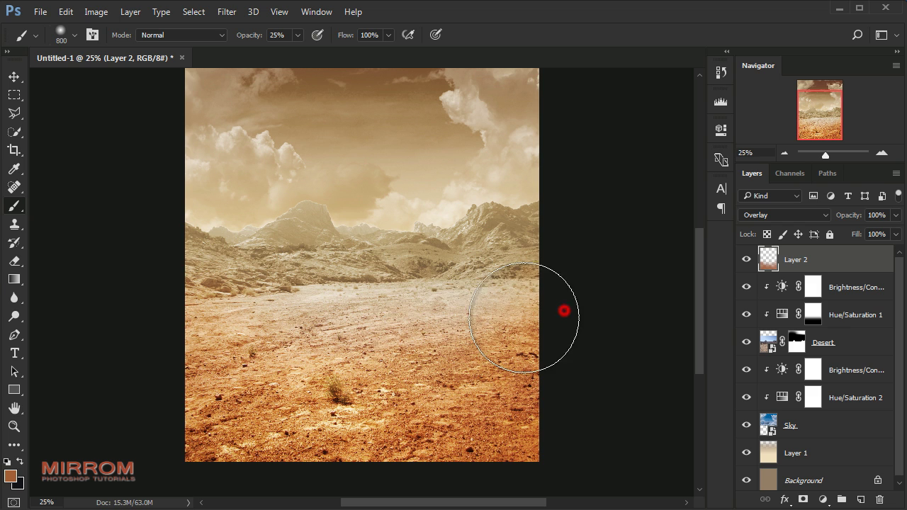
pyautogui.press('[')
pyautogui.press('[')
pyautogui.press('[')
pyautogui.press('[')
pyautogui.press('[')
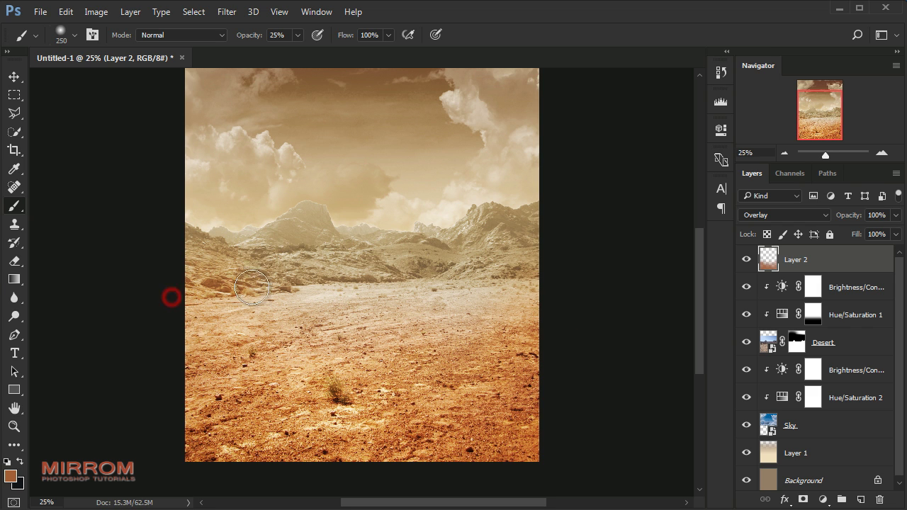
pyautogui.moveTo(568, 266); pyautogui.dragTo(429, 265)
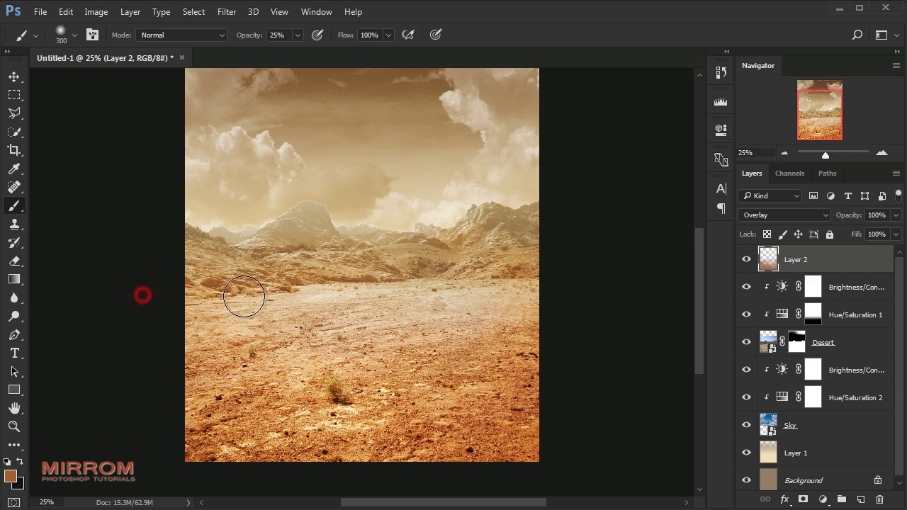
pyautogui.press('v')
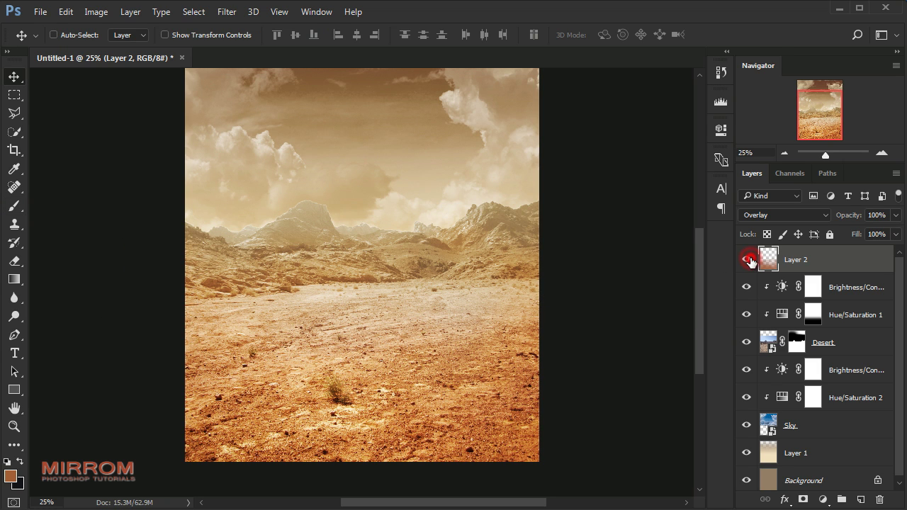
# Add a new Layer 3 above Layer 2 and set the foreground colour to black 000000.
pyautogui.scroll(2, 606, 290)
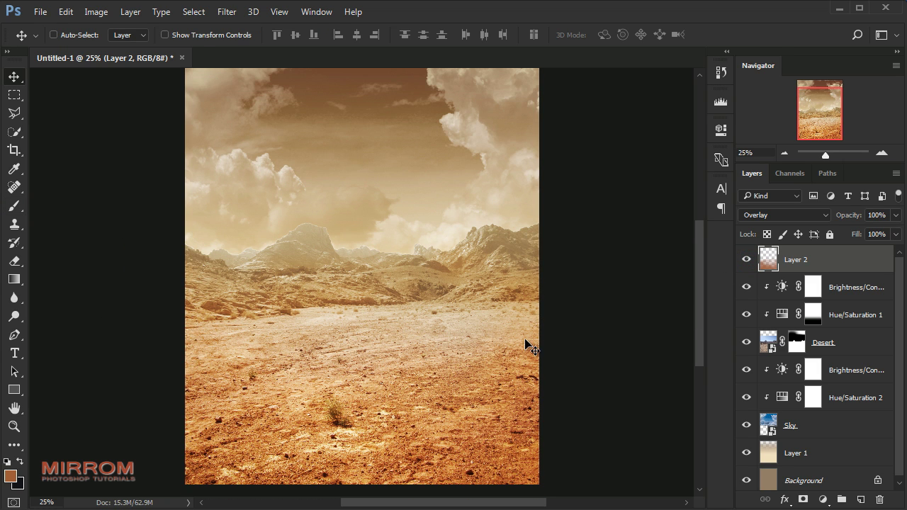
pyautogui.click(855, 497)
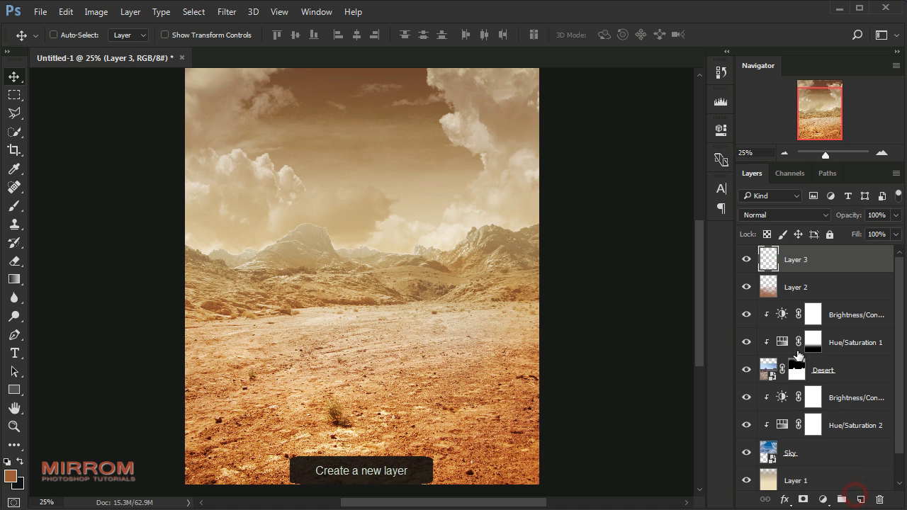
pyautogui.click(14, 476)
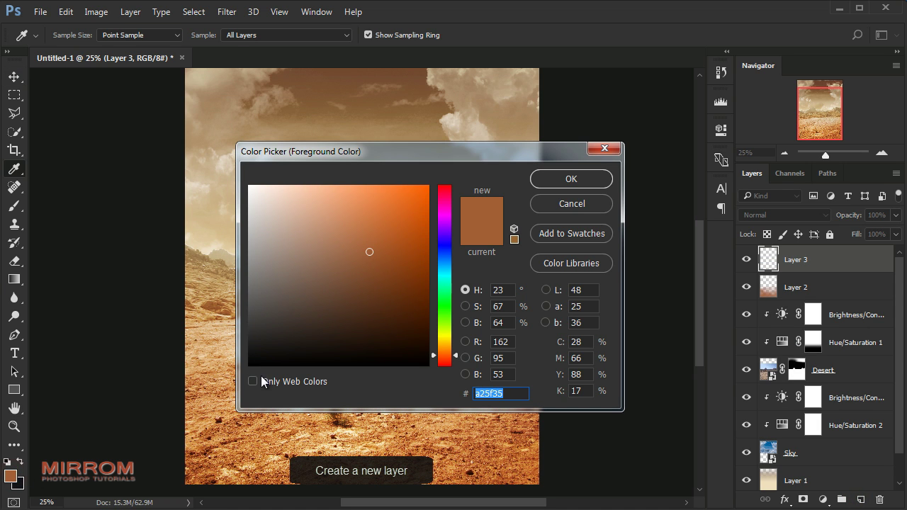
pyautogui.write('000000')
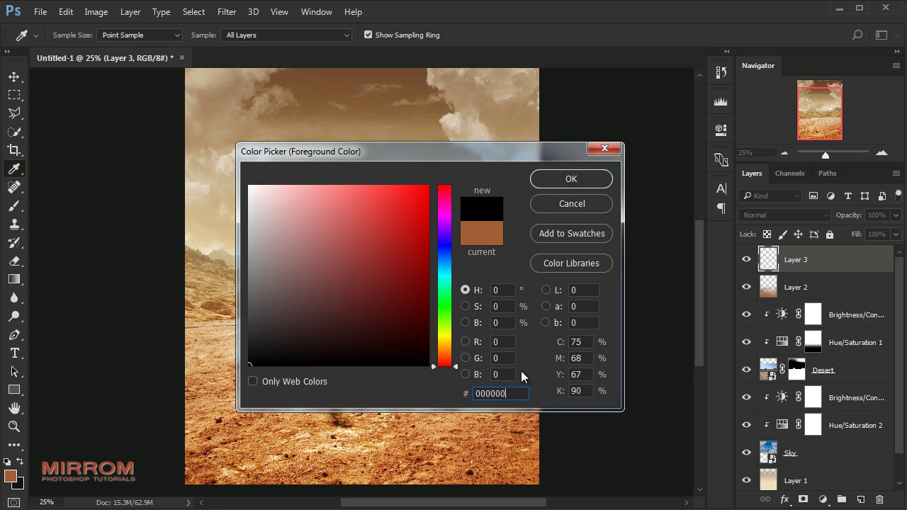
pyautogui.click(546, 182)
# Set the brush opacity to 17% and Layer 3's blend mode to Multiply.
pyautogui.press('b')
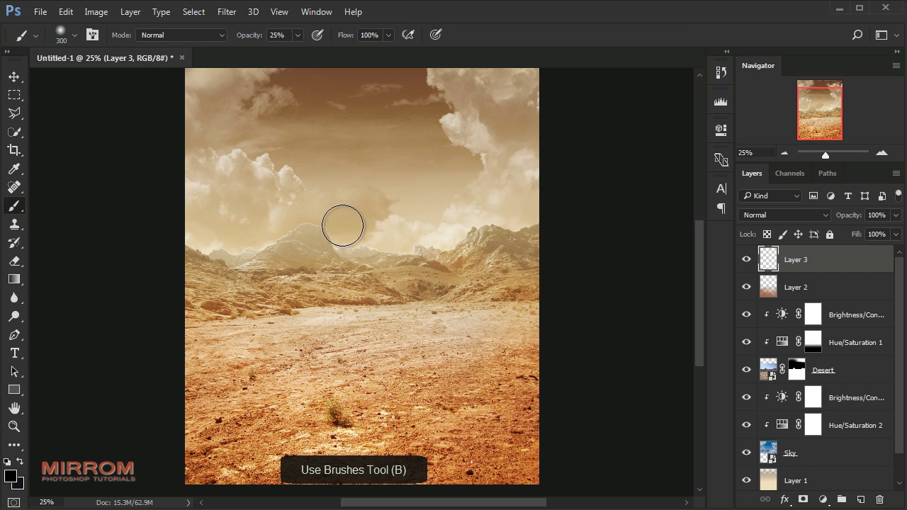
pyautogui.click(279, 37)
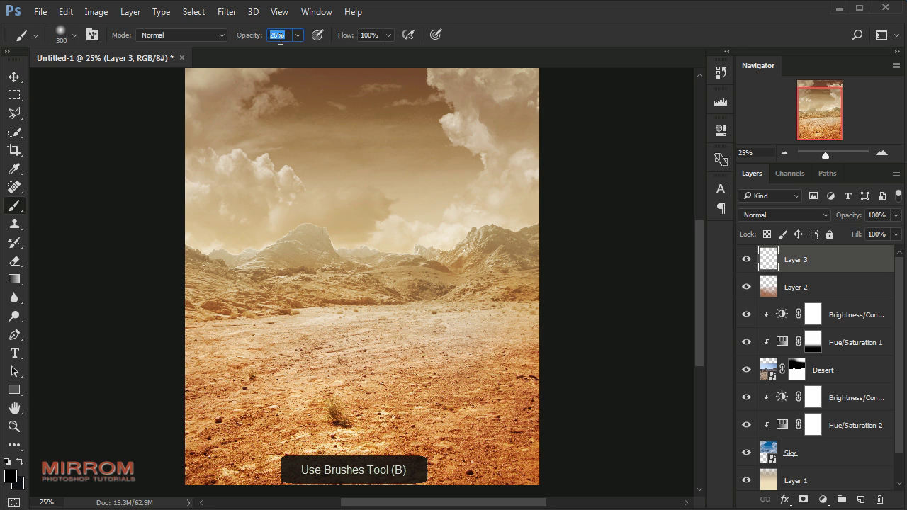
pyautogui.write('26')
pyautogui.press('Return')
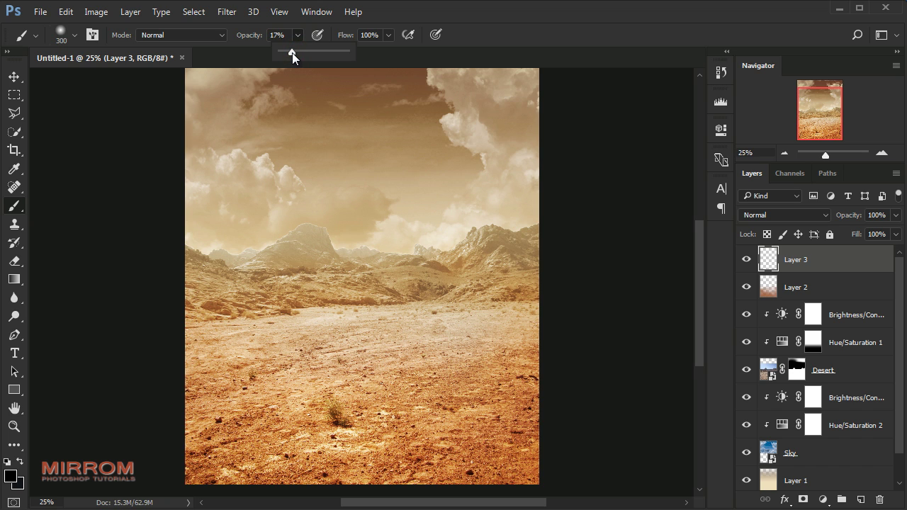
pyautogui.moveTo(292, 53); pyautogui.dragTo(292, 53)
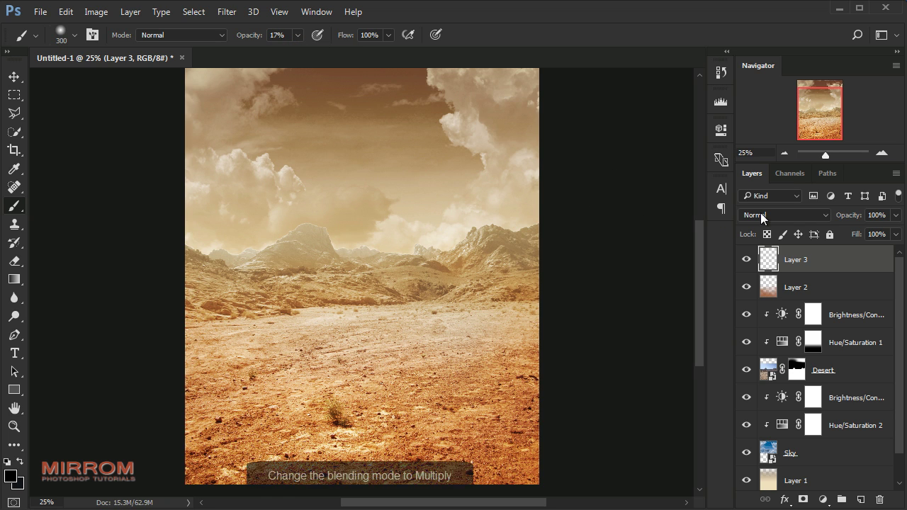
pyautogui.click(801, 216)
pyautogui.click(774, 263)
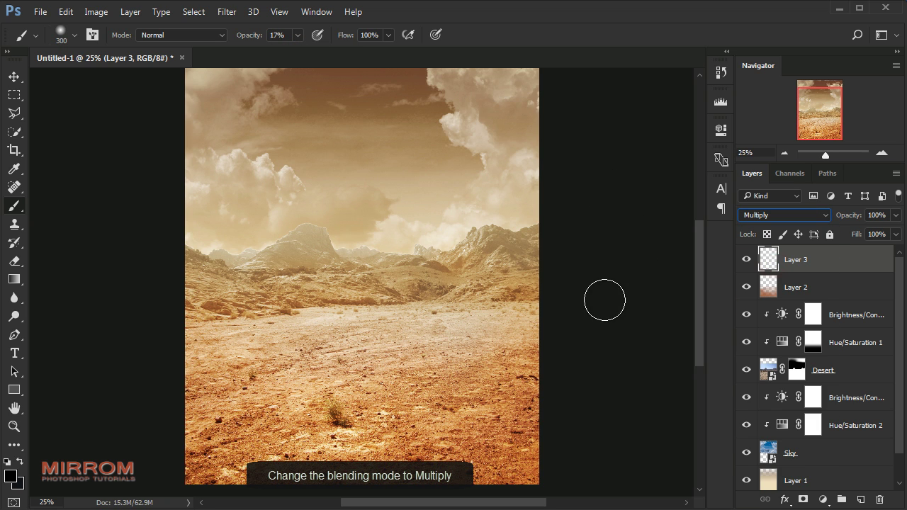
pyautogui.hotkey('ctrl', '-')
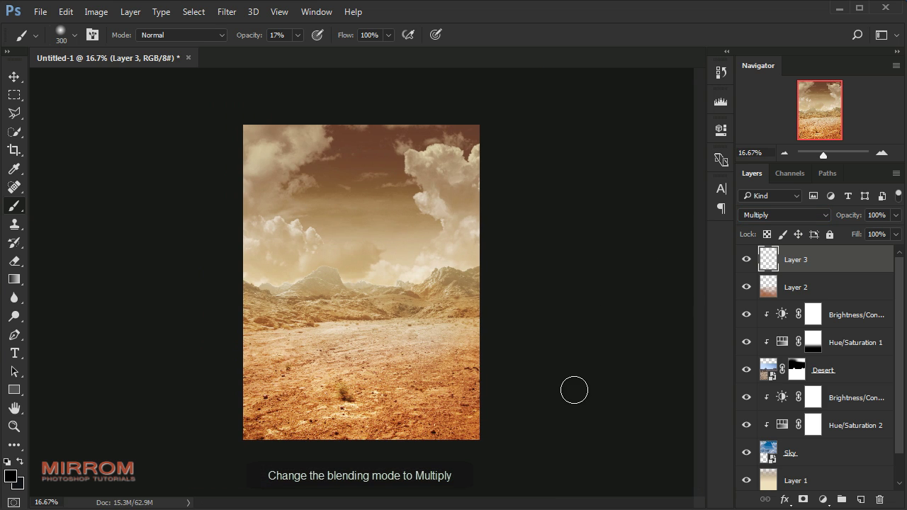
# Darken the image's bottom edge with soft black strokes from a 900 brush on Layer 3.
pyautogui.press(']')
pyautogui.press(']')
pyautogui.press(']')
pyautogui.moveTo(521, 397)
pyautogui.mouseDown()
pyautogui.moveTo(237, 391)
pyautogui.moveTo(492, 391)
pyautogui.moveTo(259, 456)
pyautogui.moveTo(415, 431)
pyautogui.moveTo(318, 464)
pyautogui.moveTo(390, 458)
pyautogui.moveTo(340, 442)
pyautogui.moveTo(482, 421)
pyautogui.mouseUp()
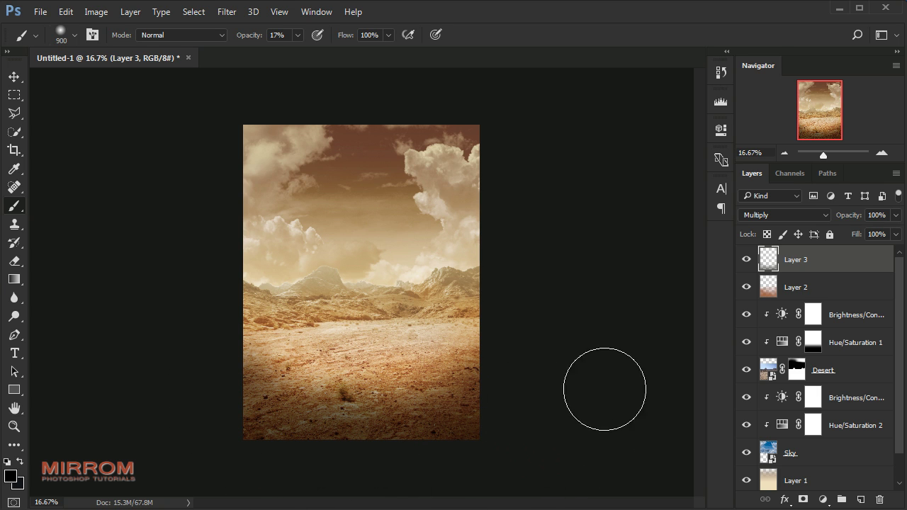
pyautogui.press('v')
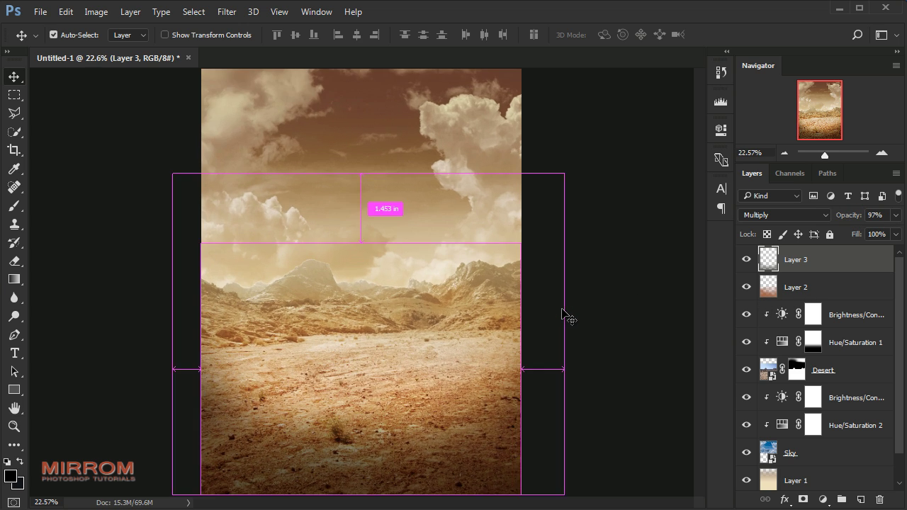
pyautogui.press('ctrl')
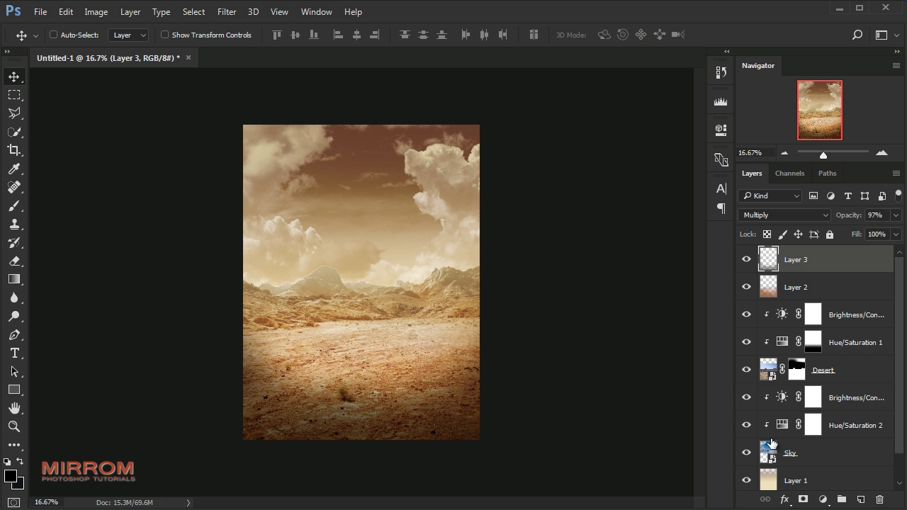
# Shorten the Sky layer to 178.90% height by raising its bottom edge, then reselect Layer 3.
pyautogui.click(747, 452)
pyautogui.click(747, 452)
pyautogui.click(781, 454)
pyautogui.hotkey('ctrl', 't')
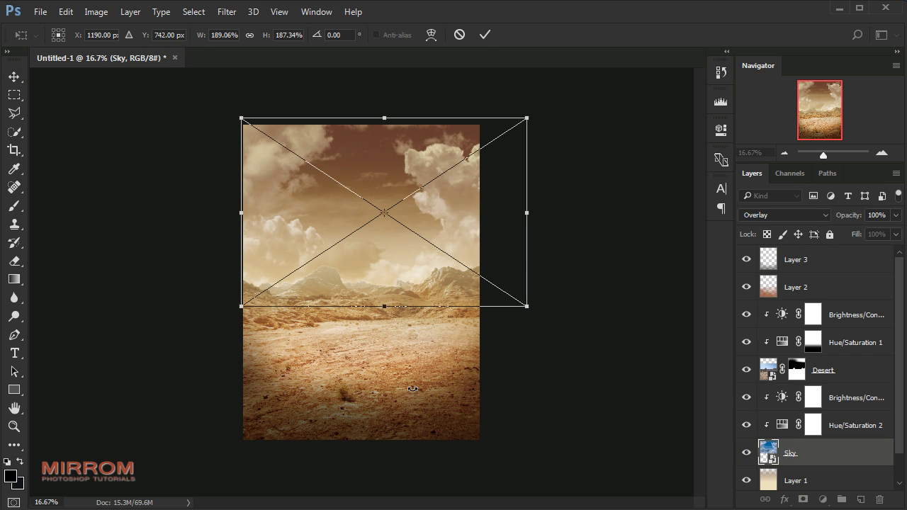
pyautogui.moveTo(389, 312); pyautogui.dragTo(379, 301)
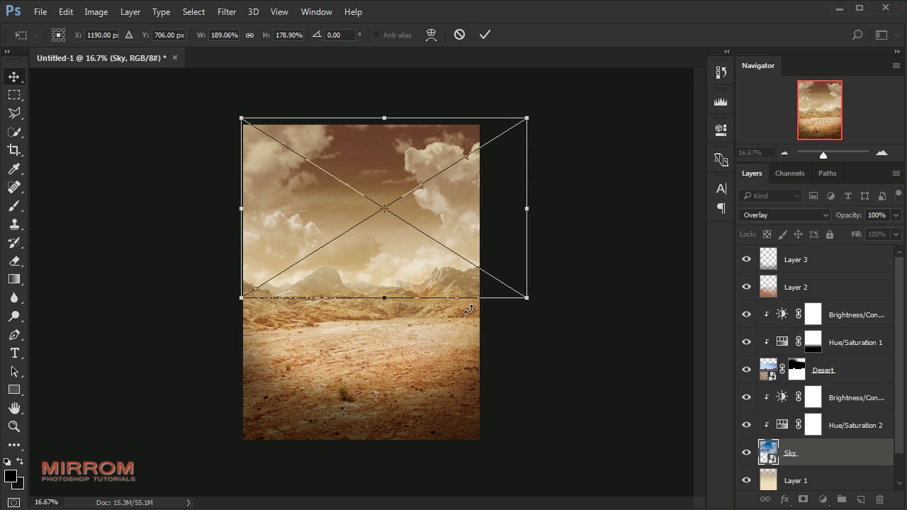
pyautogui.press('Return')
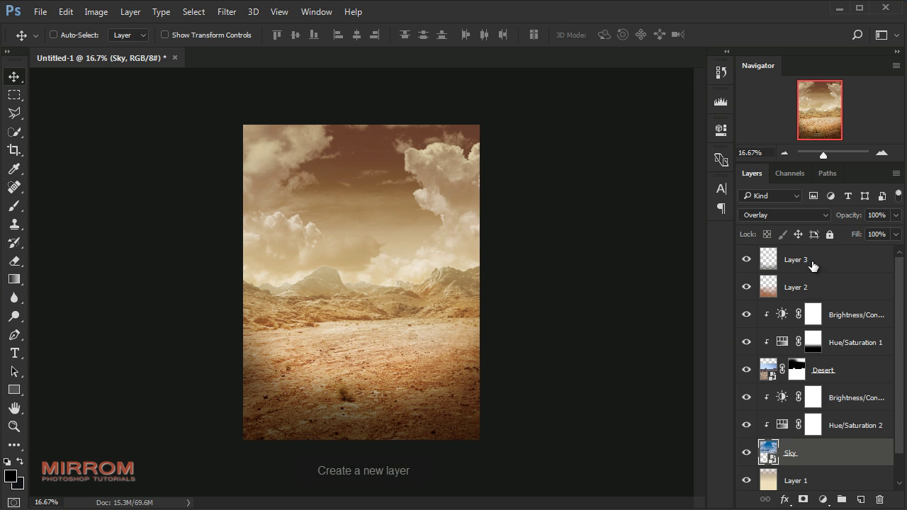
pyautogui.click(812, 262)
# Add Layer 4, sample the beige sky colour, and paint soft haze over the horizon.
pyautogui.click(860, 499)
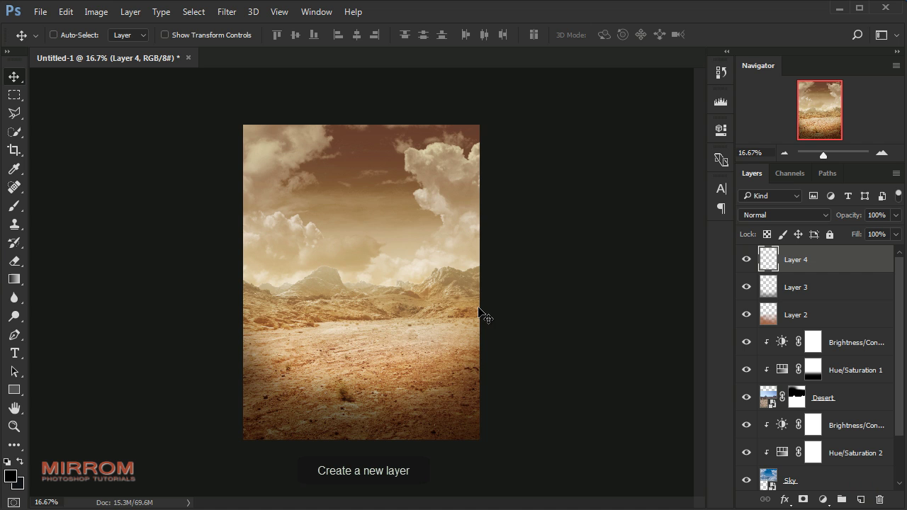
pyautogui.hotkey('ctrl', '+')
pyautogui.scroll(2, 460, 298)
pyautogui.press('b')
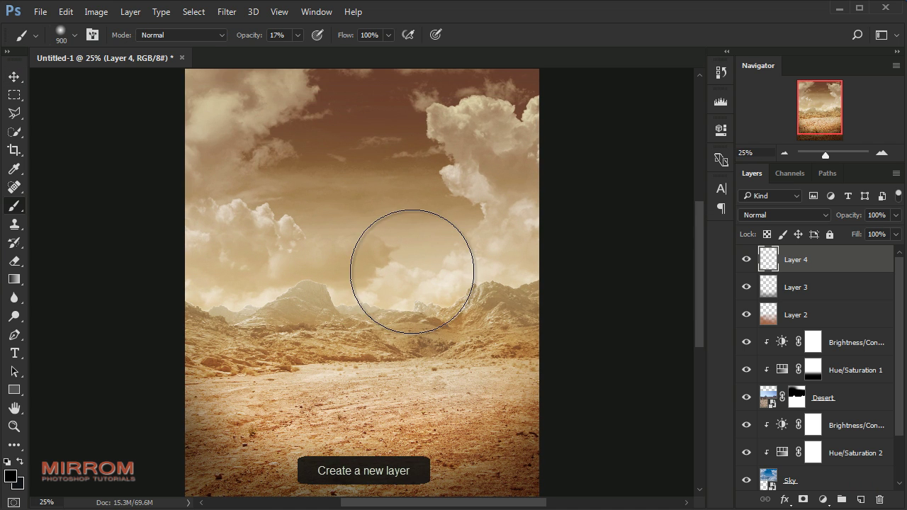
pyautogui.press('alt')
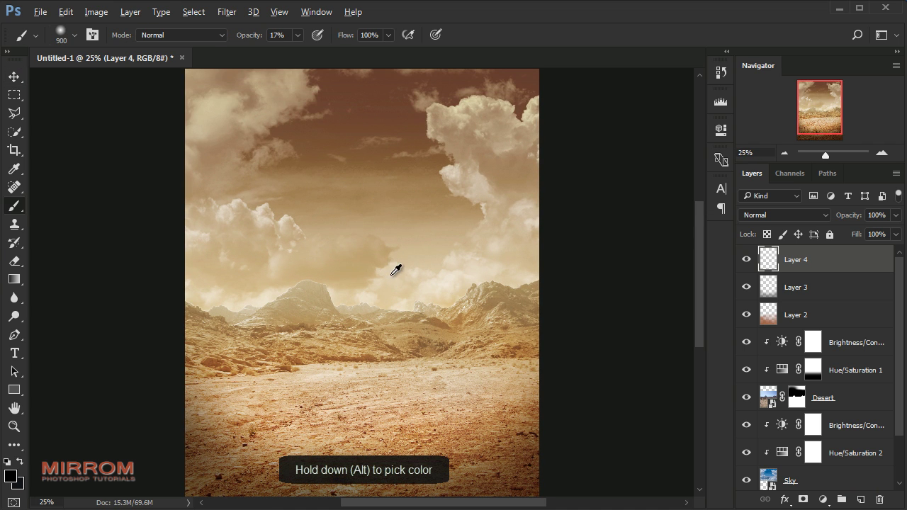
pyautogui.keyDown('alt'); pyautogui.click(392, 281); pyautogui.keyUp('alt')
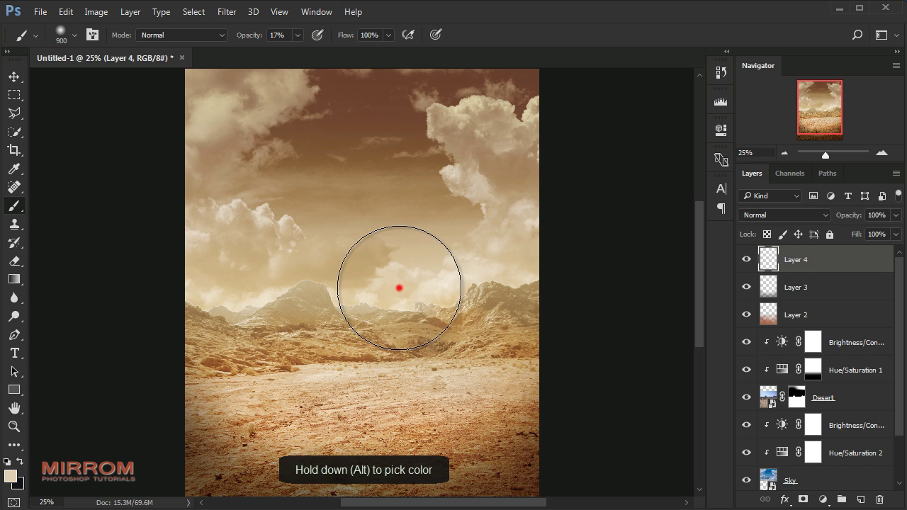
pyautogui.moveTo(406, 277)
pyautogui.mouseDown()
pyautogui.moveTo(459, 269)
pyautogui.moveTo(255, 263)
pyautogui.moveTo(374, 217)
pyautogui.moveTo(234, 182)
pyautogui.moveTo(516, 263)
pyautogui.moveTo(229, 269)
pyautogui.mouseUp()
# Paint more beige haze across the sky, hills and ground with brush sizes up to 700.
pyautogui.press('[')
pyautogui.press('[')
pyautogui.press('[')
pyautogui.press('[')
pyautogui.press('[')
pyautogui.moveTo(308, 269)
pyautogui.mouseDown()
pyautogui.moveTo(504, 270)
pyautogui.moveTo(347, 285)
pyautogui.moveTo(508, 265)
pyautogui.mouseUp()
pyautogui.press(']')
pyautogui.press(']')
pyautogui.moveTo(345, 346); pyautogui.dragTo(432, 395)
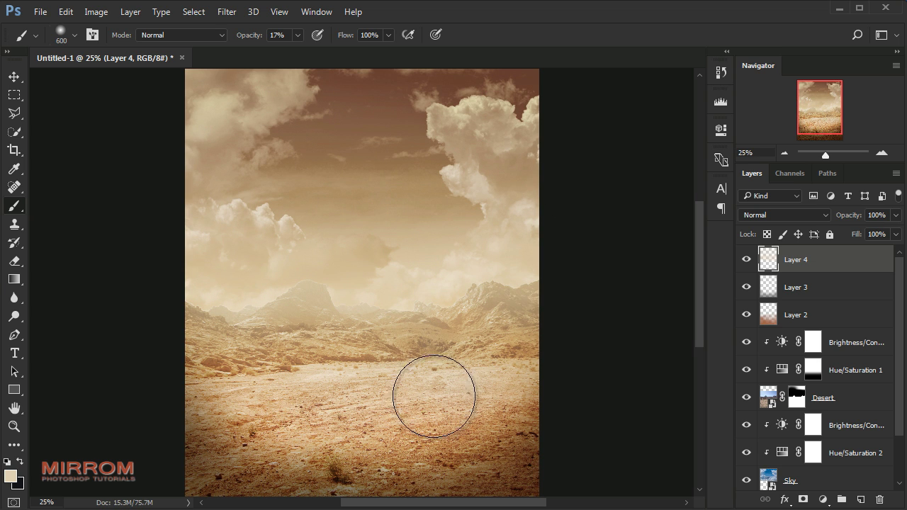
pyautogui.moveTo(315, 285)
pyautogui.mouseDown()
pyautogui.moveTo(227, 279)
pyautogui.moveTo(506, 222)
pyautogui.moveTo(497, 170)
pyautogui.moveTo(326, 296)
pyautogui.mouseUp()
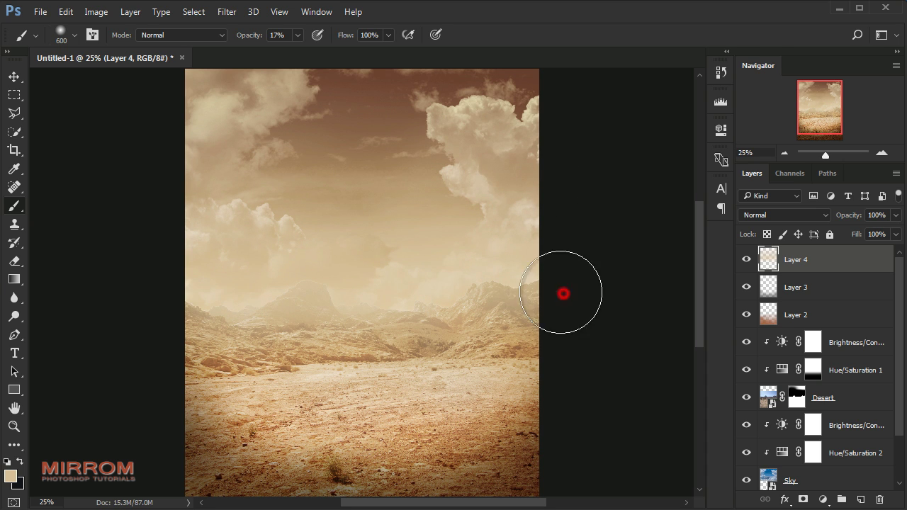
pyautogui.press(']')
pyautogui.press('v')
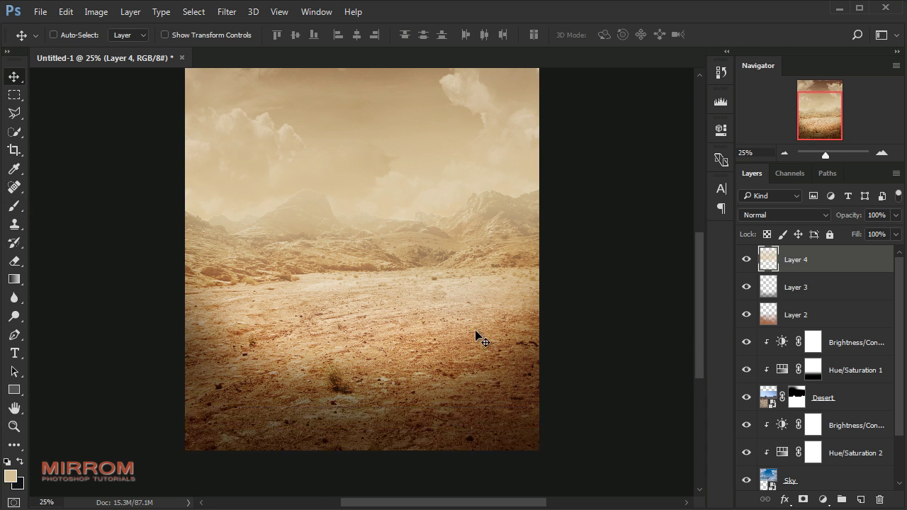
pyautogui.hotkey('ctrl', '0')
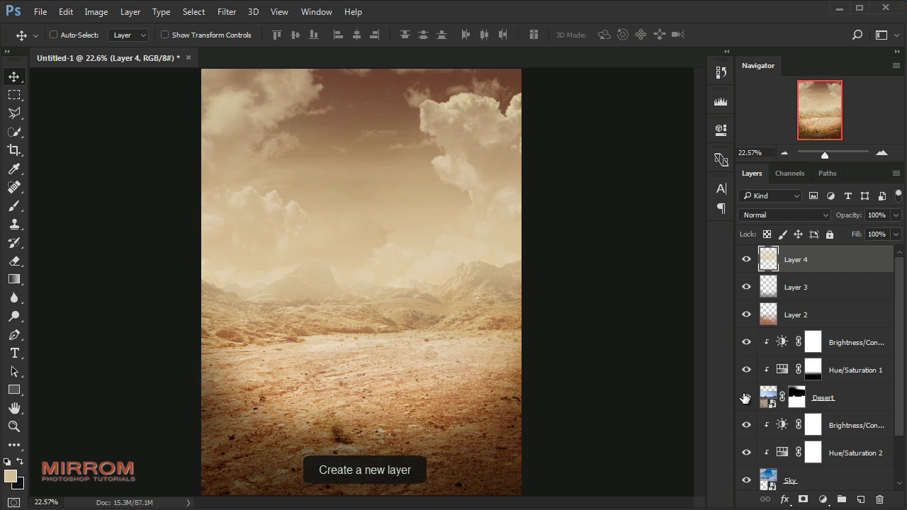
pyautogui.click(861, 500)
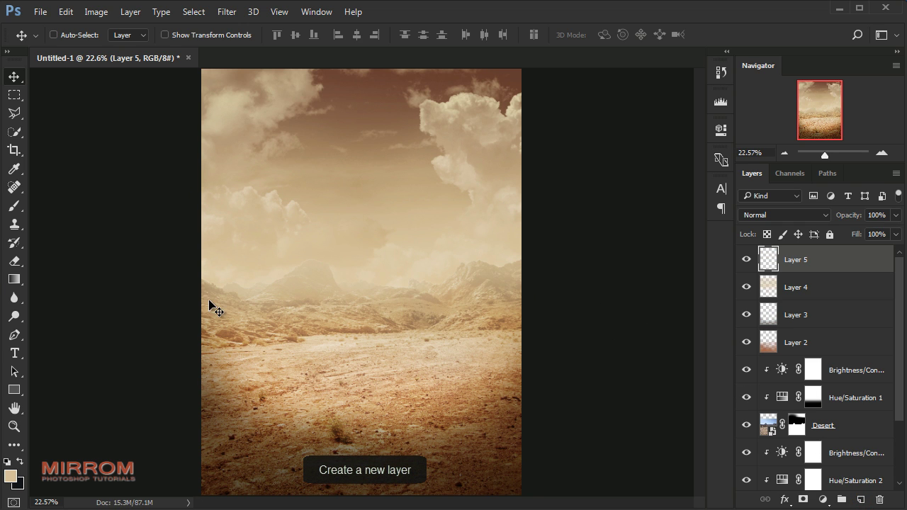
# Set a light tan #bea274 foreground and a soft brush at 23% opacity.
pyautogui.press('b')
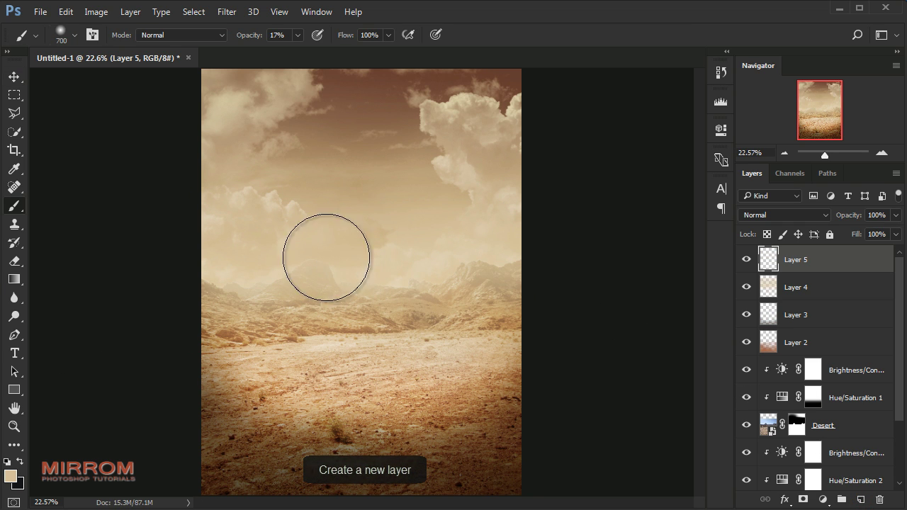
pyautogui.click(11, 476)
pyautogui.moveTo(335, 273); pyautogui.dragTo(314, 264)
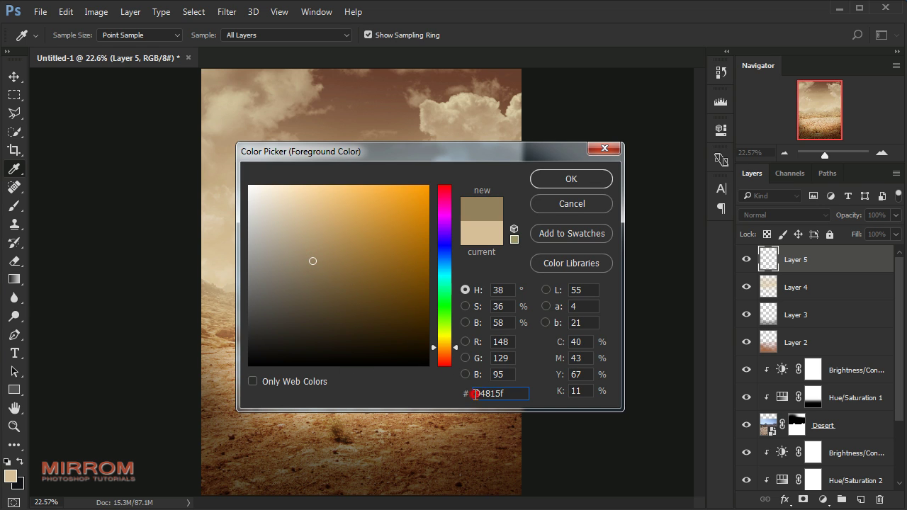
pyautogui.doubleClick(475, 394)
pyautogui.write('bea274')
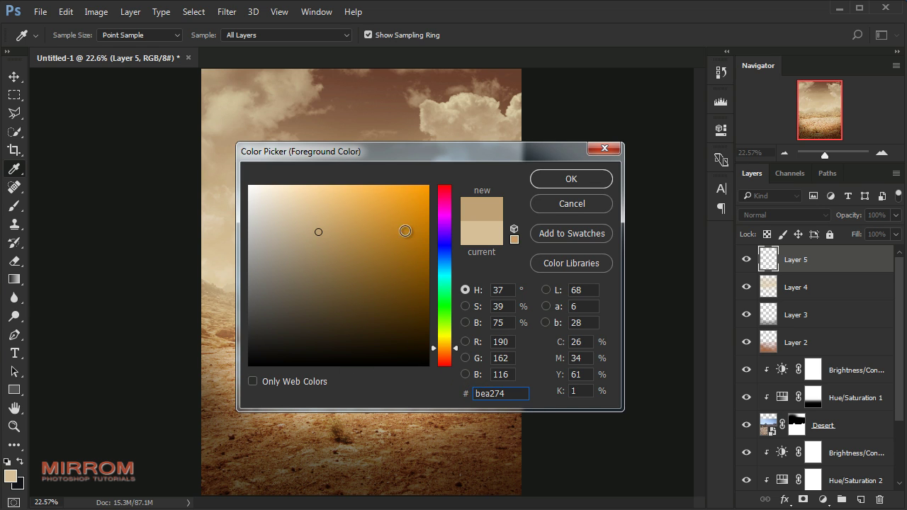
pyautogui.click(571, 179)
pyautogui.click(373, 207)
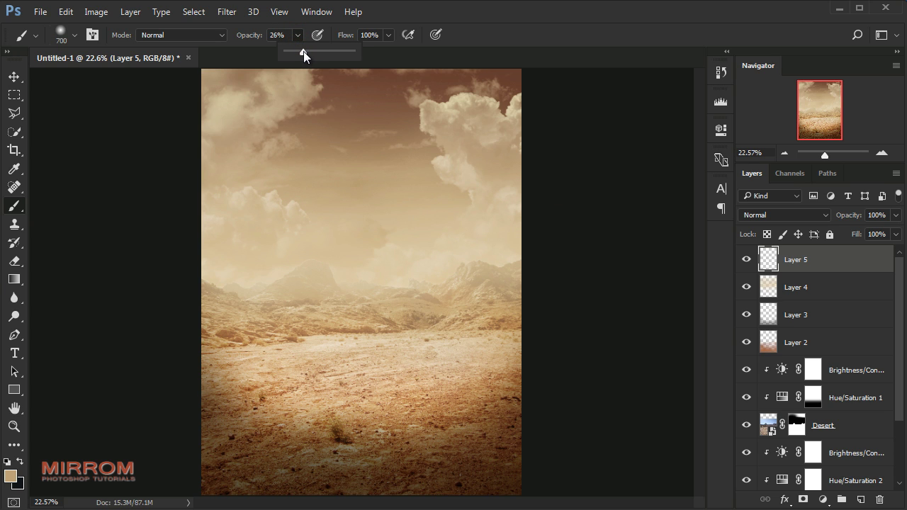
pyautogui.moveTo(304, 51); pyautogui.dragTo(301, 51)
# Paint soft tan haze over the upper sky, central clouds and right-hand mountains.
pyautogui.click(243, 172)
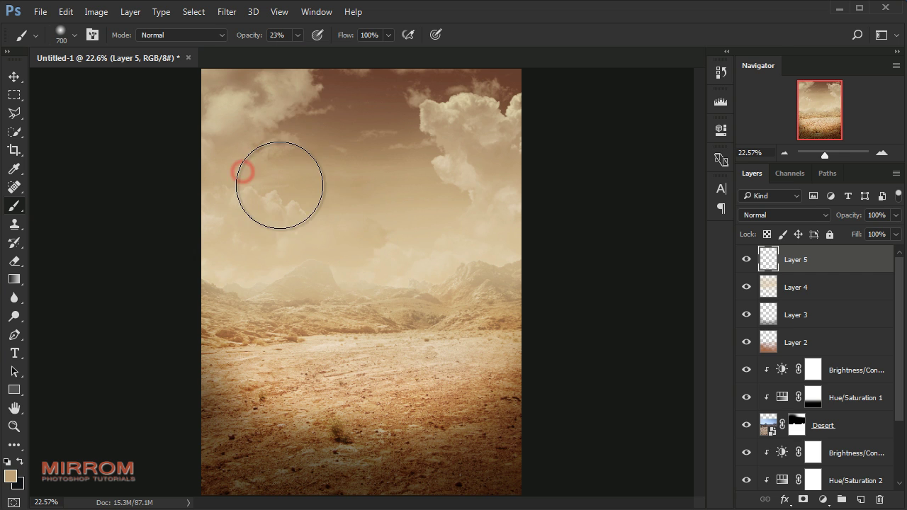
pyautogui.moveTo(280, 186); pyautogui.dragTo(345, 211)
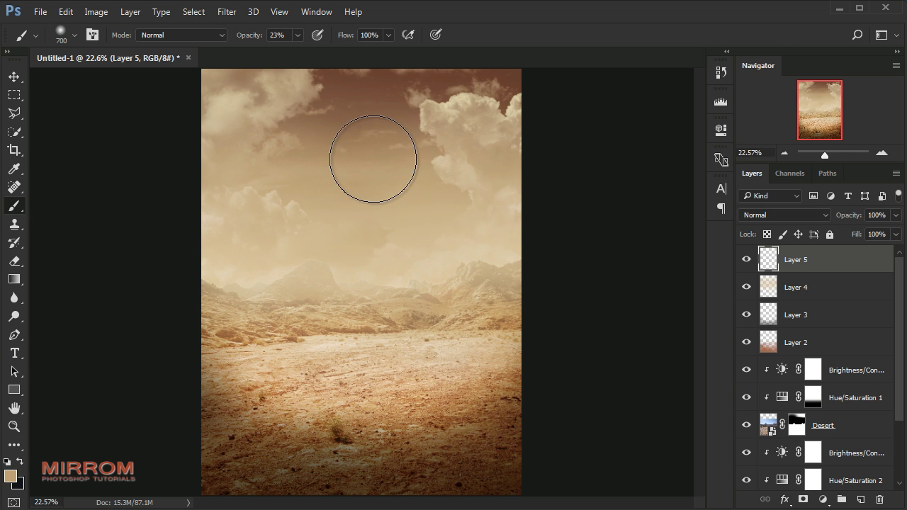
pyautogui.moveTo(372, 158); pyautogui.dragTo(370, 228)
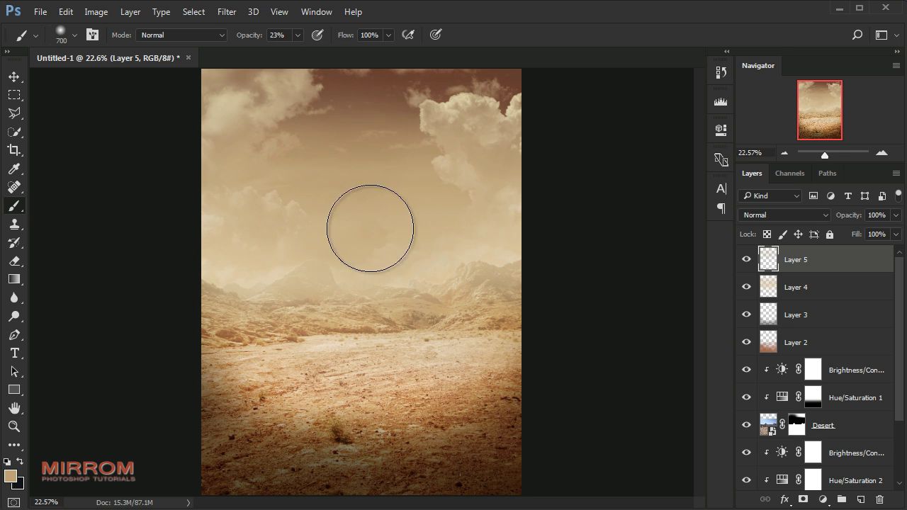
pyautogui.moveTo(273, 152)
pyautogui.mouseDown()
pyautogui.moveTo(450, 203)
pyautogui.moveTo(543, 194)
pyautogui.mouseUp()
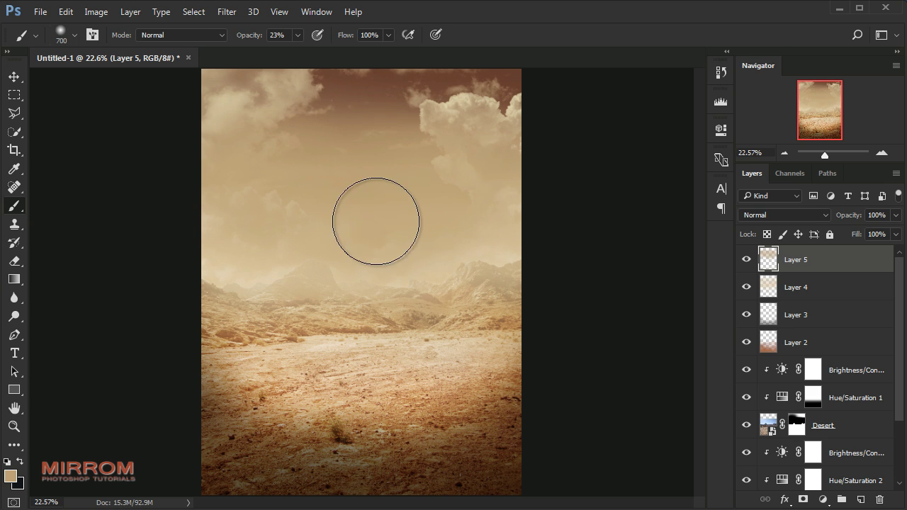
pyautogui.moveTo(540, 176); pyautogui.dragTo(539, 128)
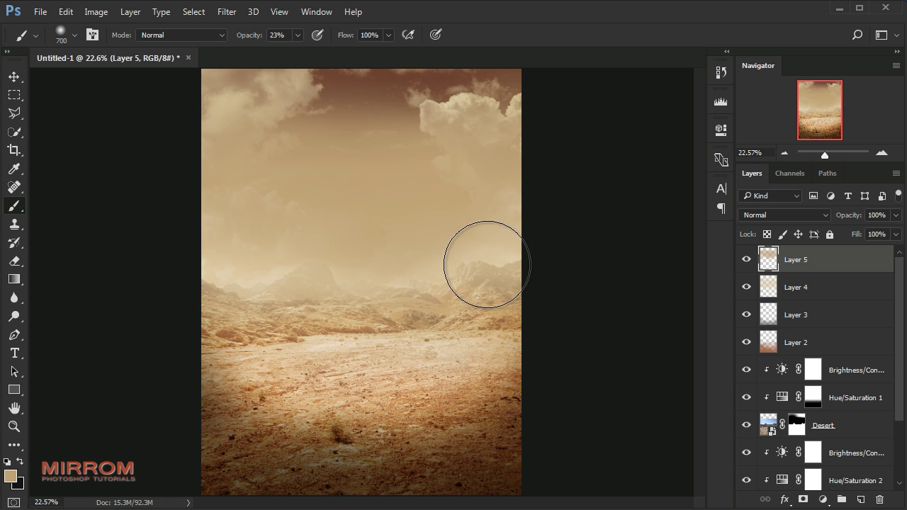
pyautogui.moveTo(382, 245); pyautogui.dragTo(601, 190)
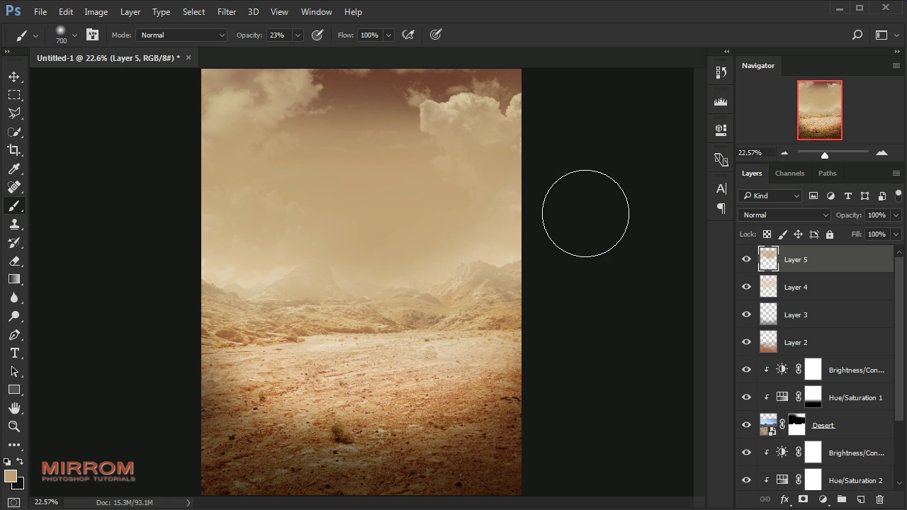
pyautogui.press('v')
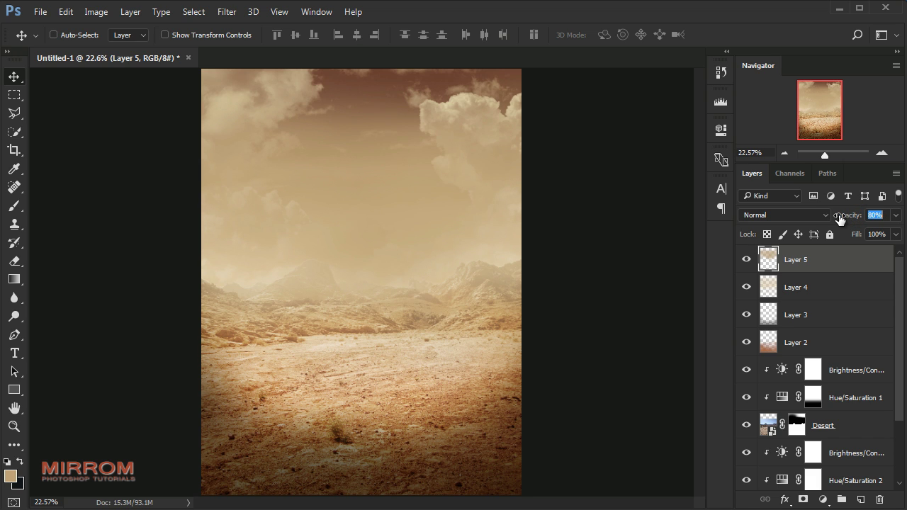
# Set Layer 5 to 79% opacity, add a layer mask, and use a 59% opacity brush.
pyautogui.click(830, 262)
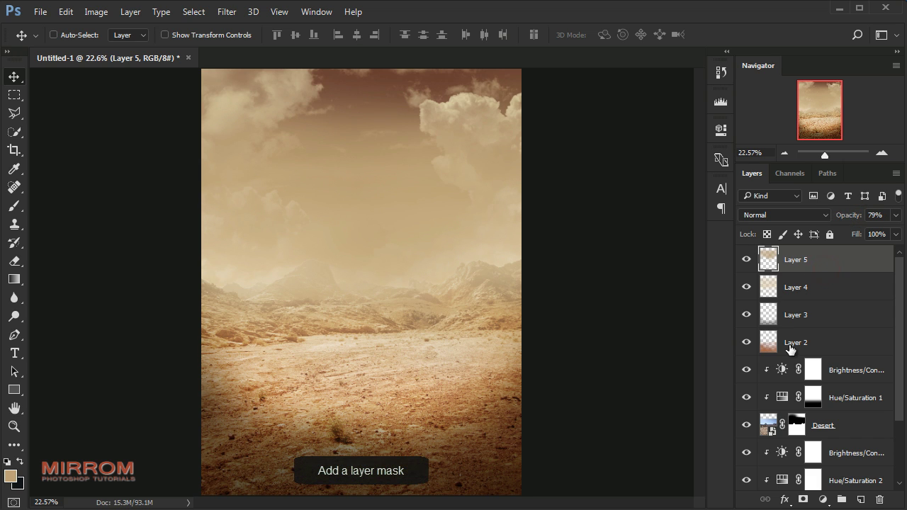
pyautogui.click(804, 500)
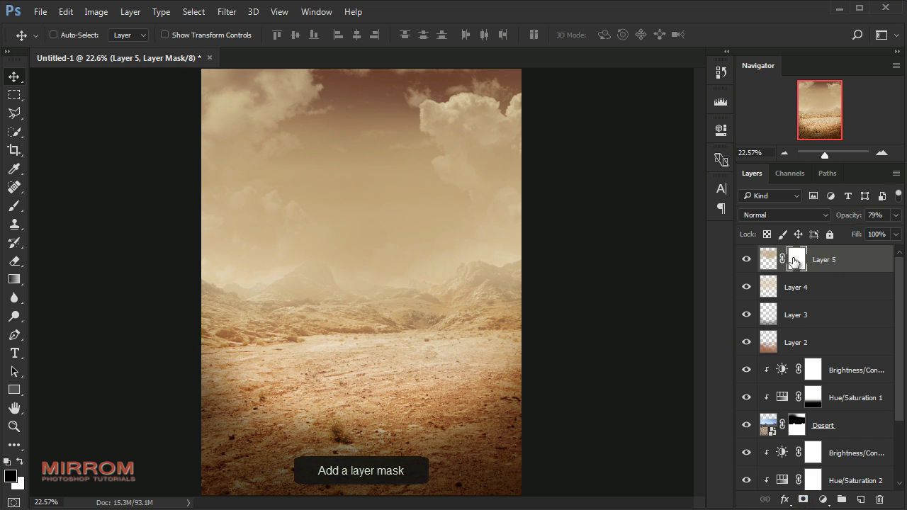
pyautogui.press('b')
pyautogui.click(270, 273)
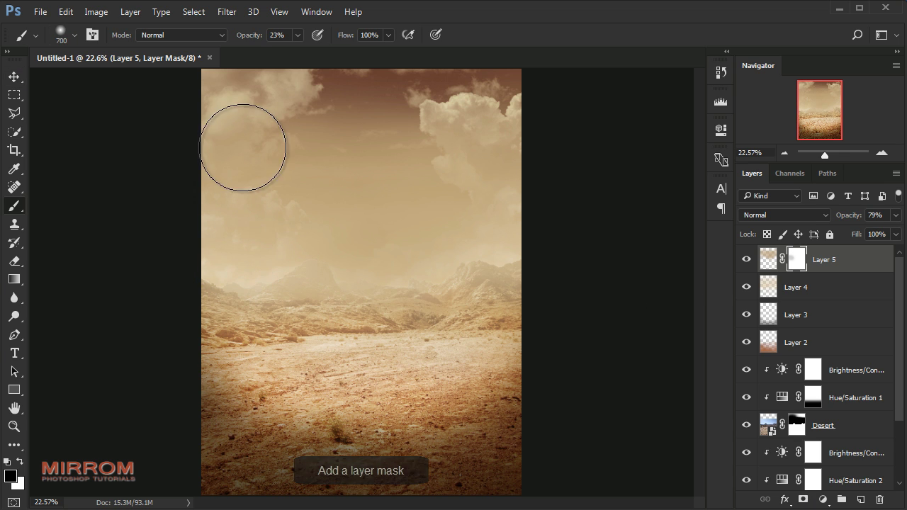
pyautogui.moveTo(253, 35); pyautogui.dragTo(278, 42)
pyautogui.moveTo(231, 265)
pyautogui.mouseDown()
pyautogui.moveTo(293, 269)
pyautogui.moveTo(281, 286)
pyautogui.mouseUp()
pyautogui.click(268, 247)
# Paint black on the mask to remove haze from the left sky, horizon and left mountains.
pyautogui.moveTo(359, 284); pyautogui.dragTo(257, 253)
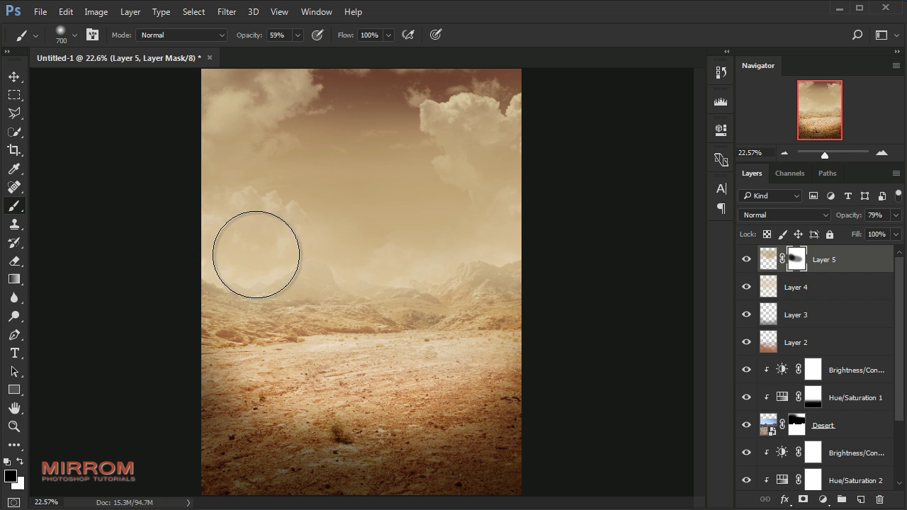
pyautogui.moveTo(179, 251); pyautogui.dragTo(267, 257)
pyautogui.moveTo(486, 269); pyautogui.dragTo(520, 245)
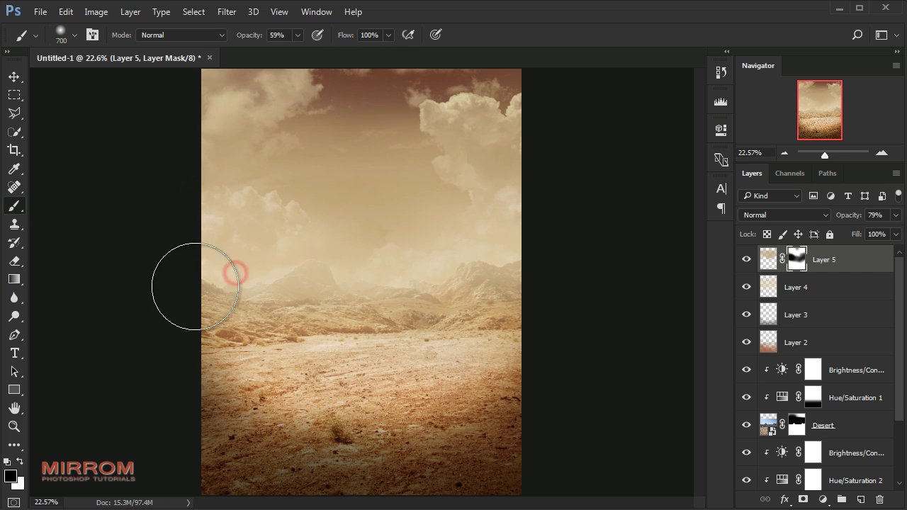
pyautogui.moveTo(192, 284); pyautogui.dragTo(437, 342)
pyautogui.press('v')
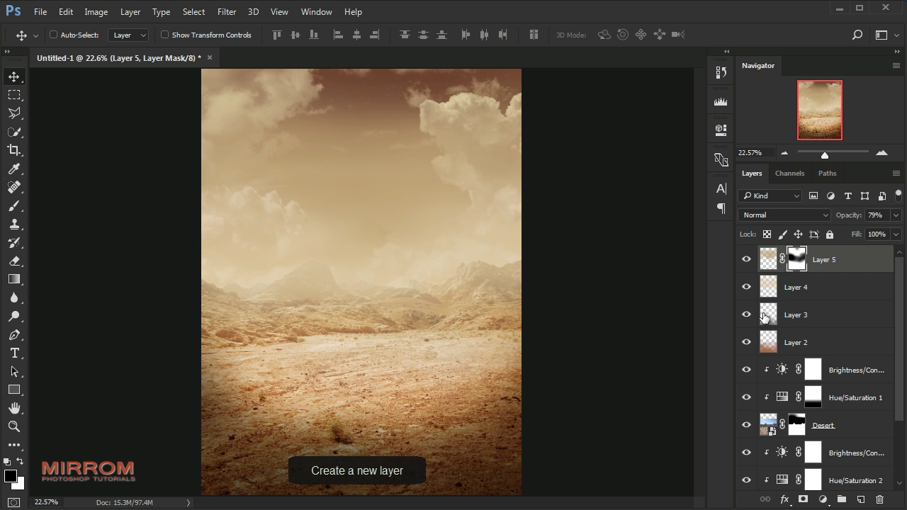
# Add Layer 6 with a near-black #131418 foreground and a 25% opacity brush.
pyautogui.click(861, 499)
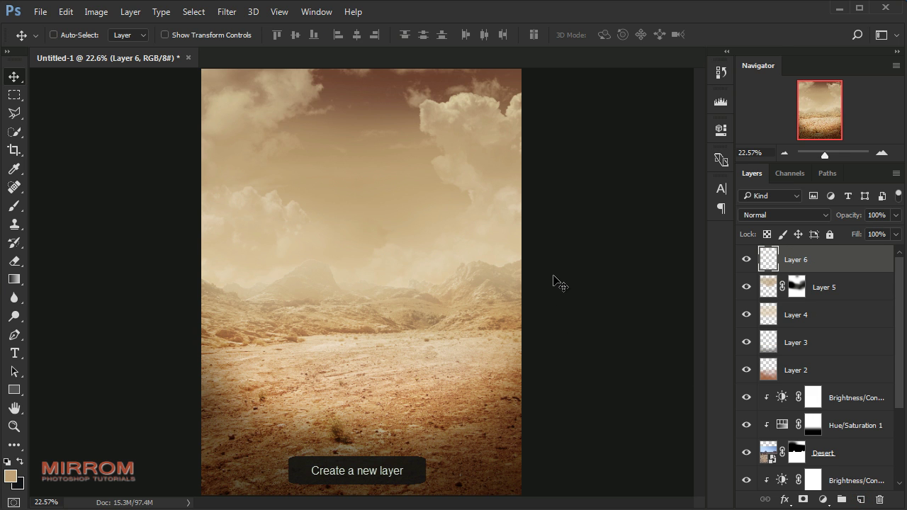
pyautogui.hotkey('ctrl', '+')
pyautogui.scroll(2, 557, 283)
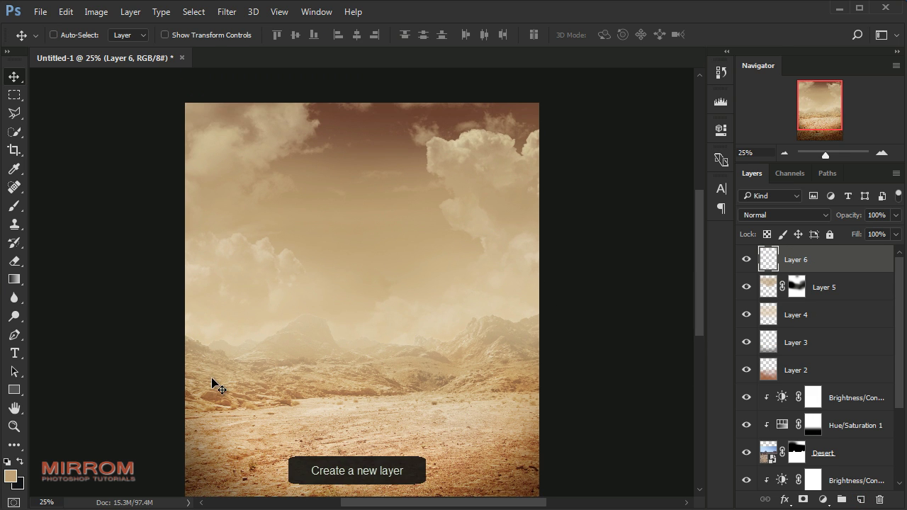
pyautogui.click(19, 484)
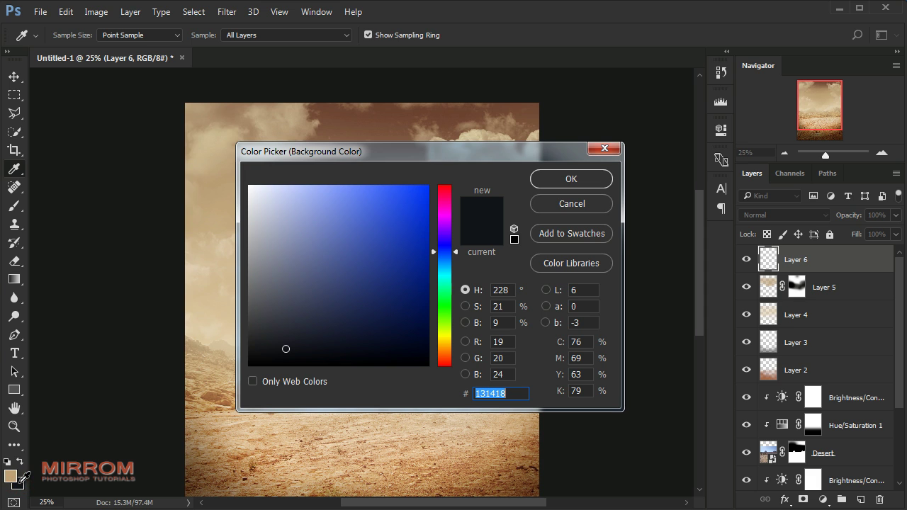
pyautogui.click(540, 205)
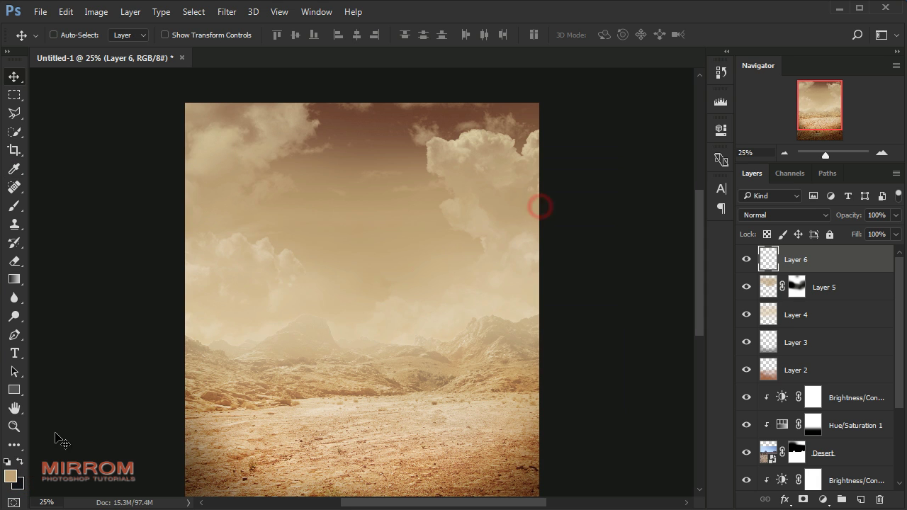
pyautogui.click(14, 477)
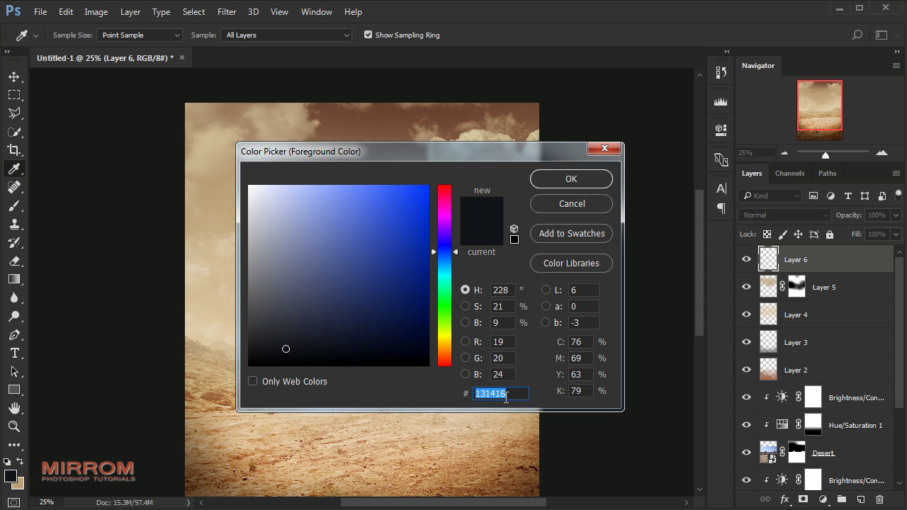
pyautogui.click(567, 177)
pyautogui.press('b')
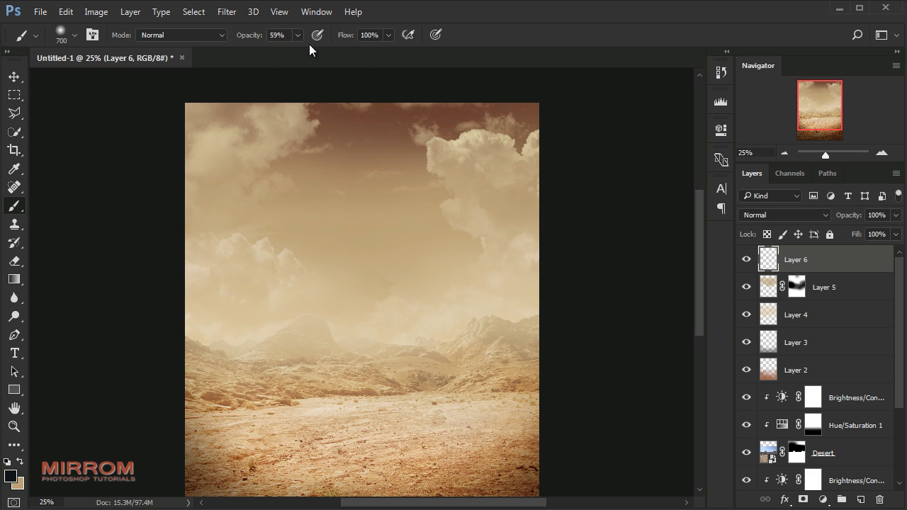
pyautogui.click(298, 35)
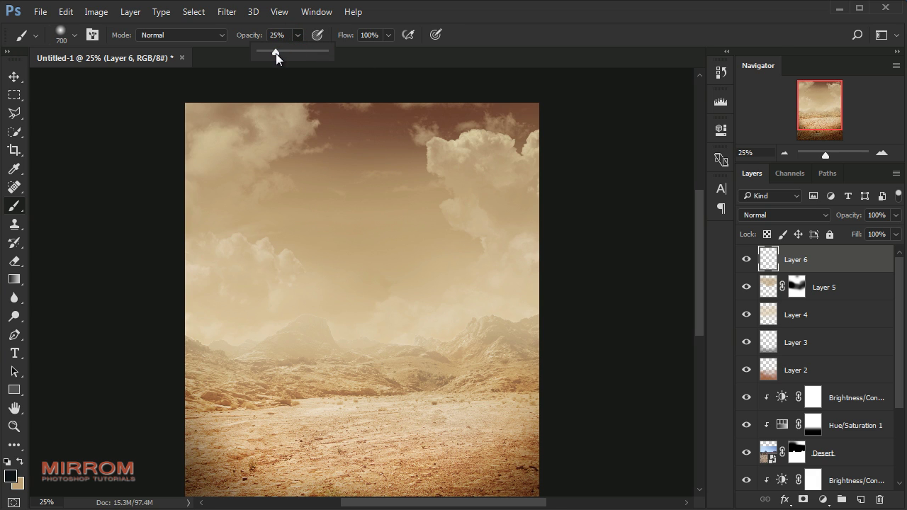
pyautogui.click(130, 188)
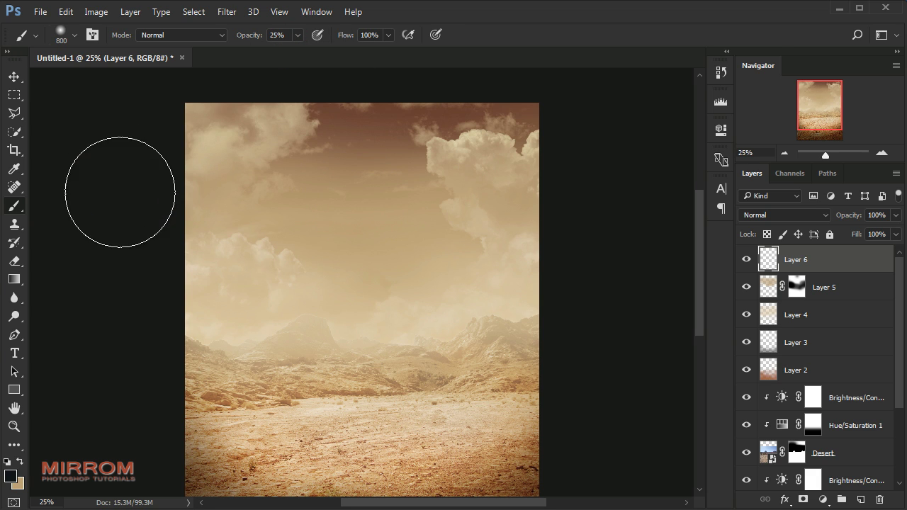
# Darken the top edge and upper-left sky with large soft strokes, easing to 17% opacity.
pyautogui.moveTo(127, 180); pyautogui.dragTo(289, 119)
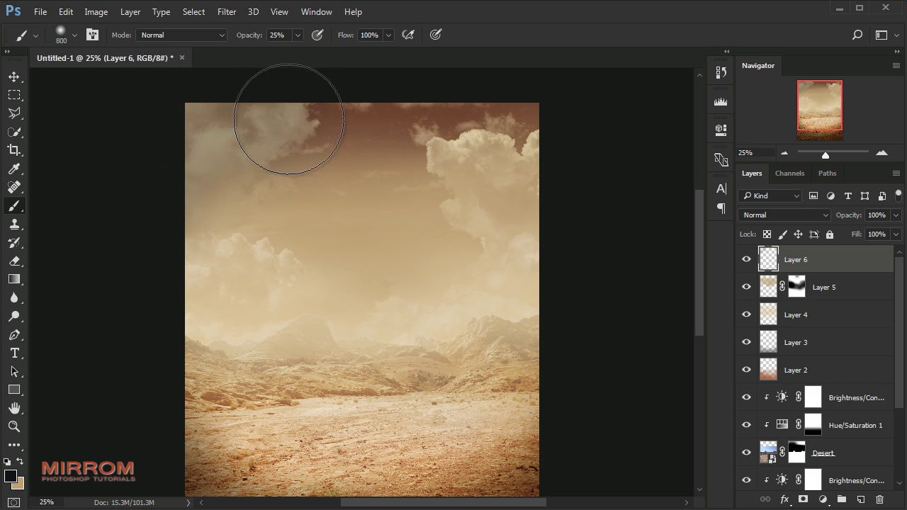
pyautogui.press('[')
pyautogui.scroll(2, 239, 125)
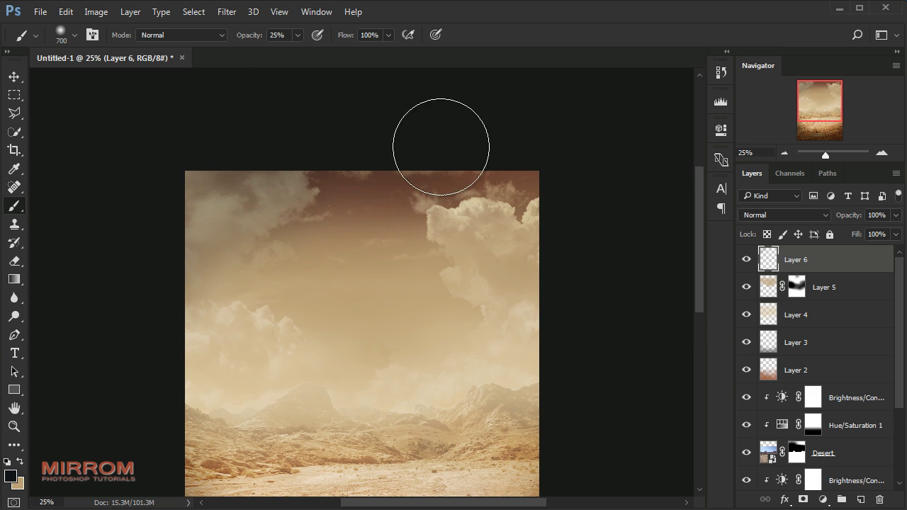
pyautogui.moveTo(600, 294); pyautogui.dragTo(332, 152)
pyautogui.press(']')
pyautogui.press(']')
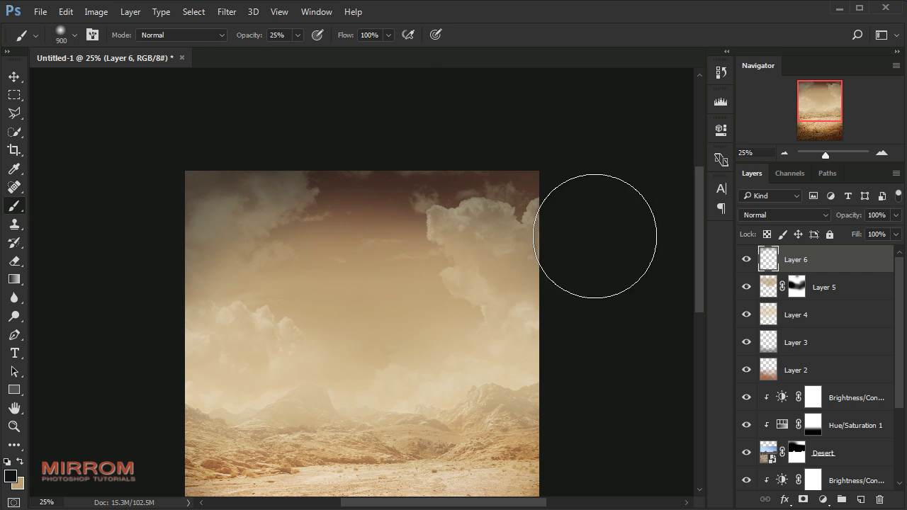
pyautogui.press('1')
pyautogui.press('7')
pyautogui.moveTo(362, 219); pyautogui.dragTo(142, 310)
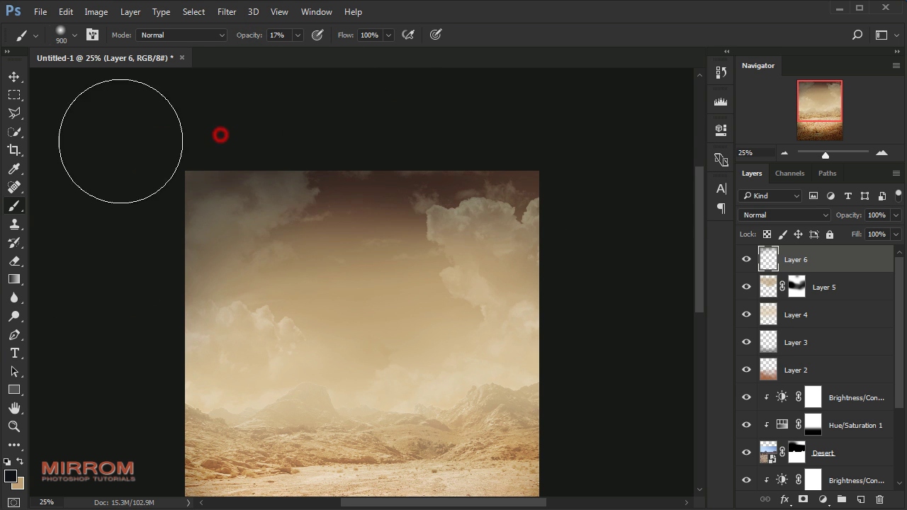
pyautogui.hotkey('ctrl', '0')
pyautogui.press('v')
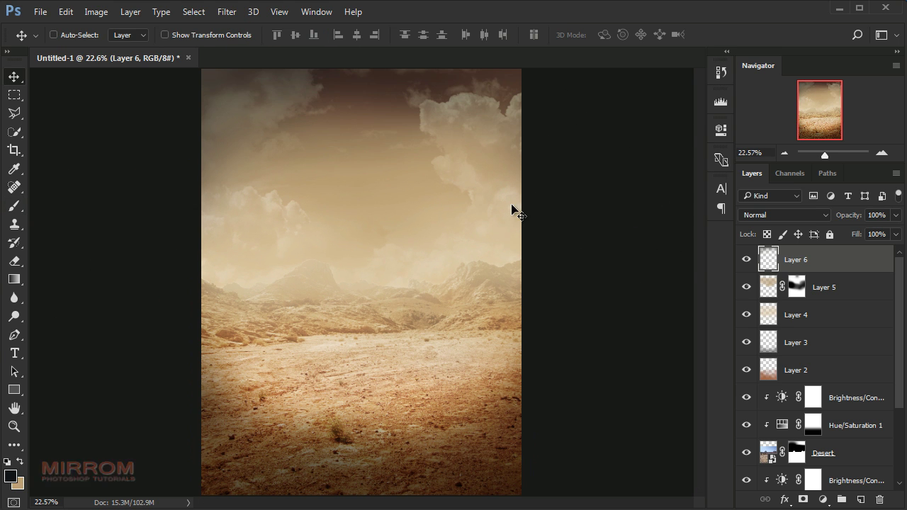
pyautogui.click(826, 288)
# Show Layer 5, select Layer 6, and open the steampunk model image.
pyautogui.click(746, 288)
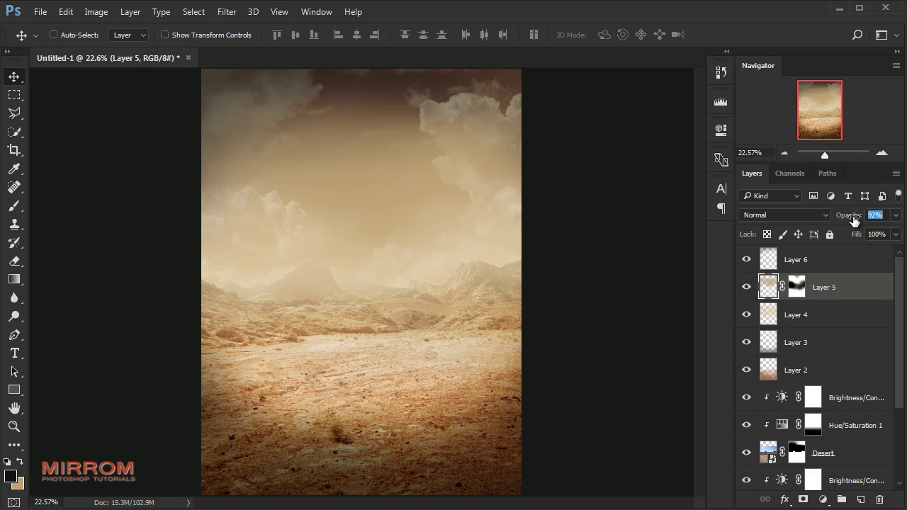
pyautogui.click(793, 260)
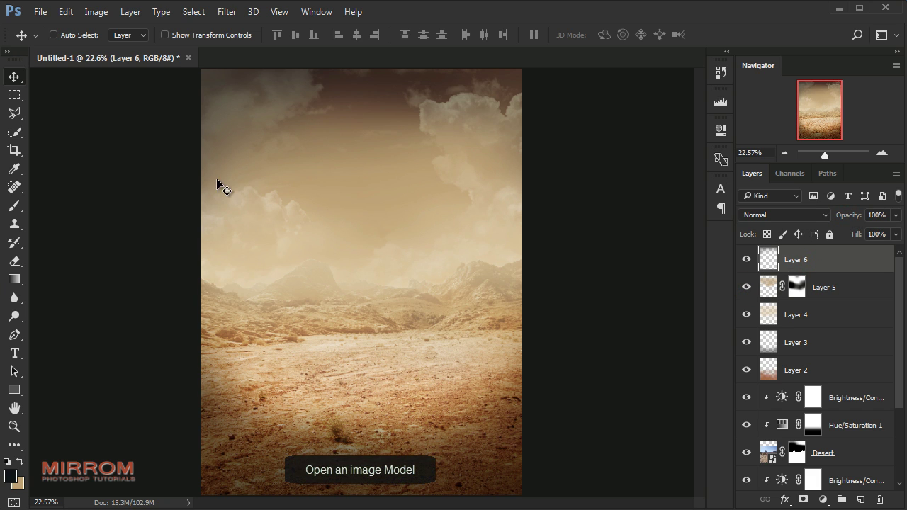
pyautogui.click(40, 12)
pyautogui.click(101, 37)
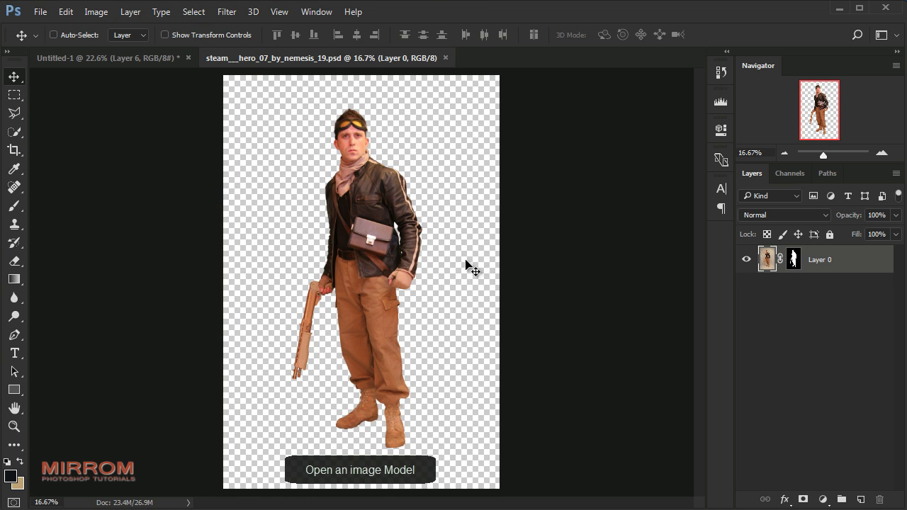
# Copy the masked model cut-out into Untitled-1 as Layer 7 and close the model without saving.
pyautogui.rightClick(793, 260)
pyautogui.click(815, 265)
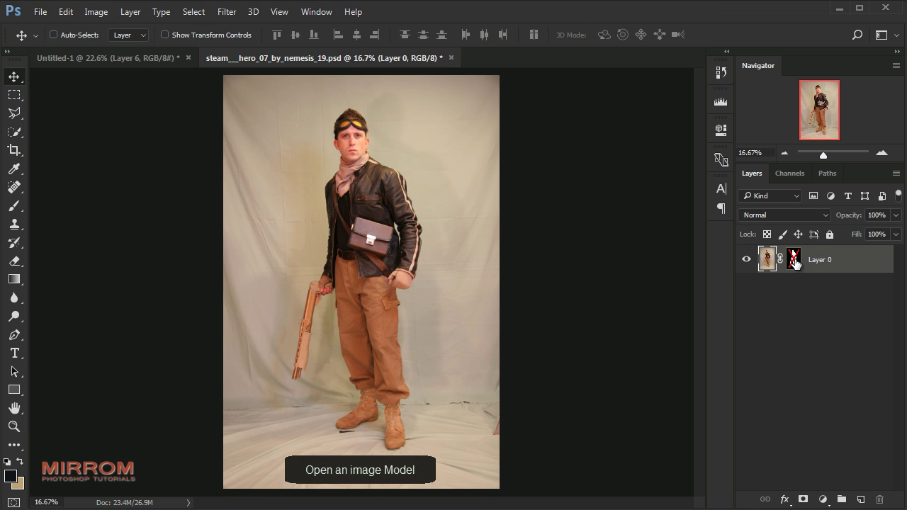
pyautogui.rightClick(799, 265)
pyautogui.click(815, 269)
pyautogui.moveTo(402, 228)
pyautogui.mouseDown()
pyautogui.moveTo(182, 126)
pyautogui.moveTo(161, 68)
pyautogui.moveTo(411, 167)
pyautogui.mouseUp()
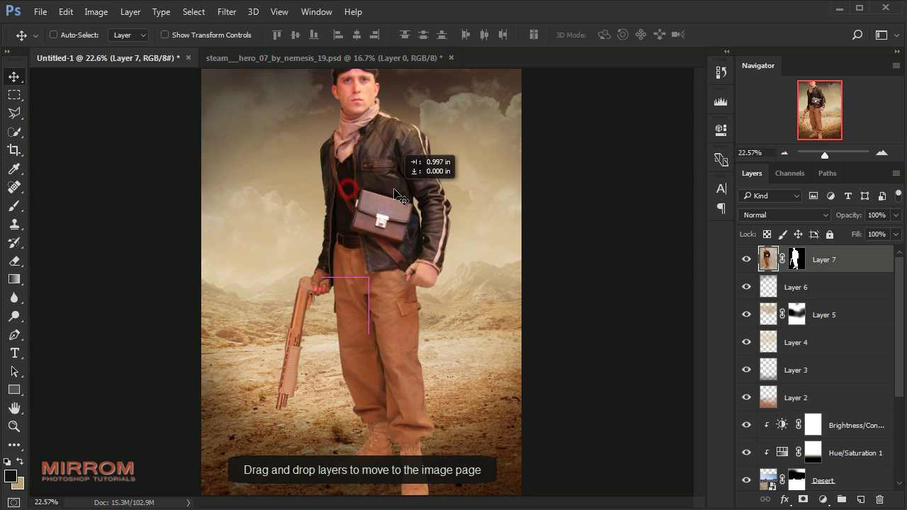
pyautogui.click(451, 58)
pyautogui.click(455, 220)
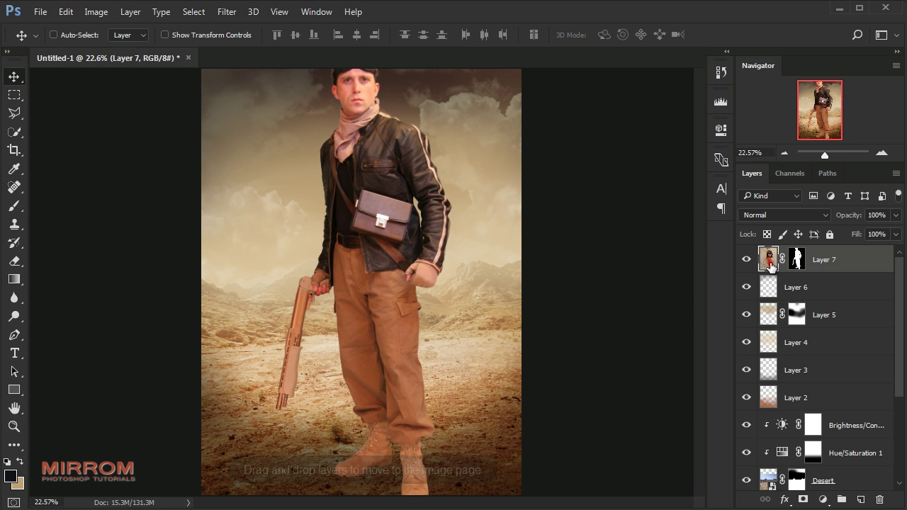
# Scale Layer 7 to 79%, move it down to reveal the goggles, and apply its mask.
pyautogui.hotkey('ctrl', 't')
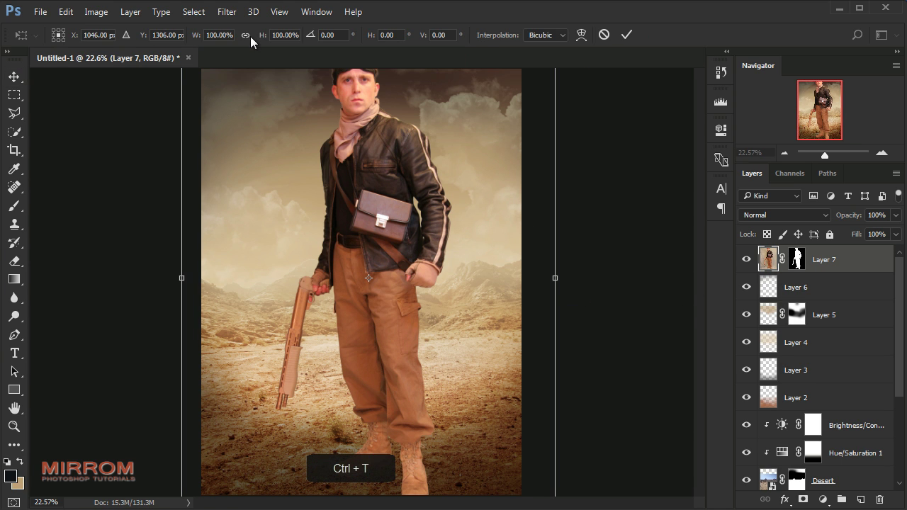
pyautogui.moveTo(199, 35); pyautogui.dragTo(186, 44)
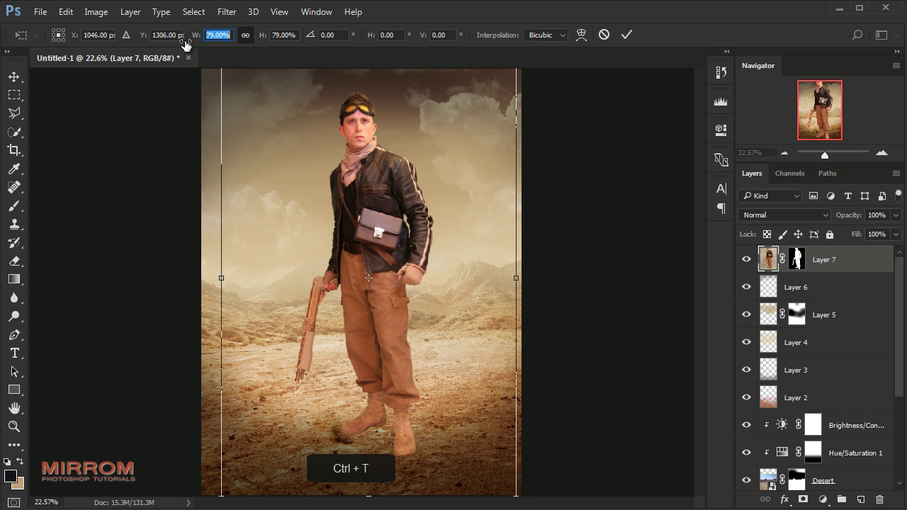
pyautogui.click(627, 35)
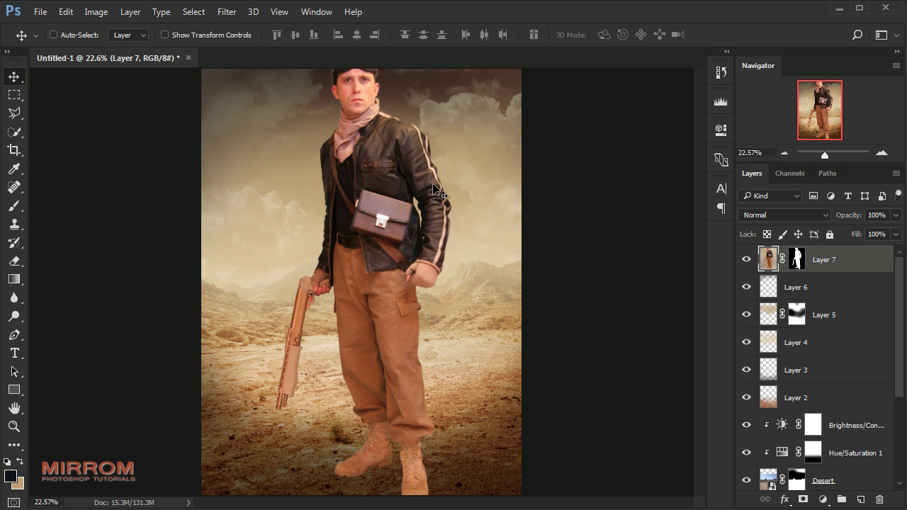
pyautogui.moveTo(438, 192); pyautogui.dragTo(440, 202)
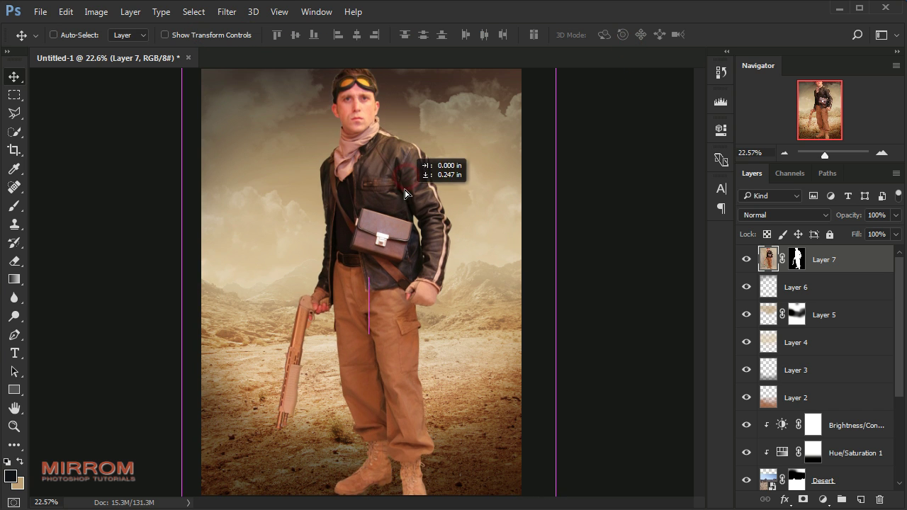
pyautogui.rightClick(800, 264)
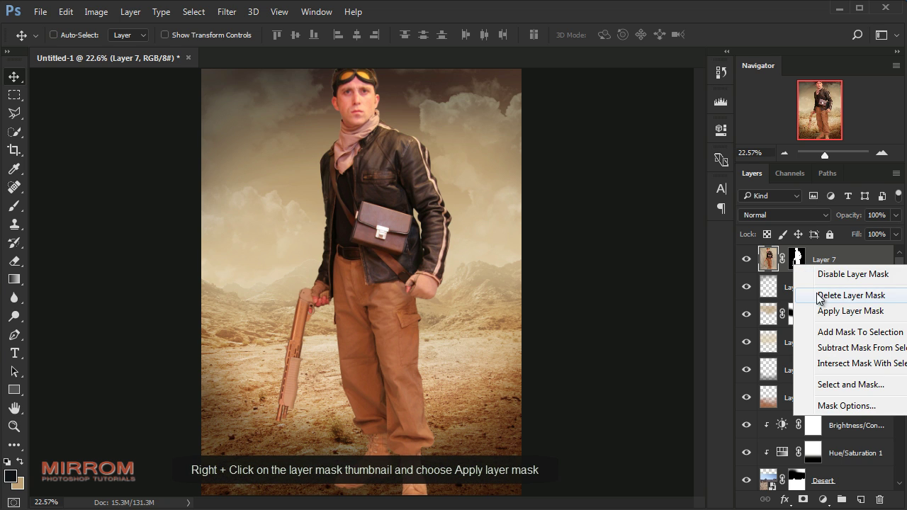
pyautogui.click(825, 314)
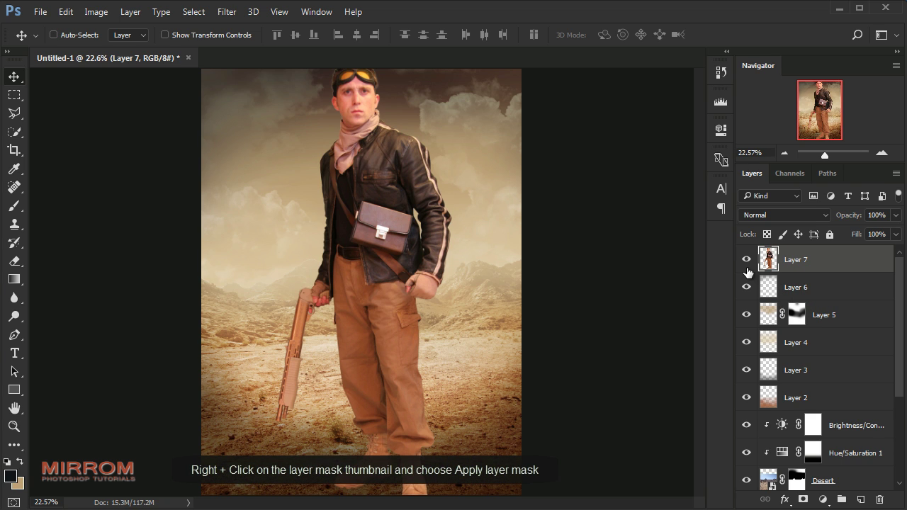
# Convert Layer 7 into a smart object named Model.
pyautogui.rightClick(792, 257)
pyautogui.click(614, 248)
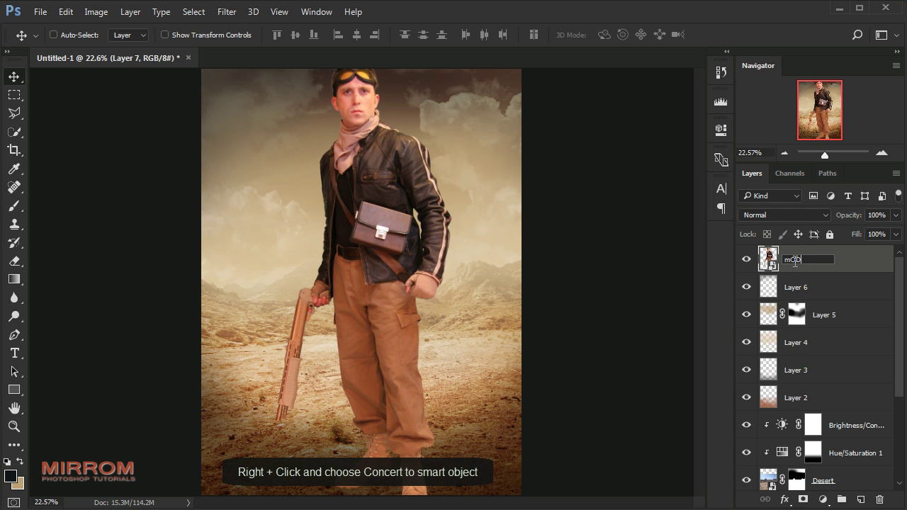
pyautogui.write('odel')
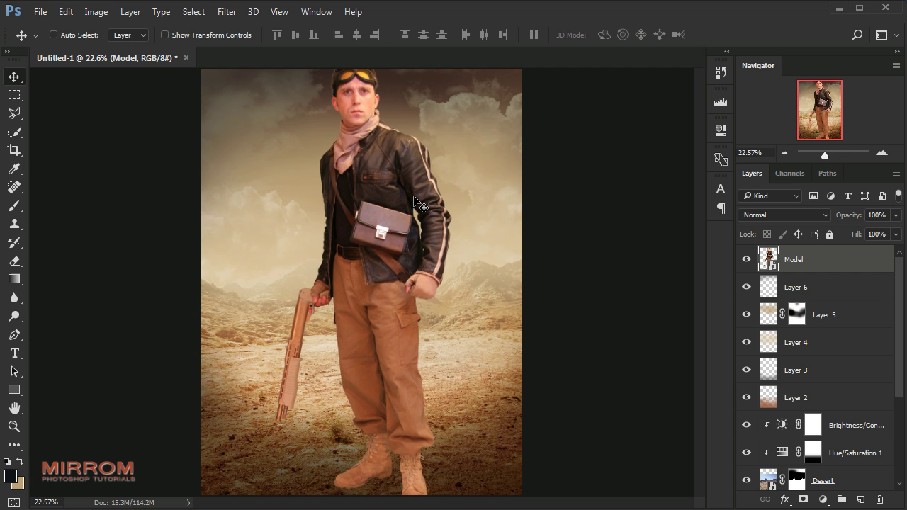
pyautogui.hotkey('ctrl', '-')
# Scale Model to about 77% and widen its base with a perspective transform.
pyautogui.hotkey('ctrl', 't')
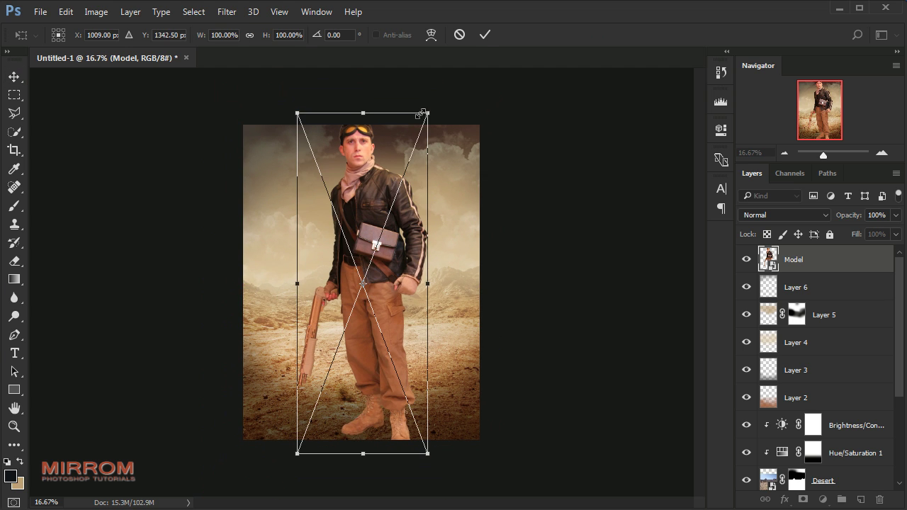
pyautogui.moveTo(422, 114); pyautogui.dragTo(400, 182)
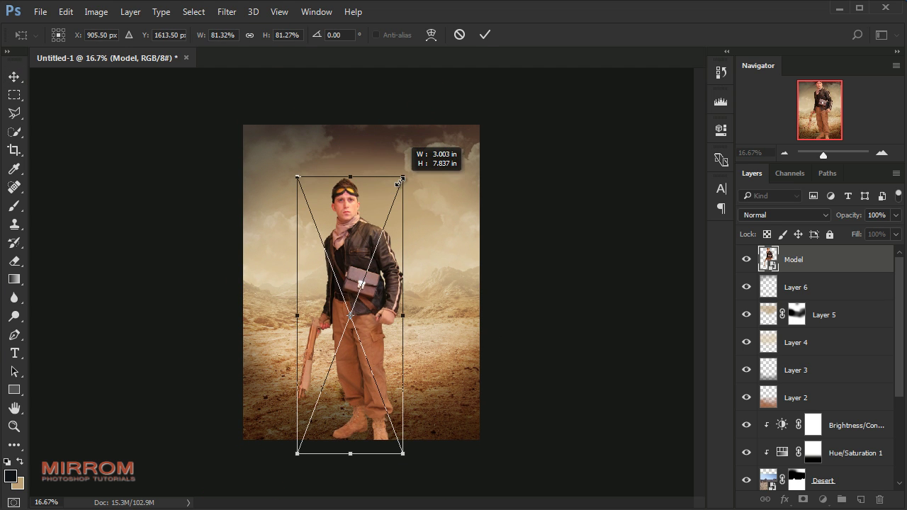
pyautogui.moveTo(303, 451); pyautogui.dragTo(307, 426)
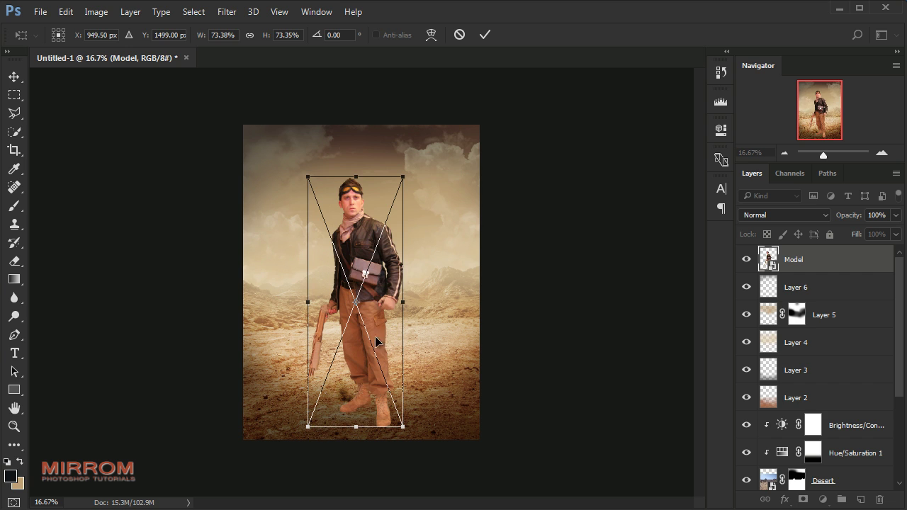
pyautogui.moveTo(407, 186); pyautogui.dragTo(420, 166)
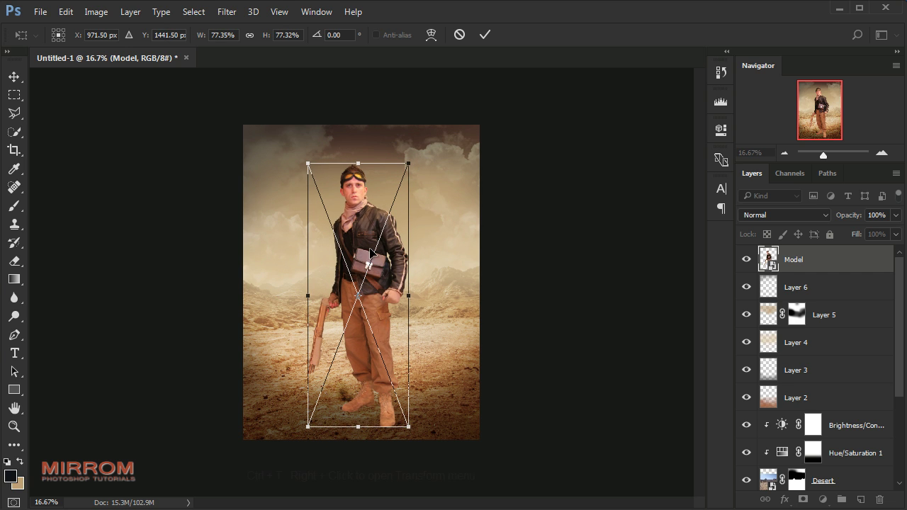
pyautogui.rightClick(380, 182)
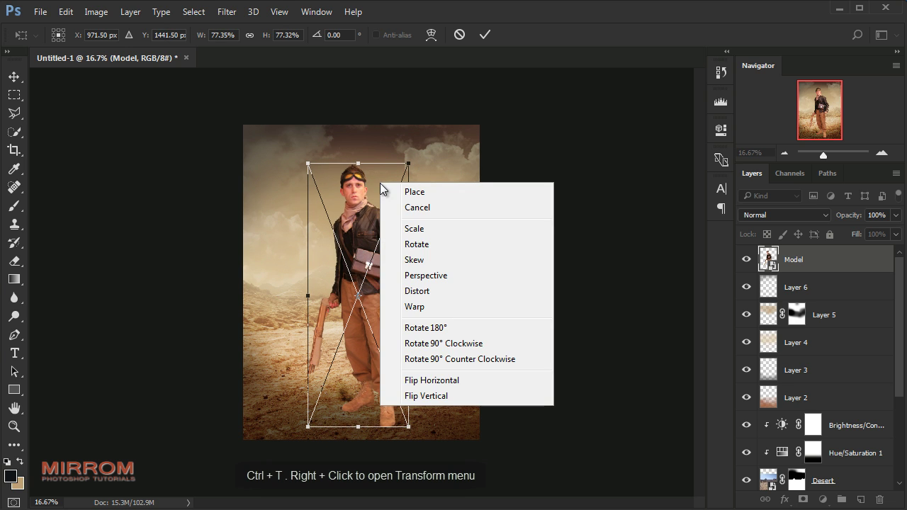
pyautogui.click(409, 276)
pyautogui.moveTo(409, 429); pyautogui.dragTo(416, 430)
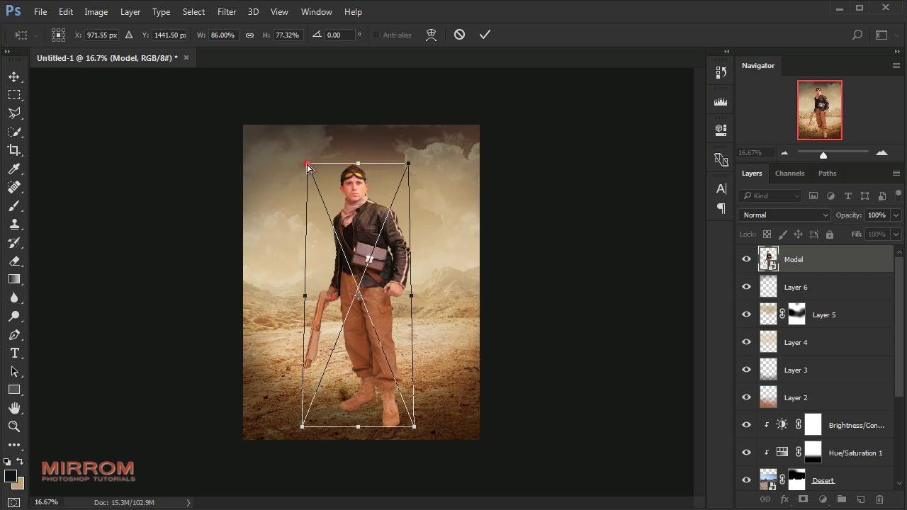
pyautogui.moveTo(309, 168); pyautogui.dragTo(311, 170)
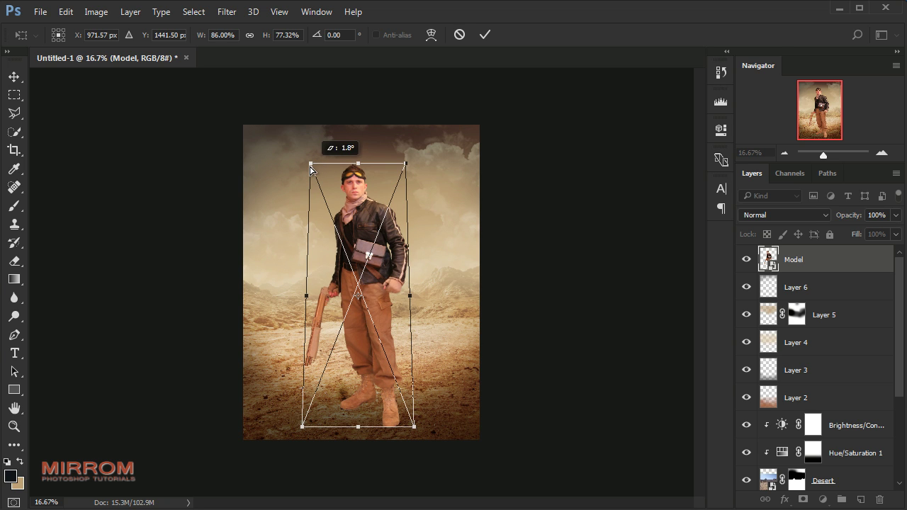
pyautogui.moveTo(303, 426); pyautogui.dragTo(300, 428)
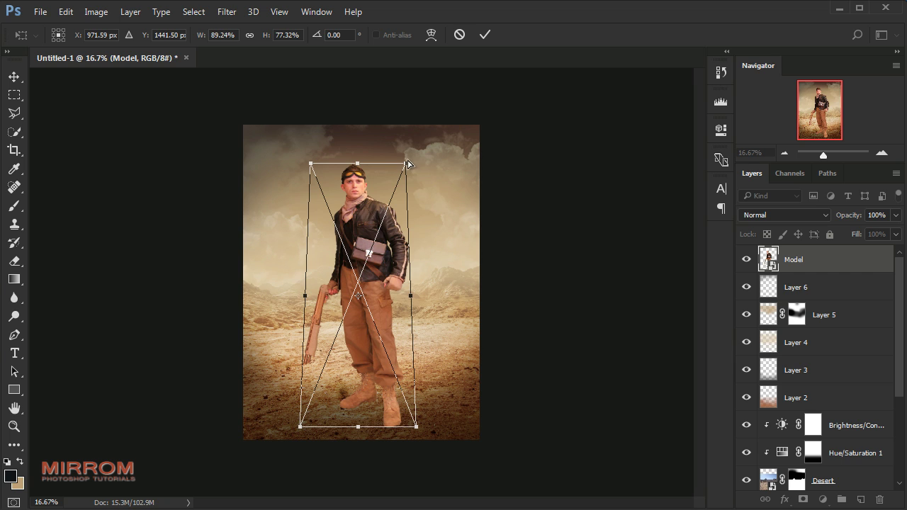
pyautogui.moveTo(409, 168); pyautogui.dragTo(411, 168)
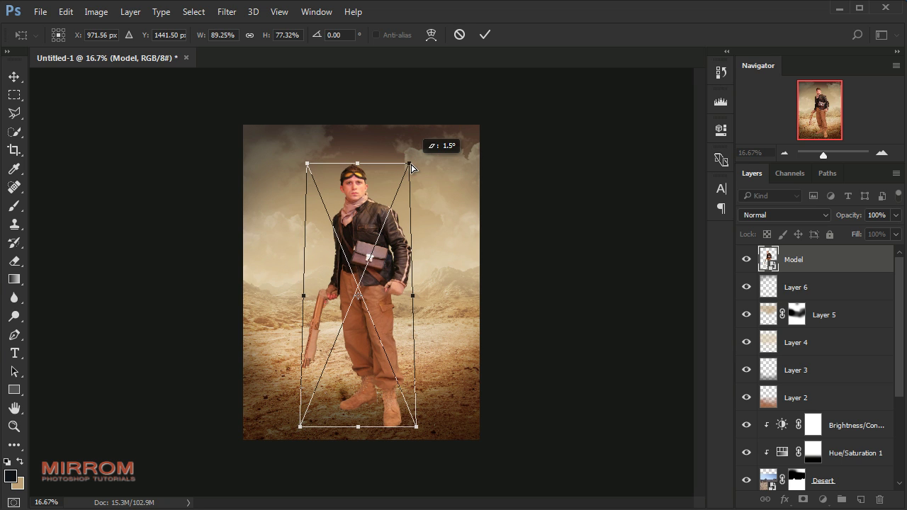
pyautogui.rightClick(379, 189)
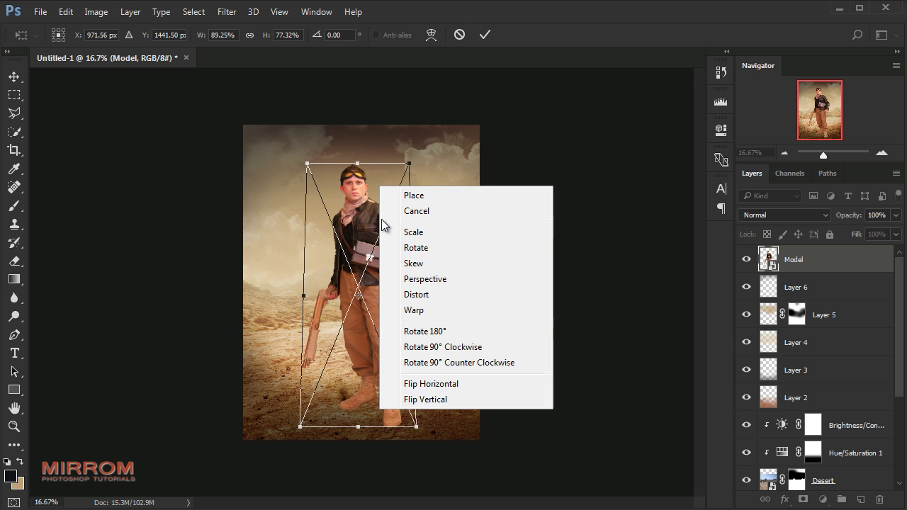
pyautogui.click(404, 230)
pyautogui.moveTo(360, 166); pyautogui.dragTo(359, 168)
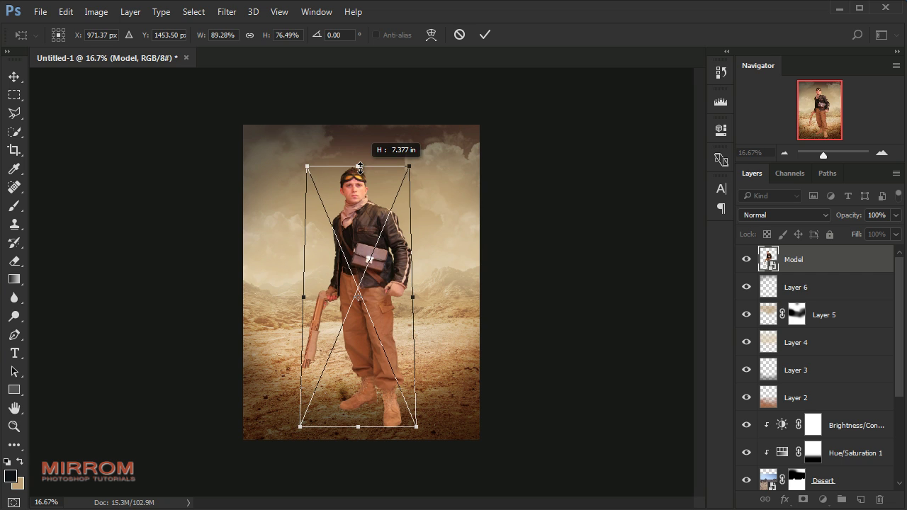
pyautogui.press('Return')
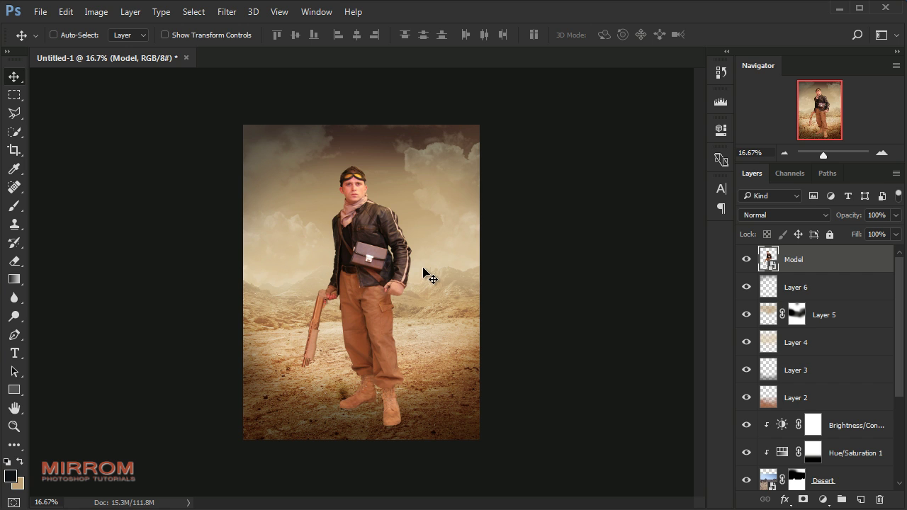
# Rescale Model to roughly 94.5% × 80.4%.
pyautogui.hotkey('ctrl', 't')
pyautogui.moveTo(417, 158); pyautogui.dragTo(428, 149)
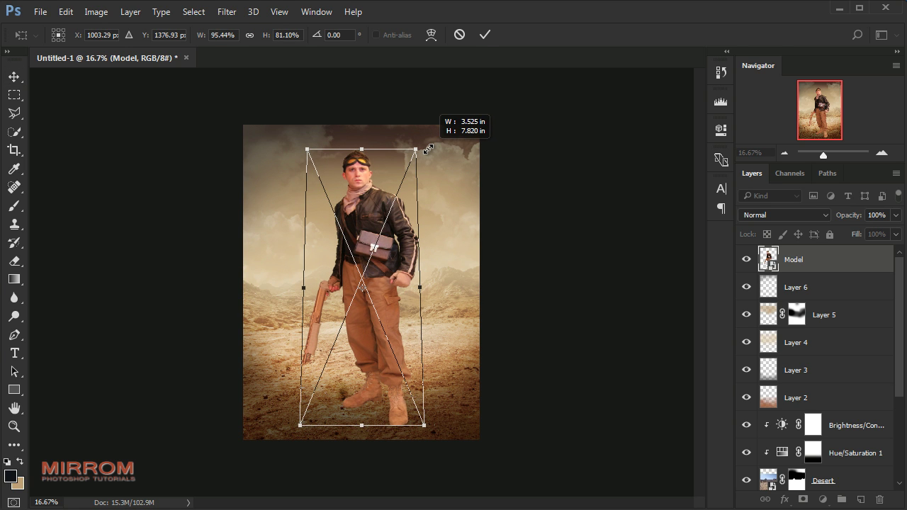
pyautogui.moveTo(428, 149); pyautogui.dragTo(425, 147)
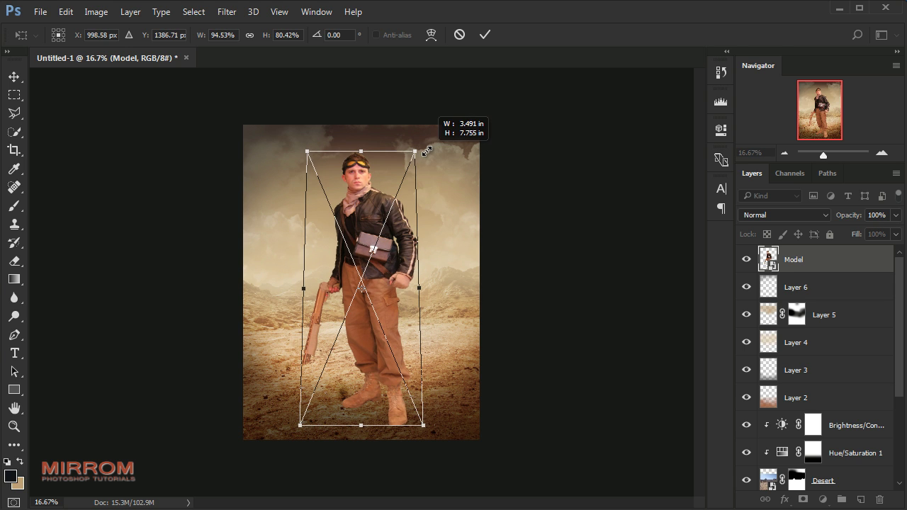
pyautogui.press('Return')
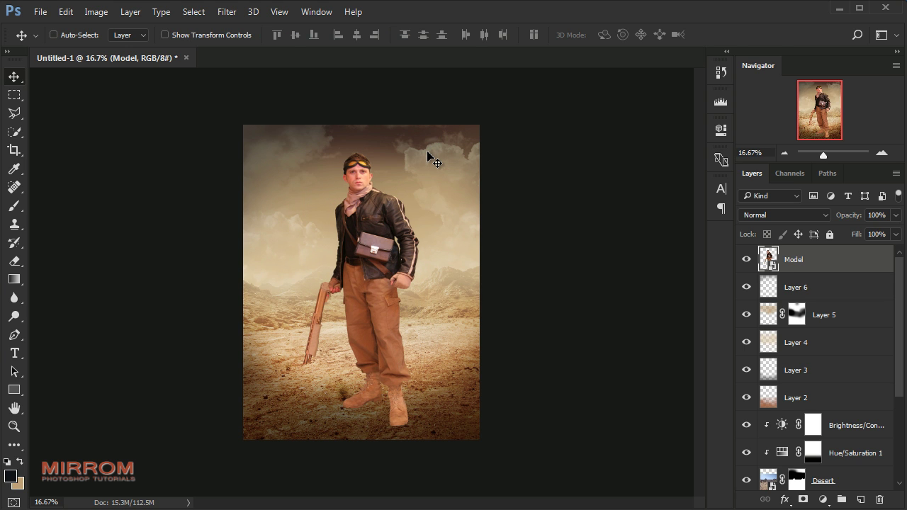
# Apply Camera Raw to Model with Highlights -100, Shadows +76 and Vibrance -48.
pyautogui.scroll(3, 603, 318)
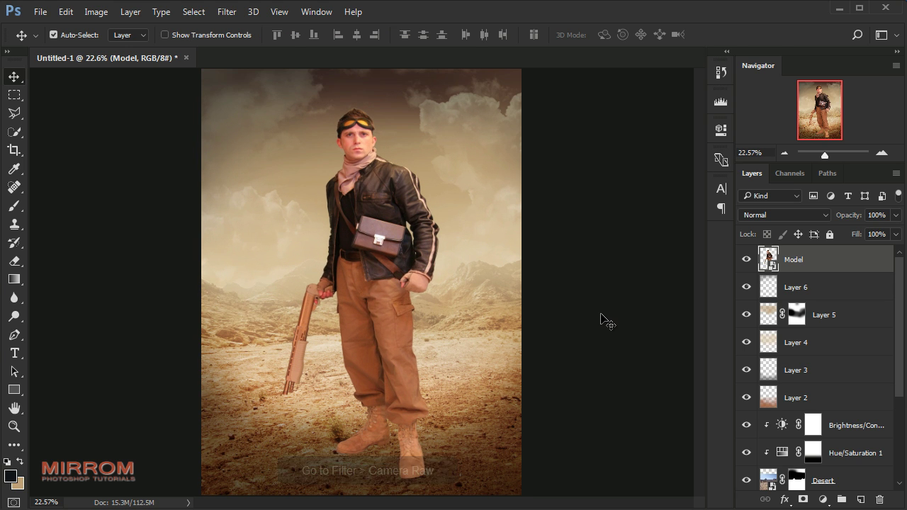
pyautogui.click(225, 12)
pyautogui.click(314, 95)
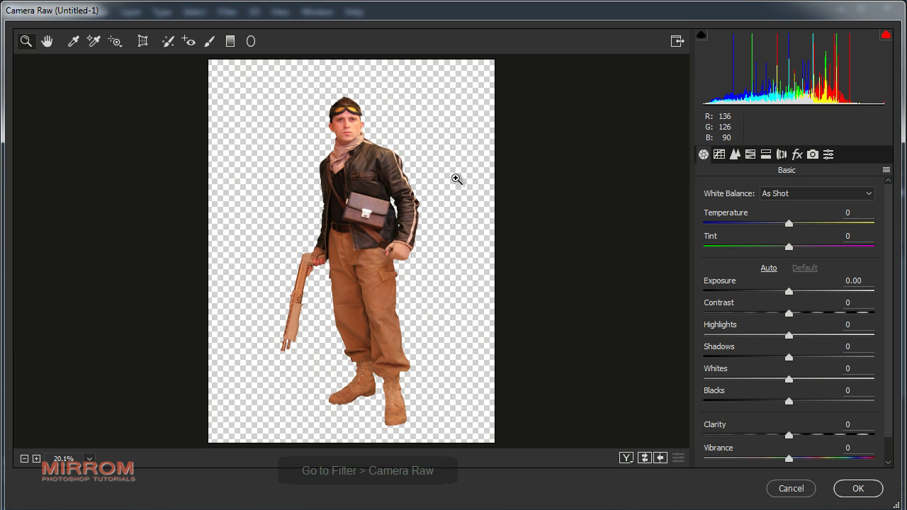
pyautogui.scroll(-1, 782, 314)
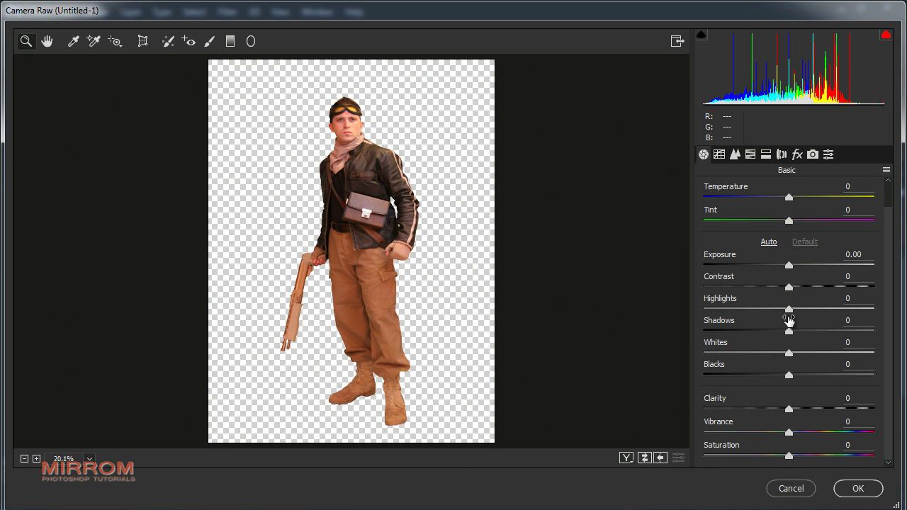
pyautogui.moveTo(789, 312); pyautogui.dragTo(701, 309)
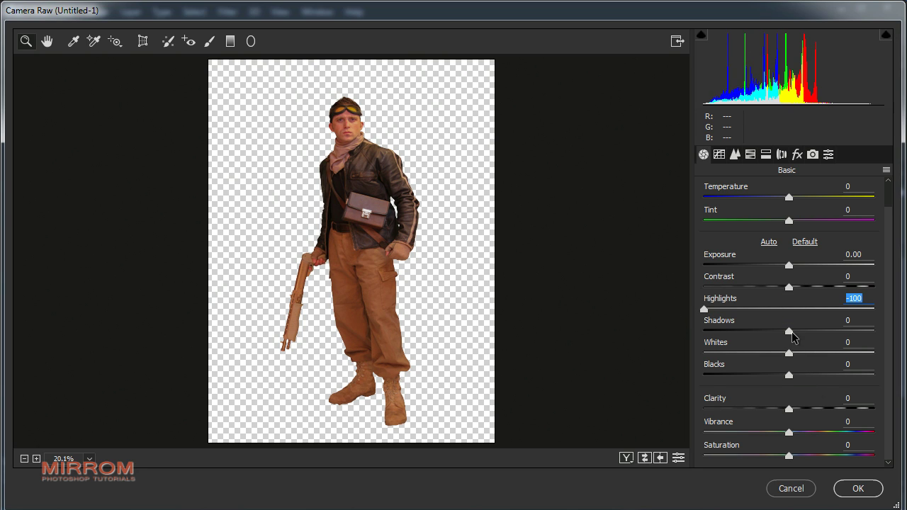
pyautogui.moveTo(791, 331); pyautogui.dragTo(856, 335)
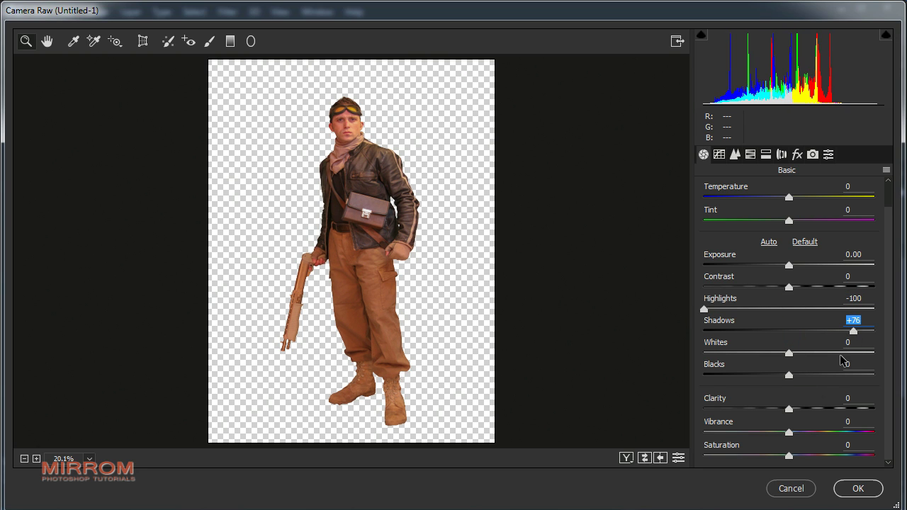
pyautogui.moveTo(789, 432); pyautogui.dragTo(750, 428)
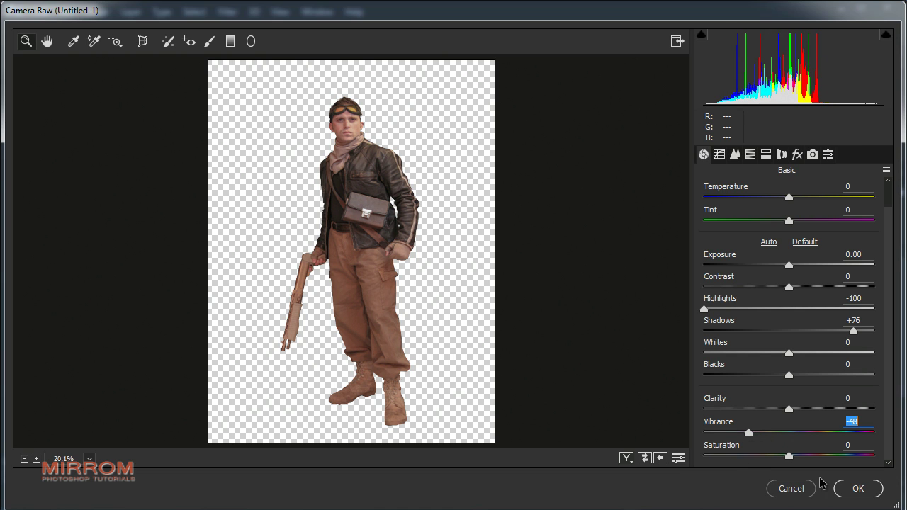
pyautogui.click(854, 489)
pyautogui.click(890, 260)
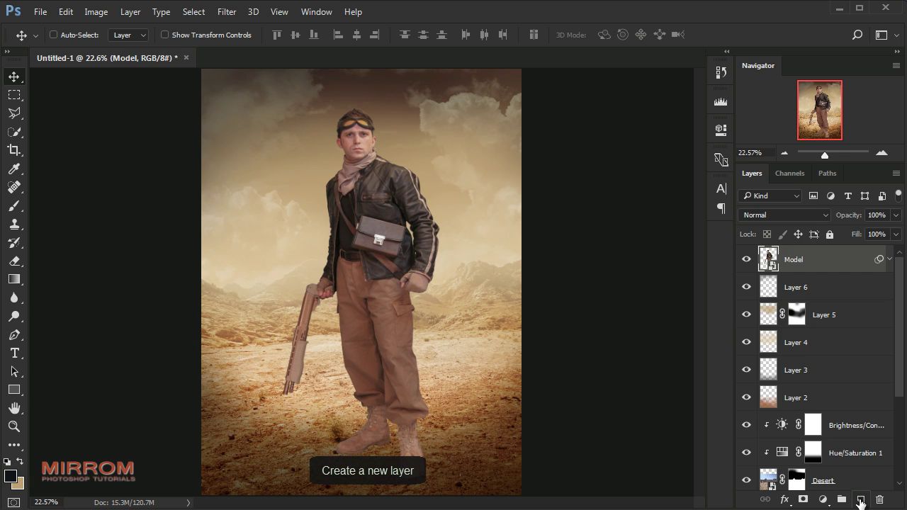
# Fill the Model outline with black #000000 on a new Layer 7, then deselect.
pyautogui.click(860, 500)
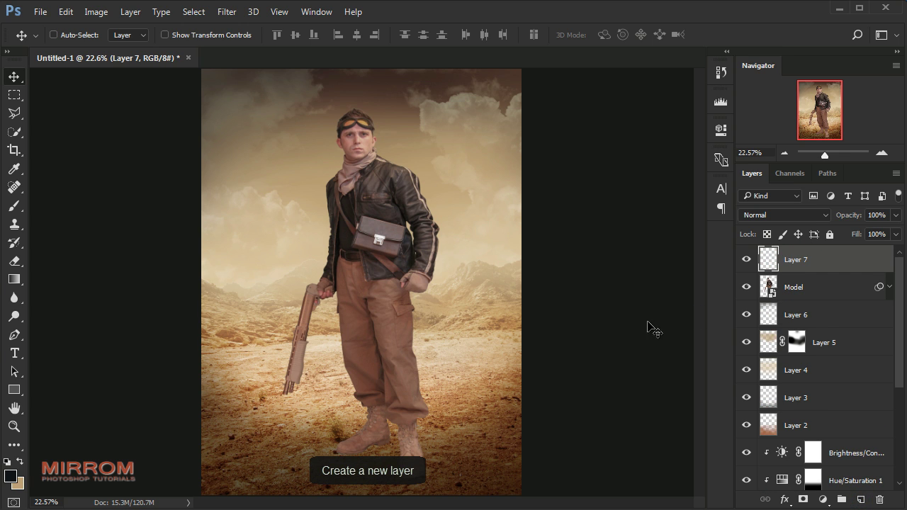
pyautogui.keyDown('ctrl'); pyautogui.click(768, 286); pyautogui.keyUp('ctrl')
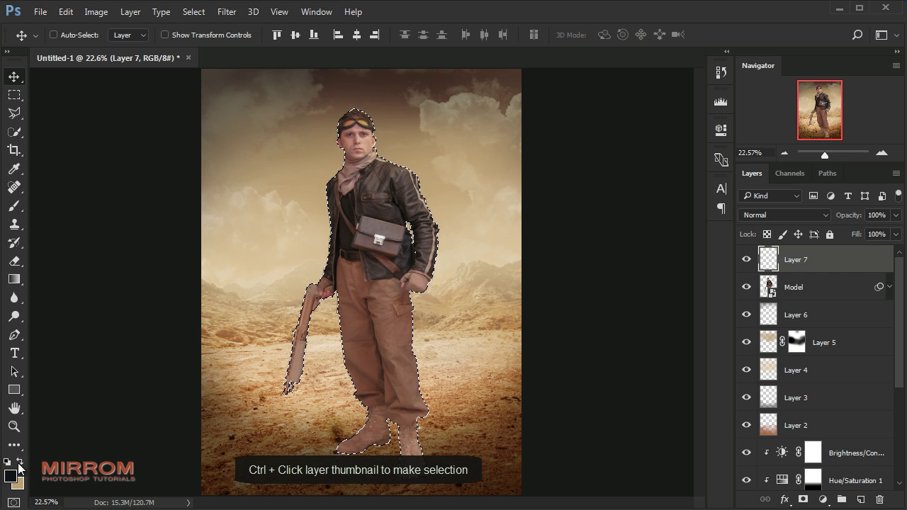
pyautogui.click(20, 461)
pyautogui.click(10, 475)
pyautogui.write('000000')
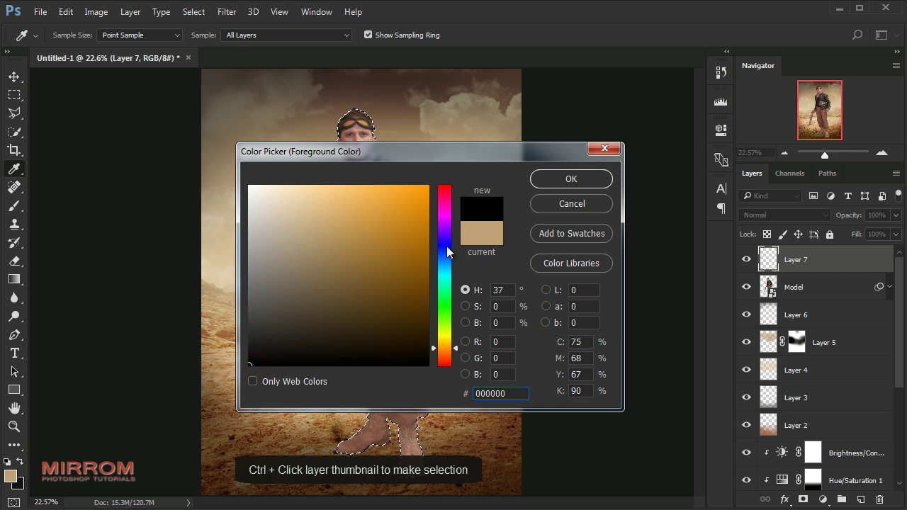
pyautogui.click(577, 180)
pyautogui.press('v')
pyautogui.hotkey('alt', 'BackSpace')
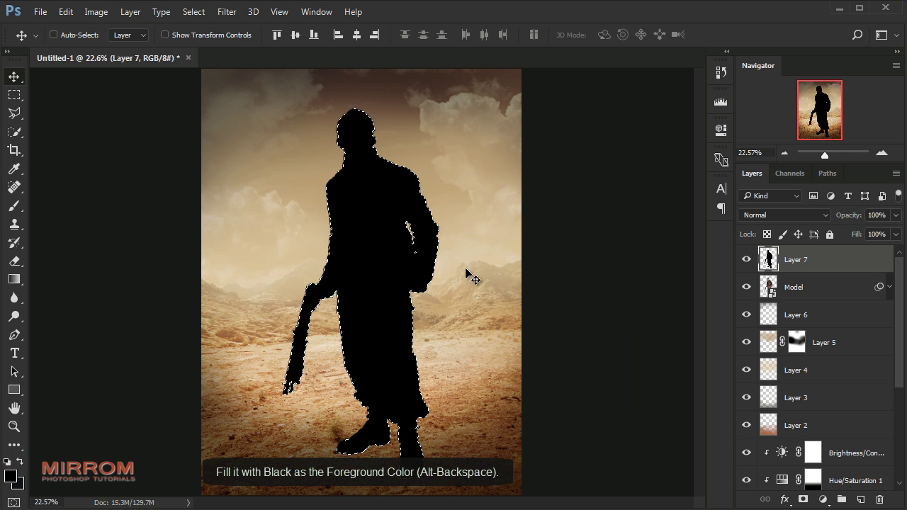
pyautogui.hotkey('ctrl', 'd')
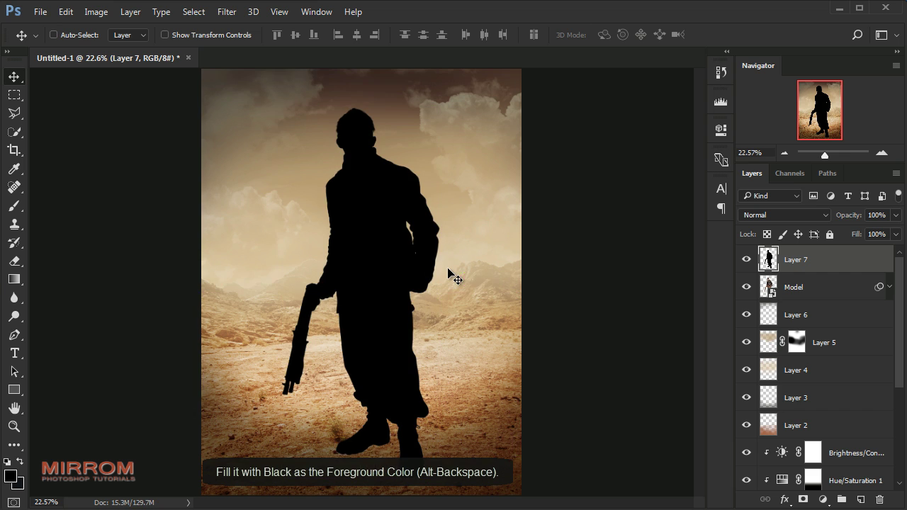
pyautogui.hotkey('ctrl', '-')
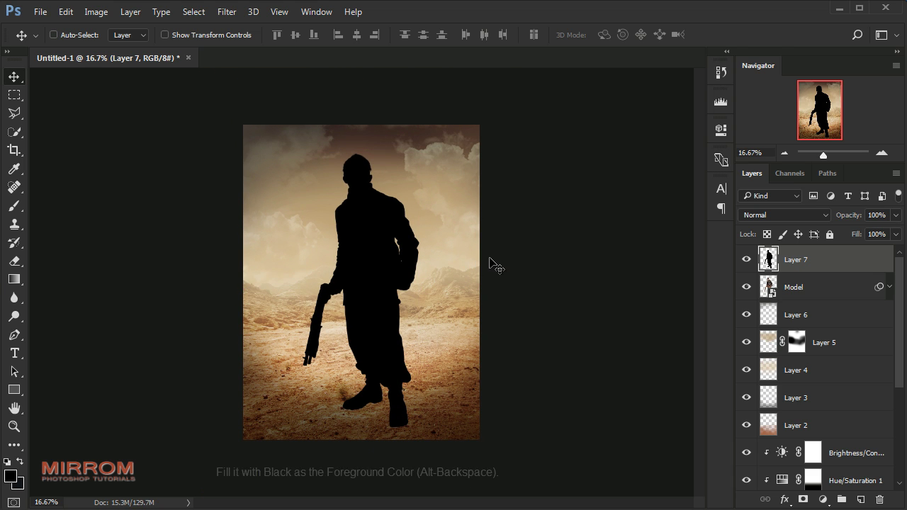
pyautogui.hotkey('ctrl', '-')
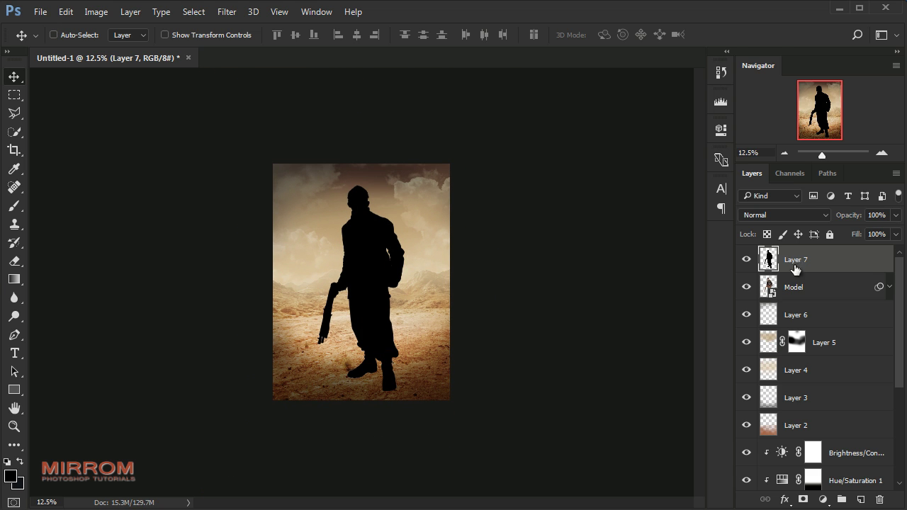
# Move Layer 7 beneath Model and flip the silhouette down below the adventurer's feet.
pyautogui.moveTo(796, 268); pyautogui.dragTo(787, 300)
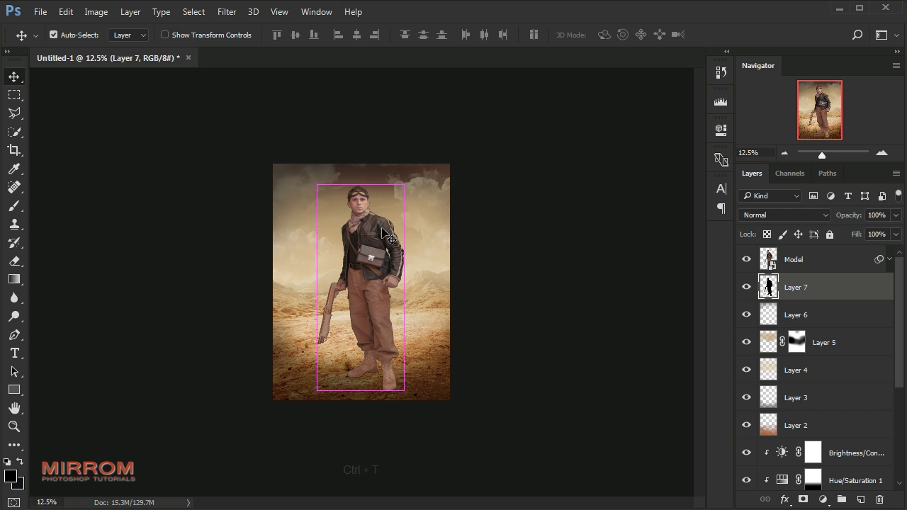
pyautogui.hotkey('ctrl', 't')
pyautogui.moveTo(360, 185)
pyautogui.mouseDown()
pyautogui.moveTo(362, 437)
pyautogui.moveTo(377, 399)
pyautogui.mouseUp()
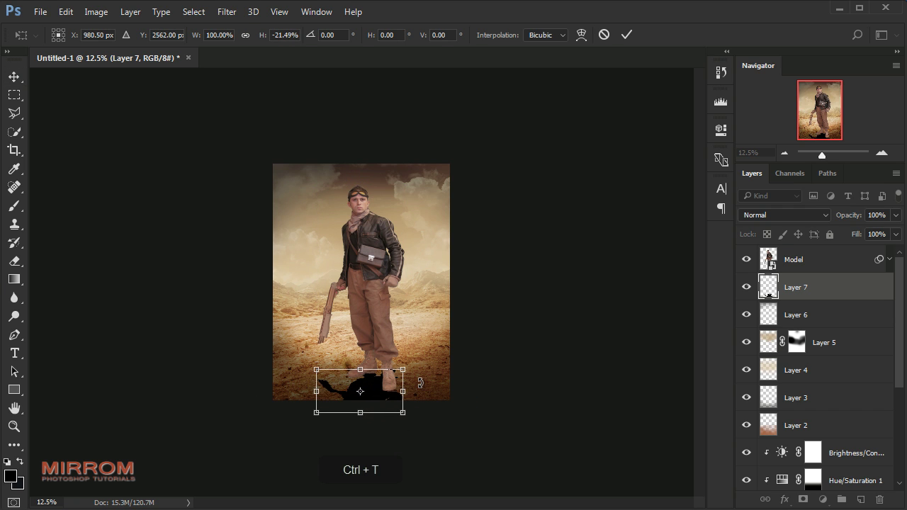
pyautogui.hotkey('shift', 'Left')
pyautogui.hotkey('shift', 'Left')
pyautogui.hotkey('shift', 'Left')
pyautogui.hotkey('shift', 'Down')
pyautogui.hotkey('shift', 'Down')
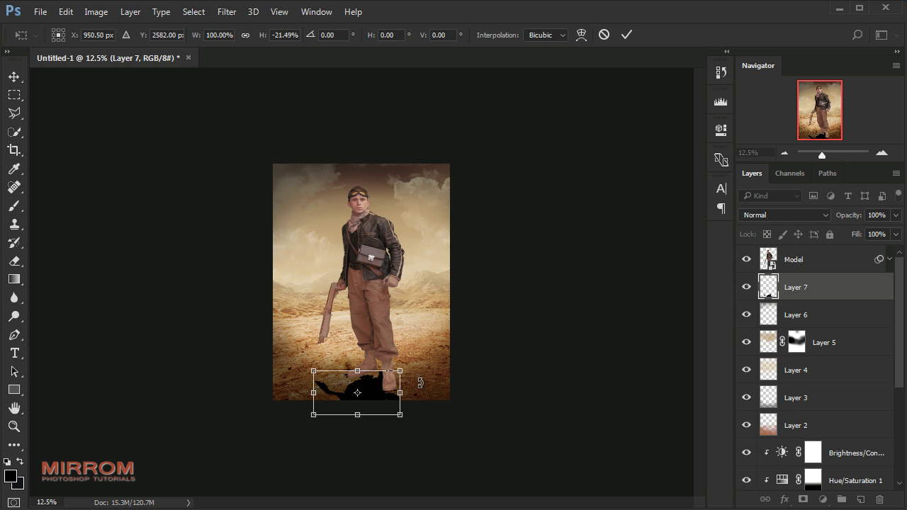
# Use Perspective and Skew to widen and slant the shadow's far end.
pyautogui.rightClick(385, 394)
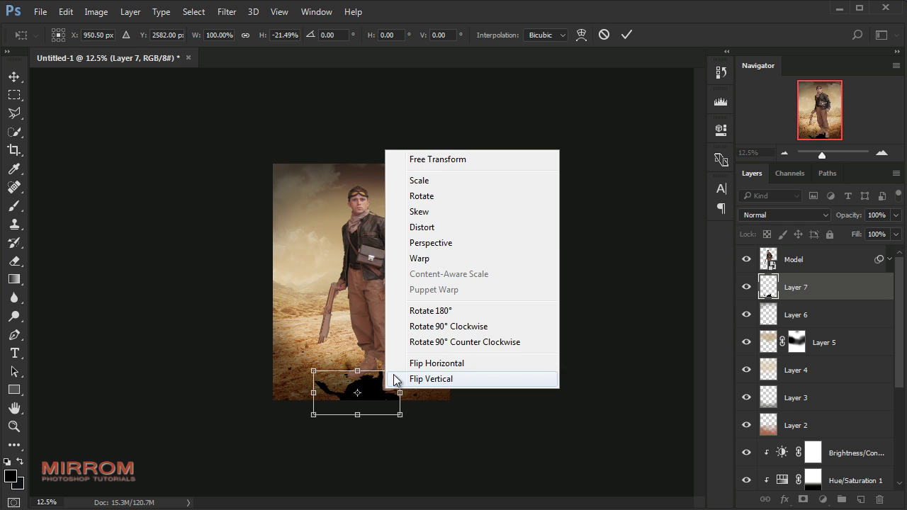
pyautogui.click(423, 245)
pyautogui.moveTo(400, 415); pyautogui.dragTo(412, 414)
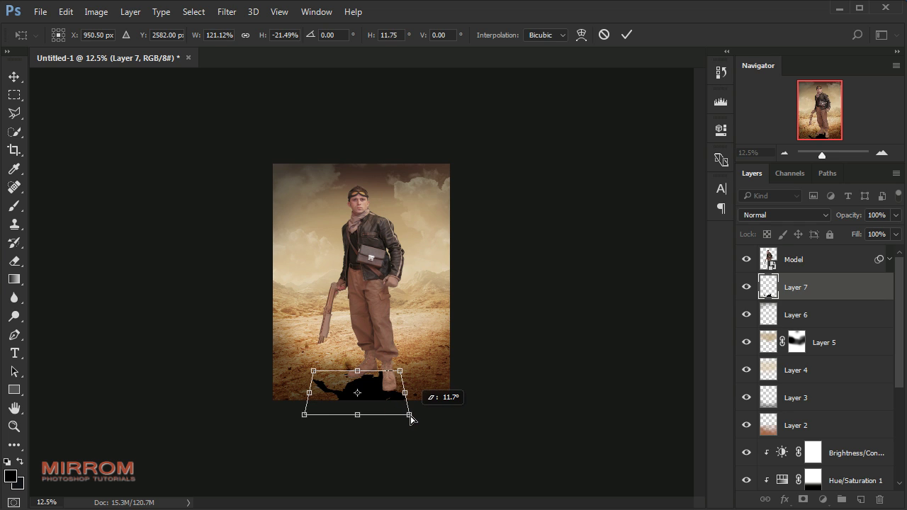
pyautogui.moveTo(313, 372); pyautogui.dragTo(320, 375)
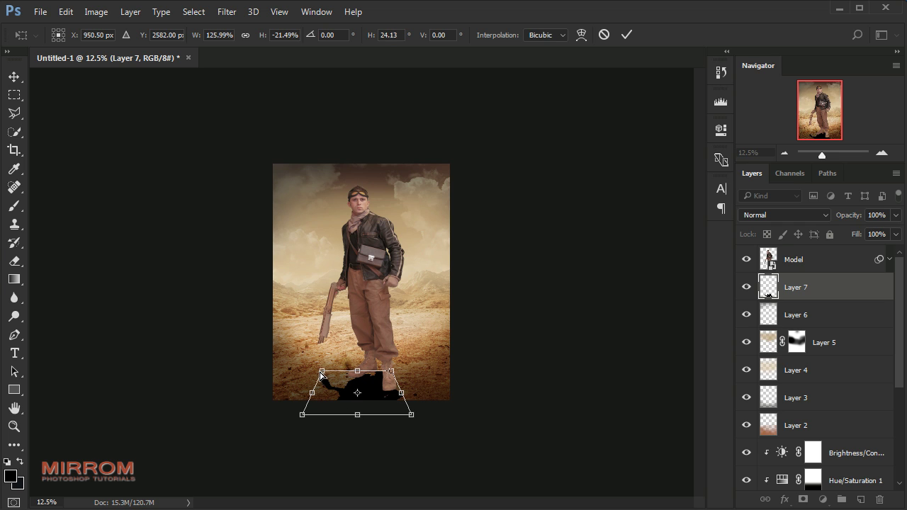
pyautogui.rightClick(383, 392)
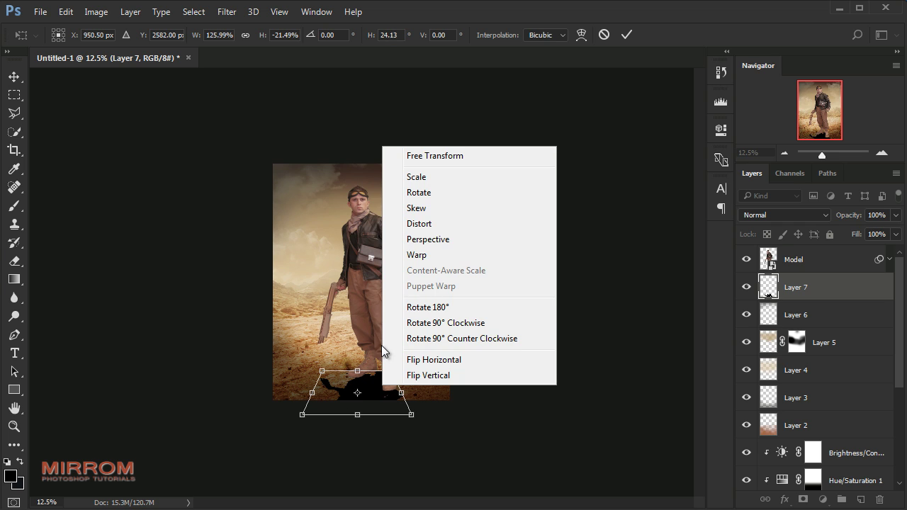
pyautogui.click(415, 206)
pyautogui.moveTo(357, 415); pyautogui.dragTo(374, 419)
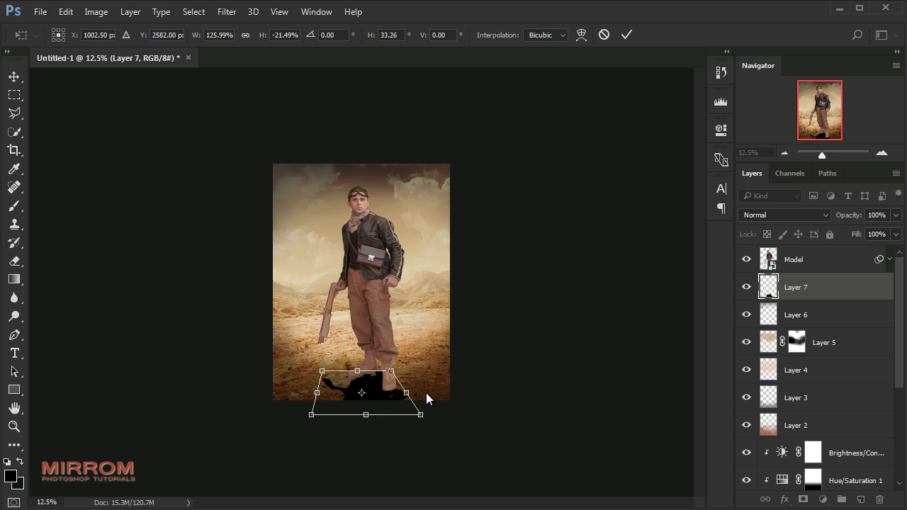
# Scale the shadow longer downward and commit the transformation.
pyautogui.rightClick(375, 386)
pyautogui.click(404, 173)
pyautogui.moveTo(366, 415); pyautogui.dragTo(374, 450)
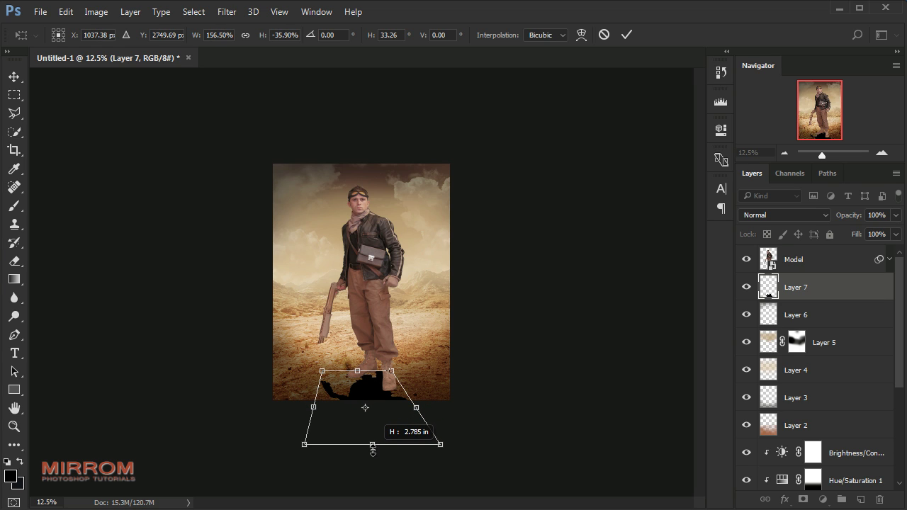
pyautogui.press('Return')
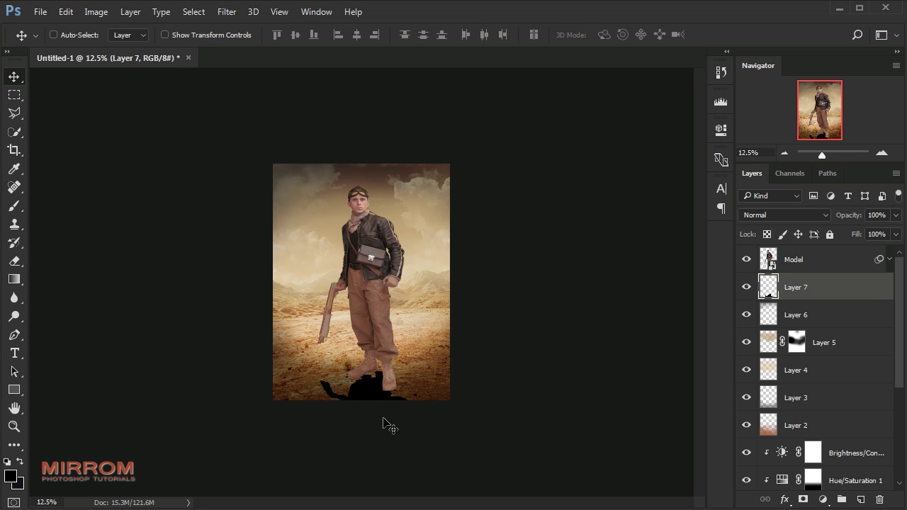
pyautogui.scroll(1, 383, 423)
pyautogui.scroll(1, 384, 423)
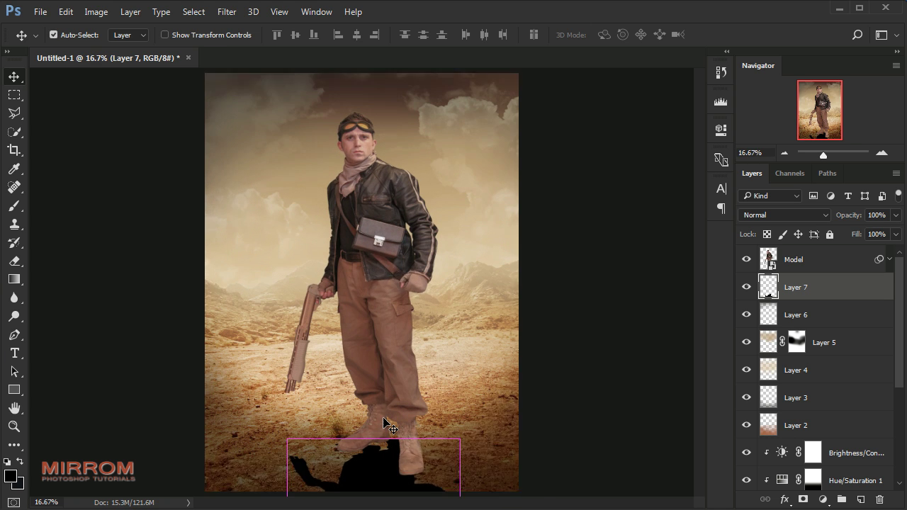
pyautogui.scroll(-1, 384, 423)
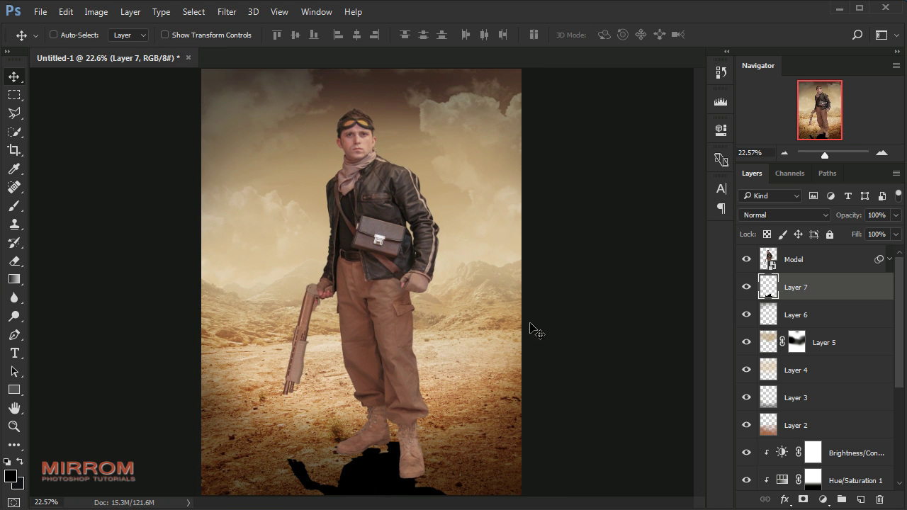
# Soften the Layer 7 shadow under the soldier's feet with a 22.4 px Gaussian Blur.
pyautogui.click(227, 12)
pyautogui.moveTo(312, 168)
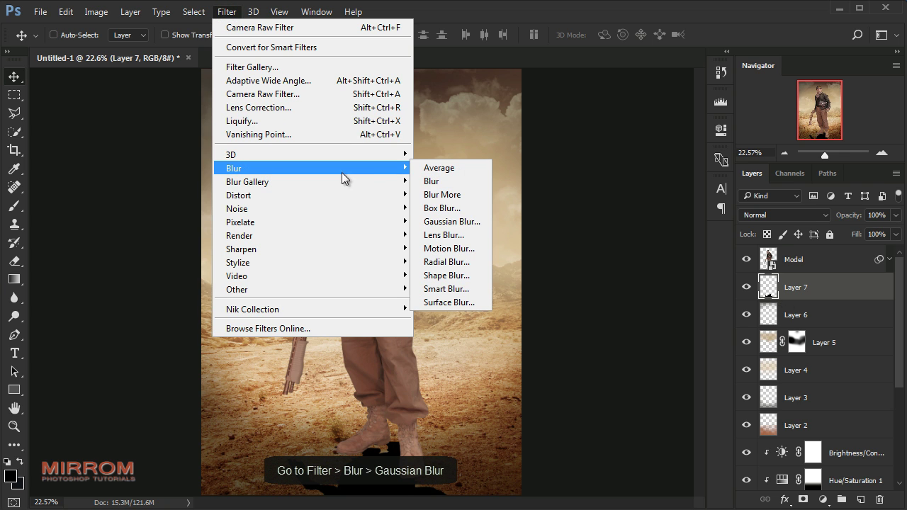
pyautogui.click(446, 219)
pyautogui.scroll(1, 455, 293)
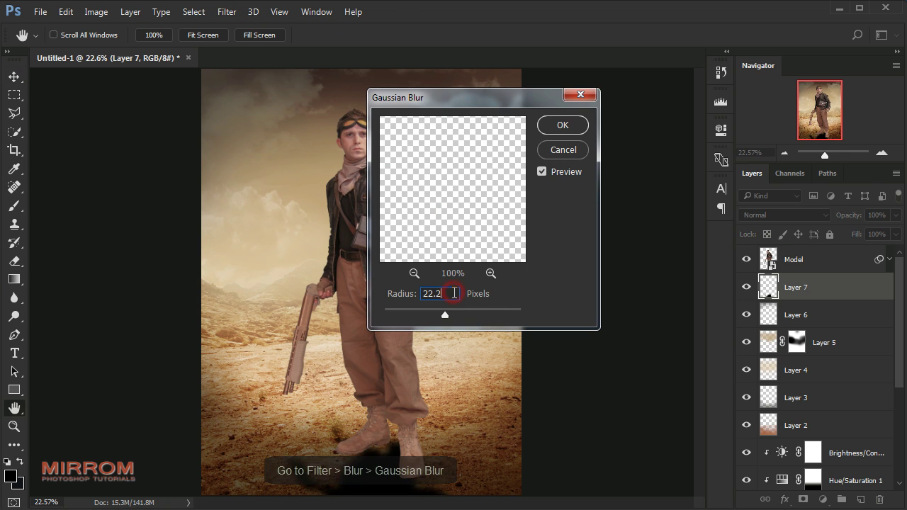
pyautogui.click(557, 125)
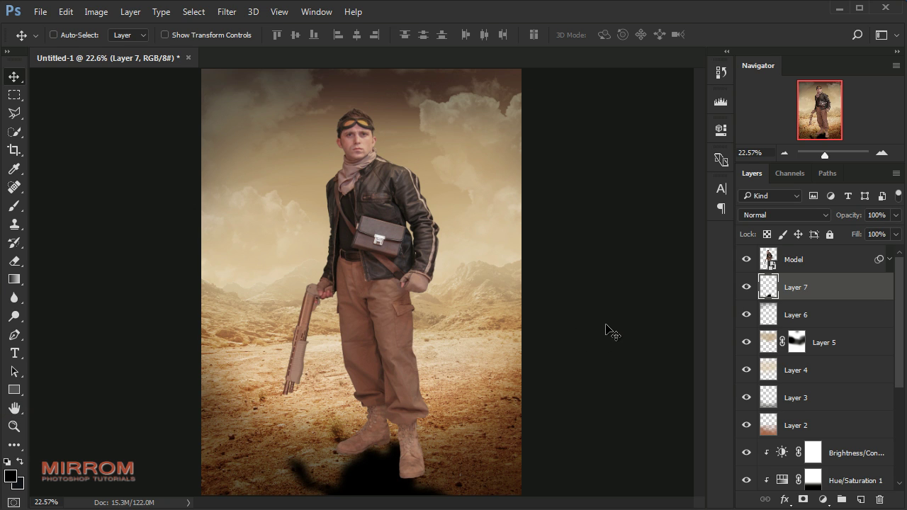
pyautogui.click(800, 216)
# Set Layer 7's shadow to Multiply blend mode at about 47% opacity.
pyautogui.click(772, 260)
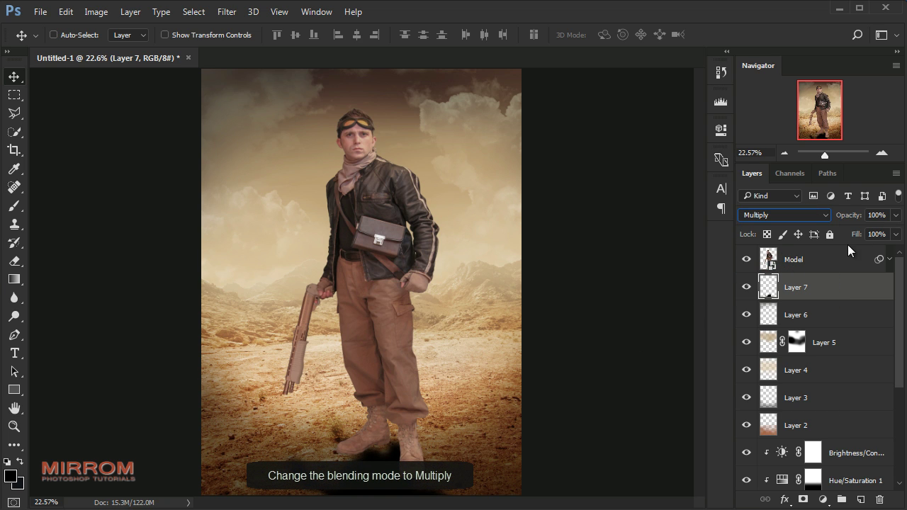
pyautogui.click(895, 217)
pyautogui.moveTo(862, 231); pyautogui.dragTo(858, 231)
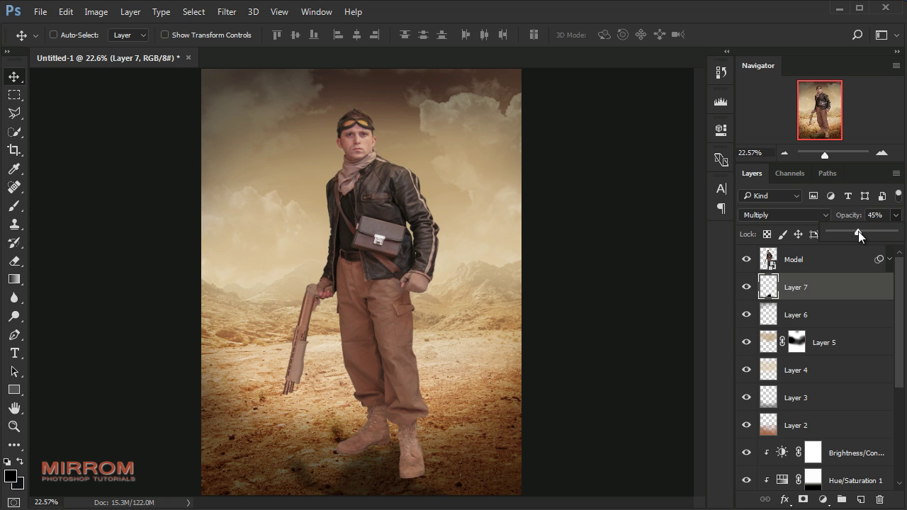
pyautogui.click(825, 288)
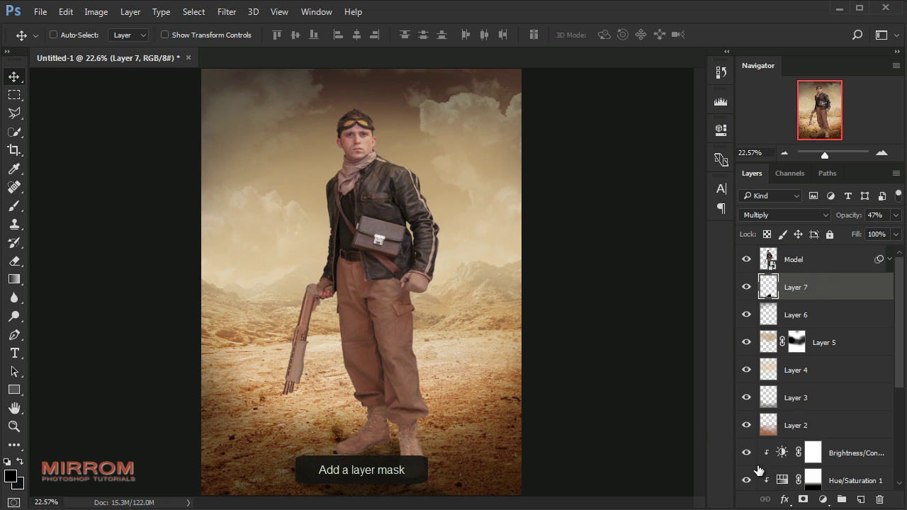
# Add a layer mask to Layer 7 and paint black with a 100% brush near the boots.
pyautogui.click(801, 500)
pyautogui.press('b')
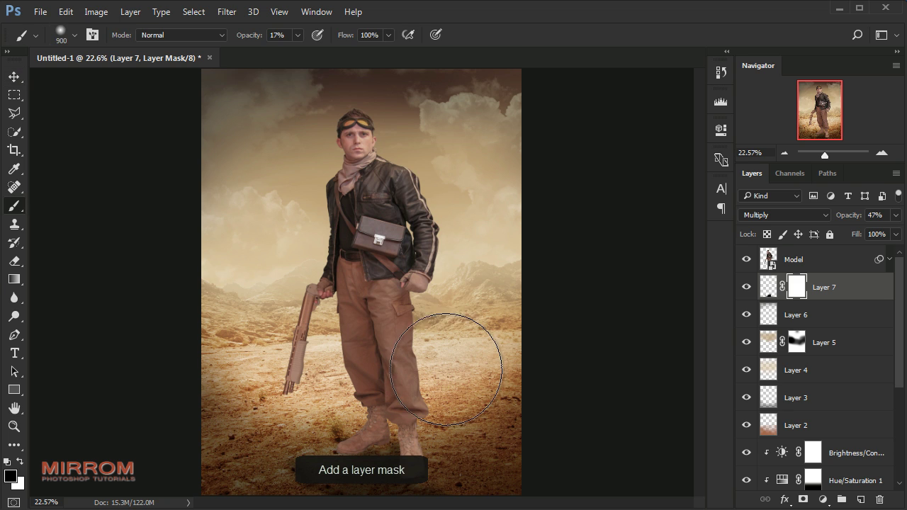
pyautogui.click(296, 35)
pyautogui.moveTo(299, 48); pyautogui.dragTo(354, 50)
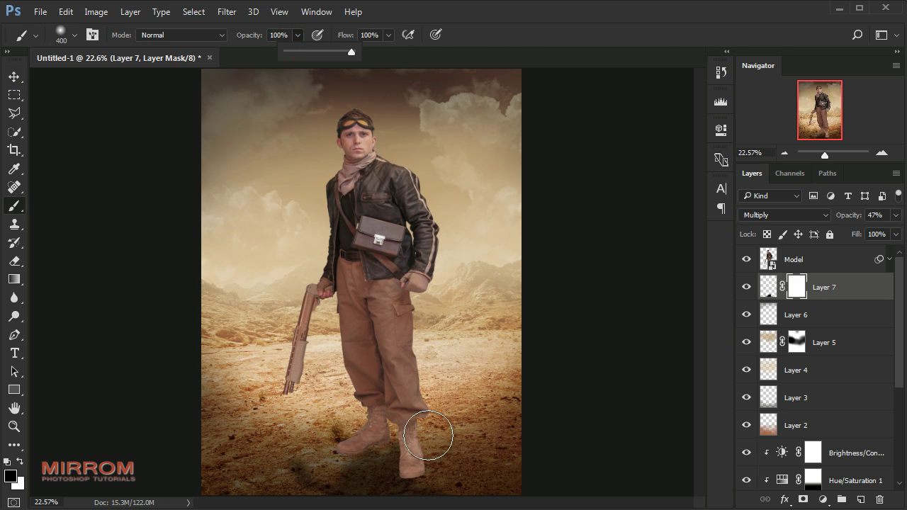
pyautogui.press('[')
pyautogui.press('[')
pyautogui.press('[')
pyautogui.click(404, 435)
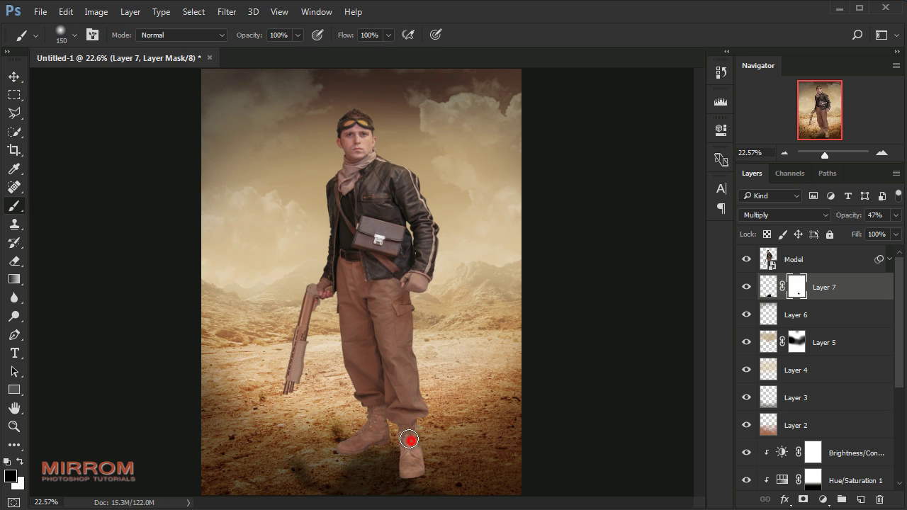
pyautogui.moveTo(385, 425); pyautogui.dragTo(380, 403)
pyautogui.press('v')
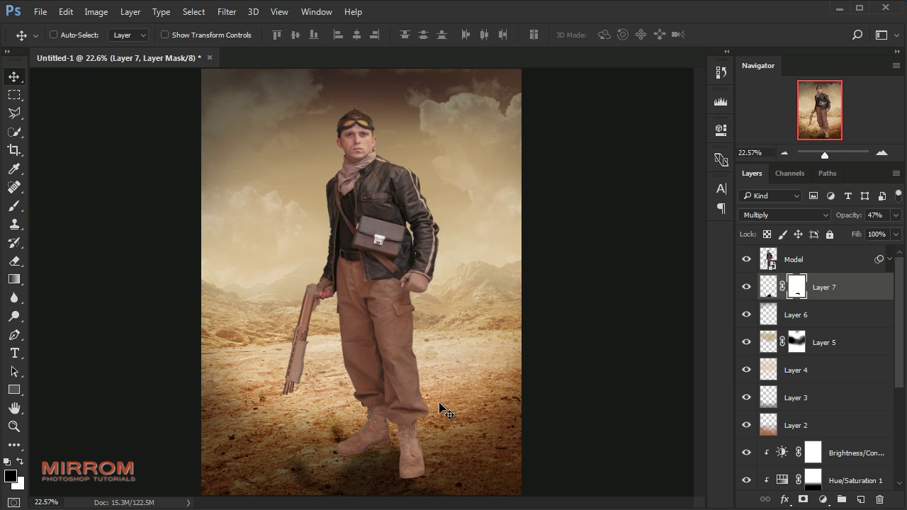
pyautogui.scroll(1, 442, 411)
pyautogui.scroll(-2, 441, 411)
pyautogui.scroll(-1, 443, 411)
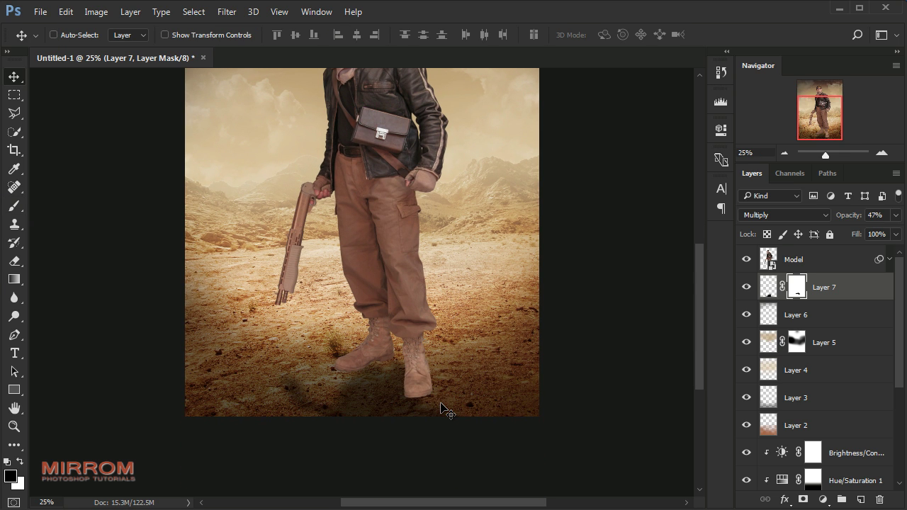
# On a new Layer 8, paint a 50% black shadow beside the left boot, layer opacity 85%.
pyautogui.click(859, 500)
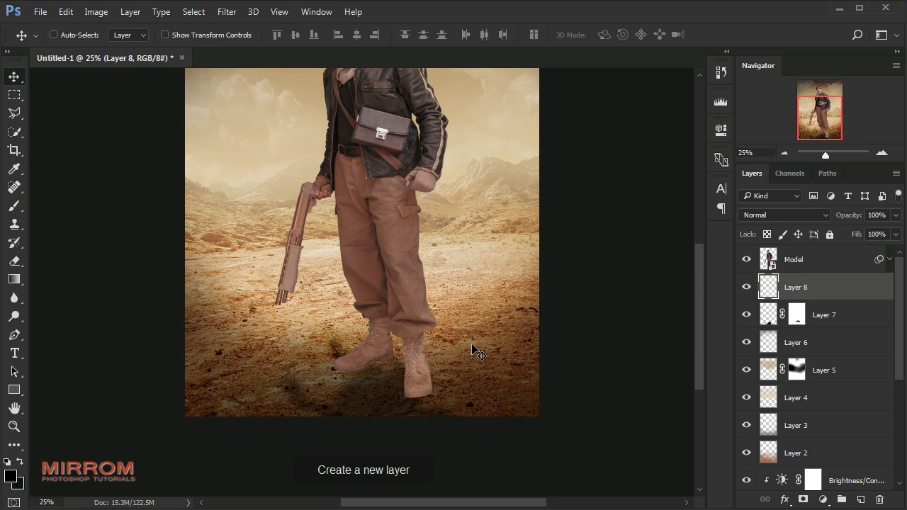
pyautogui.press('b')
pyautogui.moveTo(299, 35); pyautogui.dragTo(266, 53)
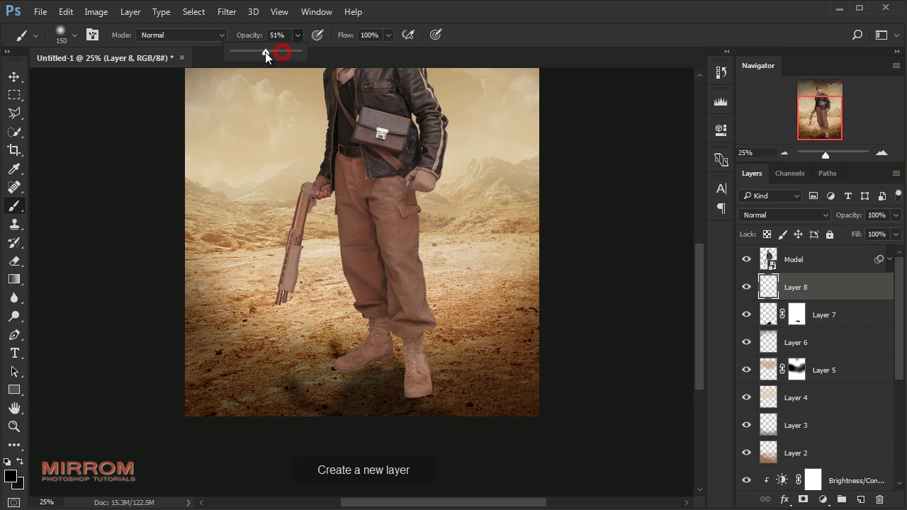
pyautogui.hotkey('ctrl', '+')
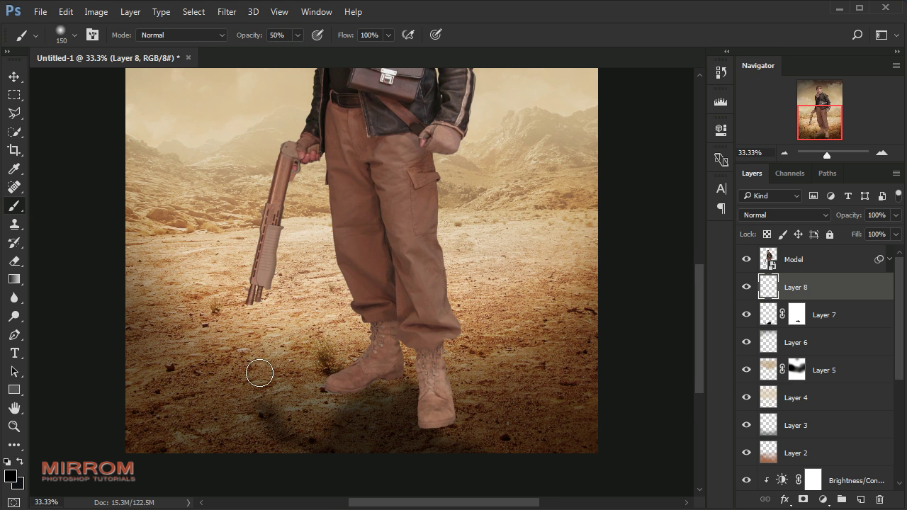
pyautogui.scroll(-1, 260, 371)
pyautogui.press(']')
pyautogui.press(']')
pyautogui.moveTo(384, 317)
pyautogui.mouseDown()
pyautogui.moveTo(371, 326)
pyautogui.moveTo(396, 325)
pyautogui.moveTo(334, 320)
pyautogui.mouseUp()
pyautogui.press('[')
pyautogui.press('[')
pyautogui.press('[')
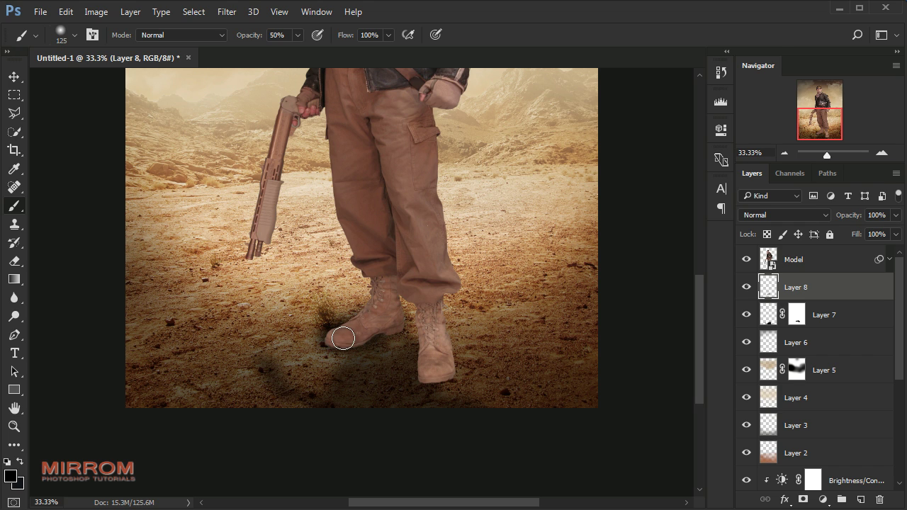
pyautogui.press('[')
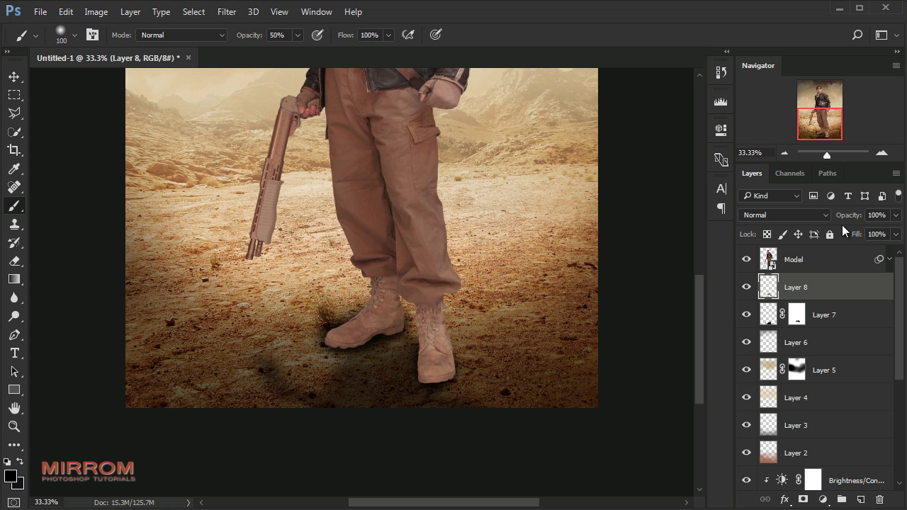
pyautogui.moveTo(852, 219); pyautogui.dragTo(849, 221)
# Erase excess shadow near the boots with a soft 0%-hardness eraser around 150 px.
pyautogui.click(14, 261)
pyautogui.click(52, 262)
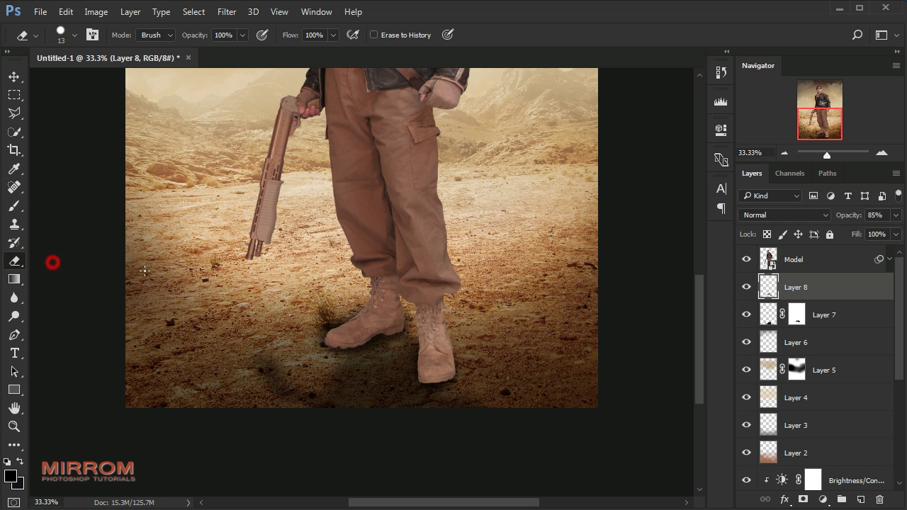
pyautogui.press(']')
pyautogui.press(']')
pyautogui.press(']')
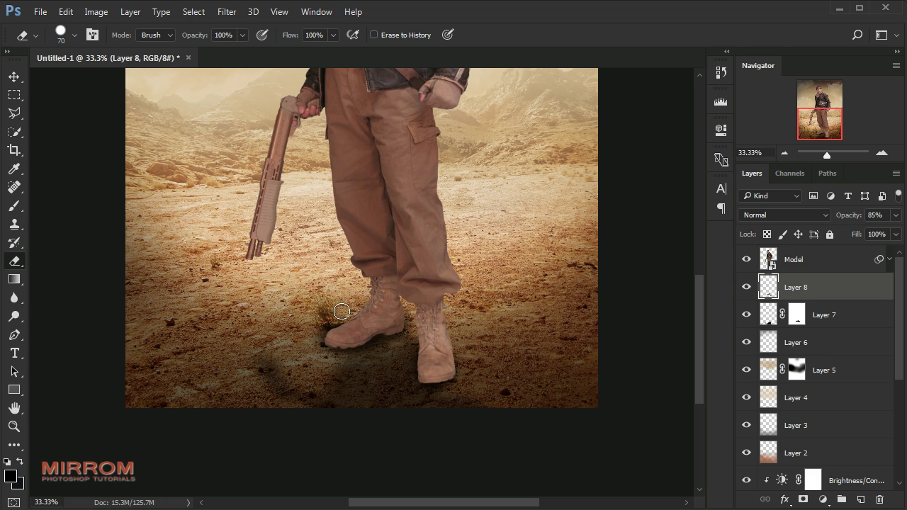
pyautogui.rightClick(326, 199)
pyautogui.moveTo(486, 265); pyautogui.dragTo(391, 266)
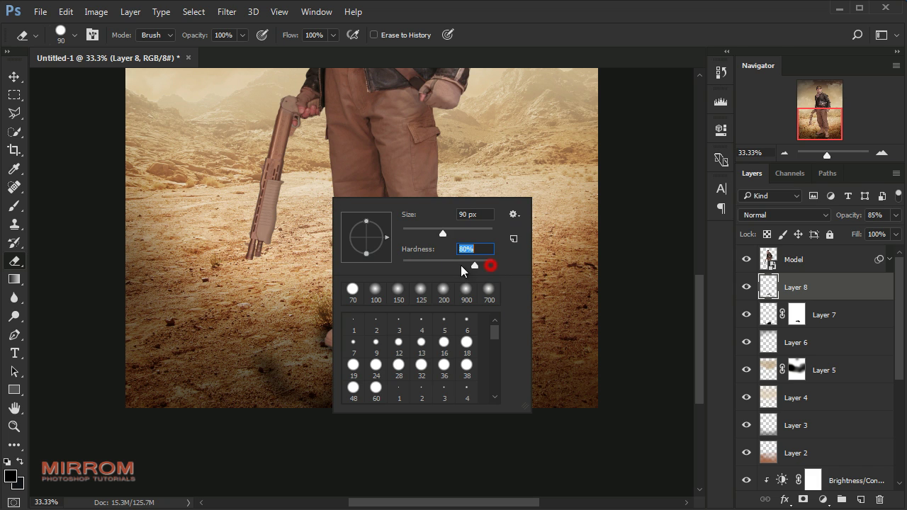
pyautogui.click(300, 265)
pyautogui.press(']')
pyautogui.press(']')
pyautogui.press(']')
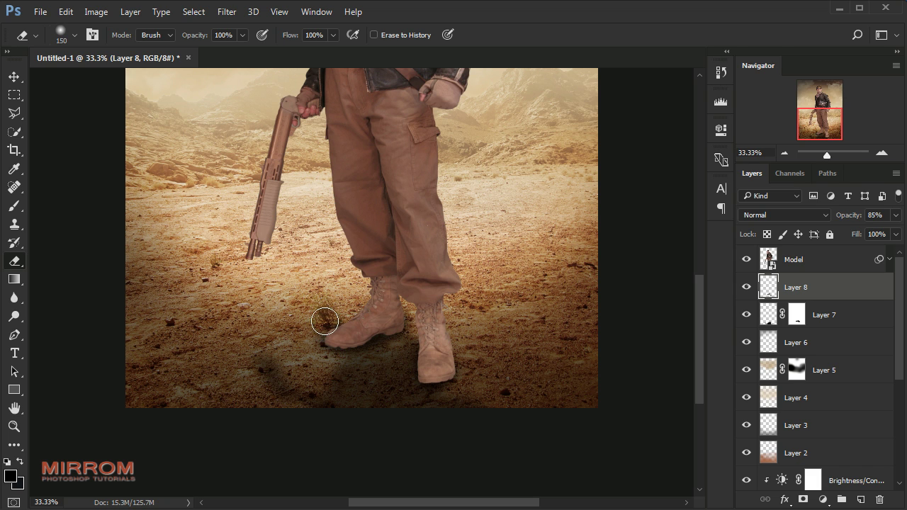
pyautogui.press('[')
pyautogui.press('[')
pyautogui.press(']')
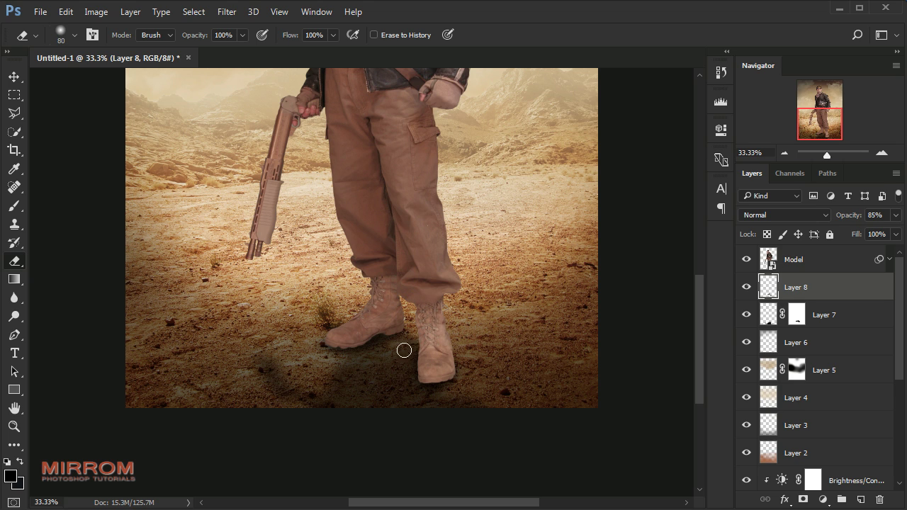
pyautogui.press(']')
pyautogui.click(393, 370)
pyautogui.click(422, 349)
# On a new Layer 9, brush a broad 25% black shadow beneath the boots with a 300 px brush.
pyautogui.click(860, 498)
pyautogui.press('b')
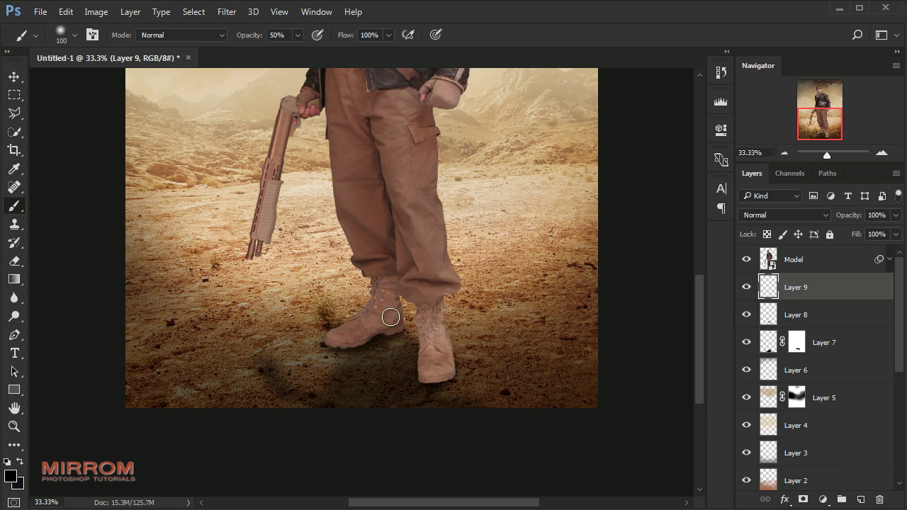
pyautogui.click(297, 36)
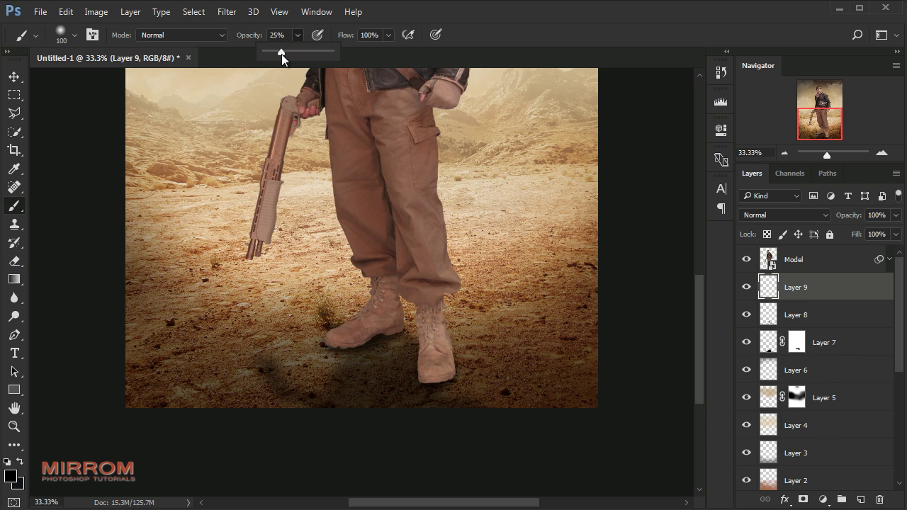
pyautogui.click(71, 263)
pyautogui.press(']')
pyautogui.press(']')
pyautogui.press(']')
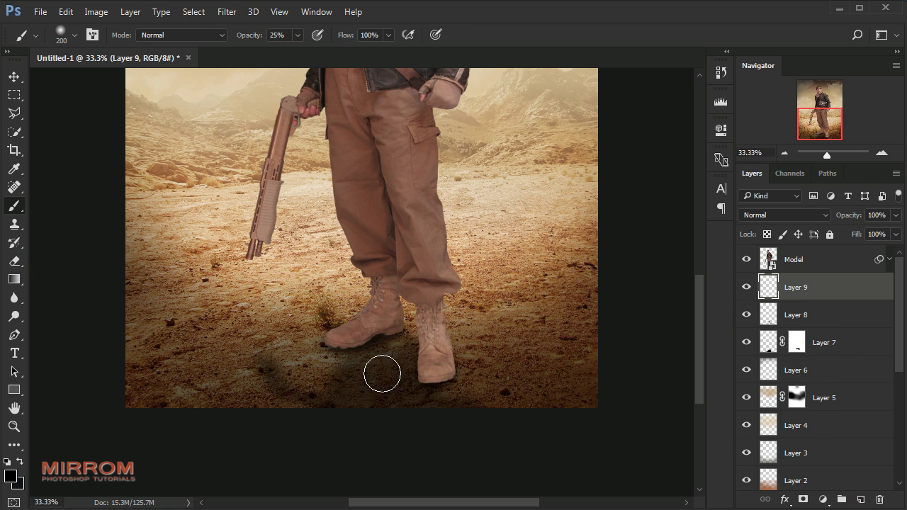
pyautogui.press(']')
pyautogui.moveTo(385, 364); pyautogui.dragTo(399, 382)
# Deepen the ground shadow below the right boot with a 14% opacity brush.
pyautogui.press('[')
pyautogui.moveTo(255, 42); pyautogui.dragTo(248, 42)
pyautogui.press(']')
pyautogui.moveTo(367, 356); pyautogui.dragTo(436, 404)
pyautogui.press('v')
pyautogui.hotkey('ctrl', '0')
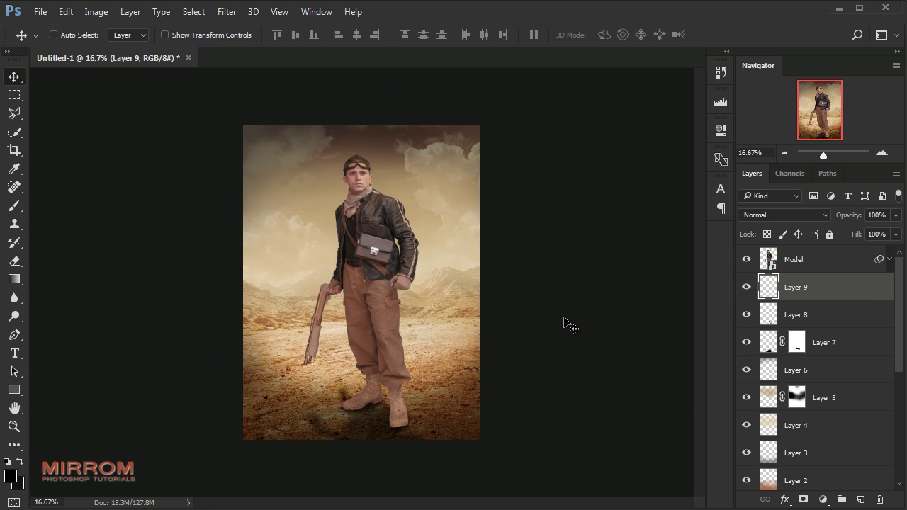
# Add a Brightness/Contrast layer clipped to Model at Brightness -82, Contrast 35, with its mask inverted.
pyautogui.click(798, 320)
pyautogui.click(806, 259)
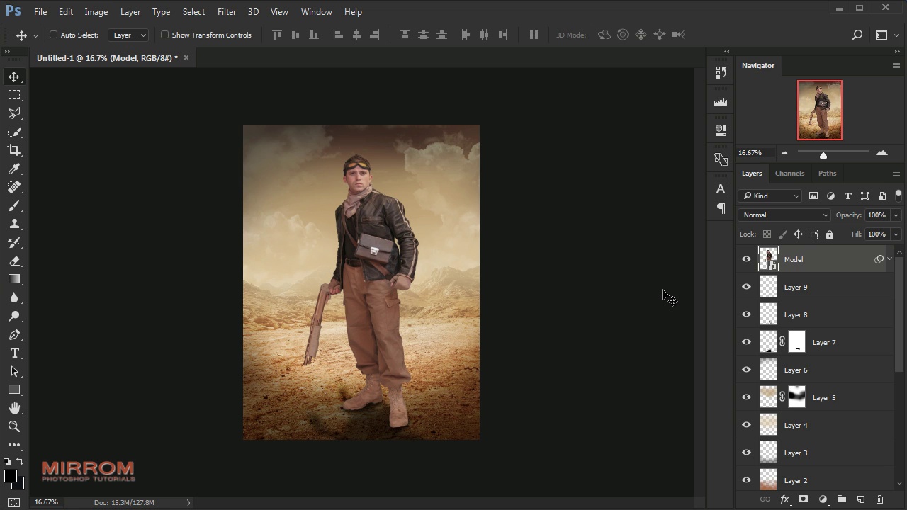
pyautogui.hotkey('ctrl', '+')
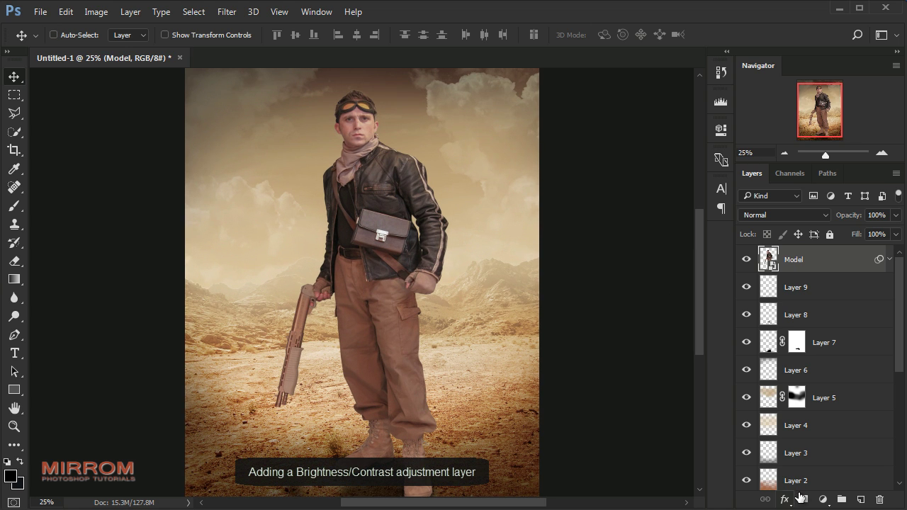
pyautogui.click(825, 500)
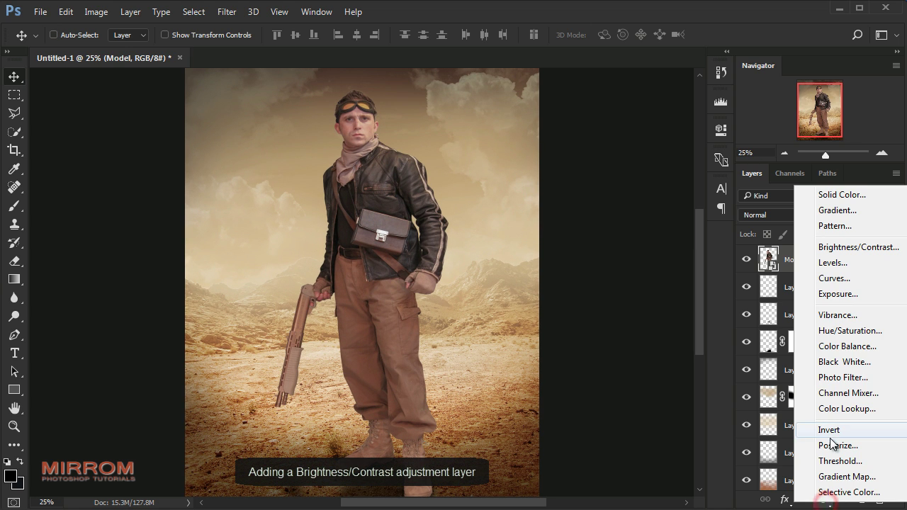
pyautogui.click(831, 248)
pyautogui.click(597, 347)
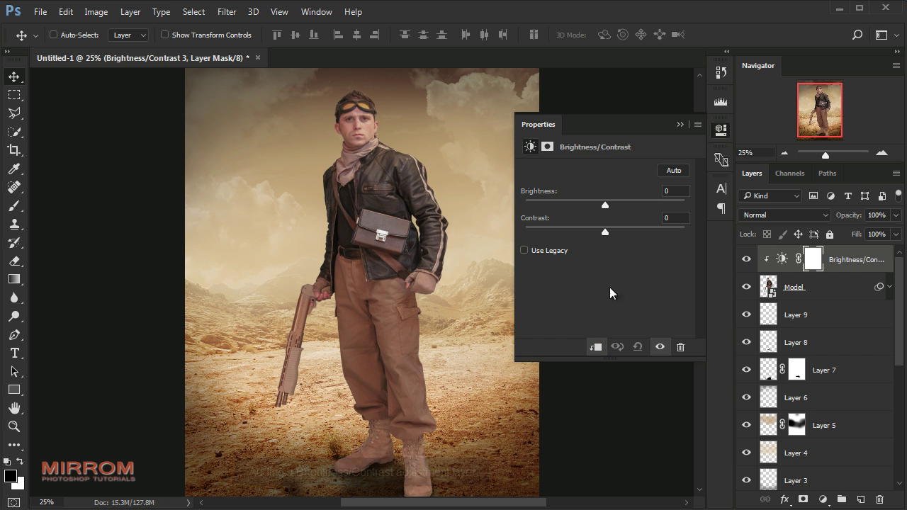
pyautogui.moveTo(605, 205); pyautogui.dragTo(566, 209)
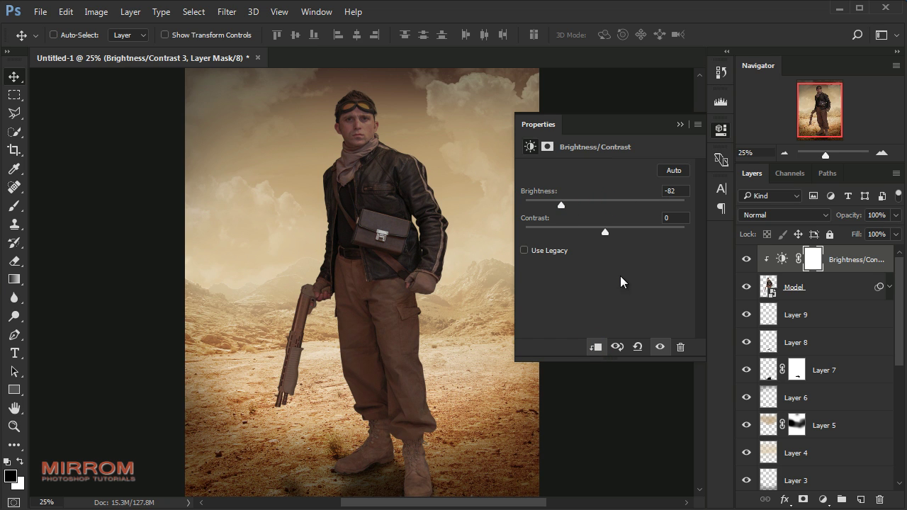
pyautogui.moveTo(616, 229); pyautogui.dragTo(630, 230)
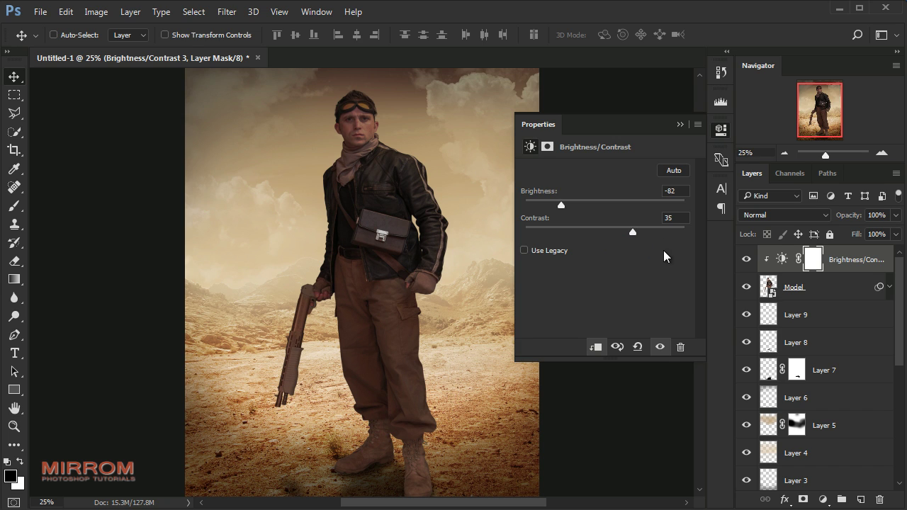
pyautogui.click(679, 124)
pyautogui.scroll(-2, 609, 244)
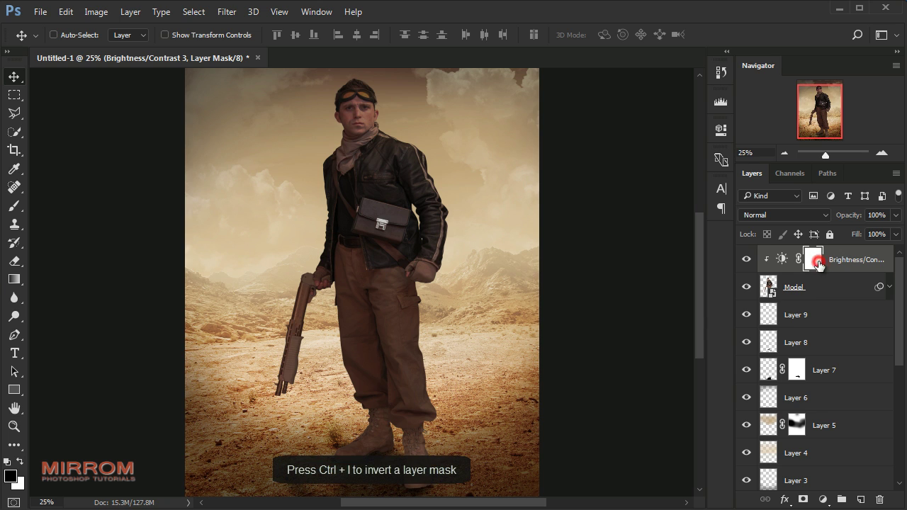
pyautogui.hotkey('ctrl', 'i')
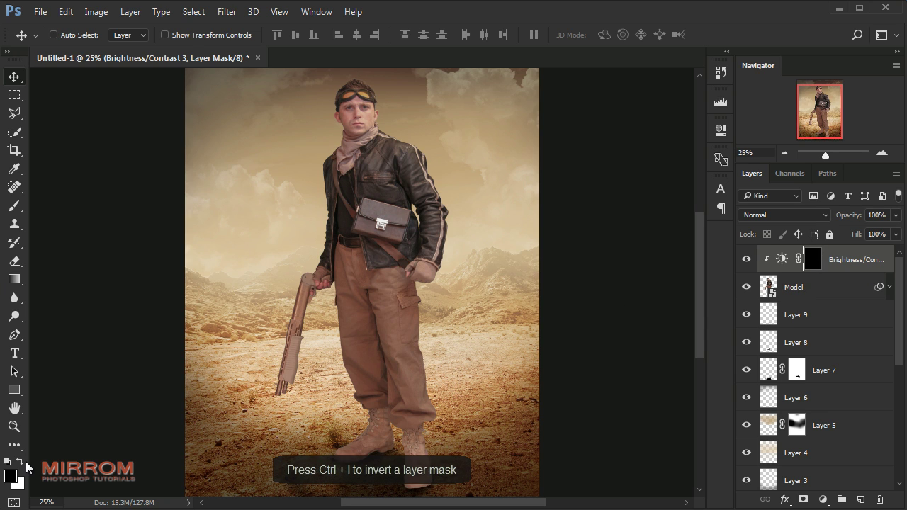
# Paint white on the adjustment mask over the right boot and trousers with a 300 px brush.
pyautogui.click(21, 462)
pyautogui.press('b')
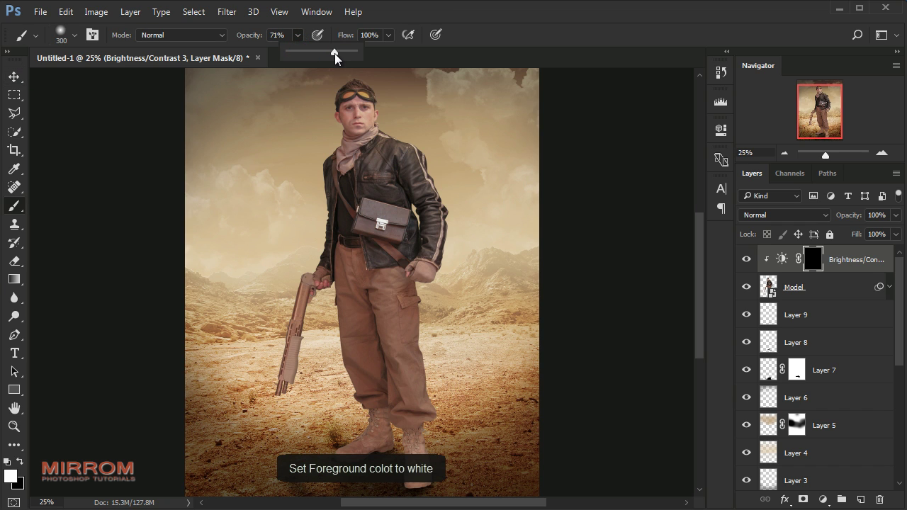
pyautogui.scroll(-2, 284, 419)
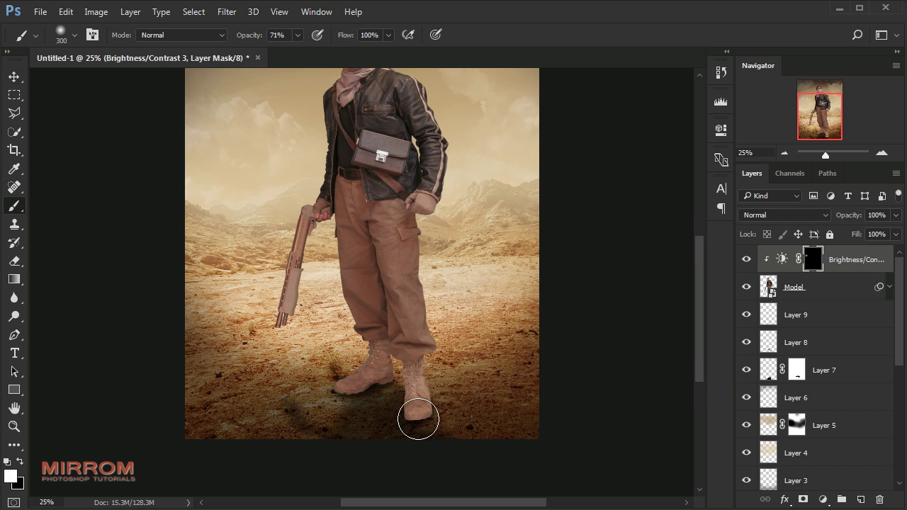
pyautogui.moveTo(415, 419)
pyautogui.mouseDown()
pyautogui.moveTo(418, 367)
pyautogui.moveTo(432, 419)
pyautogui.moveTo(415, 358)
pyautogui.moveTo(419, 399)
pyautogui.moveTo(447, 445)
pyautogui.mouseUp()
pyautogui.keyDown('alt'); pyautogui.rightClick(425, 416); pyautogui.keyUp('alt')
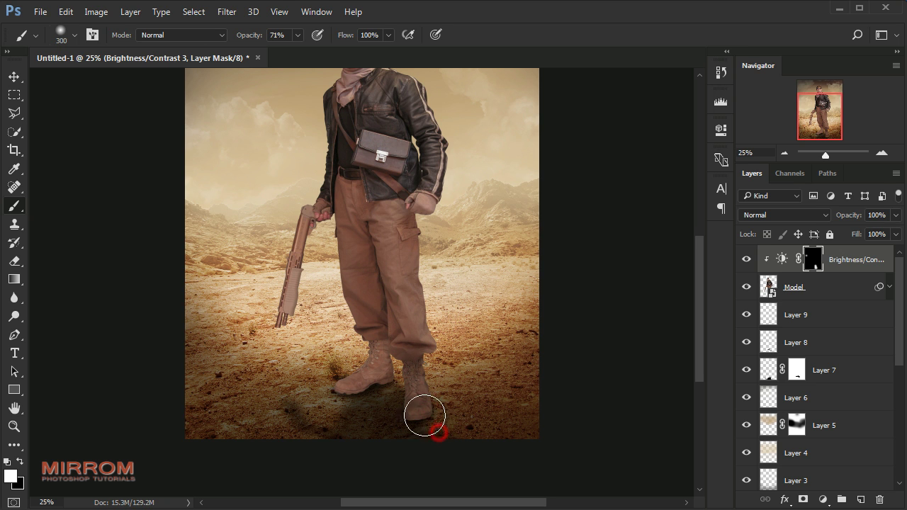
pyautogui.hotkey('ctrl', '+')
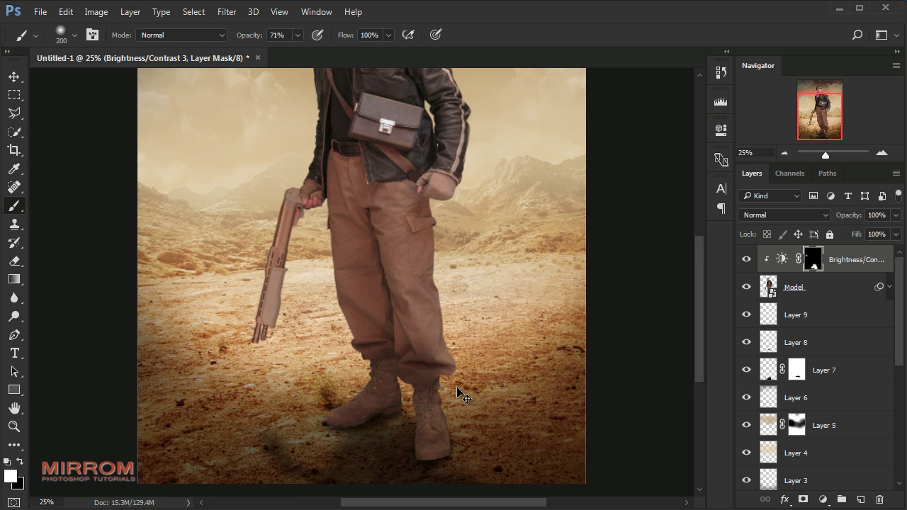
pyautogui.press(']')
pyautogui.moveTo(415, 348)
pyautogui.mouseDown()
pyautogui.moveTo(375, 385)
pyautogui.moveTo(334, 130)
pyautogui.mouseUp()
# Paint the darkening over the shotgun with a 150 px brush at 68% opacity.
pyautogui.press('[')
pyautogui.press('[')
pyautogui.press('[')
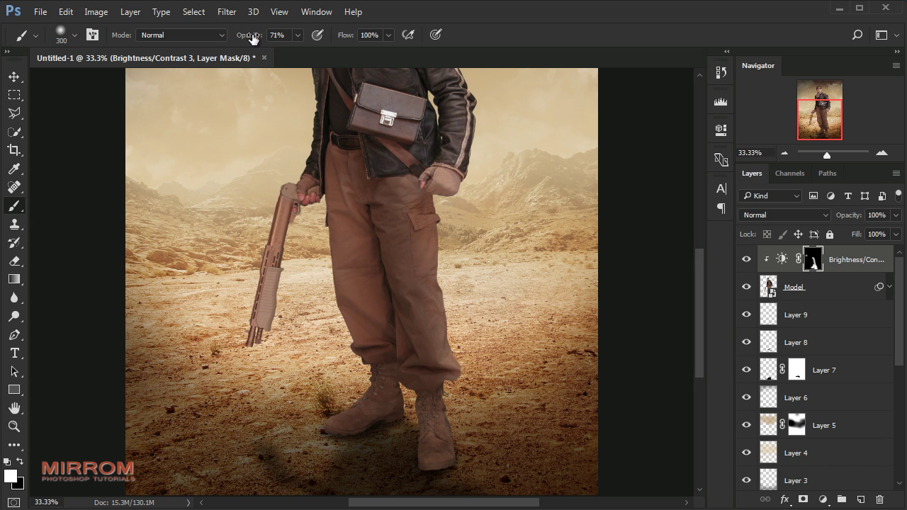
pyautogui.moveTo(257, 35); pyautogui.dragTo(252, 35)
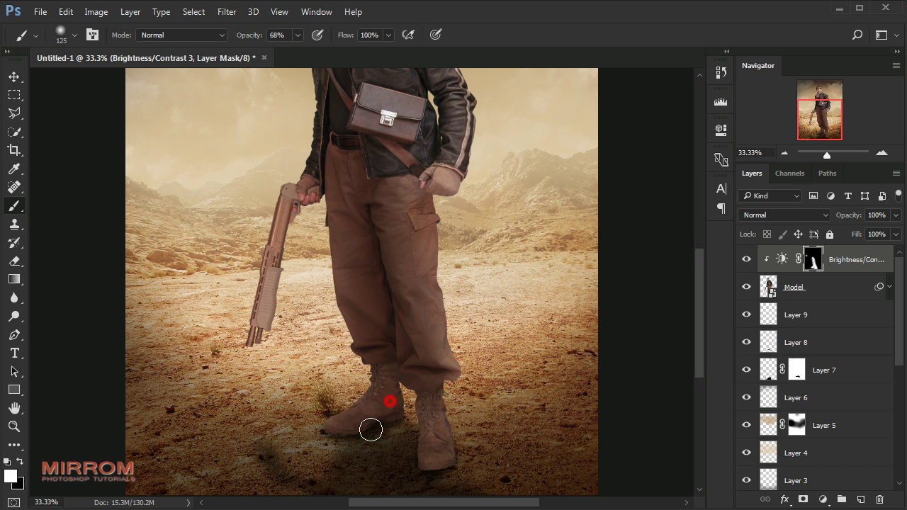
pyautogui.keyDown('alt'); pyautogui.rightClick(426, 176); pyautogui.keyUp('alt')
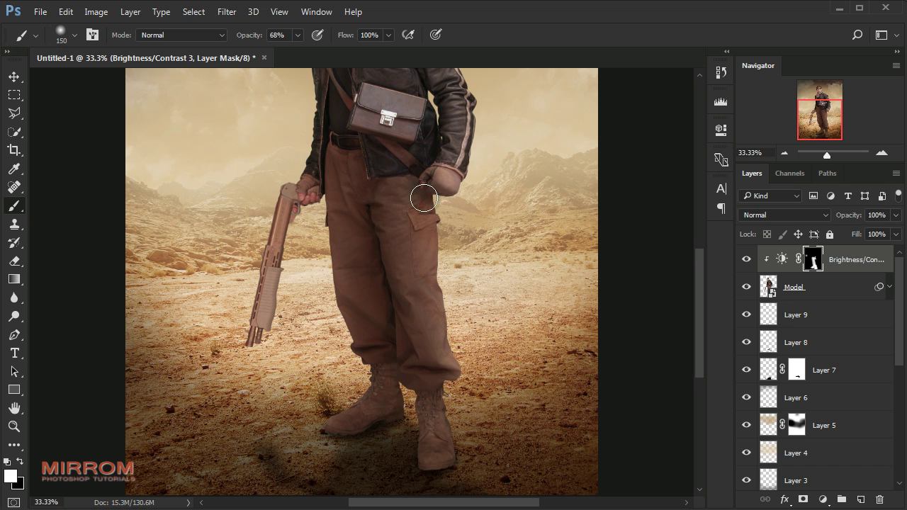
pyautogui.moveTo(312, 196); pyautogui.dragTo(304, 298)
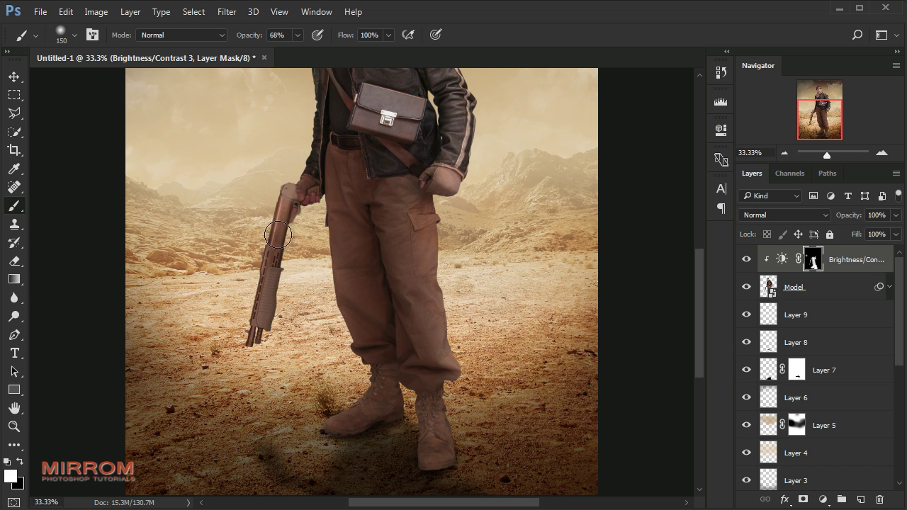
pyautogui.scroll(1, 330, 292)
pyautogui.scroll(5, 330, 293)
pyautogui.keyDown('alt'); pyautogui.rightClick(330, 233); pyautogui.keyUp('alt')
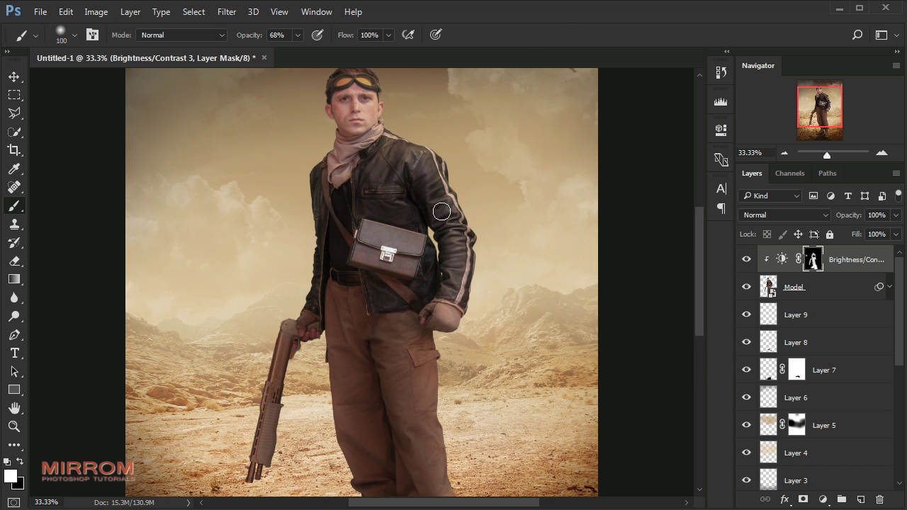
# Zoom in on the face and dab the darkening onto the brow and cheek.
pyautogui.hotkey('ctrl', '+')
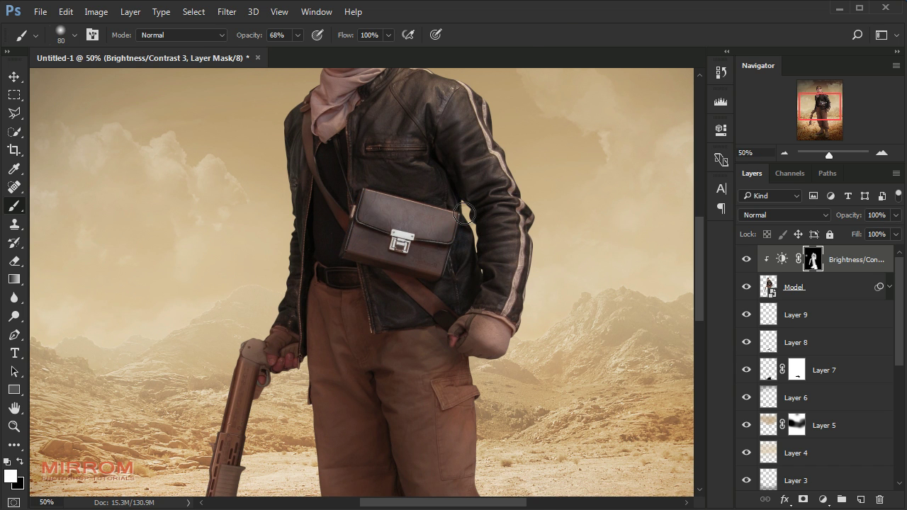
pyautogui.scroll(5, 340, 246)
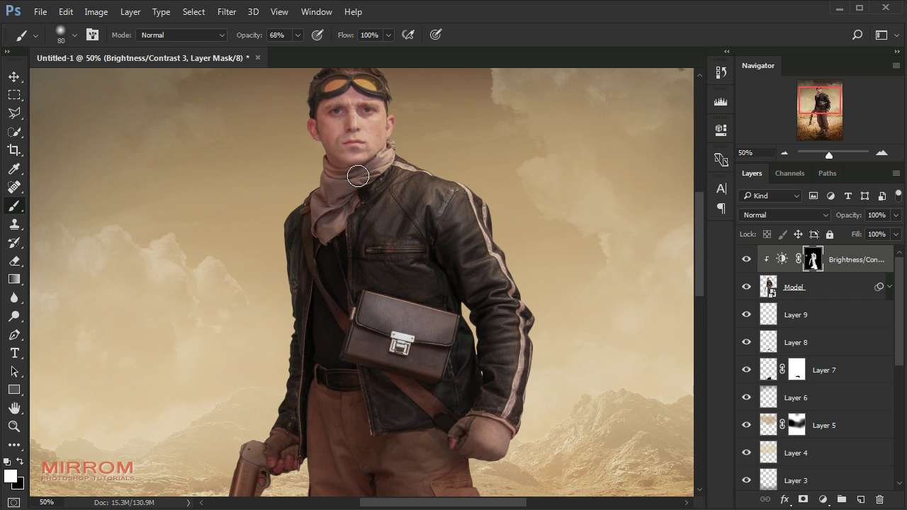
pyautogui.scroll(2, 347, 247)
pyautogui.hotkey('ctrl', '+')
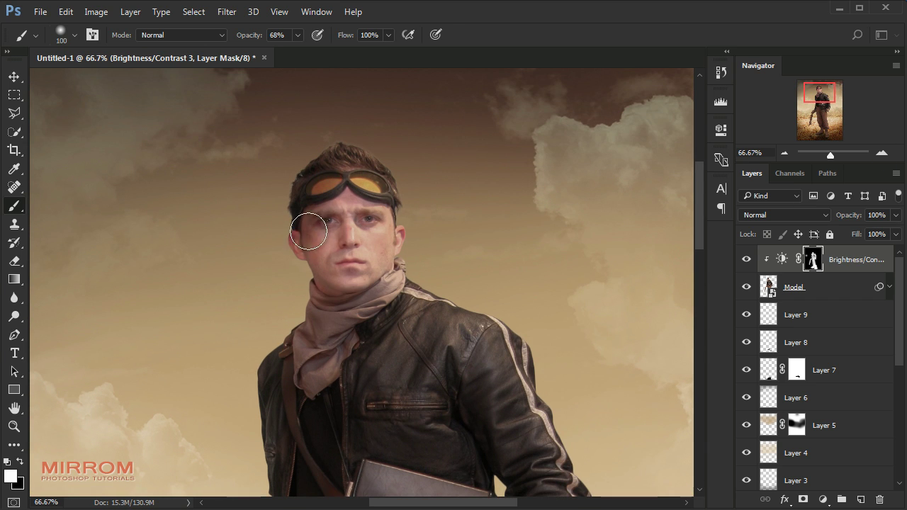
pyautogui.press('[')
pyautogui.press('[')
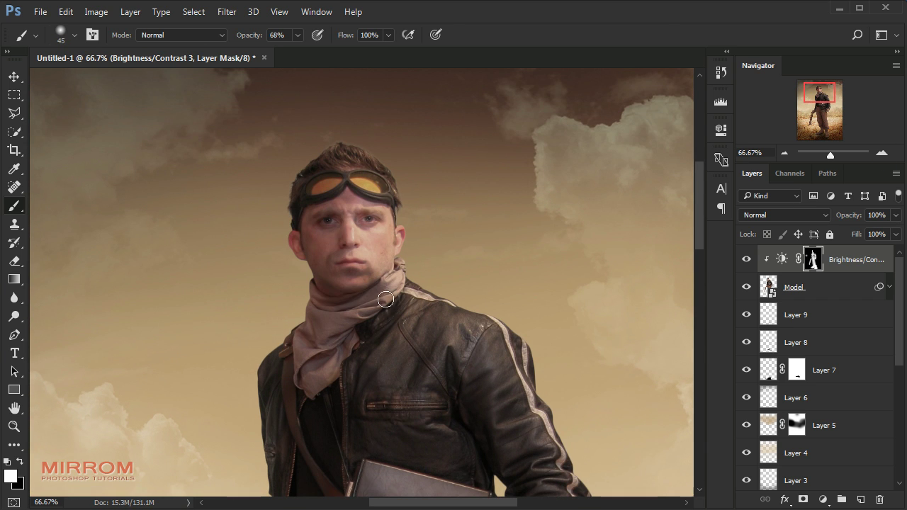
pyautogui.press(']')
pyautogui.press(']')
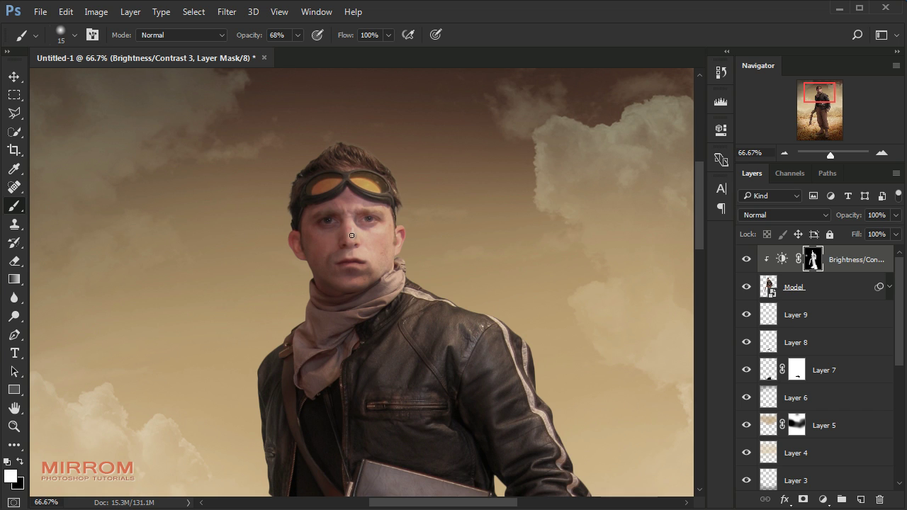
pyautogui.press('[')
pyautogui.click(360, 220)
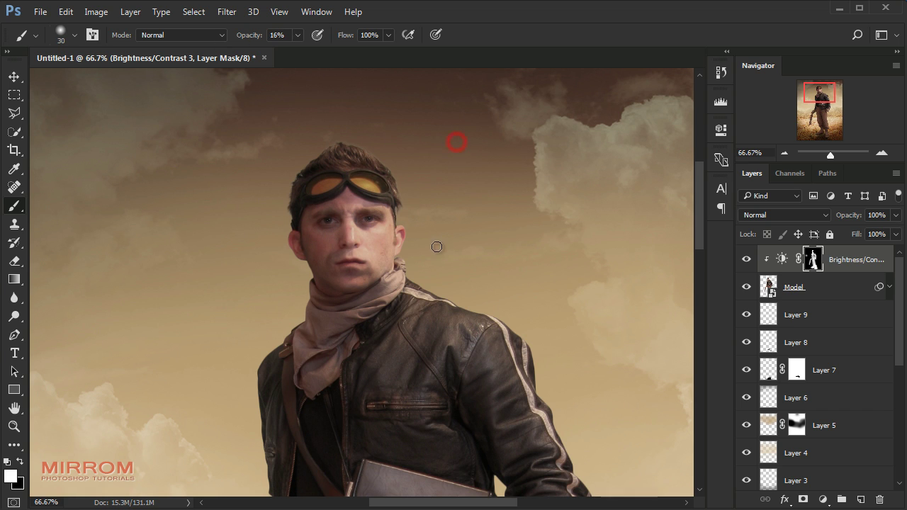
pyautogui.press(']')
pyautogui.press(']')
pyautogui.press(']')
pyautogui.click(401, 229)
# Ease the darkening adjustment's Contrast to 30 and toggle it off and on to compare.
pyautogui.scroll(-3, 348, 251)
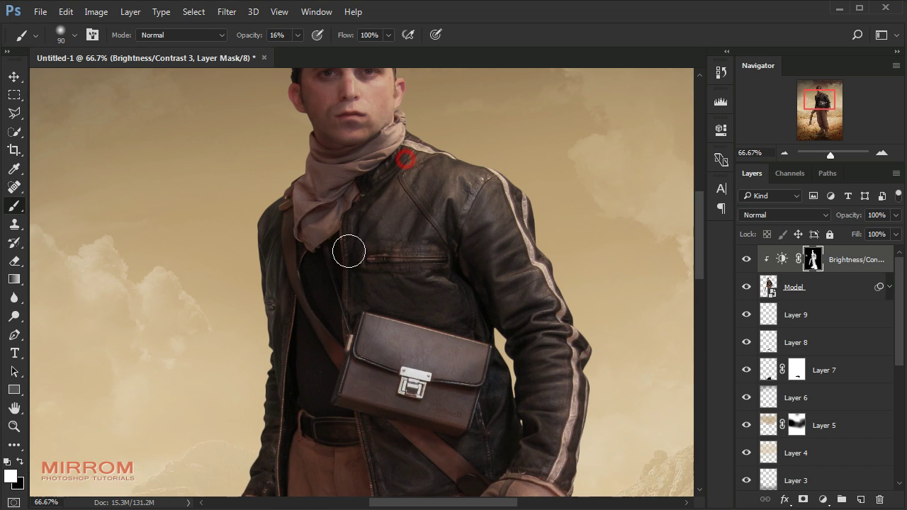
pyautogui.press(']')
pyautogui.press(']')
pyautogui.press(']')
pyautogui.scroll(-4, 526, 411)
pyautogui.scroll(-3, 435, 202)
pyautogui.press(']')
pyautogui.press(']')
pyautogui.press(']')
pyautogui.scroll(-5, 111, 385)
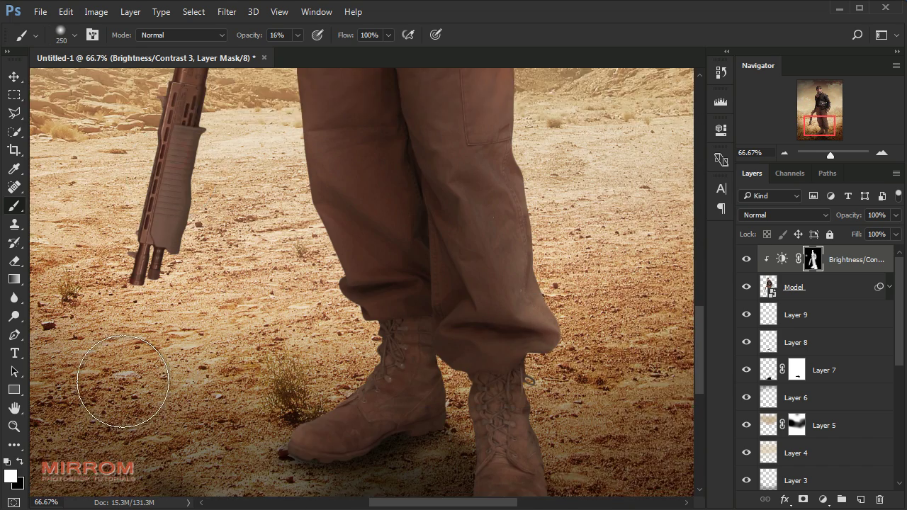
pyautogui.hotkey('ctrl', '-')
pyautogui.hotkey('ctrl', '-')
pyautogui.hotkey('ctrl', '-')
pyautogui.scroll(3, 470, 242)
pyautogui.hotkey('ctrl', '+')
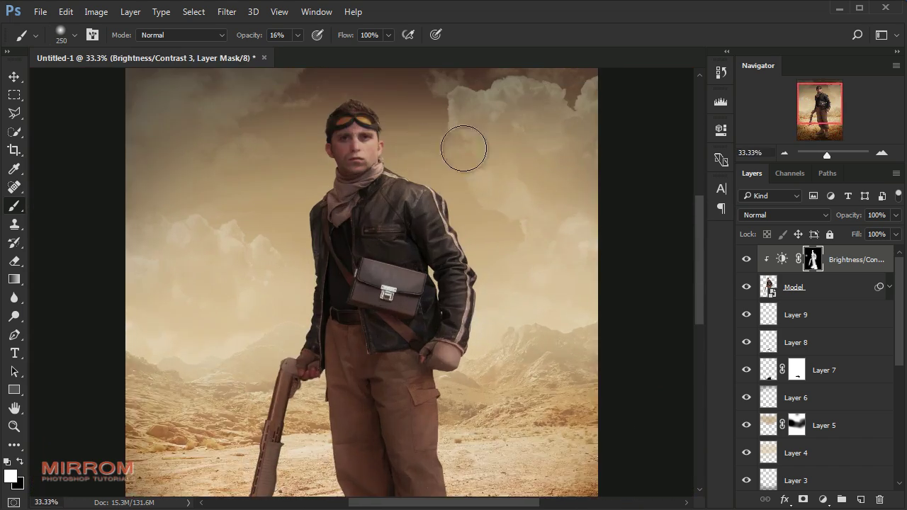
pyautogui.doubleClick(782, 259)
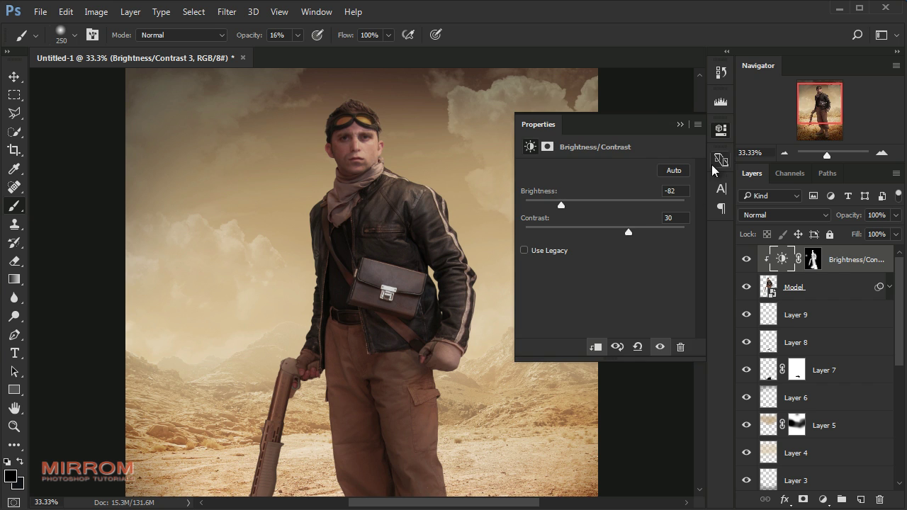
pyautogui.click(680, 124)
pyautogui.scroll(-3, 657, 243)
pyautogui.scroll(1, 656, 243)
pyautogui.scroll(-2, 668, 251)
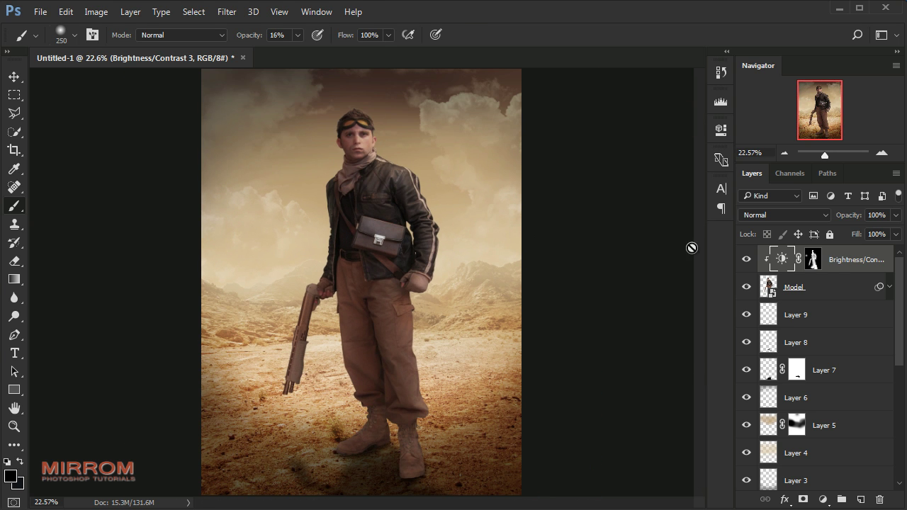
pyautogui.click(746, 261)
pyautogui.click(746, 261)
# Add a second Brightness/Contrast layer clipped to the model at Brightness 91, Contrast 24.
pyautogui.press('v')
pyautogui.click(746, 259)
pyautogui.click(747, 259)
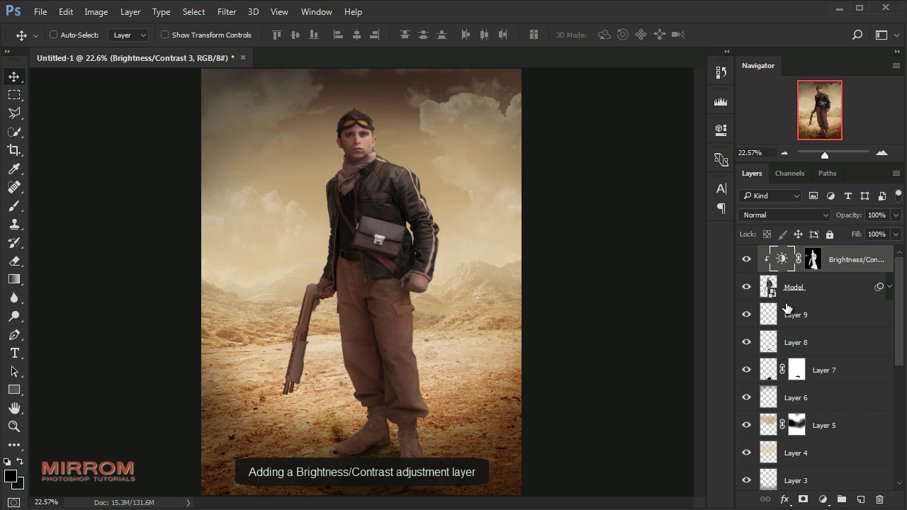
pyautogui.click(822, 500)
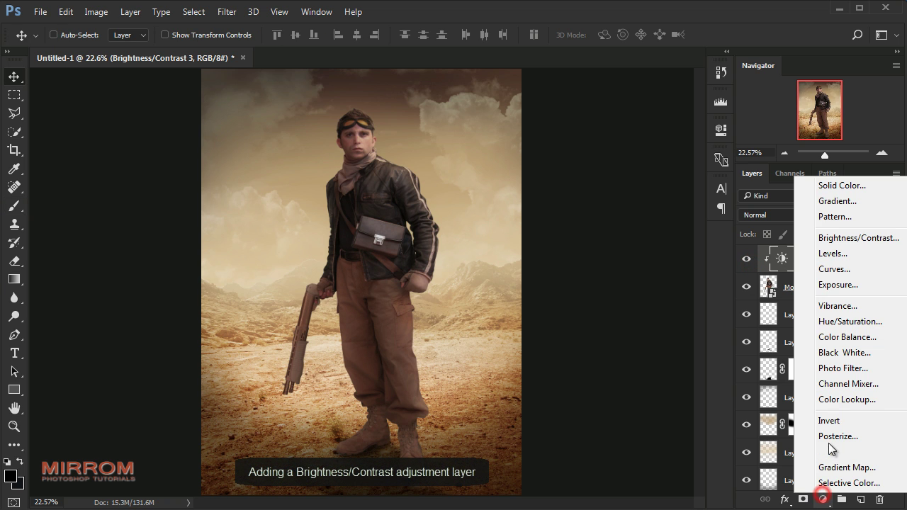
pyautogui.click(814, 238)
pyautogui.click(594, 348)
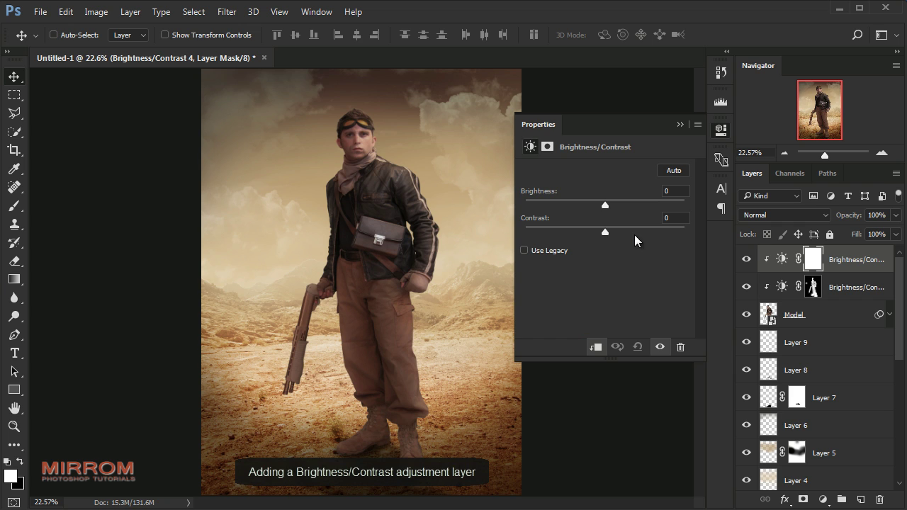
pyautogui.moveTo(605, 205); pyautogui.dragTo(657, 205)
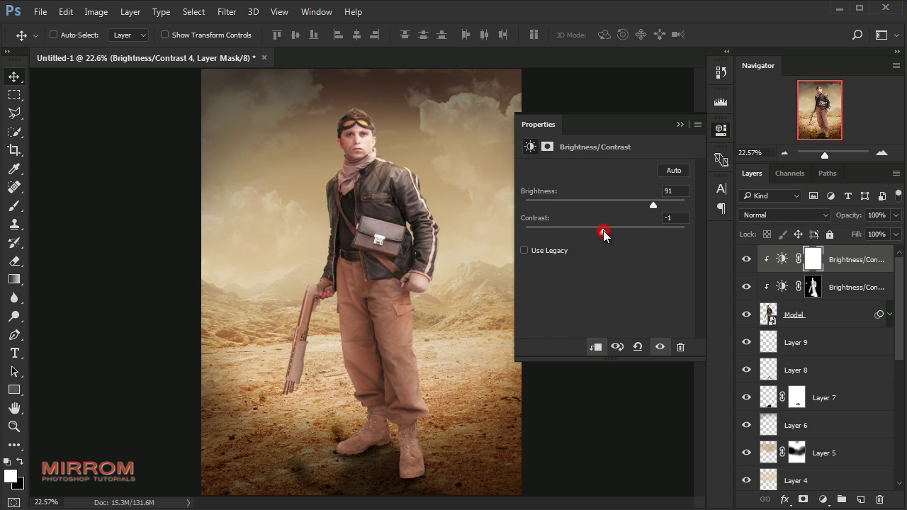
pyautogui.moveTo(607, 233); pyautogui.dragTo(624, 231)
pyautogui.click(678, 126)
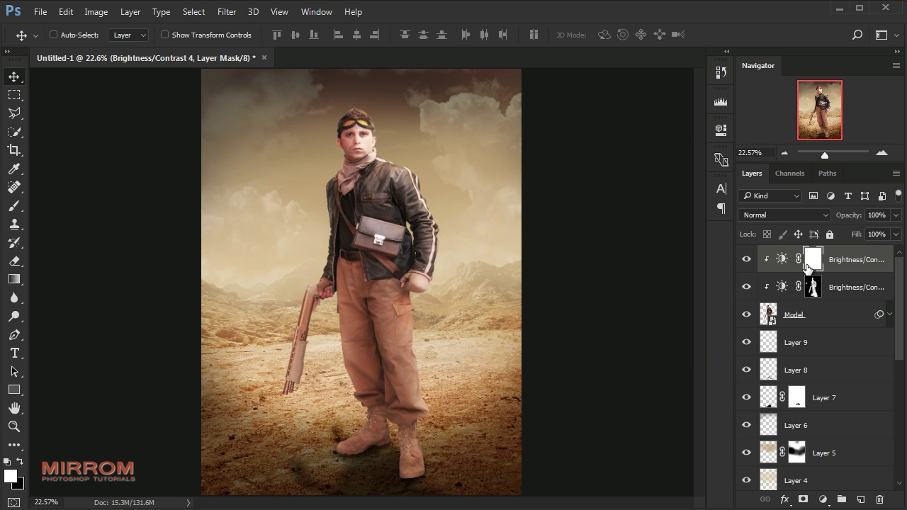
# Invert the top Brightness/Contrast mask to black and paint brightening near the soldier's head.
pyautogui.hotkey('ctrl', 'i')
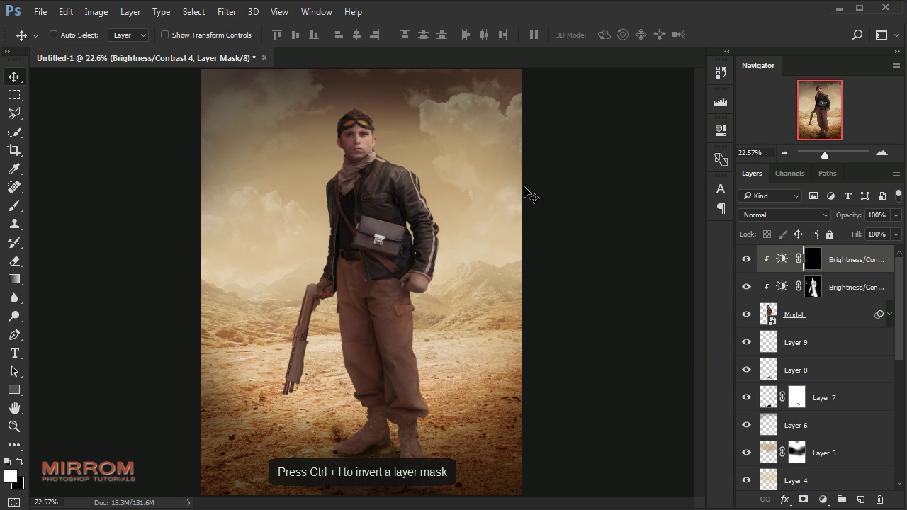
pyautogui.hotkey('ctrl', '+')
pyautogui.hotkey('ctrl', '+')
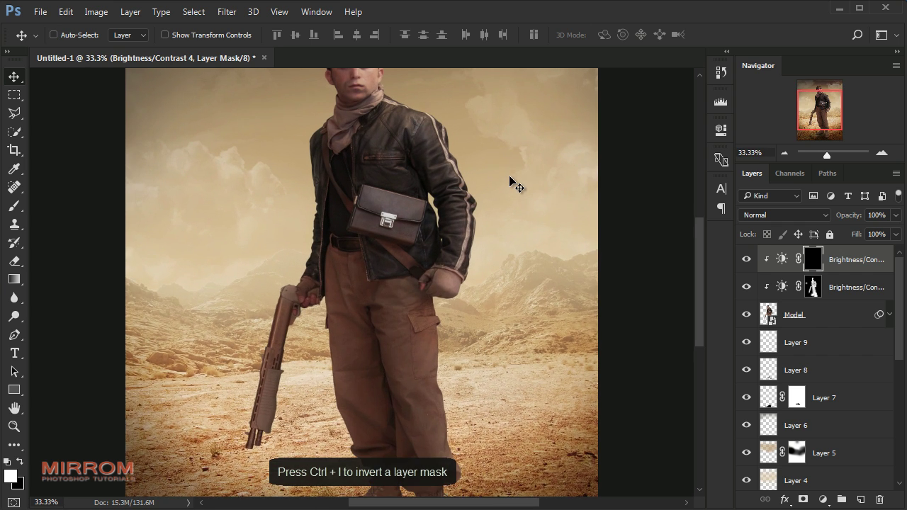
pyautogui.scroll(3, 509, 181)
pyautogui.press('b')
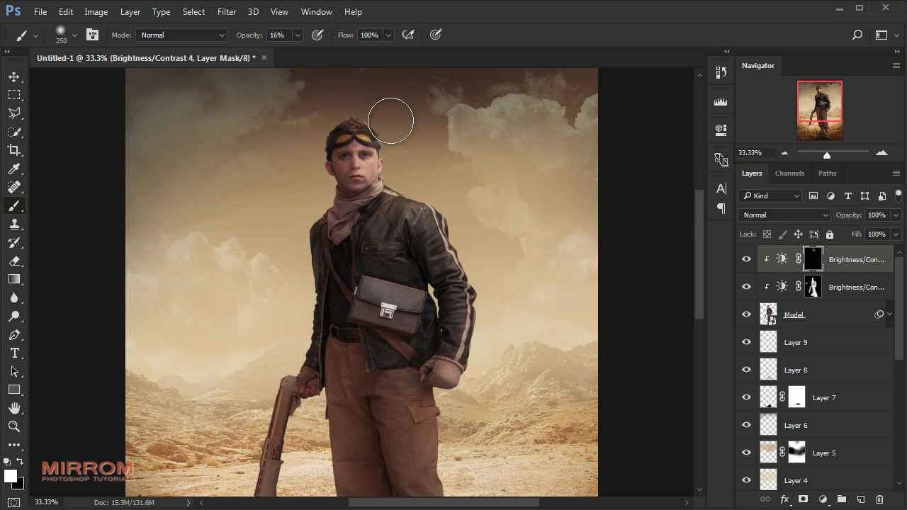
pyautogui.moveTo(352, 99)
pyautogui.mouseDown()
pyautogui.moveTo(321, 106)
pyautogui.moveTo(417, 176)
pyautogui.moveTo(440, 160)
pyautogui.mouseUp()
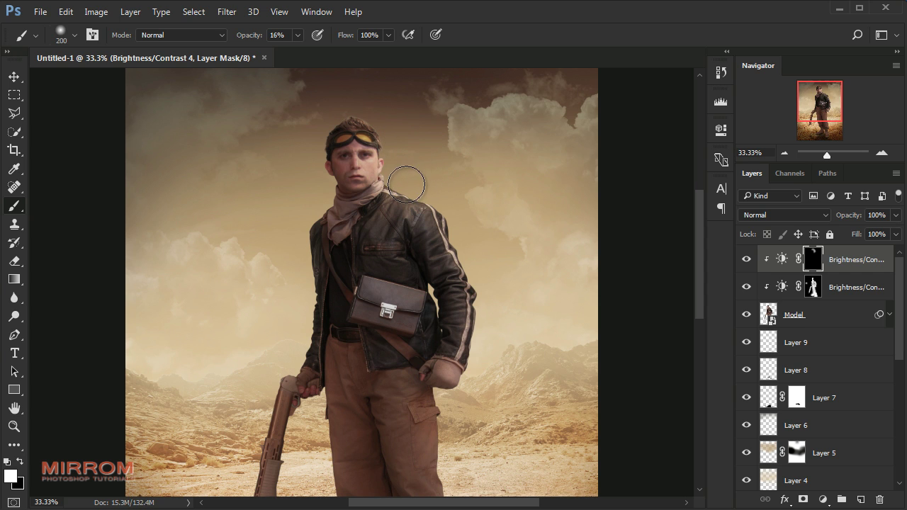
# With a smaller brush, zoom in and paint highlights on the cheek, jaw, scarf and collar.
pyautogui.press('[')
pyautogui.press('[')
pyautogui.hotkey('ctrl', '+')
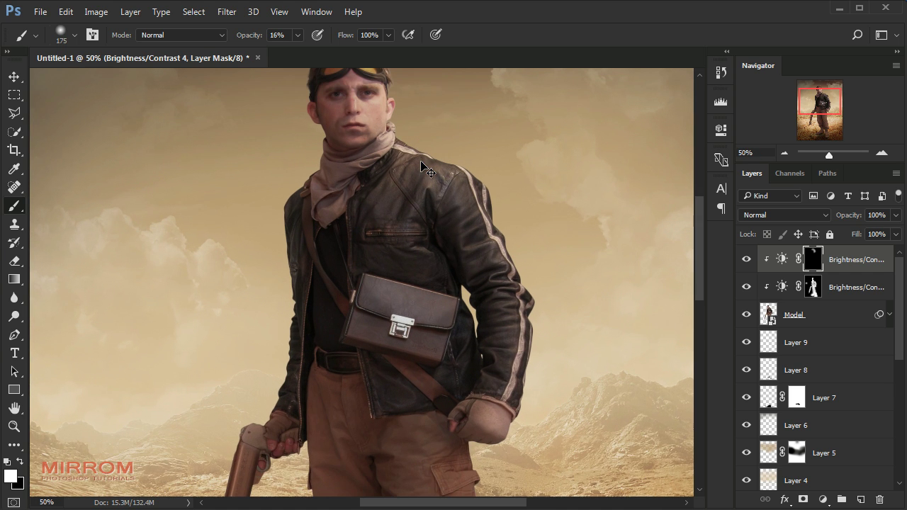
pyautogui.scroll(1, 454, 159)
pyautogui.hotkey('ctrl', '+')
pyautogui.scroll(2, 450, 162)
pyautogui.press('[')
pyautogui.press('[')
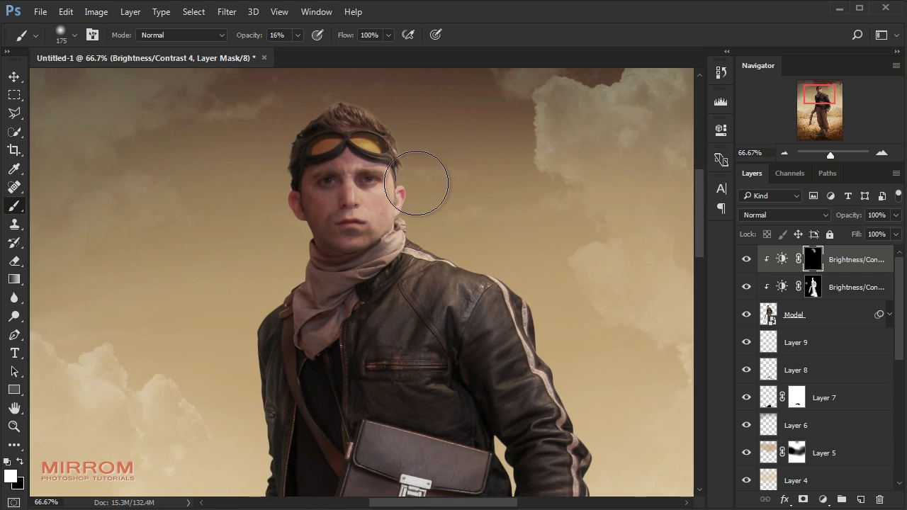
pyautogui.press('[')
pyautogui.press('[')
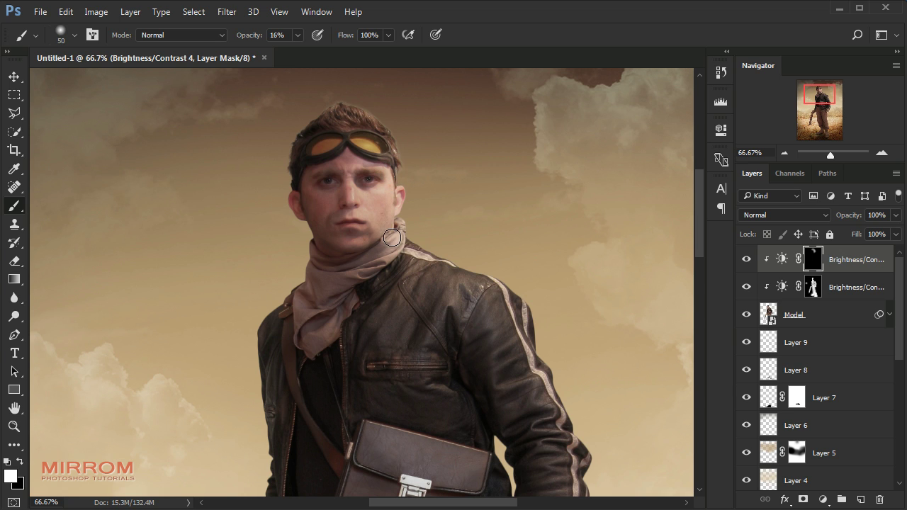
pyautogui.moveTo(390, 210)
pyautogui.mouseDown()
pyautogui.moveTo(347, 177)
pyautogui.moveTo(350, 195)
pyautogui.mouseUp()
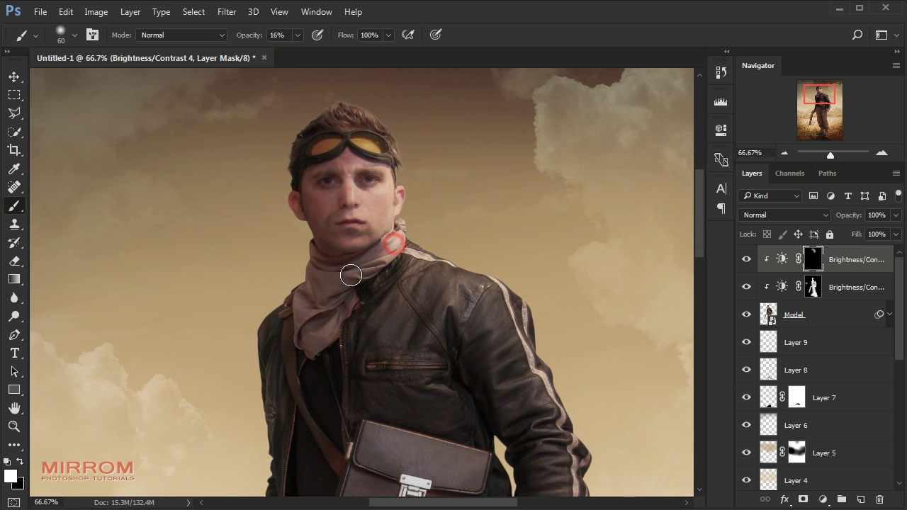
pyautogui.moveTo(404, 247); pyautogui.dragTo(416, 237)
# Lightly repaint the collar and neck, then brighten the shoulder with a larger brush at 25% opacity.
pyautogui.press(']')
pyautogui.press(']')
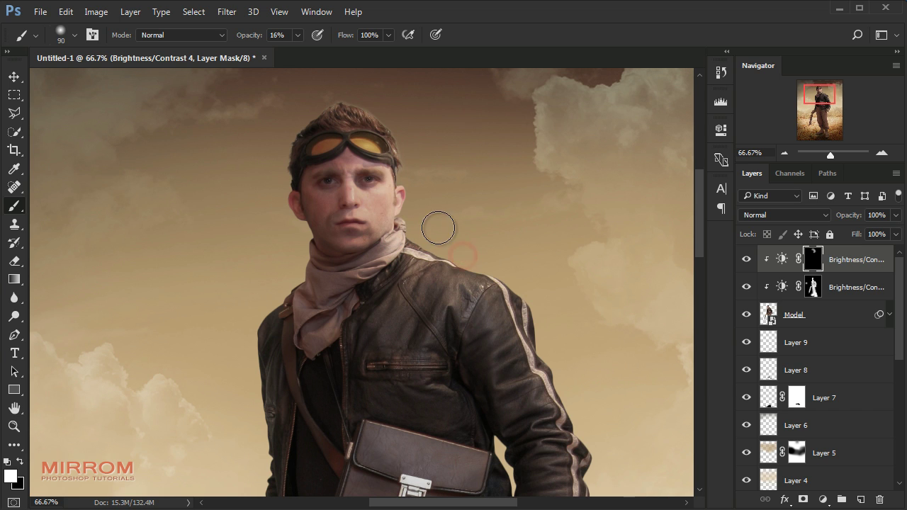
pyautogui.click(418, 201)
pyautogui.click(437, 224)
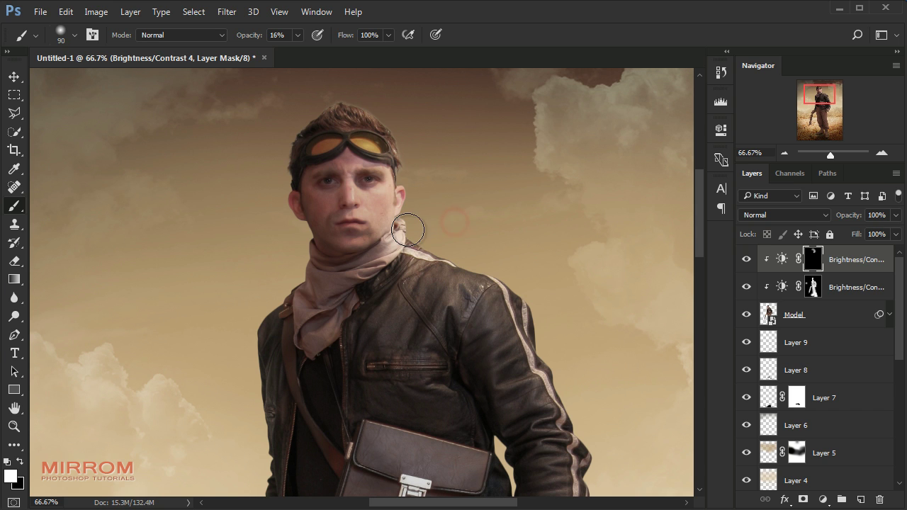
pyautogui.press('2')
pyautogui.press('5')
pyautogui.press(']')
pyautogui.press(']')
pyautogui.press(']')
pyautogui.click(492, 315)
# Adjust the brush size and set its opacity to 75%, then 50%, while scrolling along the figure.
pyautogui.scroll(-3, 511, 258)
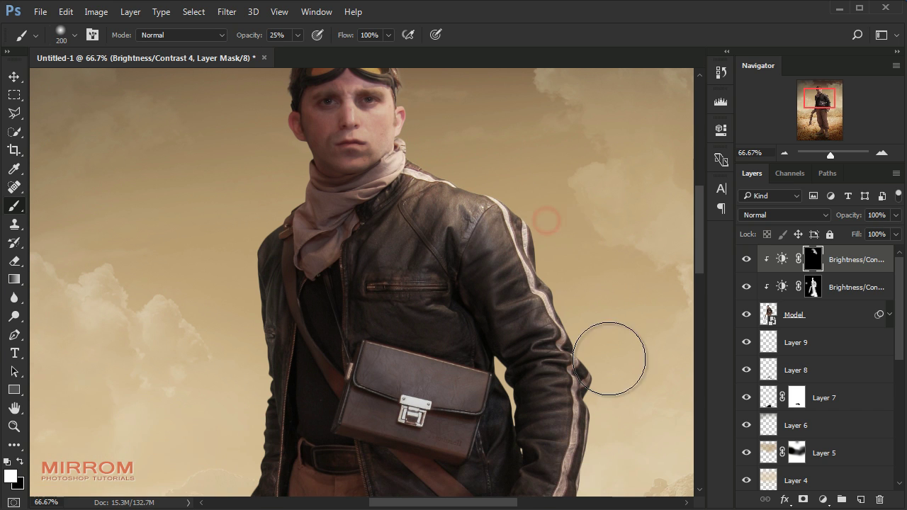
pyautogui.press('7')
pyautogui.press('5')
pyautogui.press('[')
pyautogui.press('[')
pyautogui.press('[')
pyautogui.scroll(-4, 573, 146)
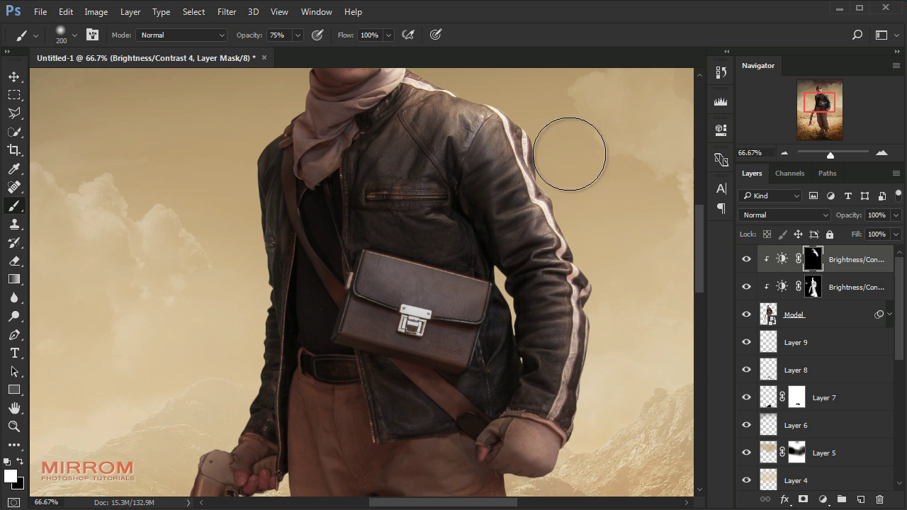
pyautogui.scroll(-4, 589, 364)
pyautogui.scroll(9, 607, 203)
pyautogui.press('[')
pyautogui.press('[')
pyautogui.press('[')
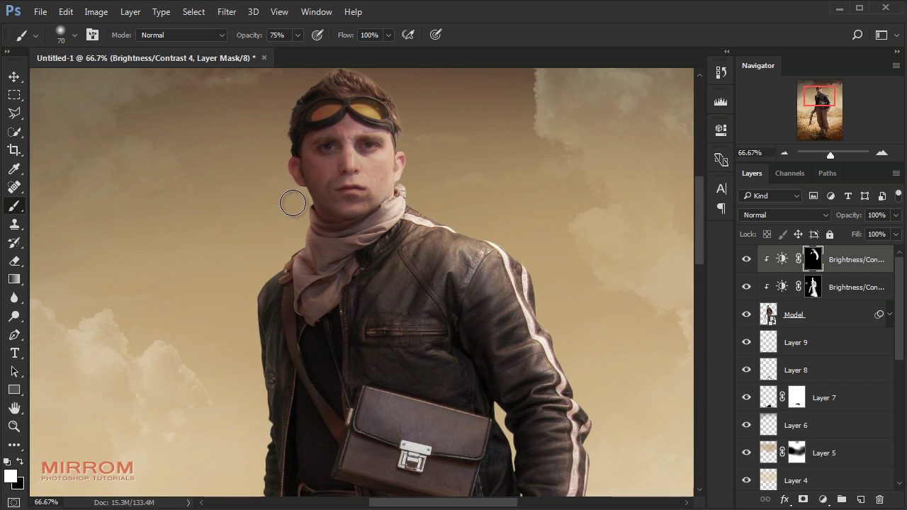
pyautogui.press('[')
pyautogui.press('[')
pyautogui.press('[')
pyautogui.scroll(-3, 269, 196)
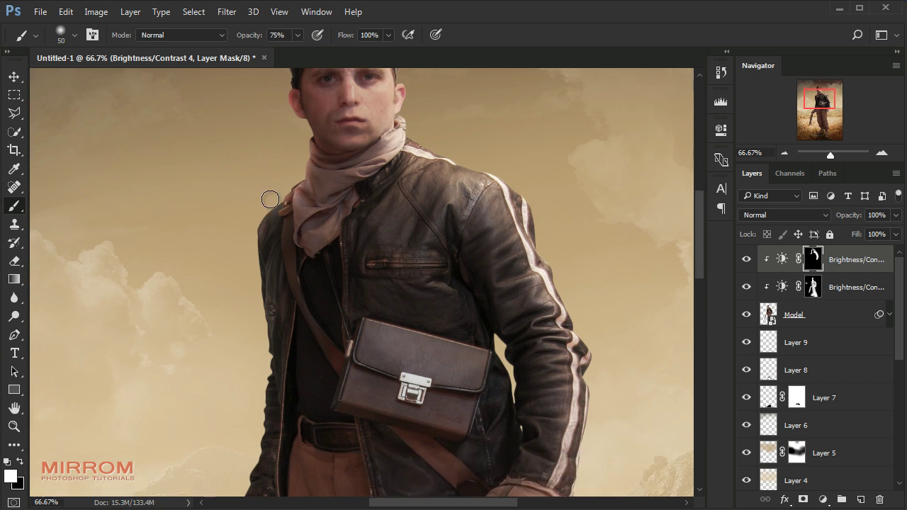
pyautogui.press(']')
pyautogui.press(']')
pyautogui.press(']')
pyautogui.scroll(-4, 234, 233)
pyautogui.scroll(-1, 227, 333)
pyautogui.scroll(1, 178, 233)
pyautogui.scroll(-3, 496, 340)
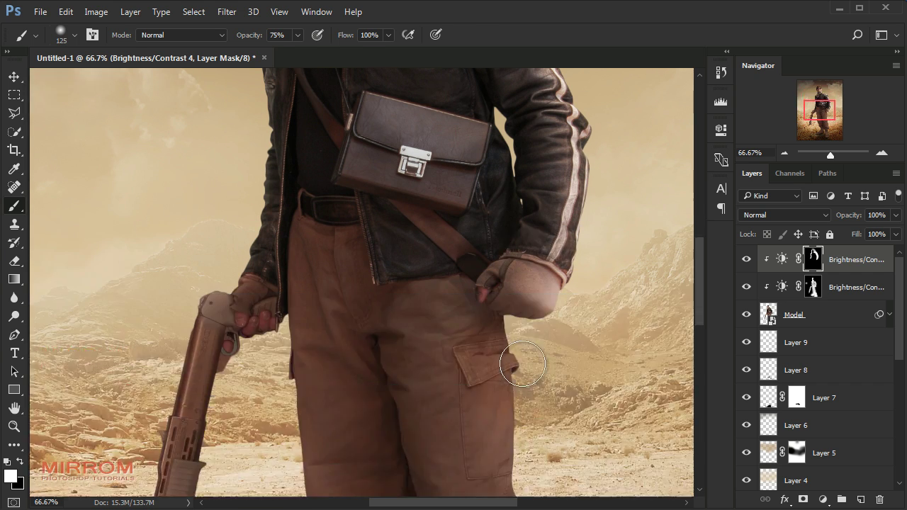
pyautogui.scroll(-3, 553, 213)
pyautogui.press(']')
pyautogui.scroll(-4, 542, 303)
pyautogui.press('[')
pyautogui.press('[')
pyautogui.press('[')
pyautogui.press('[')
pyautogui.press('[')
pyautogui.press('[')
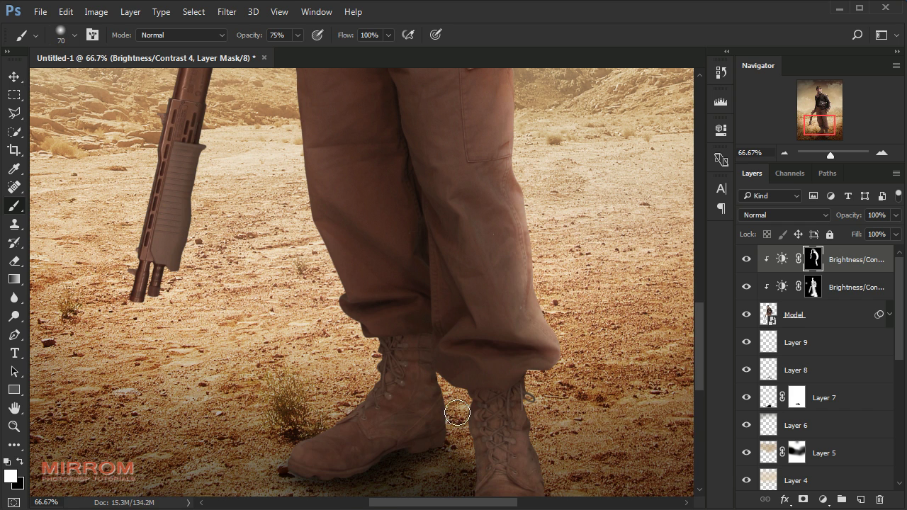
pyautogui.scroll(3, 562, 294)
pyautogui.scroll(5, 562, 293)
pyautogui.press('[')
pyautogui.press('[')
pyautogui.press('5')
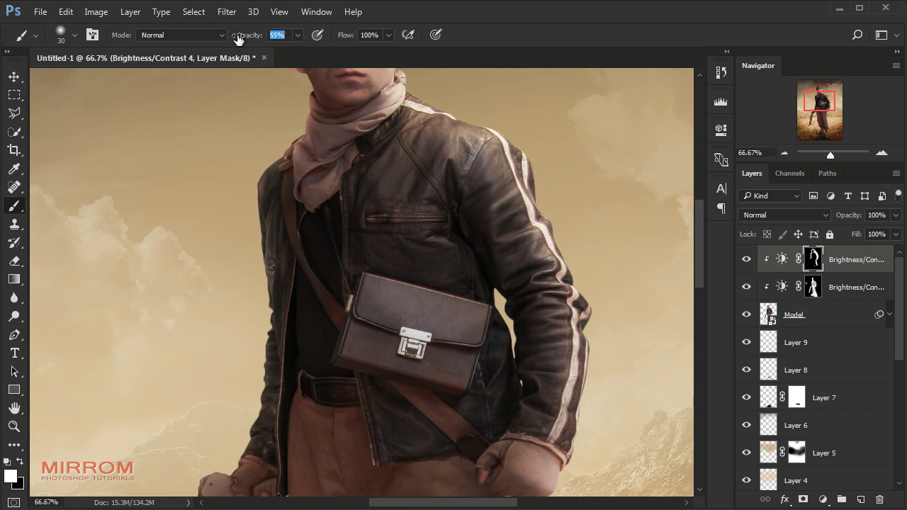
# Paint highlights along the right sleeve, bag top edge, collar and shoulder, then fit the image on screen.
pyautogui.moveTo(564, 320); pyautogui.dragTo(555, 396)
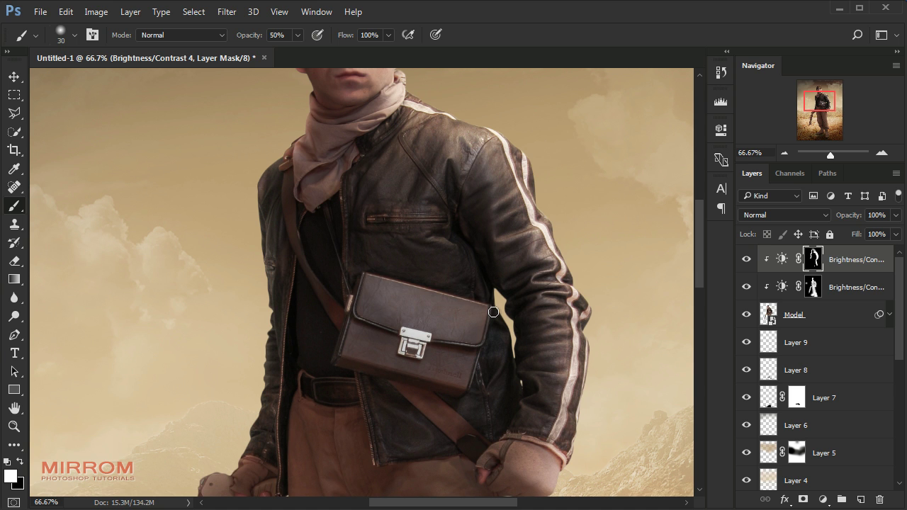
pyautogui.moveTo(493, 312); pyautogui.dragTo(362, 280)
pyautogui.moveTo(350, 118)
pyautogui.mouseDown()
pyautogui.moveTo(397, 151)
pyautogui.moveTo(474, 159)
pyautogui.mouseUp()
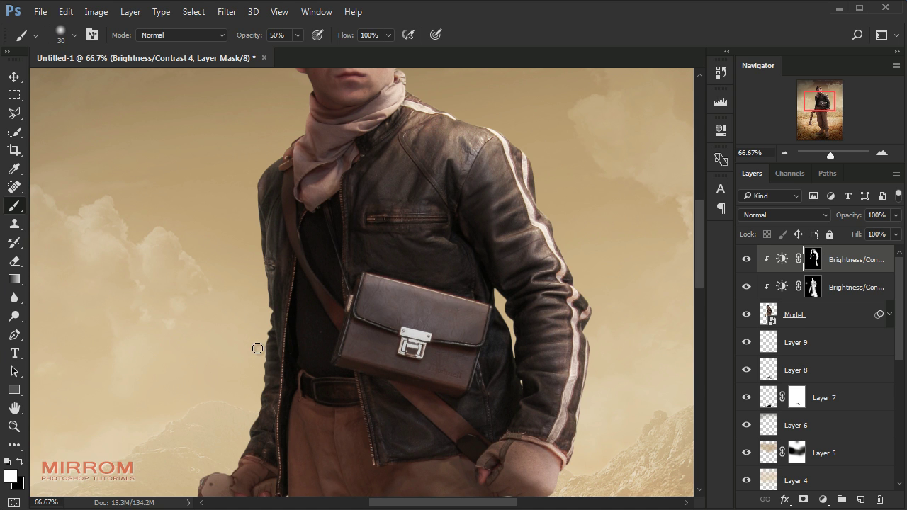
pyautogui.scroll(-5, 474, 352)
pyautogui.hotkey('ctrl', '0')
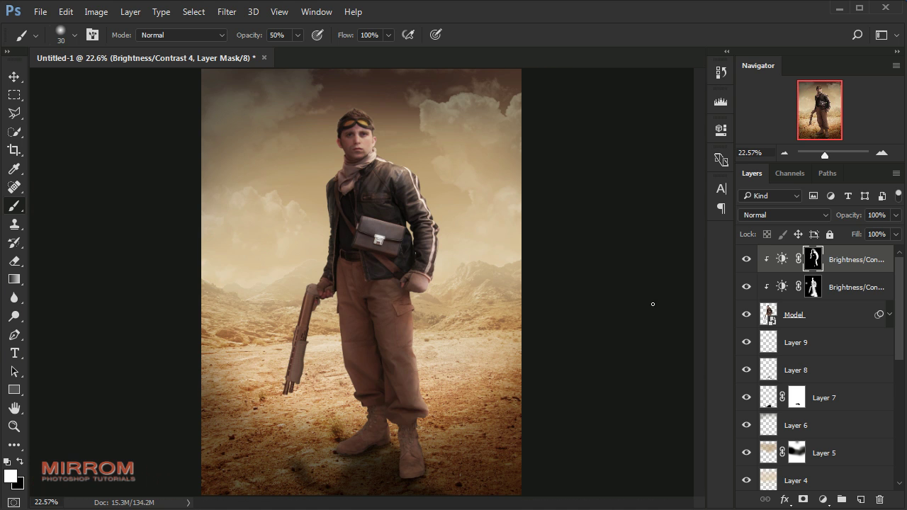
# Add a Curves adjustment layer above the top Brightness/Contrast layer.
pyautogui.press('v')
pyautogui.click(782, 259)
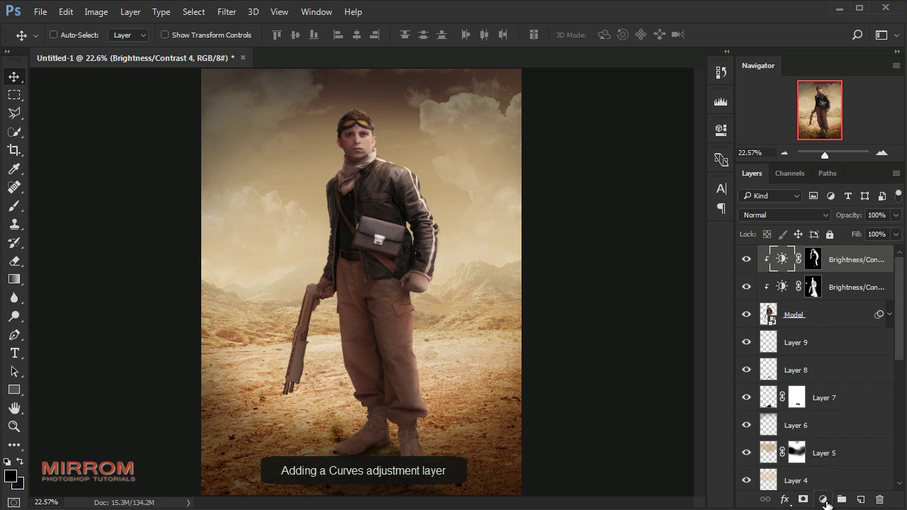
pyautogui.click(825, 501)
pyautogui.click(774, 277)
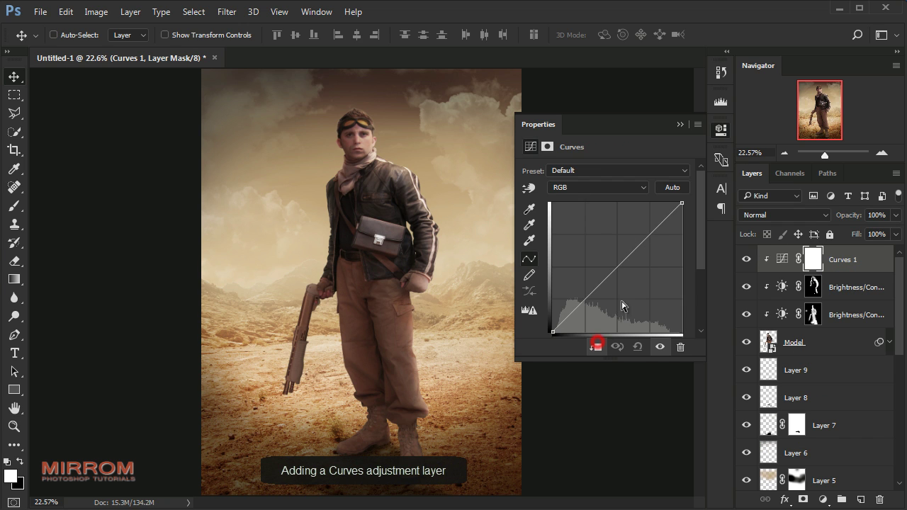
# Add a midtone point to the RGB curve, nudge it slightly, and compare before and after.
pyautogui.click(633, 257)
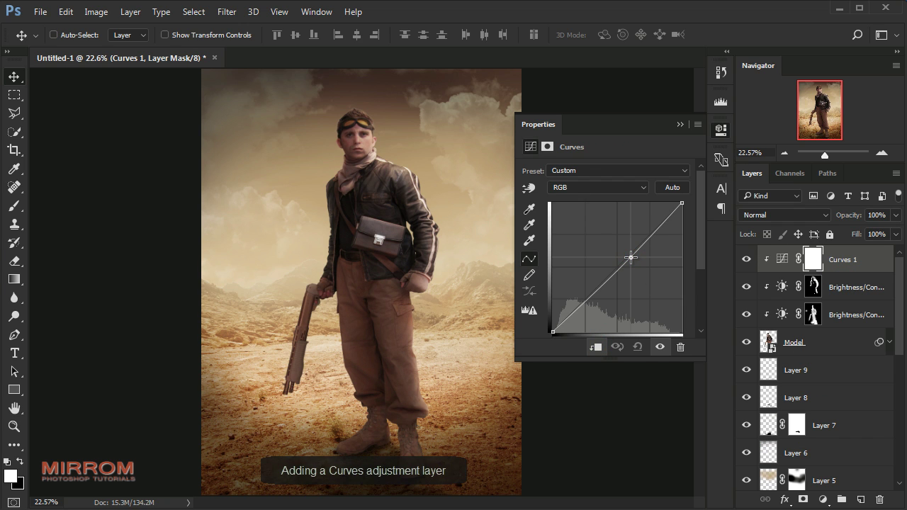
pyautogui.moveTo(631, 256); pyautogui.dragTo(624, 262)
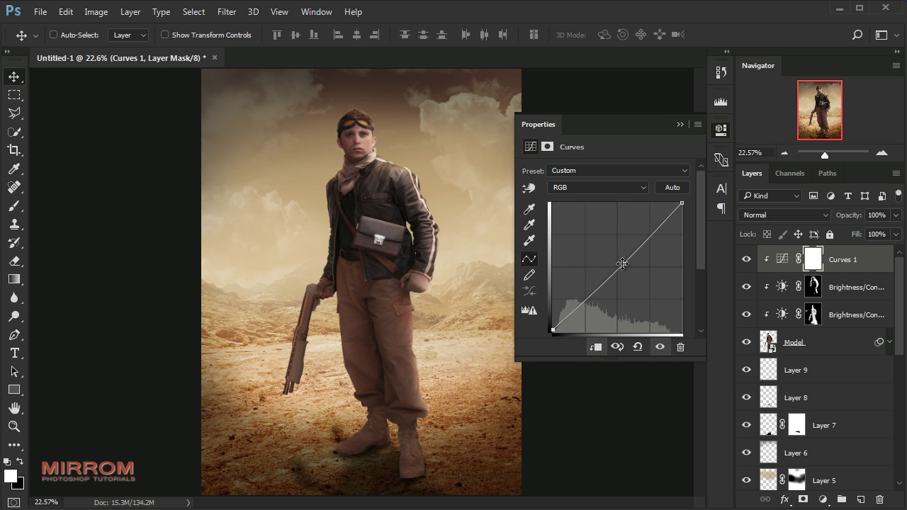
pyautogui.click(746, 261)
pyautogui.click(685, 124)
pyautogui.click(746, 260)
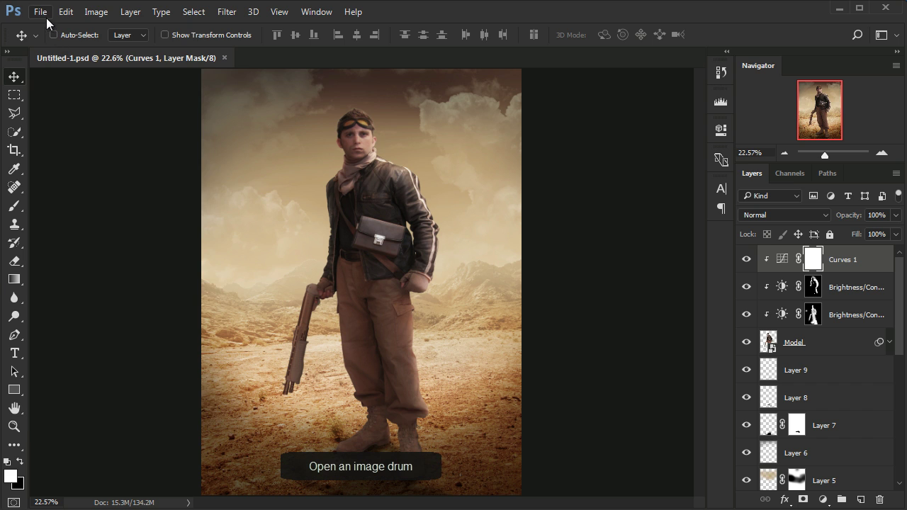
# Open the oil drum image and outline the lying drum with the Polygonal Lasso.
pyautogui.click(40, 11)
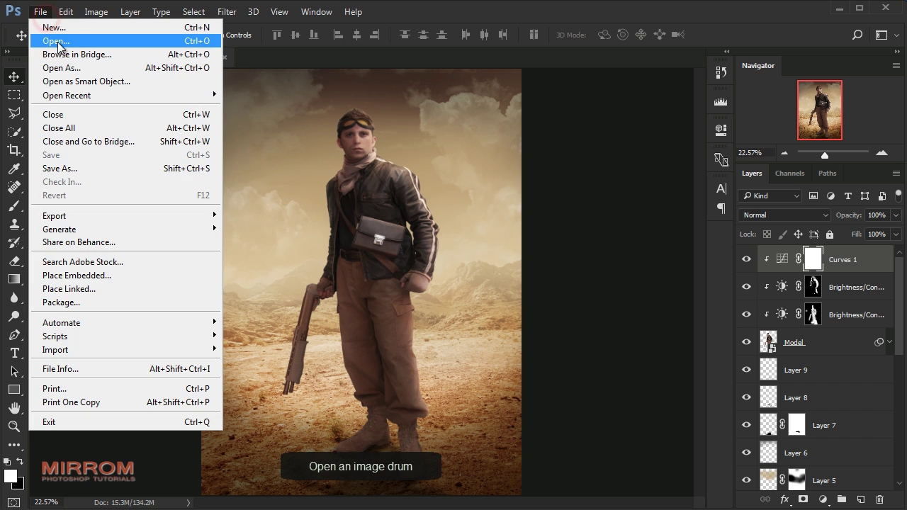
pyautogui.click(82, 41)
pyautogui.click(14, 114)
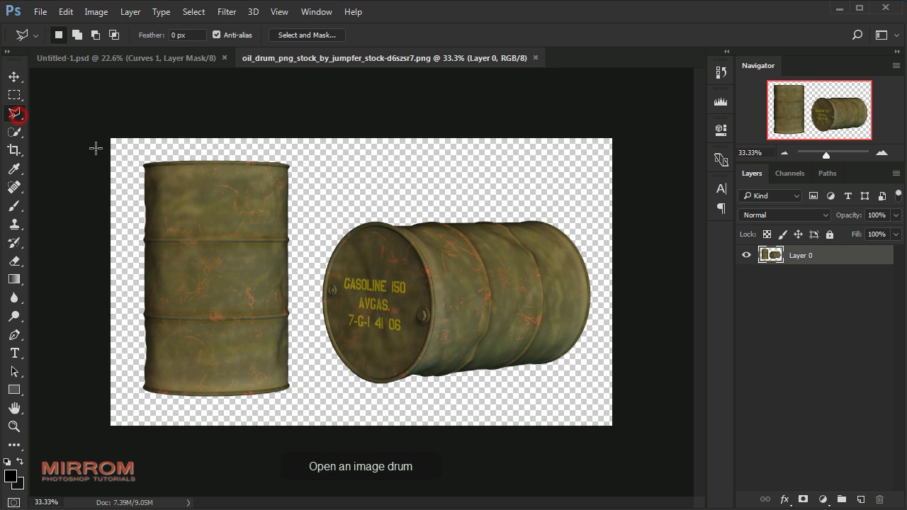
pyautogui.click(336, 227)
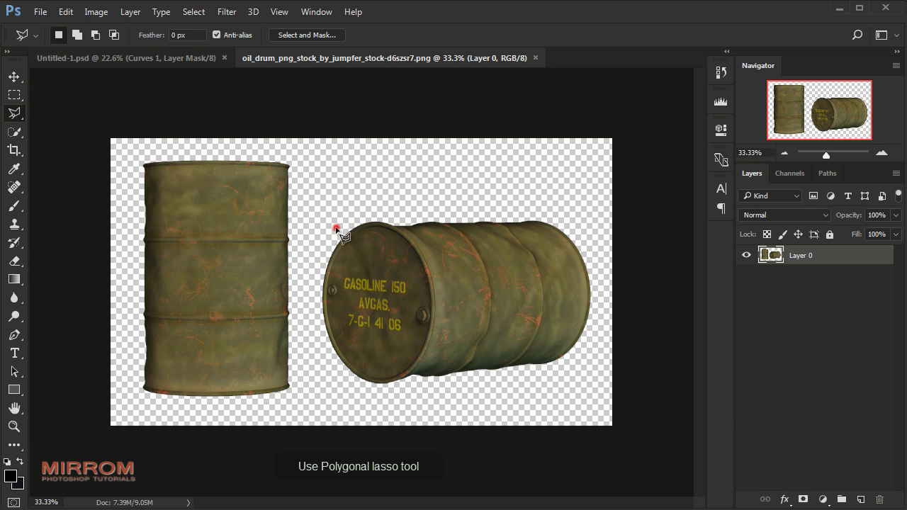
pyautogui.click(450, 195)
pyautogui.click(537, 196)
pyautogui.click(601, 221)
pyautogui.click(603, 307)
pyautogui.click(580, 375)
pyautogui.click(460, 416)
pyautogui.click(338, 404)
pyautogui.click(310, 350)
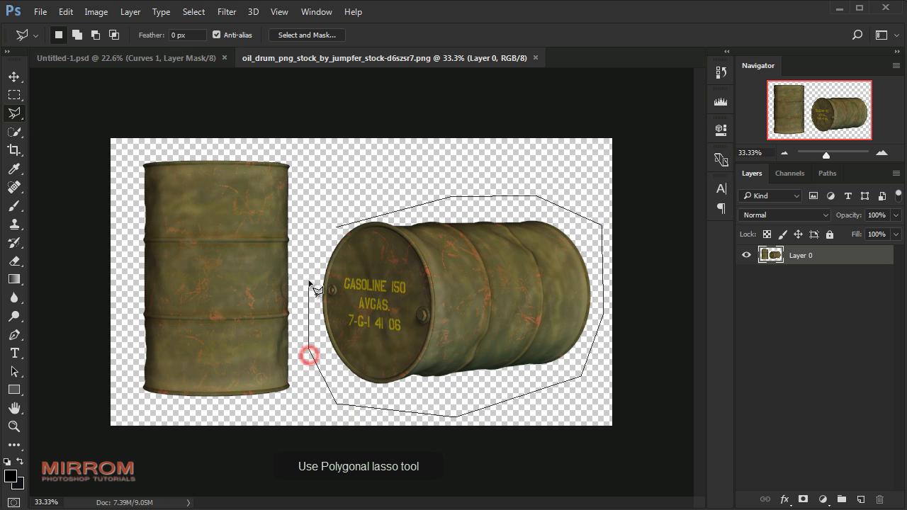
pyautogui.click(310, 255)
pyautogui.click(336, 228)
# Cut the lying drum onto its own layer and position it in front of the standing drum.
pyautogui.rightClick(487, 214)
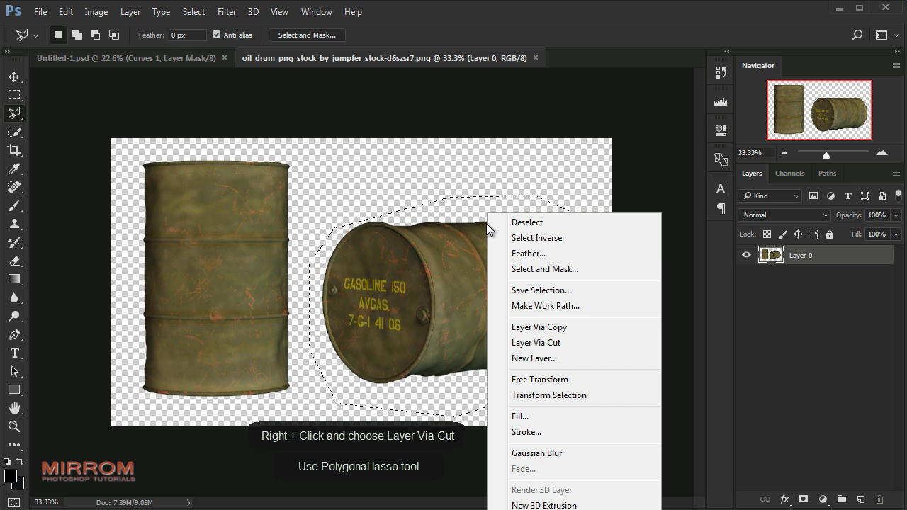
pyautogui.click(512, 343)
pyautogui.press('v')
pyautogui.moveTo(482, 322); pyautogui.dragTo(328, 332)
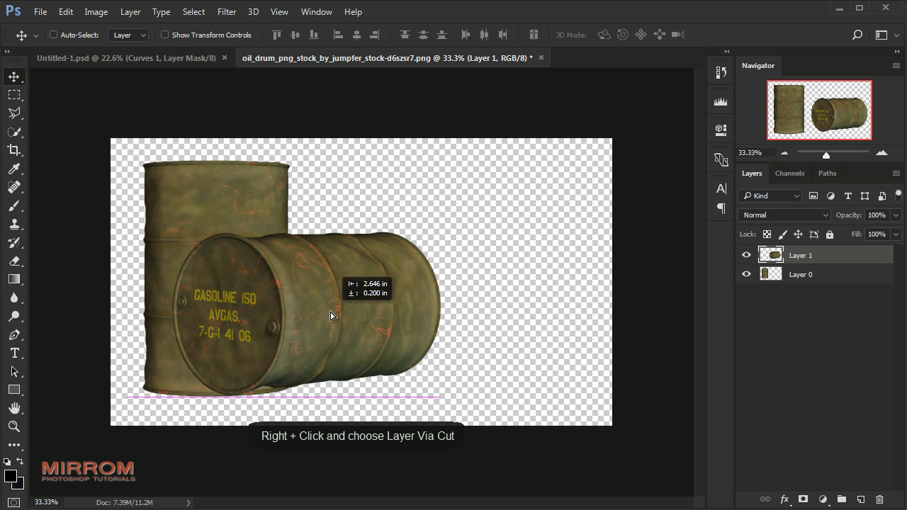
pyautogui.hotkey('shift', 'Right')
pyautogui.hotkey('shift', 'Right')
pyautogui.hotkey('shift', 'Right')
pyautogui.hotkey('shift', 'Down')
pyautogui.hotkey('shift', 'Down')
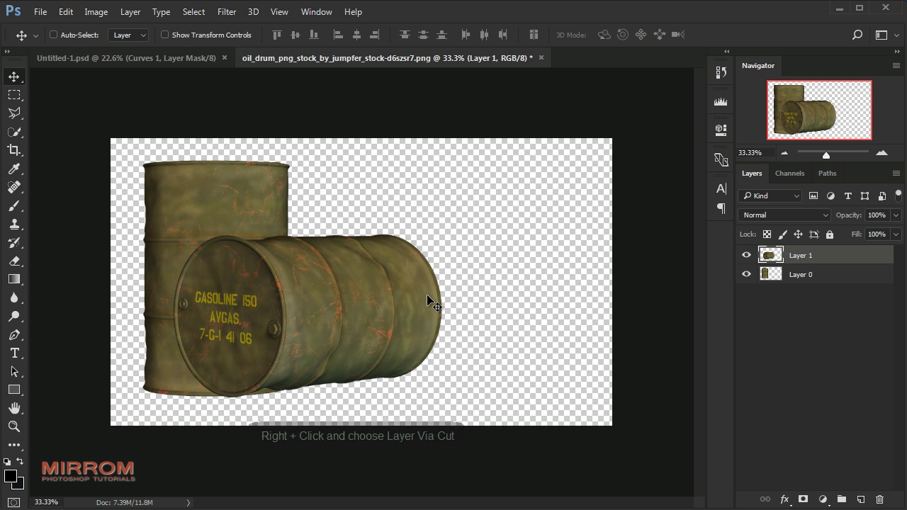
pyautogui.hotkey('shift', 'Down')
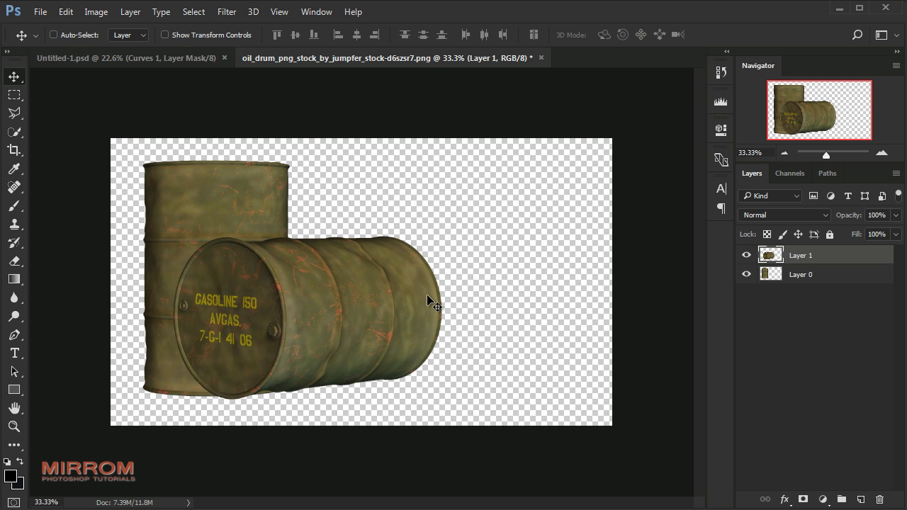
pyautogui.press('Left')
pyautogui.press('Left')
pyautogui.press('Left')
pyautogui.press('Down')
pyautogui.press('Down')
pyautogui.press('Down')
pyautogui.keyDown('shift'); pyautogui.click(810, 277); pyautogui.keyUp('shift')
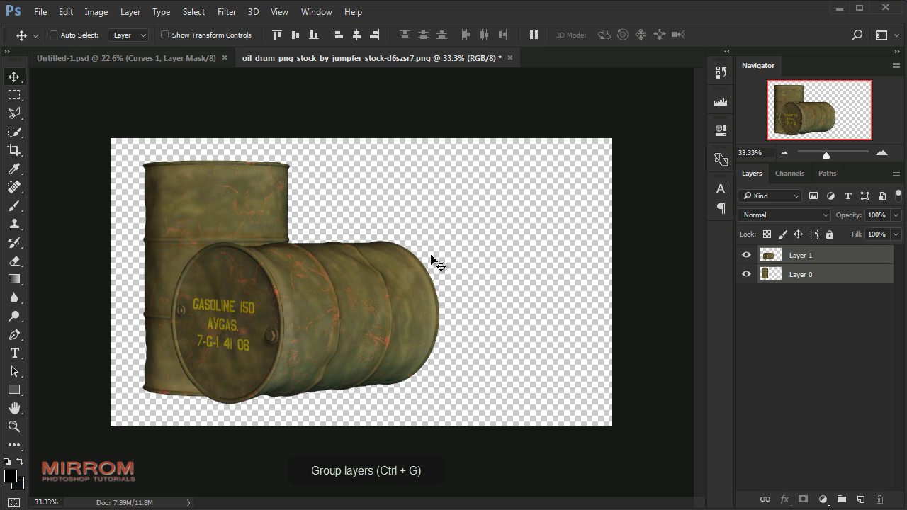
# Group both drum layers, bring the group into Untitled-1, close the drum file, and place it below Layer 7.
pyautogui.hotkey('ctrl', 'g')
pyautogui.moveTo(308, 250); pyautogui.dragTo(375, 220)
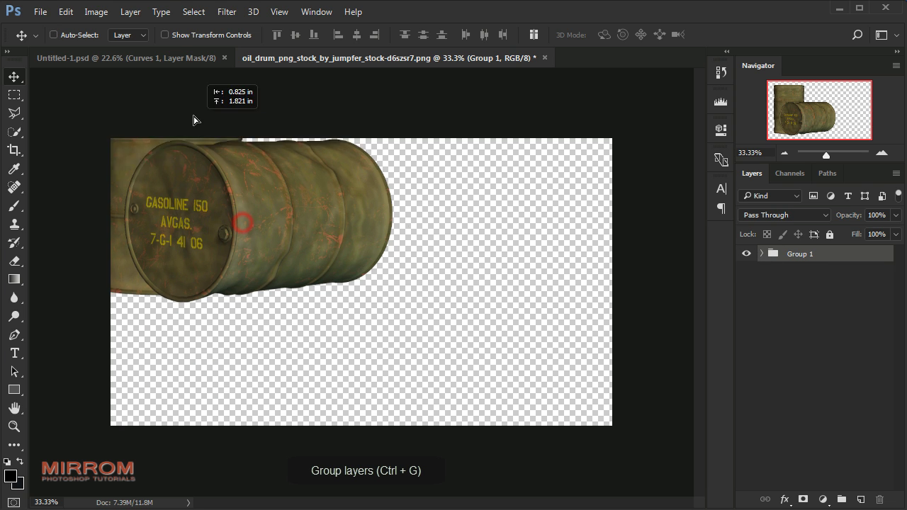
pyautogui.click(527, 57)
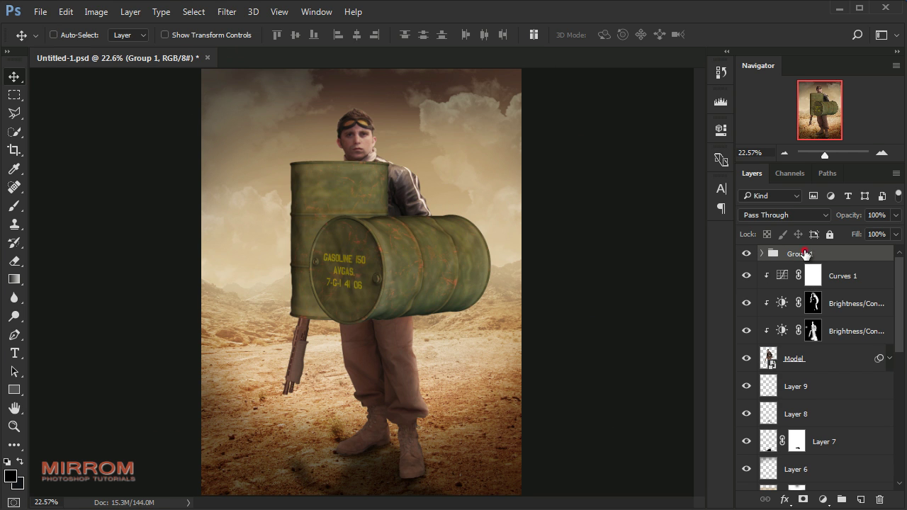
pyautogui.moveTo(805, 253); pyautogui.dragTo(793, 453)
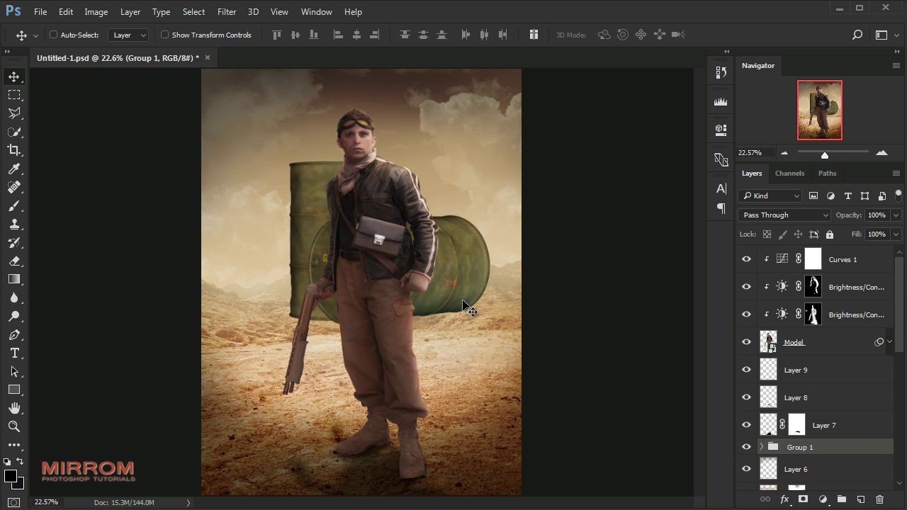
pyautogui.moveTo(464, 305); pyautogui.dragTo(433, 375)
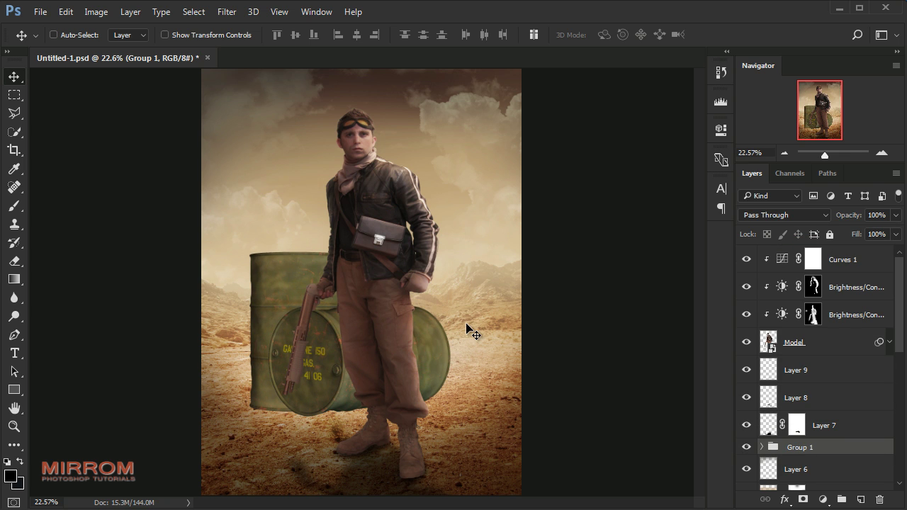
# Scale the drum group down and fine-tune its position beside the soldier's legs.
pyautogui.hotkey('ctrl', 't')
pyautogui.moveTo(451, 253); pyautogui.dragTo(416, 290)
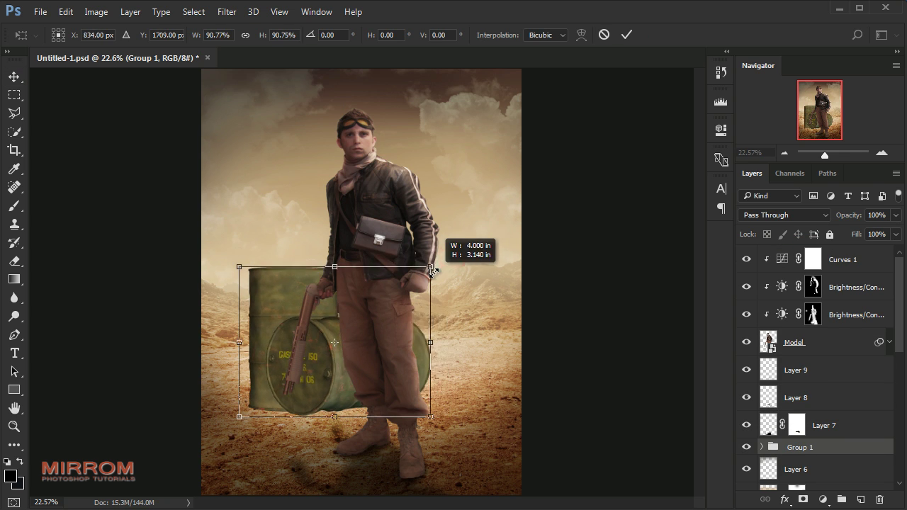
pyautogui.press('Return')
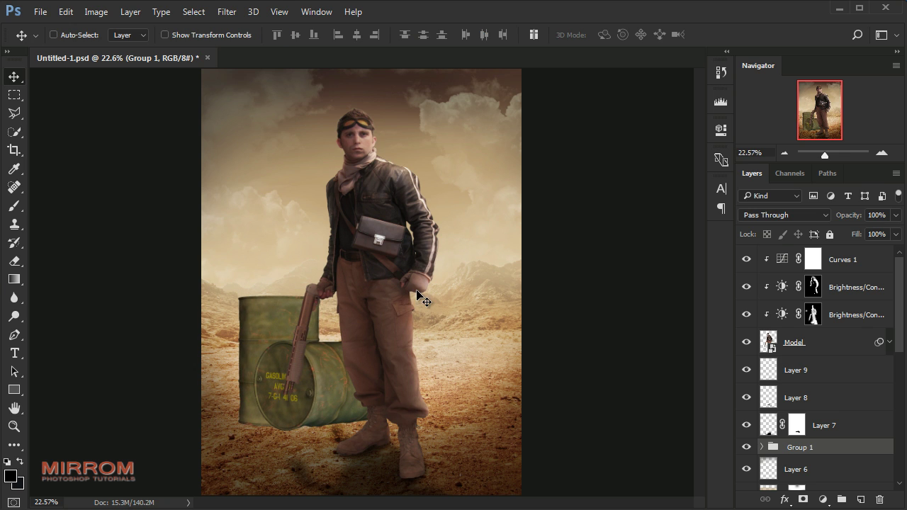
pyautogui.hotkey('ctrl', 't')
pyautogui.moveTo(369, 429); pyautogui.dragTo(383, 418)
pyautogui.press('Return')
pyautogui.hotkey('shift', 'Right')
pyautogui.hotkey('shift', 'Right')
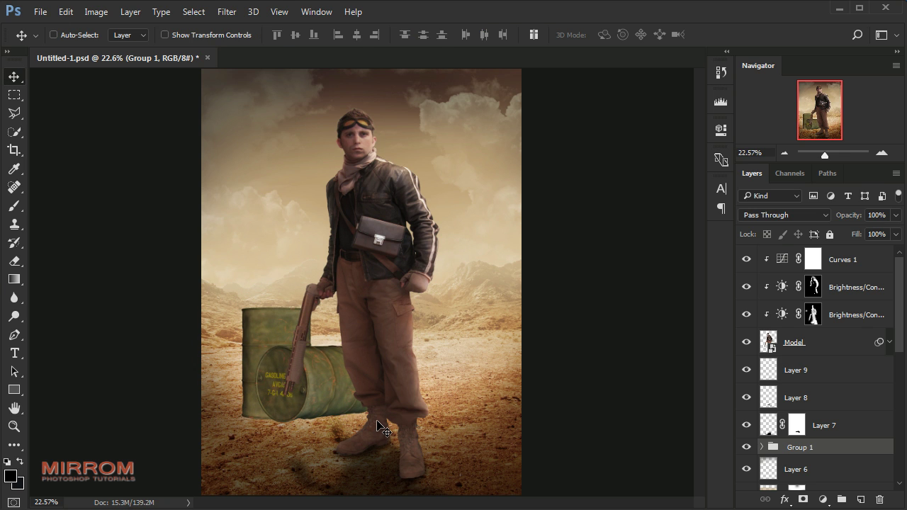
pyautogui.hotkey('shift', 'Down')
pyautogui.hotkey('shift', 'Down')
pyautogui.hotkey('ctrl', 't')
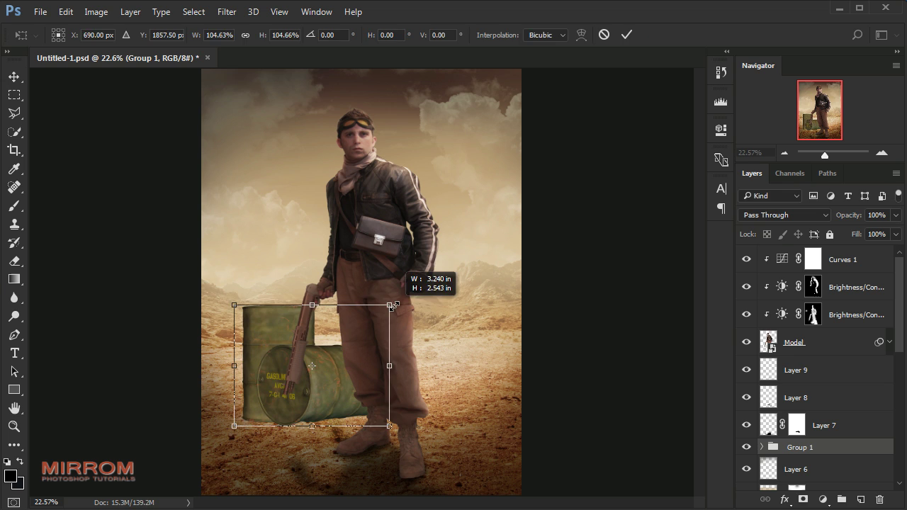
pyautogui.moveTo(389, 311); pyautogui.dragTo(389, 305)
pyautogui.press('Return')
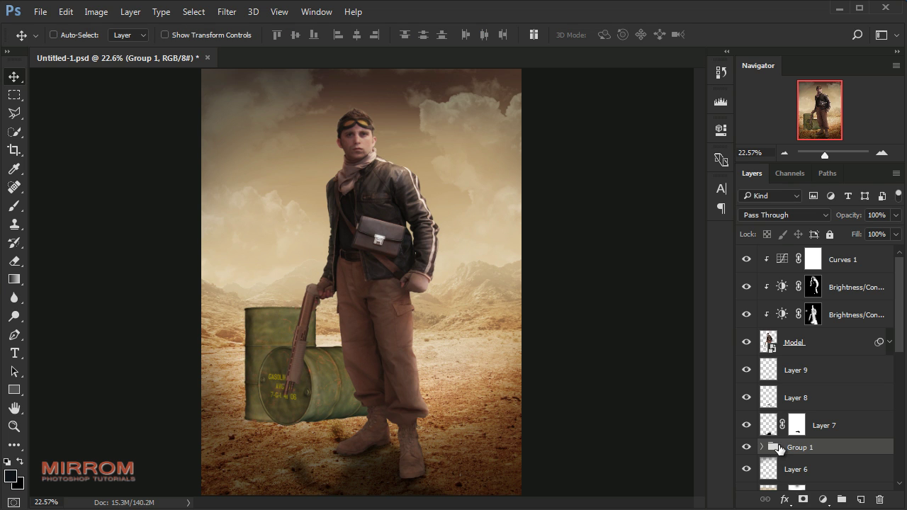
# Create Layer 10 above Layer 6 in Multiply mode, with a 600 px brush at 27% opacity.
pyautogui.click(795, 470)
pyautogui.scroll(-1, 815, 425)
pyautogui.click(861, 500)
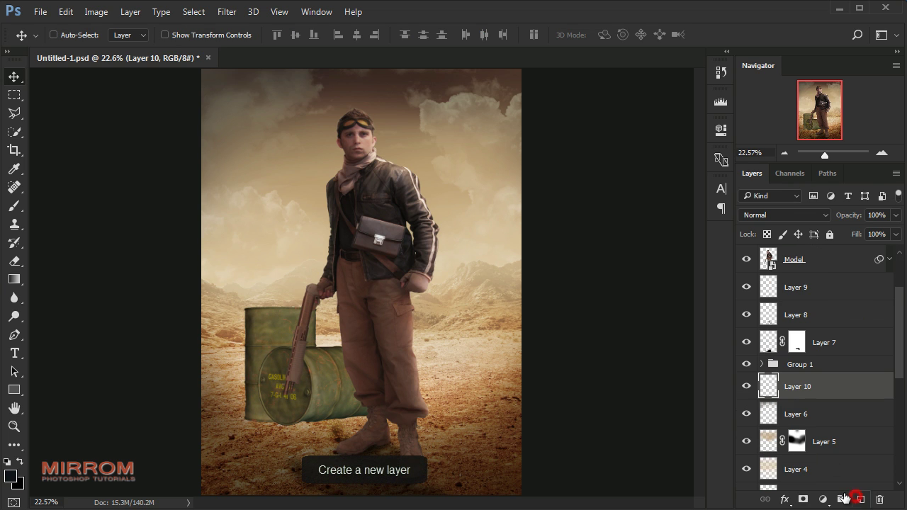
pyautogui.press('b')
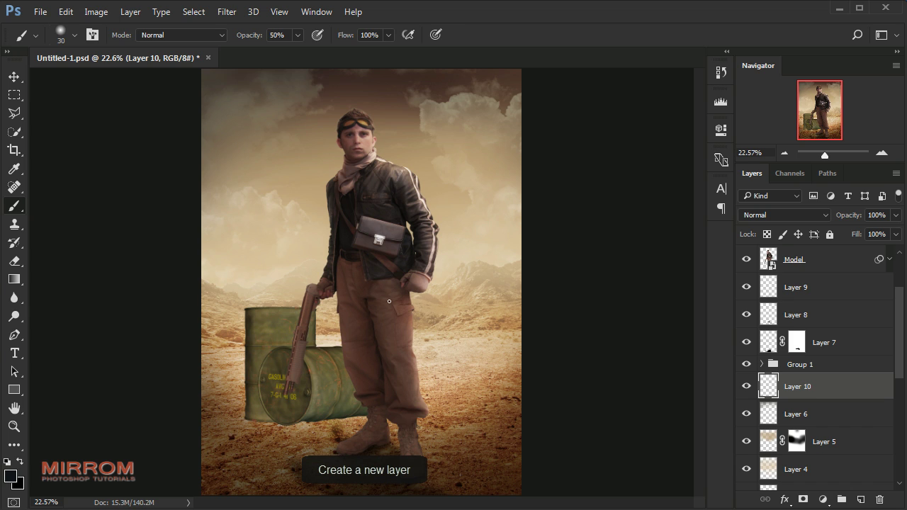
pyautogui.press(']')
pyautogui.press(']')
pyautogui.press(']')
pyautogui.click(298, 34)
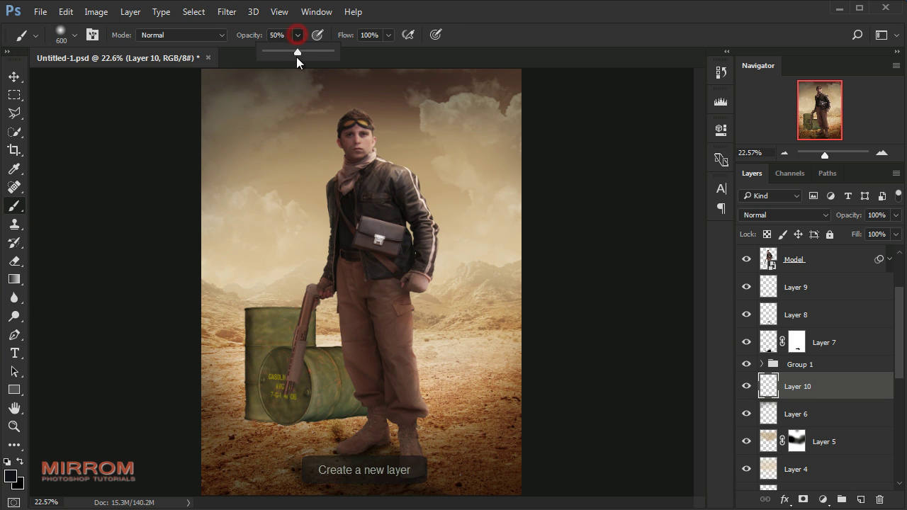
pyautogui.moveTo(298, 51); pyautogui.dragTo(289, 55)
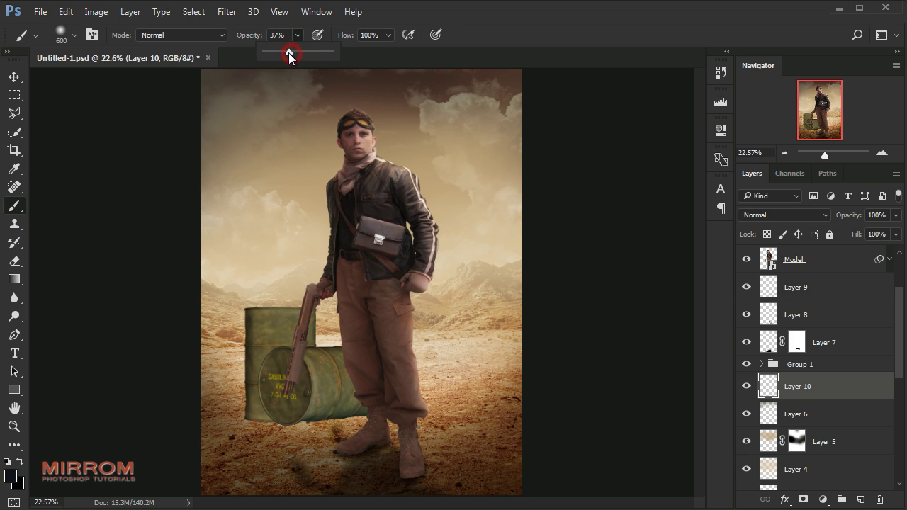
pyautogui.click(117, 163)
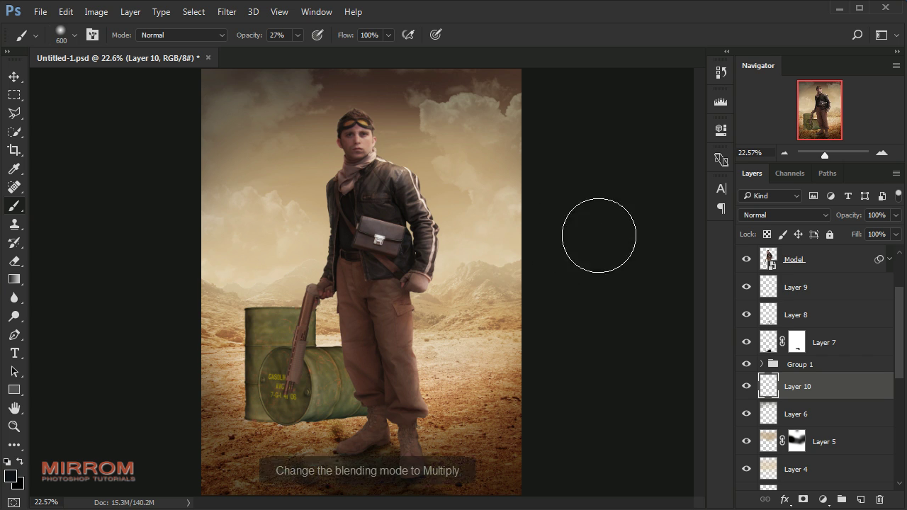
pyautogui.click(760, 215)
pyautogui.click(760, 259)
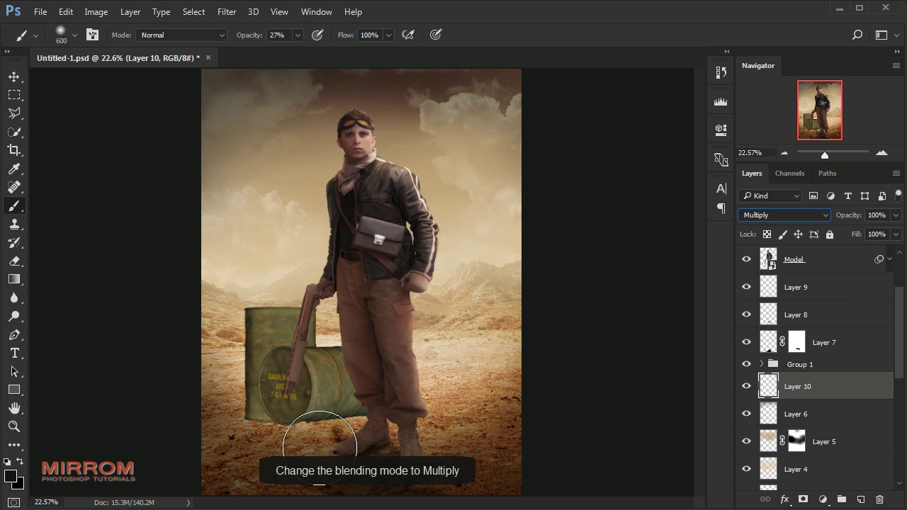
# Paint a soft shadow around the left boot and under the drums' base, varying brush size.
pyautogui.moveTo(311, 433); pyautogui.dragTo(361, 447)
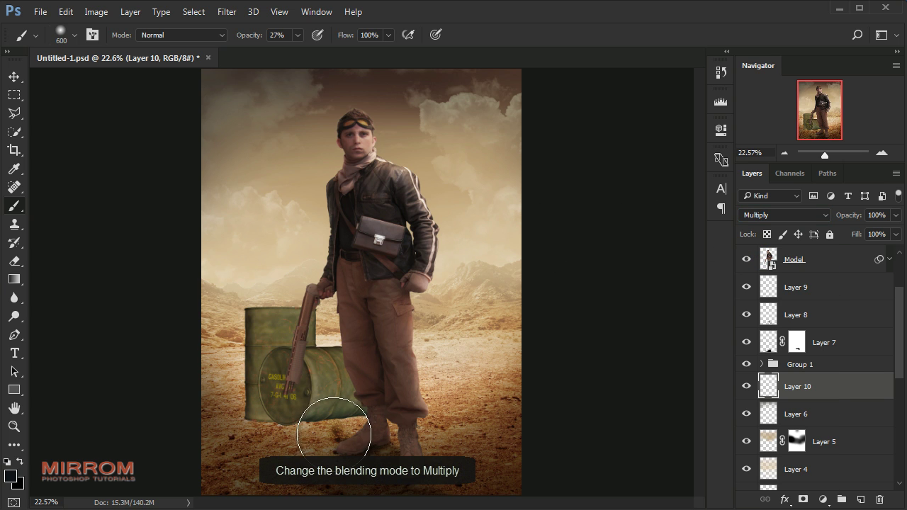
pyautogui.press('[')
pyautogui.press('[')
pyautogui.press('[')
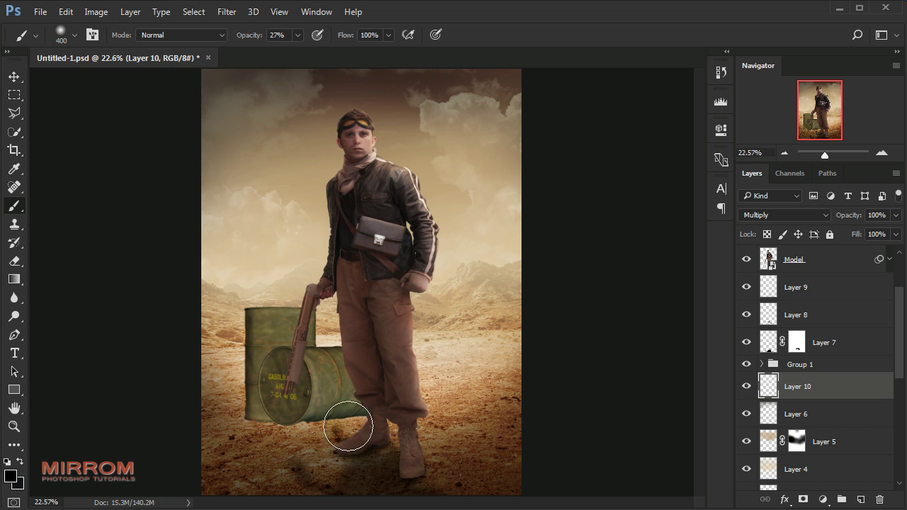
pyautogui.moveTo(355, 416)
pyautogui.mouseDown()
pyautogui.moveTo(257, 415)
pyautogui.moveTo(325, 421)
pyautogui.mouseUp()
pyautogui.press('[')
pyautogui.press(']')
pyautogui.press(']')
pyautogui.press('[')
pyautogui.press('[')
pyautogui.press('[')
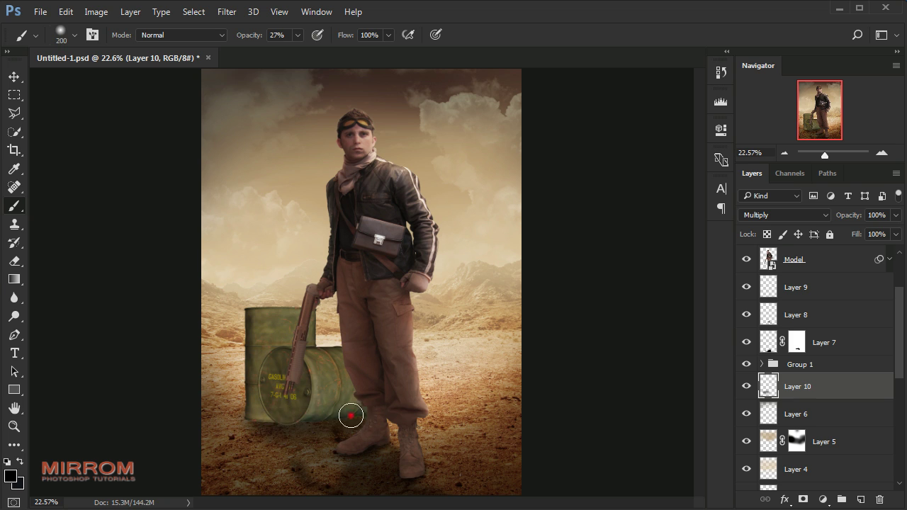
pyautogui.press(']')
pyautogui.press(']')
pyautogui.press(']')
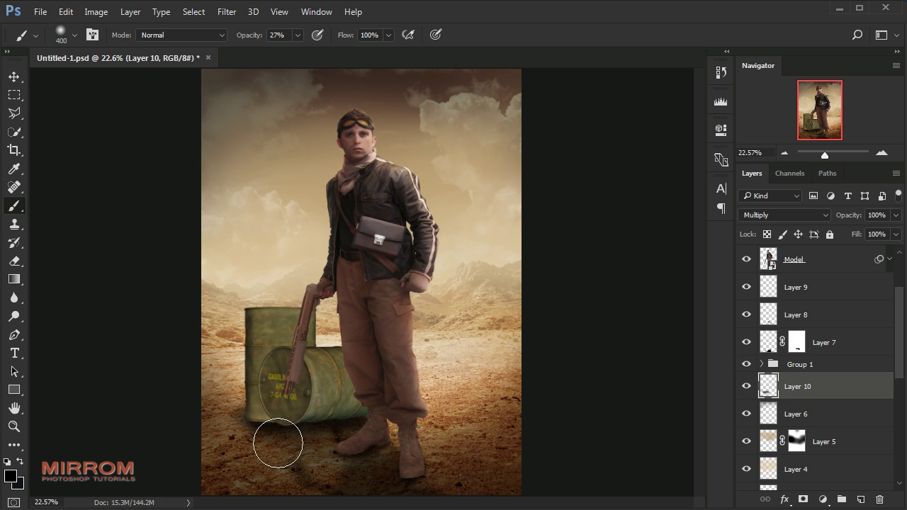
pyautogui.moveTo(279, 439)
pyautogui.mouseDown()
pyautogui.moveTo(265, 436)
pyautogui.moveTo(334, 431)
pyautogui.moveTo(273, 431)
pyautogui.mouseUp()
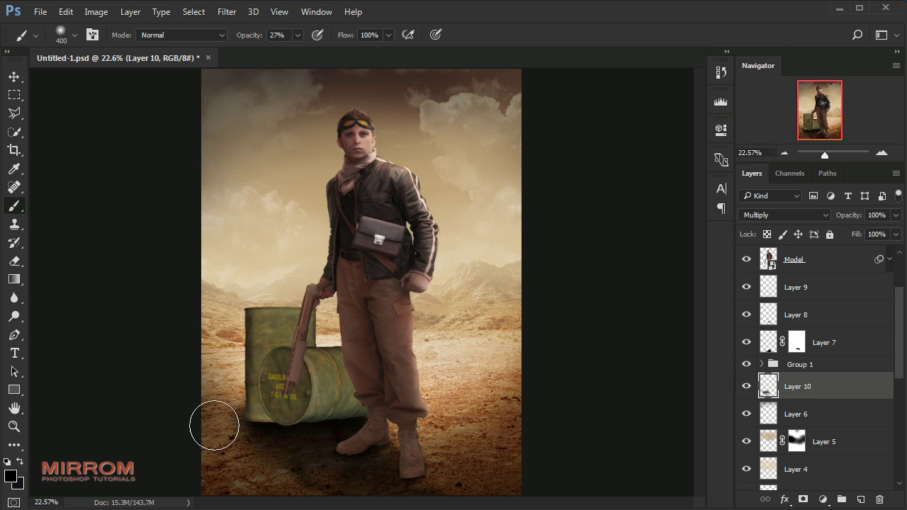
pyautogui.click(270, 448)
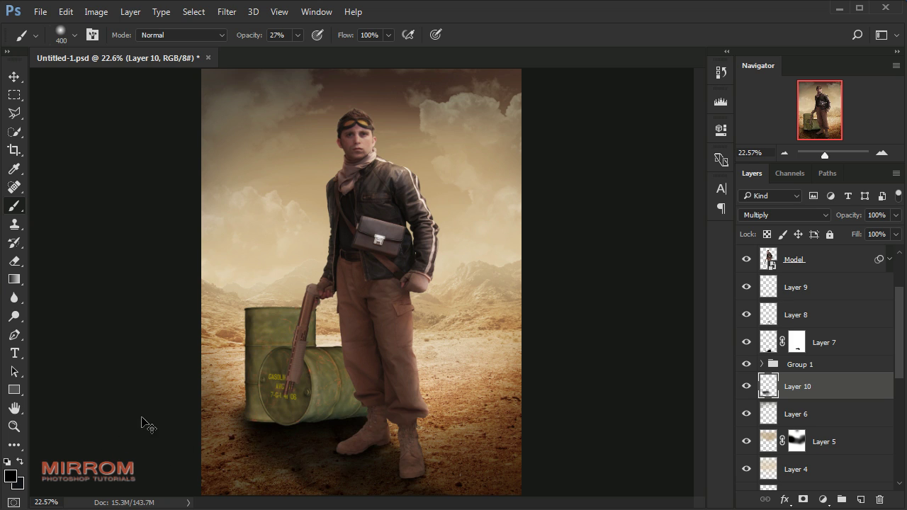
# Set the shadow layer opacity to 88% and erase stray shadow at the drum's lower-left edge.
pyautogui.click(894, 217)
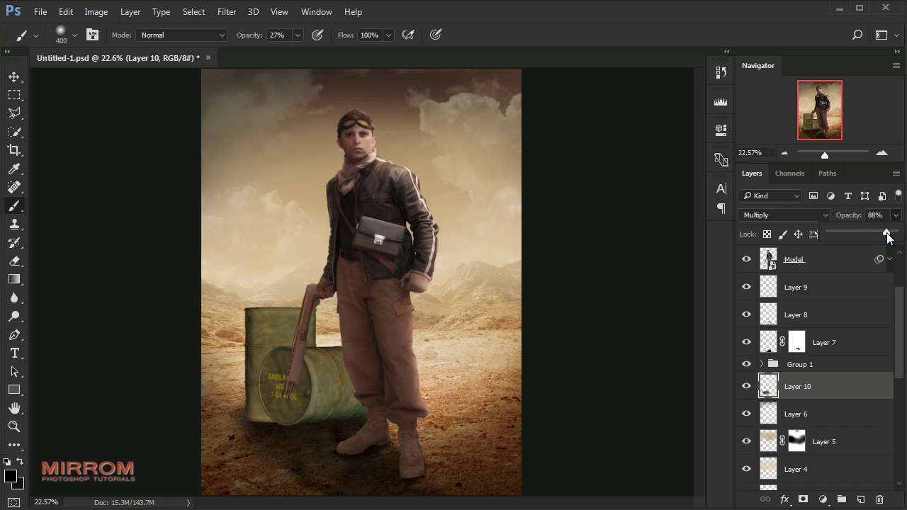
pyautogui.click(888, 237)
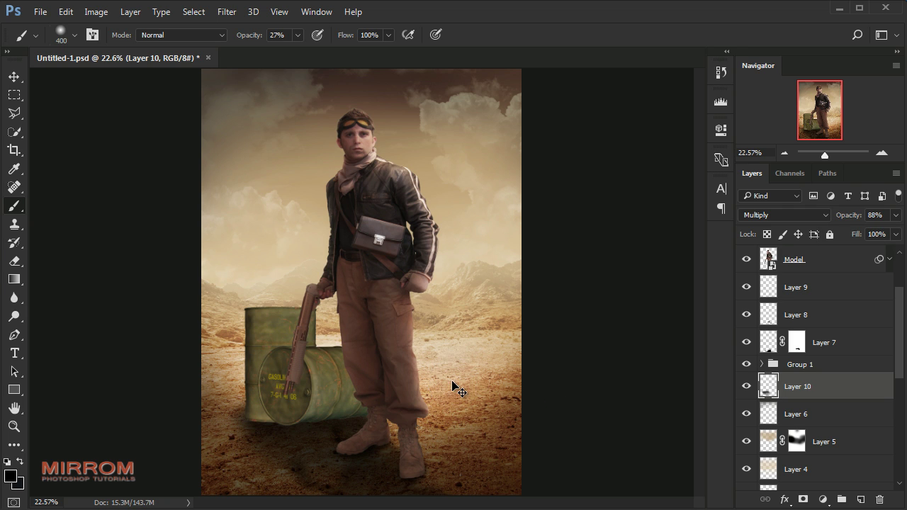
pyautogui.hotkey('ctrl', '+')
pyautogui.scroll(-3, 454, 374)
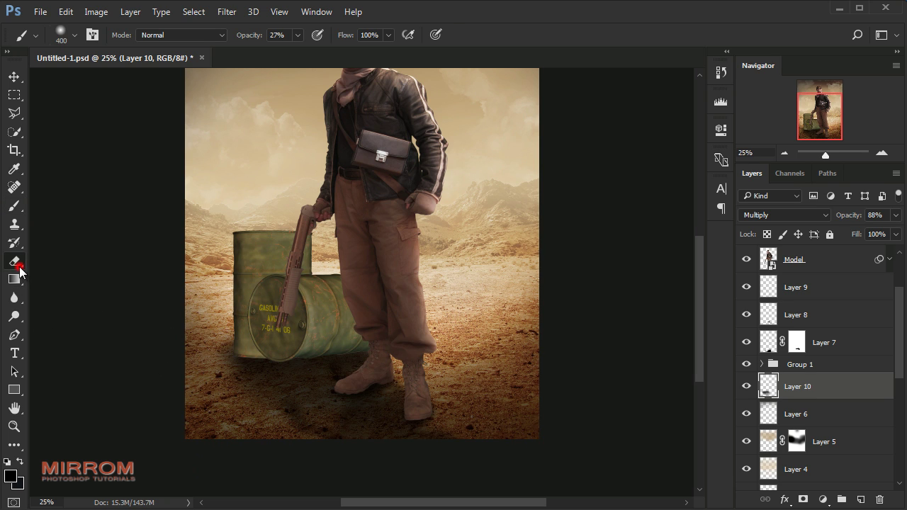
pyautogui.click(14, 261)
pyautogui.moveTo(239, 324)
pyautogui.mouseDown()
pyautogui.moveTo(223, 344)
pyautogui.moveTo(236, 330)
pyautogui.moveTo(182, 334)
pyautogui.mouseUp()
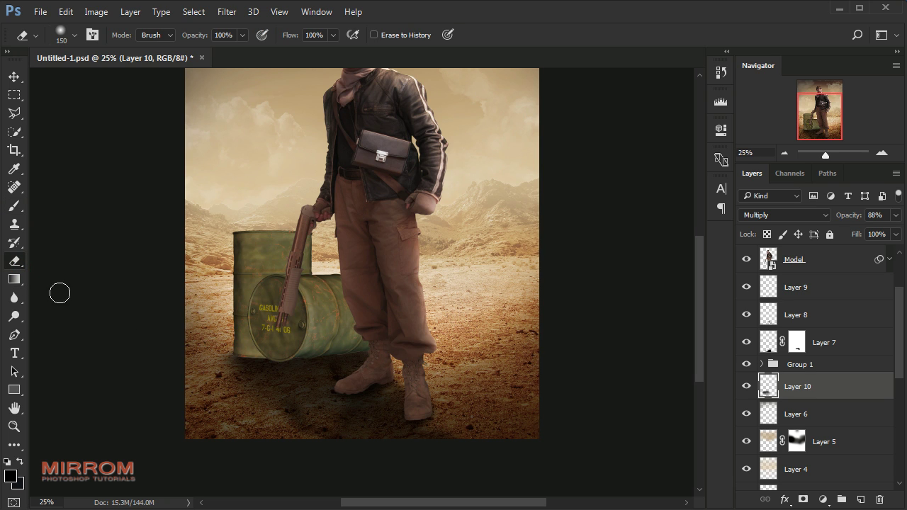
pyautogui.press('v')
pyautogui.hotkey('ctrl', '0')
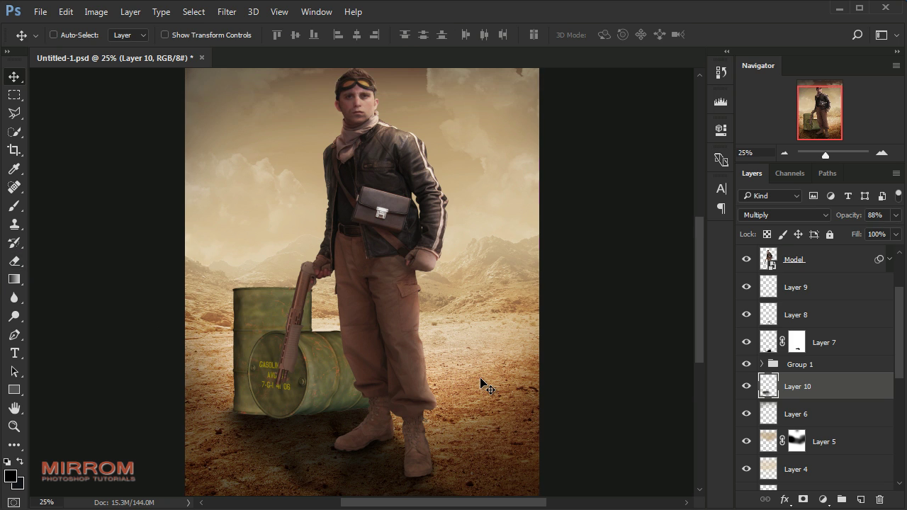
# Clip a new Brightness/Contrast adjustment to Group 1 with Brightness 58 and Contrast -5.
pyautogui.click(802, 366)
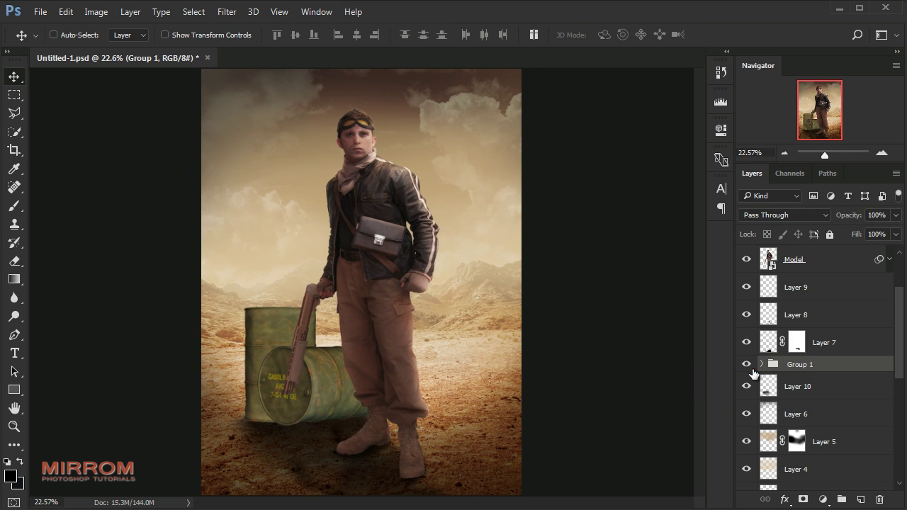
pyautogui.click(824, 499)
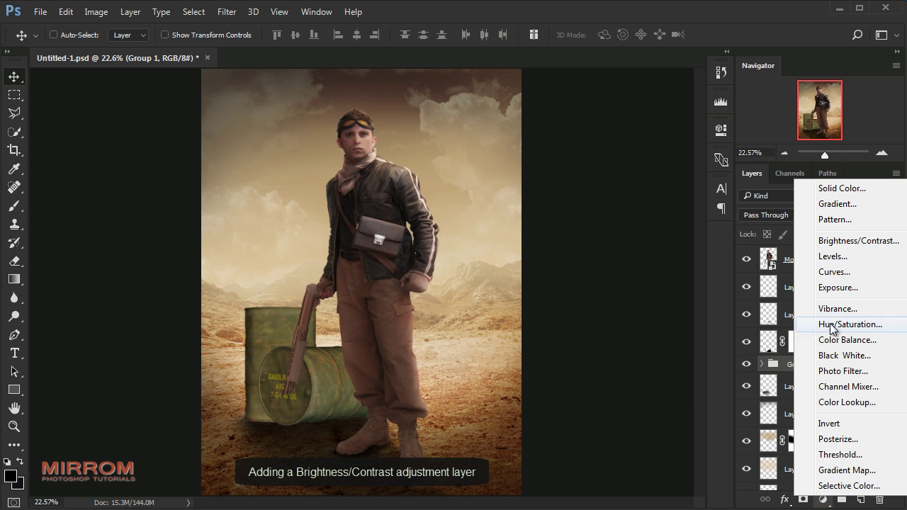
pyautogui.click(838, 241)
pyautogui.click(597, 348)
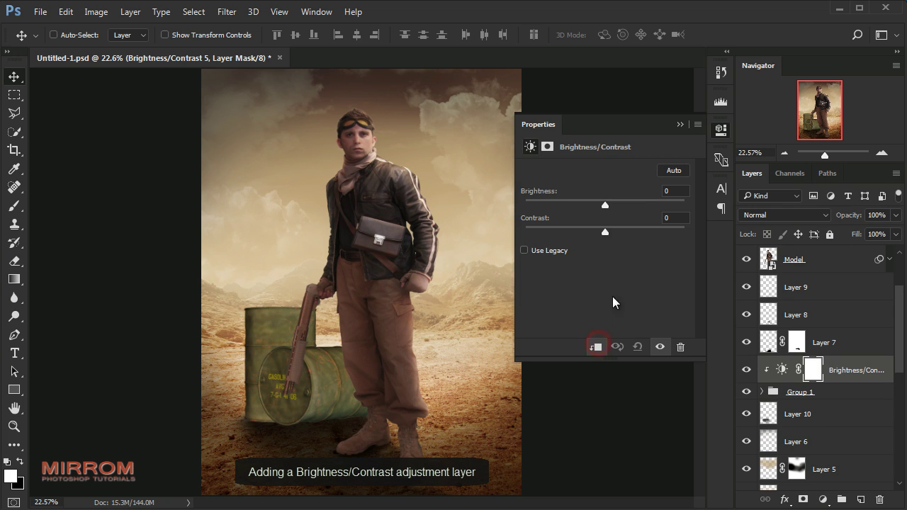
pyautogui.moveTo(606, 206)
pyautogui.mouseDown()
pyautogui.moveTo(636, 211)
pyautogui.moveTo(596, 235)
pyautogui.mouseUp()
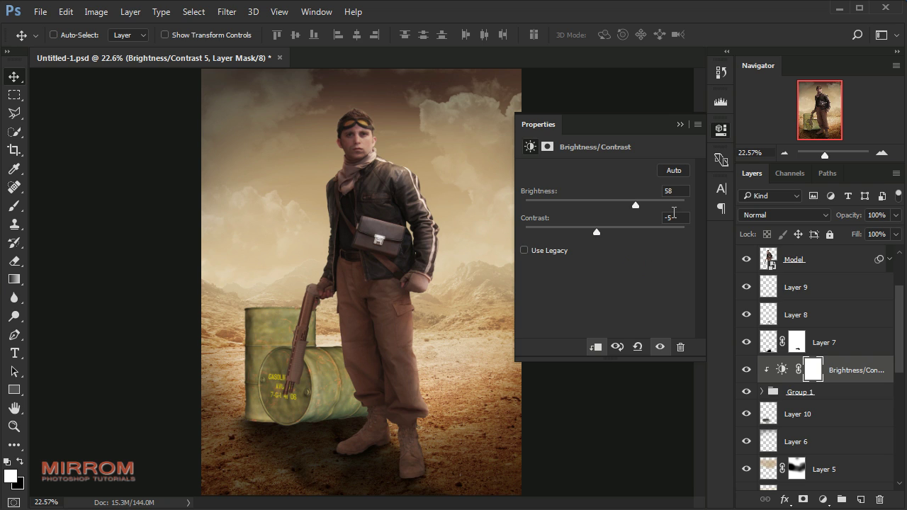
pyautogui.click(685, 126)
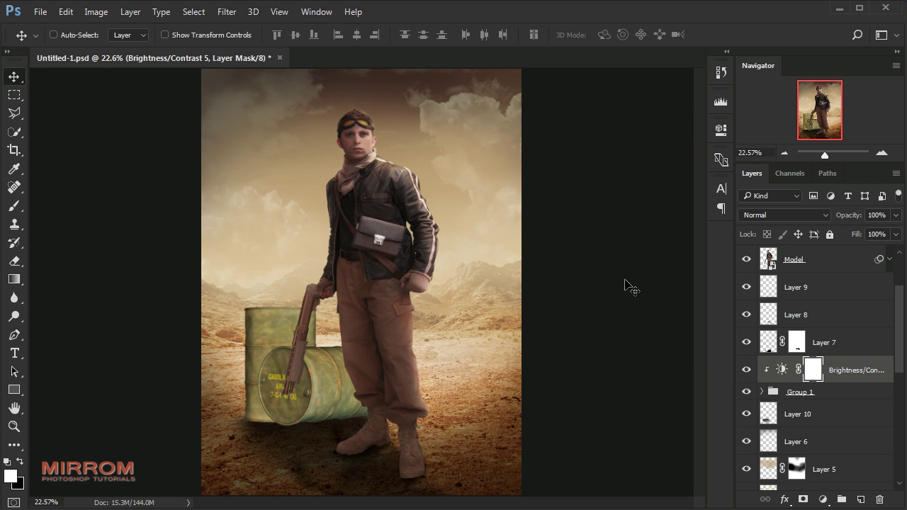
pyautogui.click(800, 397)
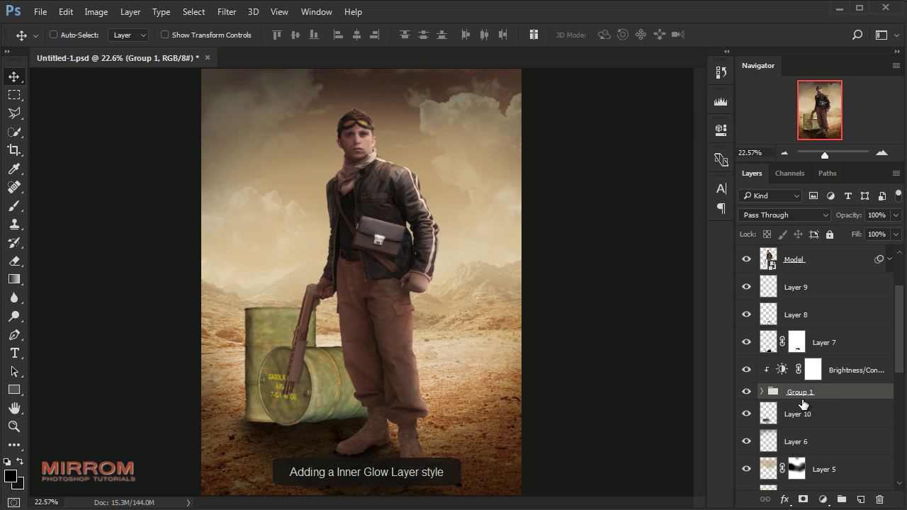
# Give Group 1 a white Inner Glow of about 31 px in Soft Light blend mode.
pyautogui.click(785, 500)
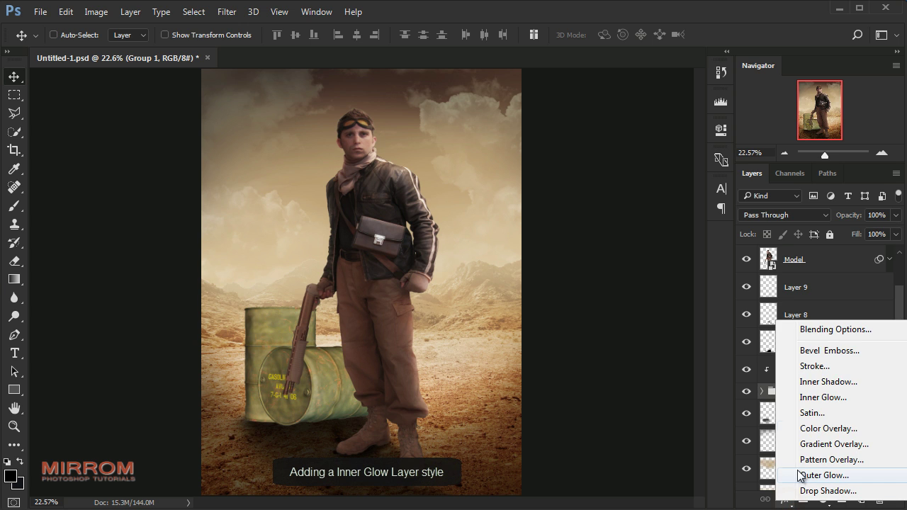
pyautogui.click(823, 398)
pyautogui.moveTo(441, 54); pyautogui.dragTo(481, 136)
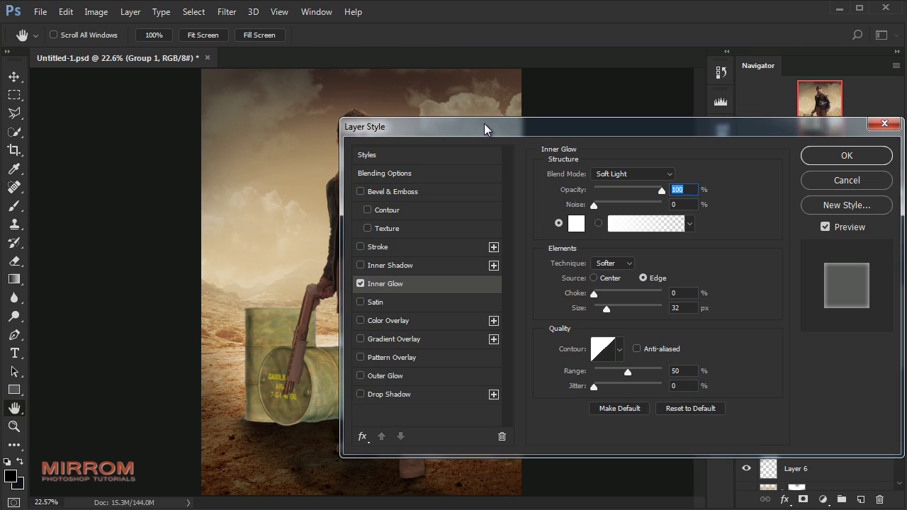
pyautogui.click(618, 175)
pyautogui.click(617, 326)
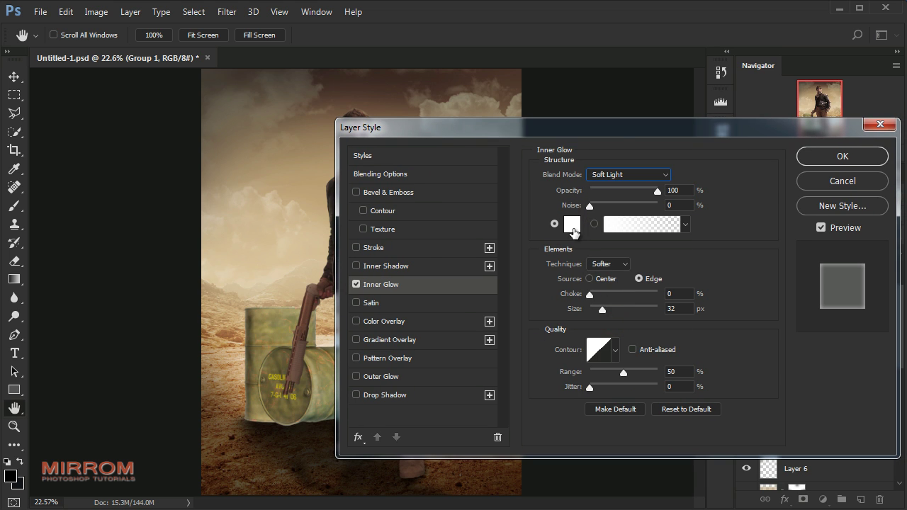
pyautogui.click(572, 225)
pyautogui.click(569, 186)
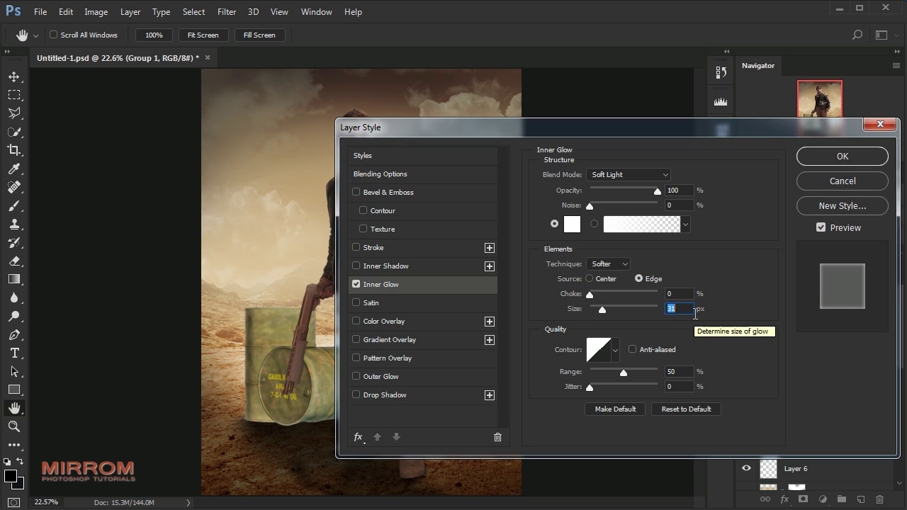
pyautogui.click(843, 157)
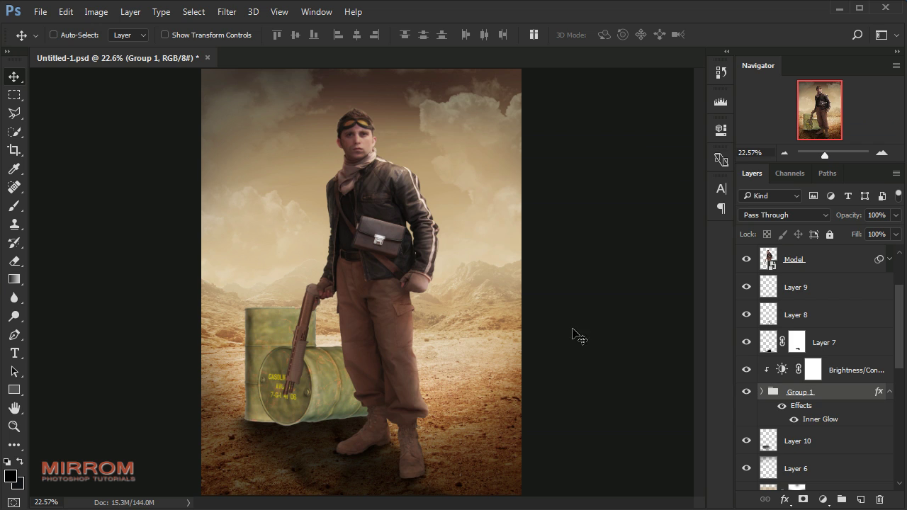
# Turn Group 1's Inner Glow effect into its own layer above Brightness/Contrast.
pyautogui.click(889, 392)
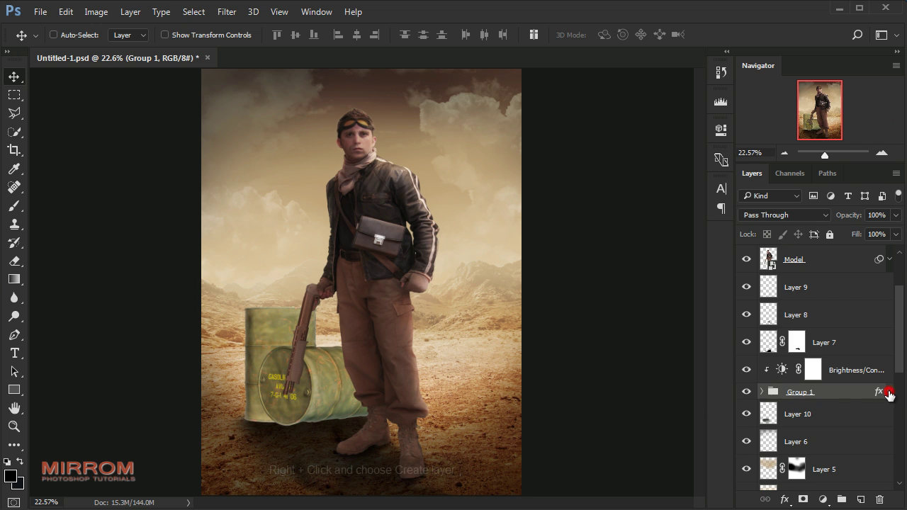
pyautogui.rightClick(891, 397)
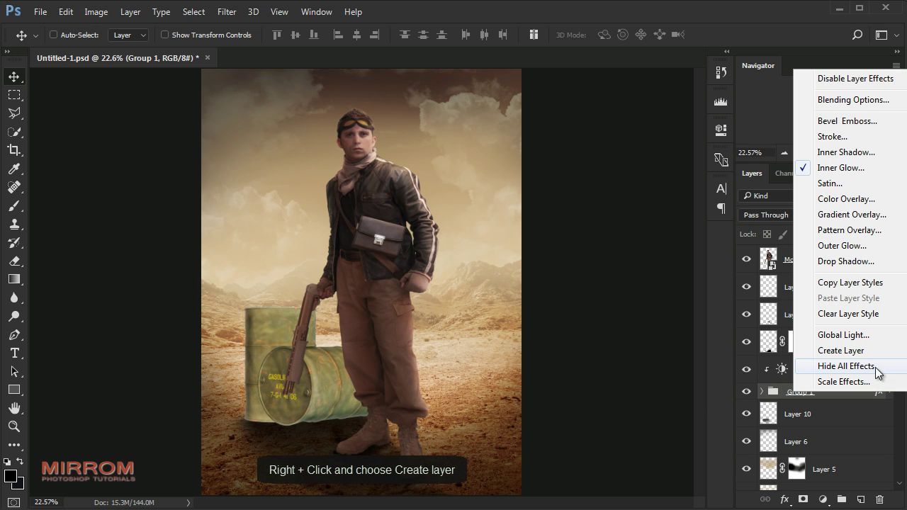
pyautogui.click(857, 354)
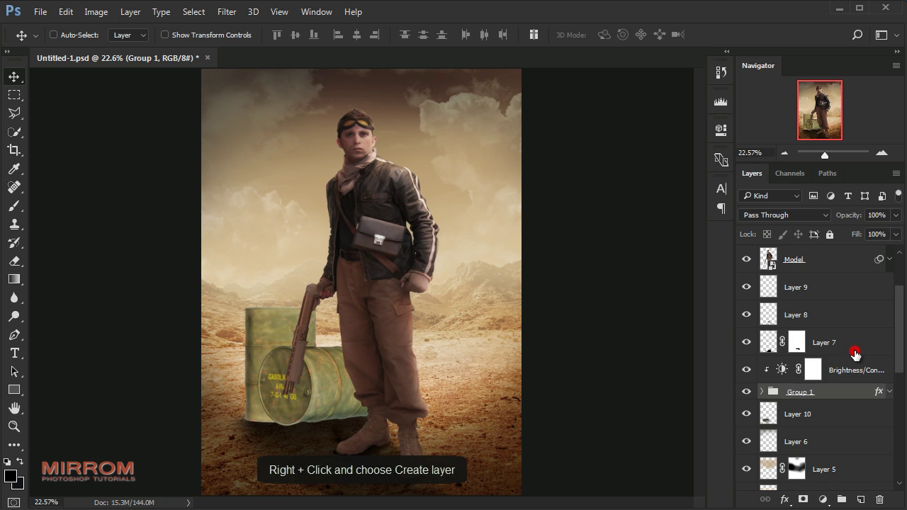
pyautogui.moveTo(827, 397); pyautogui.dragTo(830, 370)
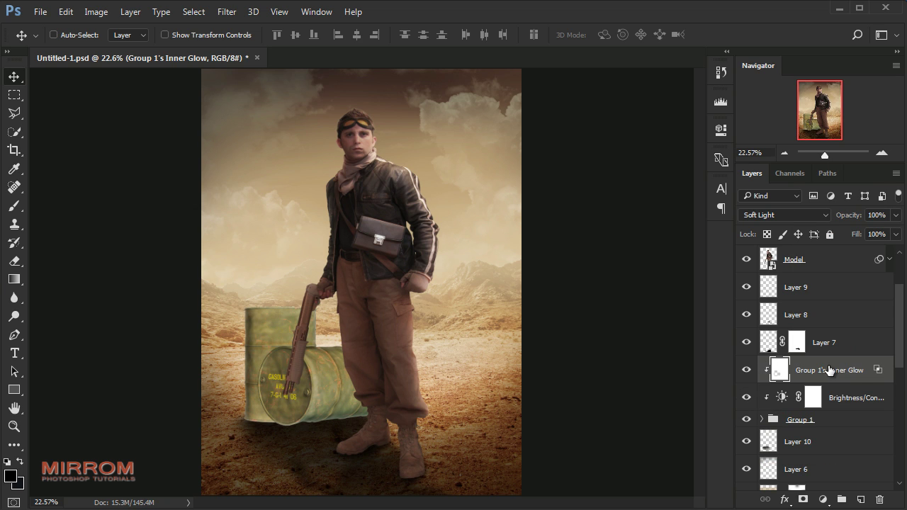
# Mask the Inner Glow layer, painting black at 100% opacity over the boot and drum base.
pyautogui.click(804, 500)
pyautogui.press('x')
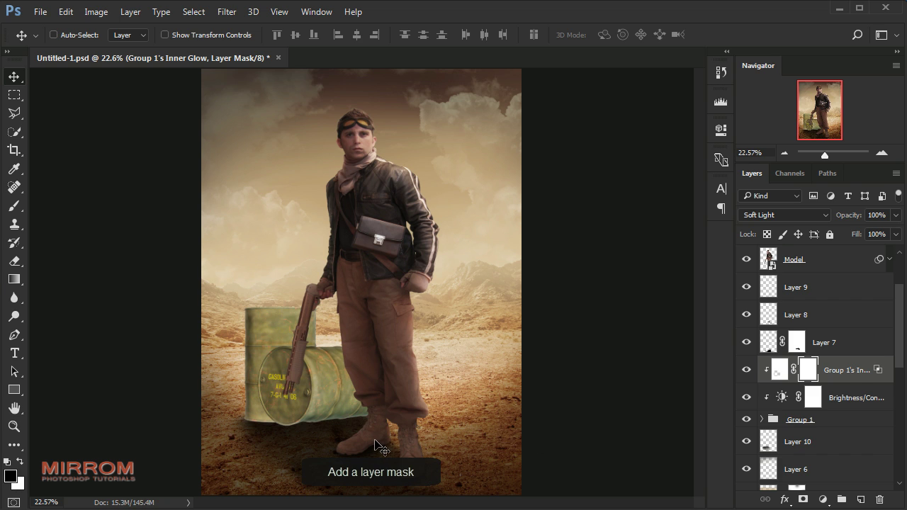
pyautogui.press('b')
pyautogui.click(297, 34)
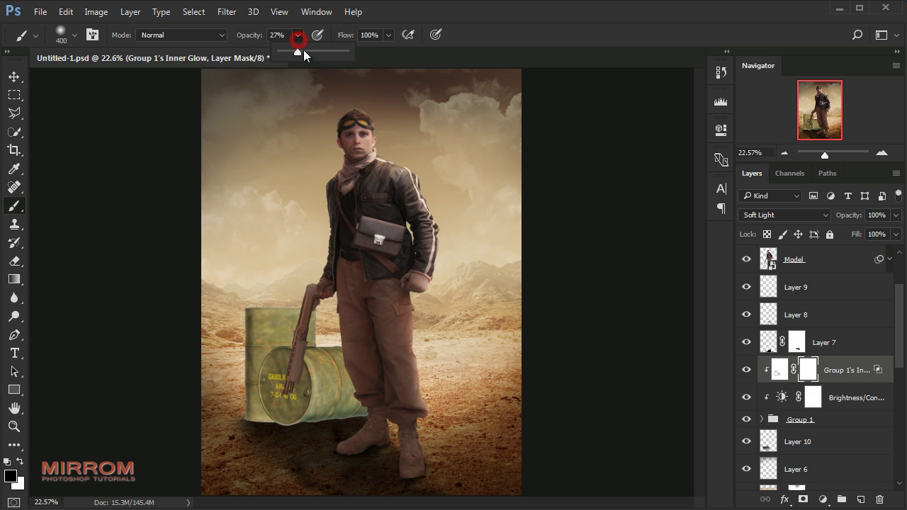
pyautogui.click(356, 431)
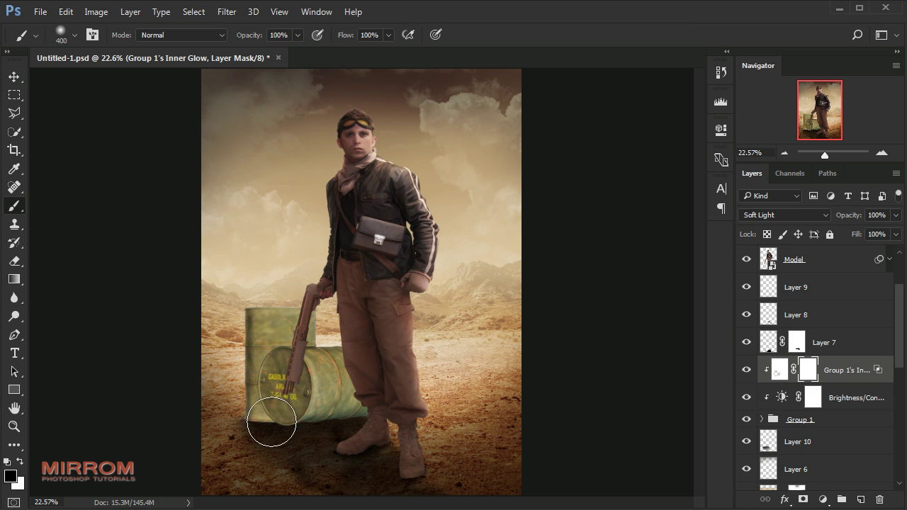
pyautogui.moveTo(356, 435)
pyautogui.mouseDown()
pyautogui.moveTo(326, 419)
pyautogui.moveTo(346, 423)
pyautogui.moveTo(269, 430)
pyautogui.mouseUp()
pyautogui.press('v')
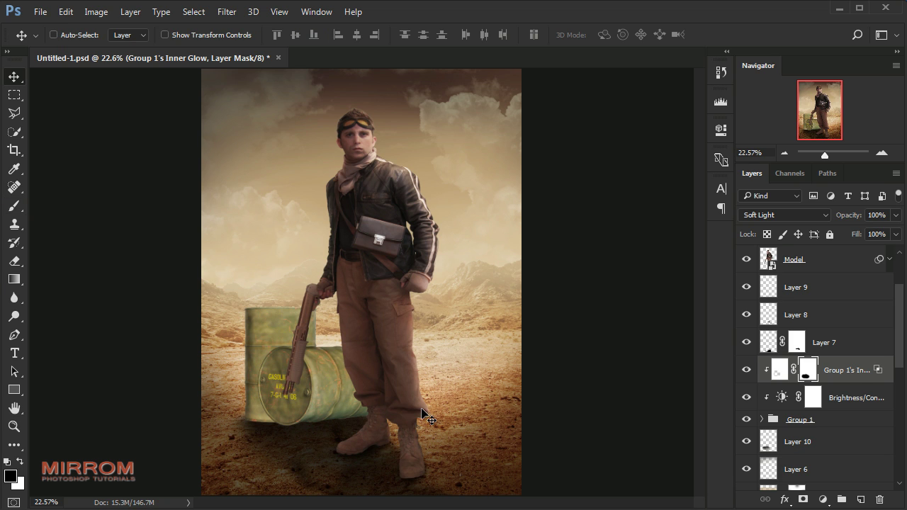
pyautogui.click(779, 369)
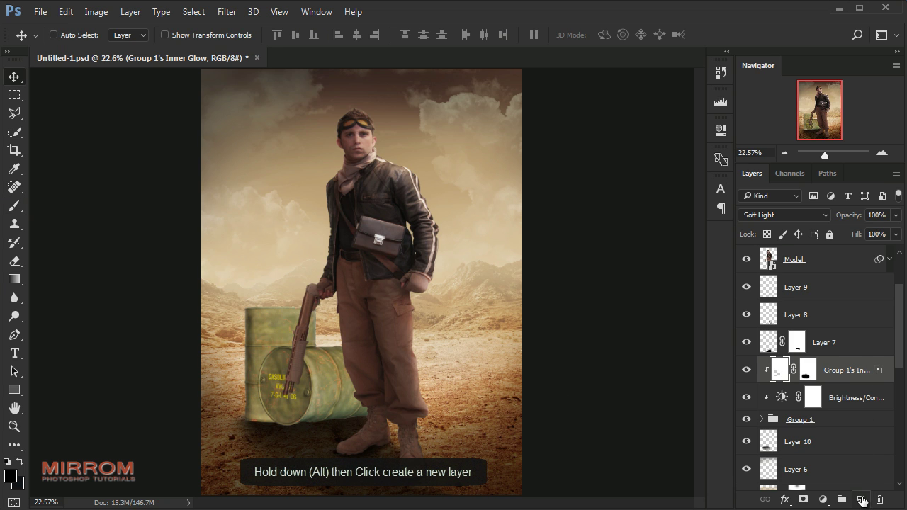
# Add Layer 11 clipped above the Inner Glow, tagged Gray, Overlay mode, filled with 50% gray.
pyautogui.keyDown('alt'); pyautogui.click(862, 500); pyautogui.keyUp('alt')
pyautogui.click(416, 180)
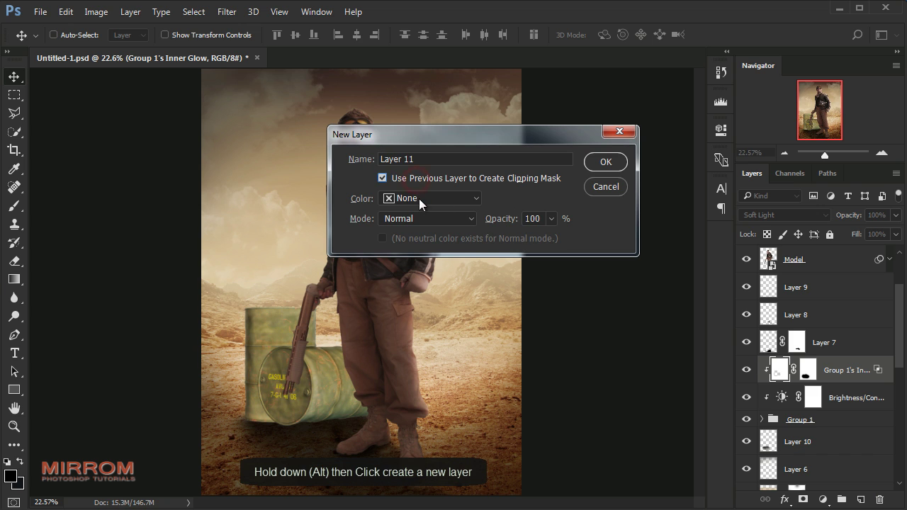
pyautogui.click(419, 198)
pyautogui.click(413, 319)
pyautogui.click(425, 218)
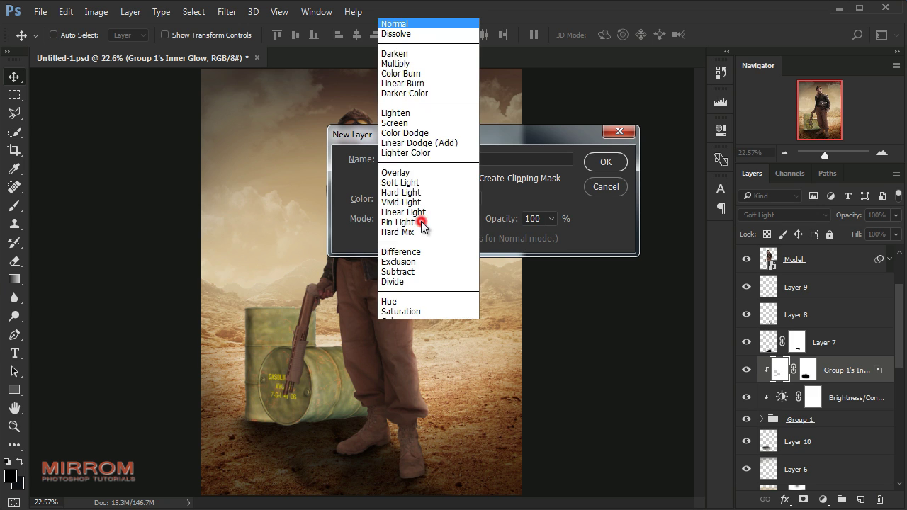
pyautogui.click(403, 159)
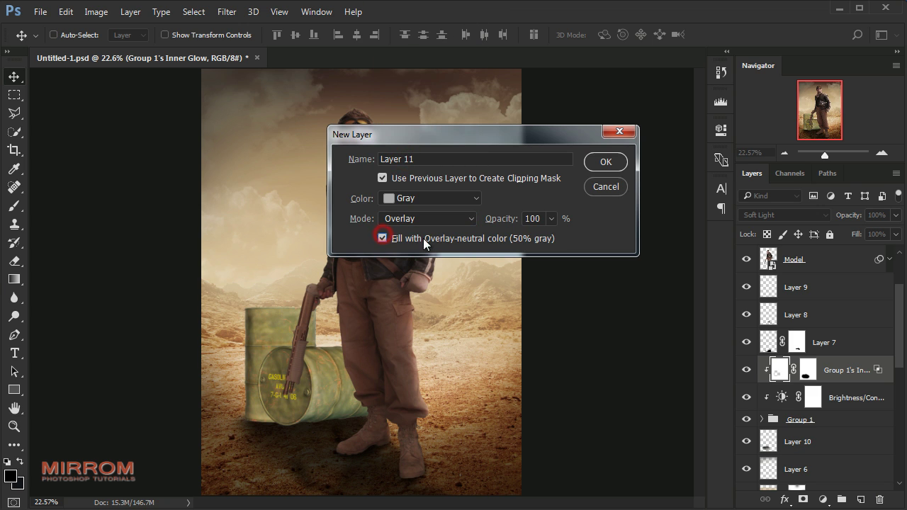
pyautogui.click(605, 164)
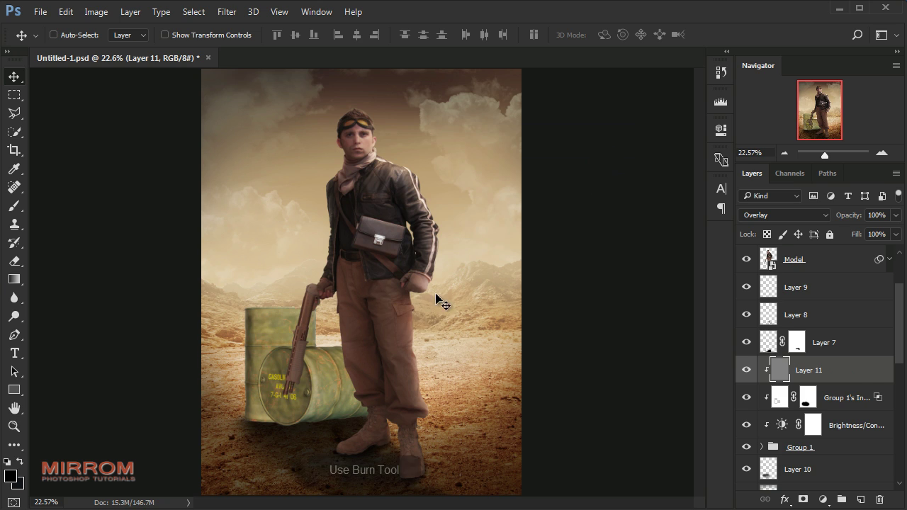
# Set up the Burn Tool at 43% exposure with a larger brush.
pyautogui.click(14, 317)
pyautogui.click(37, 327)
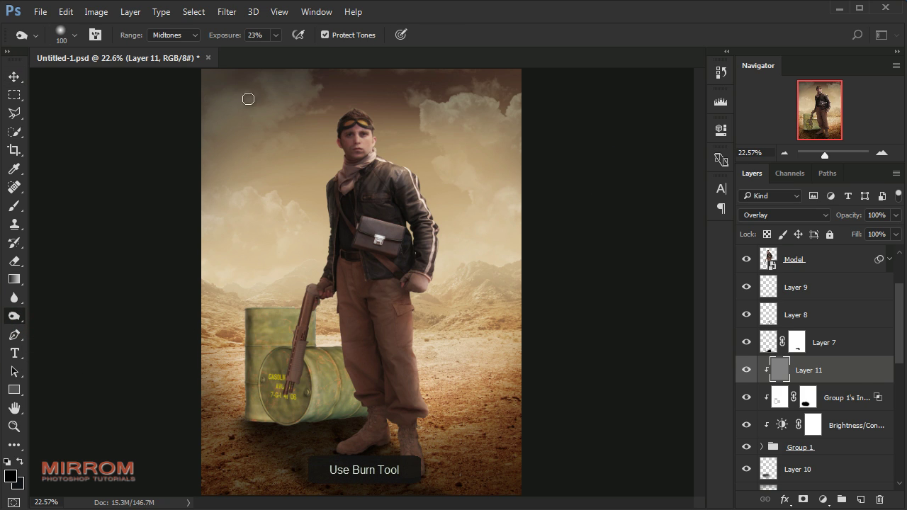
pyautogui.click(276, 35)
pyautogui.moveTo(286, 53); pyautogui.dragTo(289, 53)
pyautogui.click(119, 219)
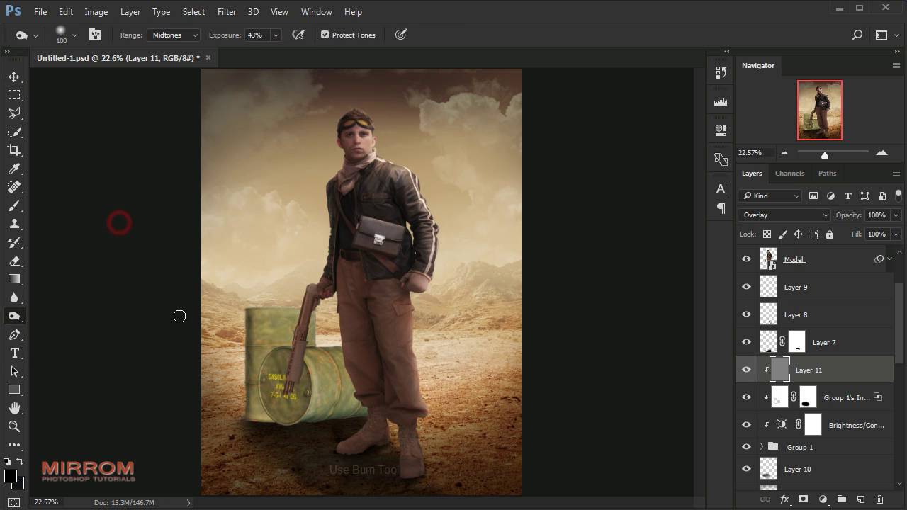
pyautogui.press(']')
pyautogui.press(']')
pyautogui.press(']')
pyautogui.press(']')
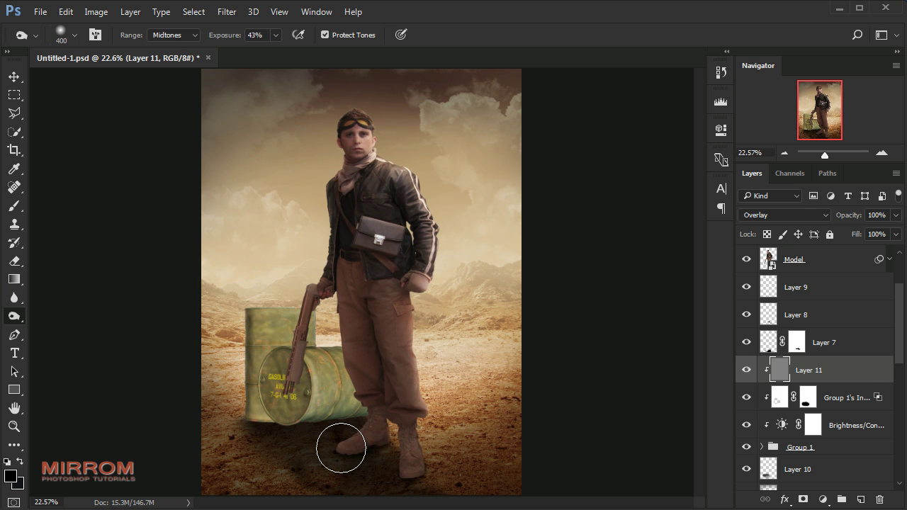
# Burn the boot, the lying drum's bottom and the standing drum darker on Layer 11.
pyautogui.hotkey('ctrl', '+')
pyautogui.scroll(-2, 342, 425)
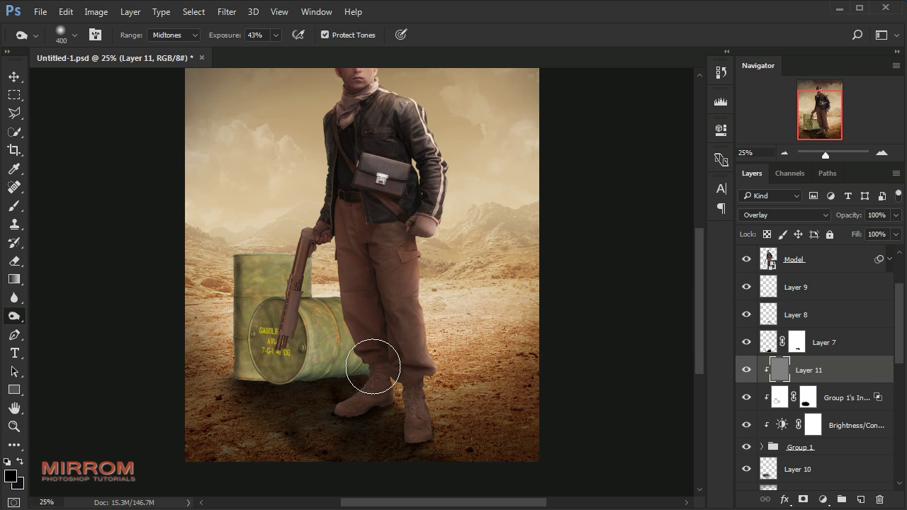
pyautogui.moveTo(373, 367)
pyautogui.mouseDown()
pyautogui.moveTo(267, 374)
pyautogui.moveTo(274, 361)
pyautogui.moveTo(278, 385)
pyautogui.moveTo(260, 390)
pyautogui.moveTo(290, 391)
pyautogui.moveTo(319, 358)
pyautogui.mouseUp()
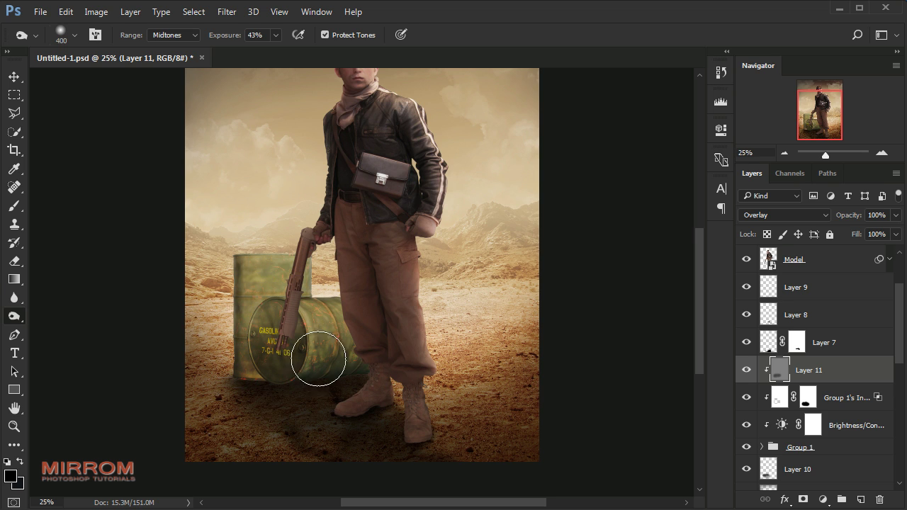
pyautogui.press('[')
pyautogui.press('[')
pyautogui.click(280, 284)
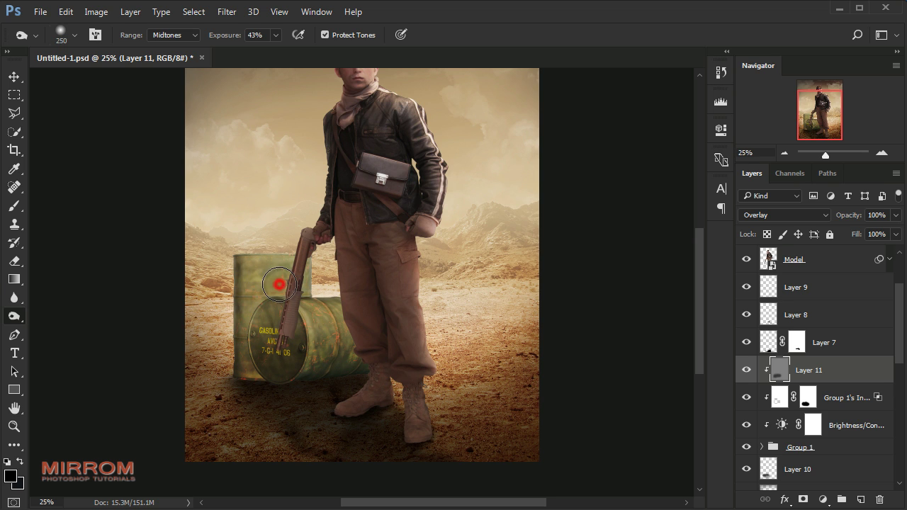
pyautogui.moveTo(280, 284)
pyautogui.mouseDown()
pyautogui.moveTo(253, 330)
pyautogui.moveTo(280, 284)
pyautogui.moveTo(284, 315)
pyautogui.mouseUp()
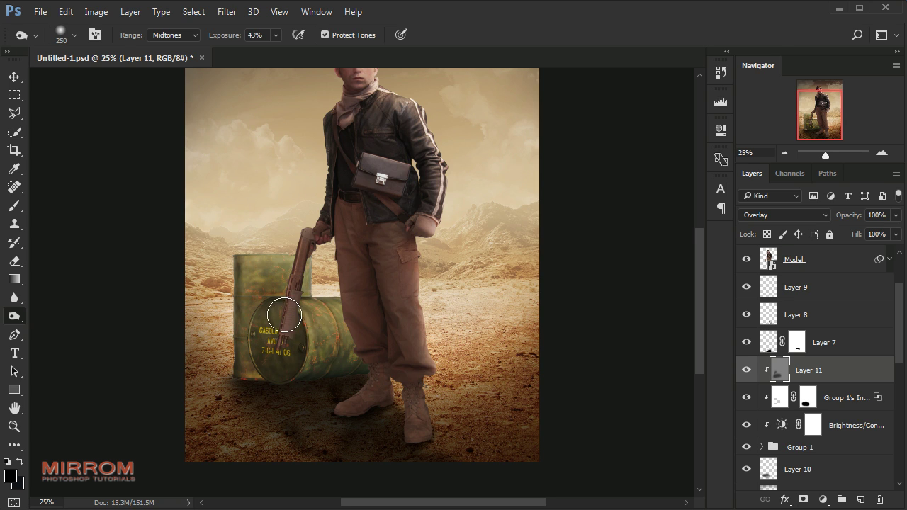
pyautogui.press('[')
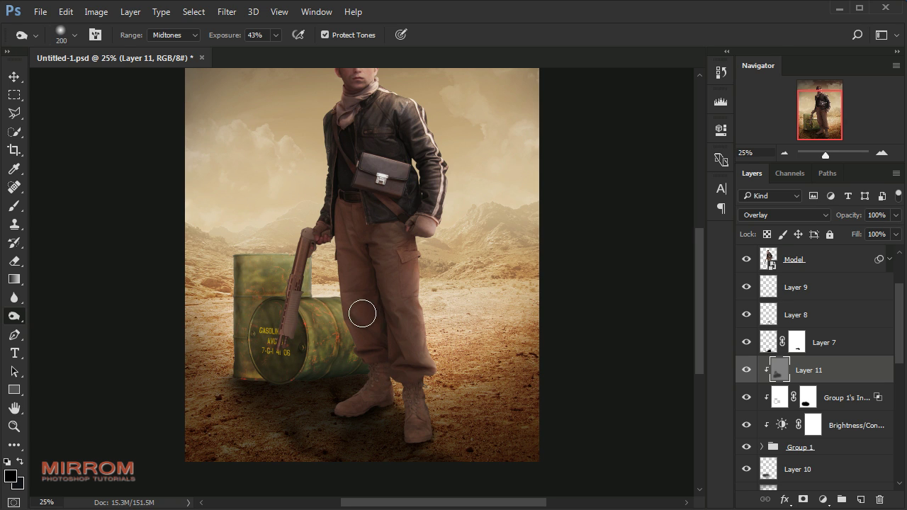
# Dodge lighter highlights onto the trousers near the hand at 22% exposure.
pyautogui.rightClick(16, 316)
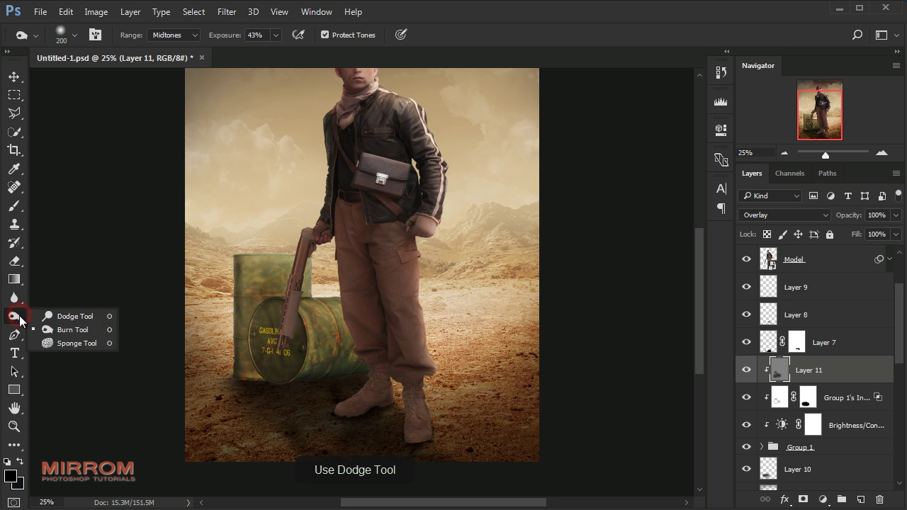
pyautogui.click(67, 316)
pyautogui.press(']')
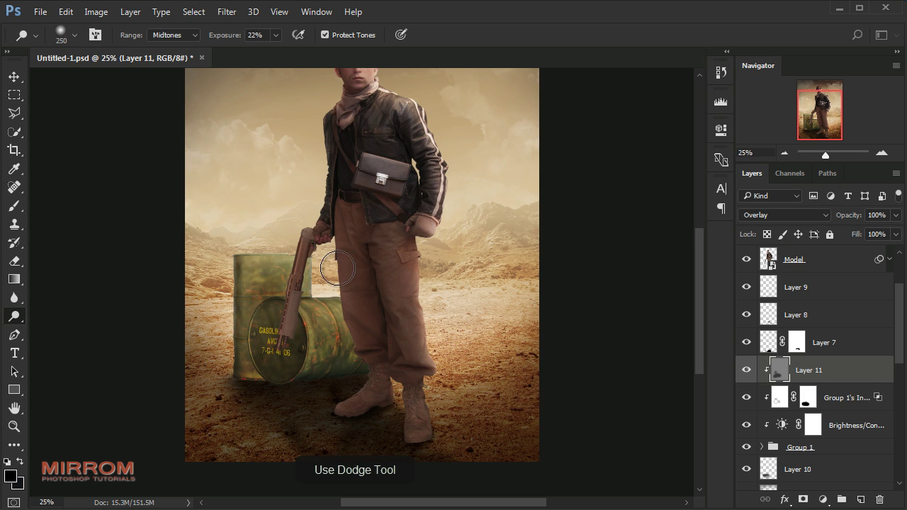
pyautogui.moveTo(341, 274)
pyautogui.mouseDown()
pyautogui.moveTo(353, 264)
pyautogui.moveTo(345, 275)
pyautogui.moveTo(391, 285)
pyautogui.mouseUp()
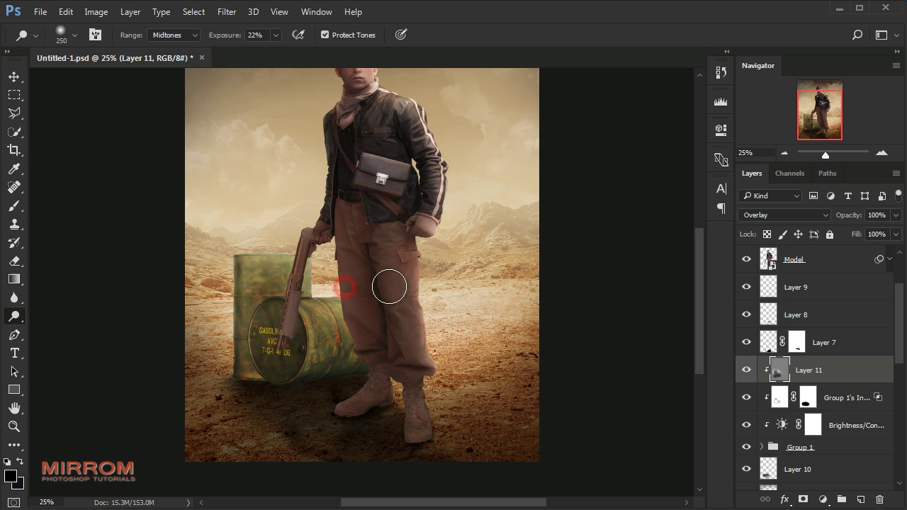
pyautogui.press('[')
pyautogui.press('[')
pyautogui.press('[')
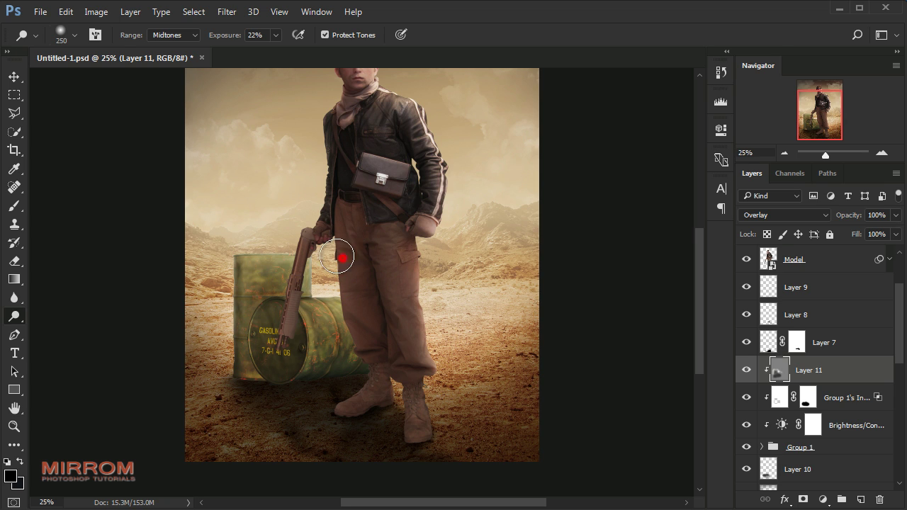
pyautogui.moveTo(344, 257); pyautogui.dragTo(329, 293)
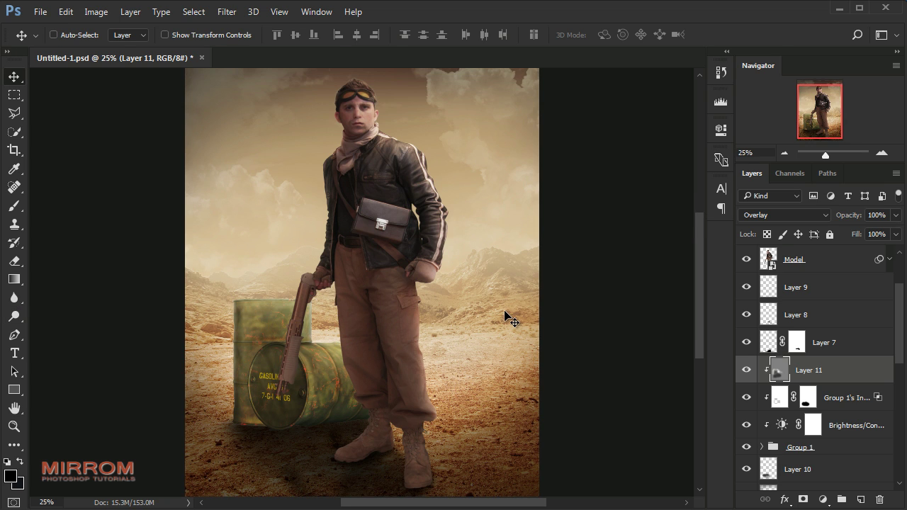
# Add a Curves adjustment clipped to Layer 11 with its midtones pulled slightly down.
pyautogui.click(823, 500)
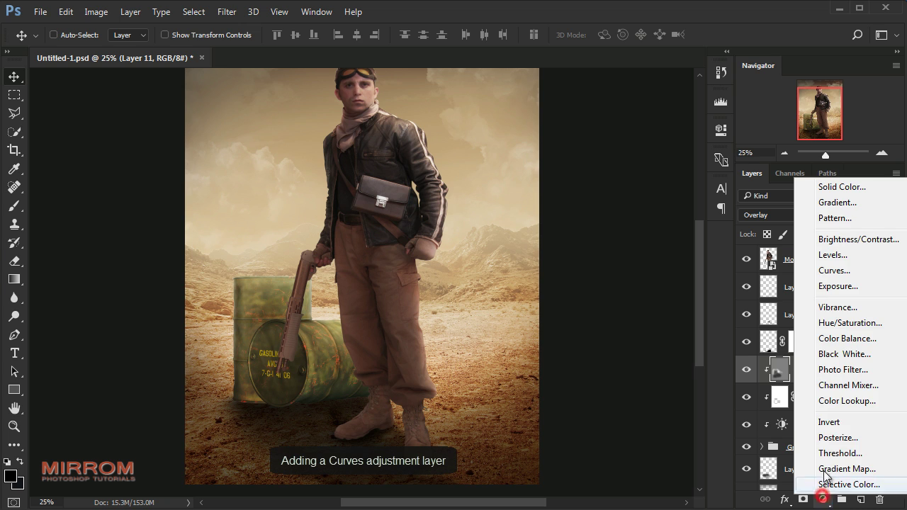
pyautogui.click(823, 269)
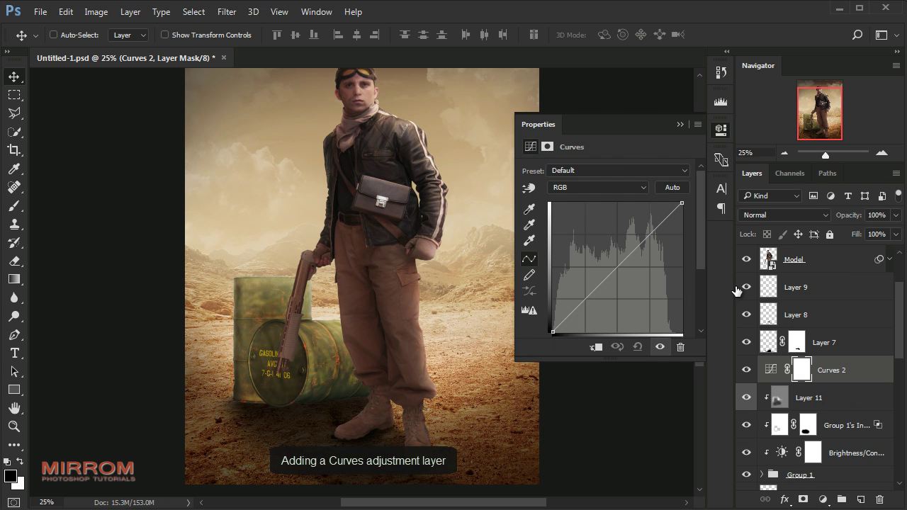
pyautogui.click(599, 345)
pyautogui.click(623, 264)
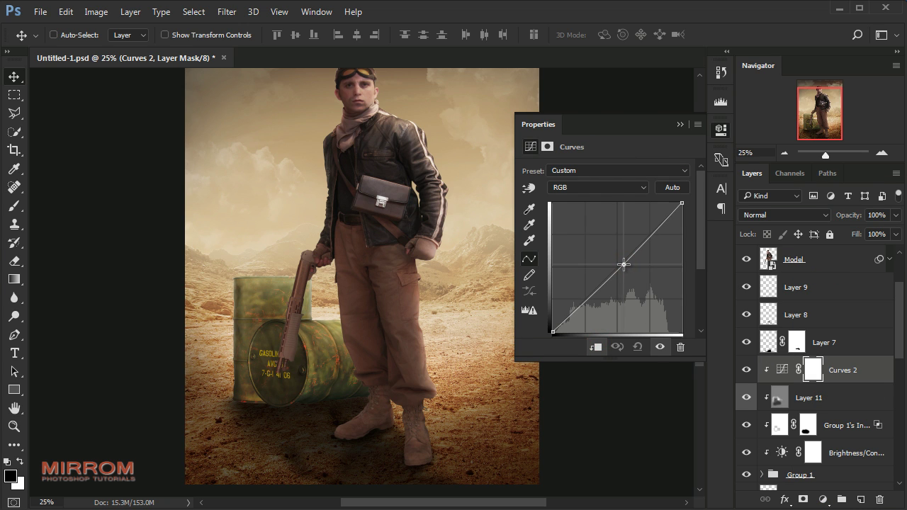
pyautogui.moveTo(623, 265); pyautogui.dragTo(625, 268)
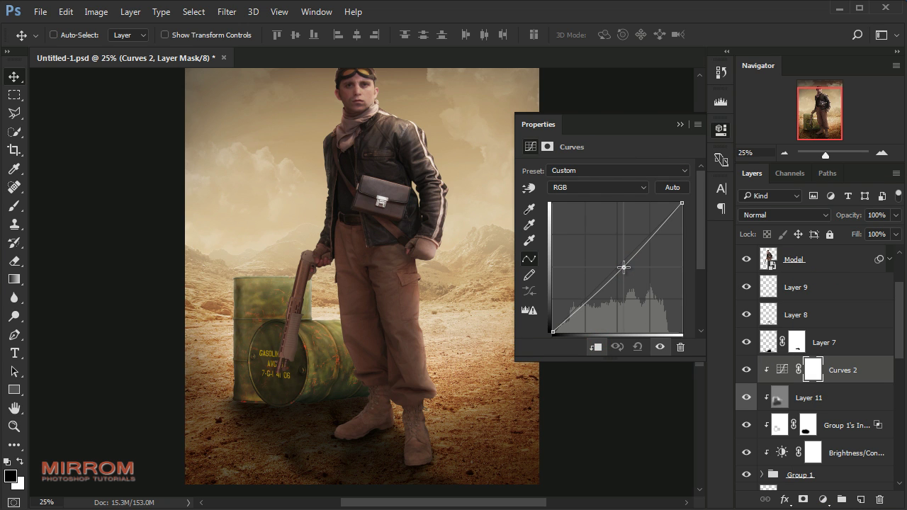
pyautogui.click(552, 330)
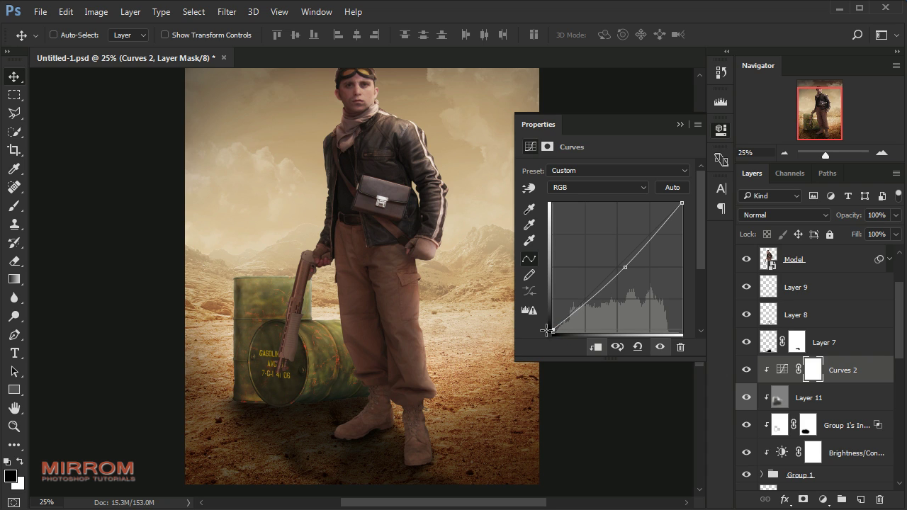
pyautogui.click(627, 268)
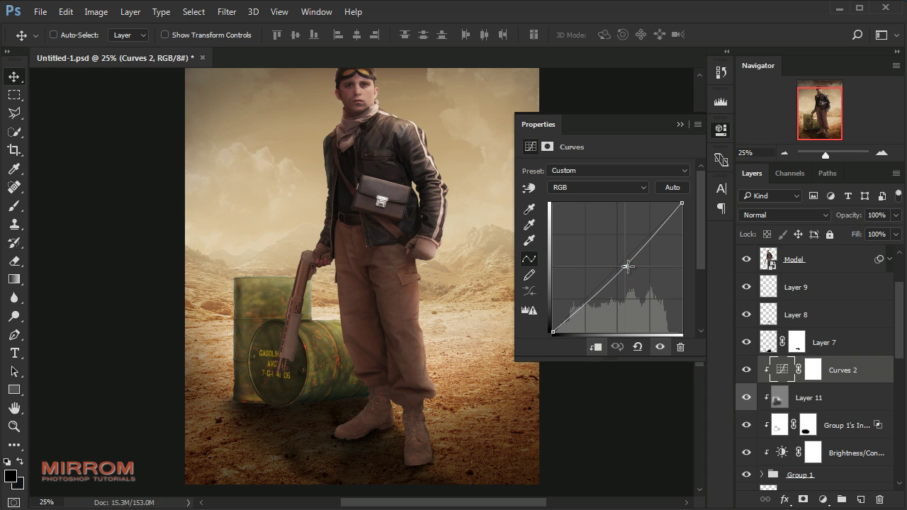
pyautogui.click(680, 126)
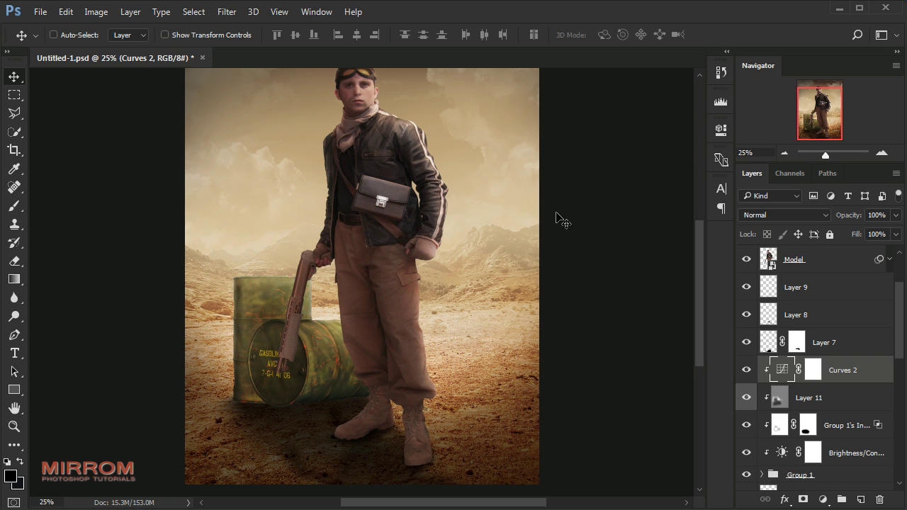
# Fade Layer 8's foot shadow to 74% opacity.
pyautogui.click(819, 336)
pyautogui.click(753, 315)
pyautogui.click(745, 314)
pyautogui.click(745, 315)
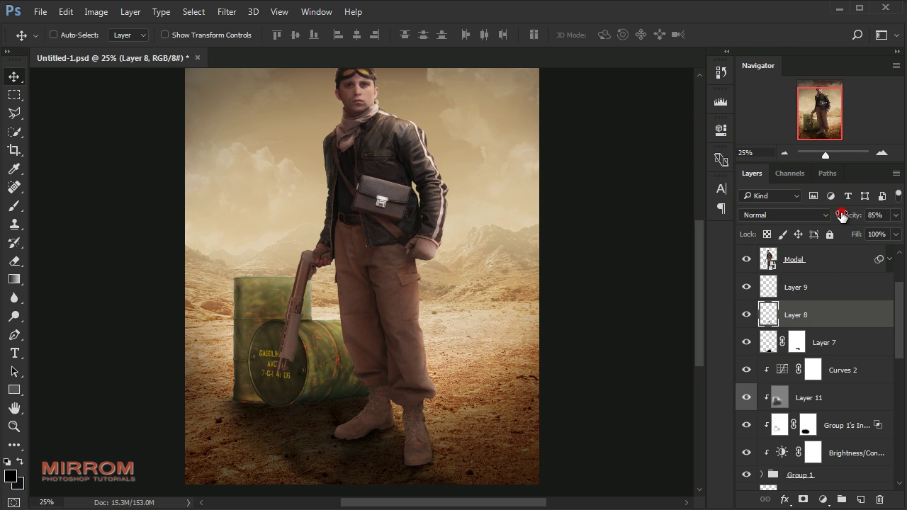
pyautogui.moveTo(842, 215); pyautogui.dragTo(838, 217)
pyautogui.scroll(2, 638, 295)
pyautogui.scroll(3, 819, 287)
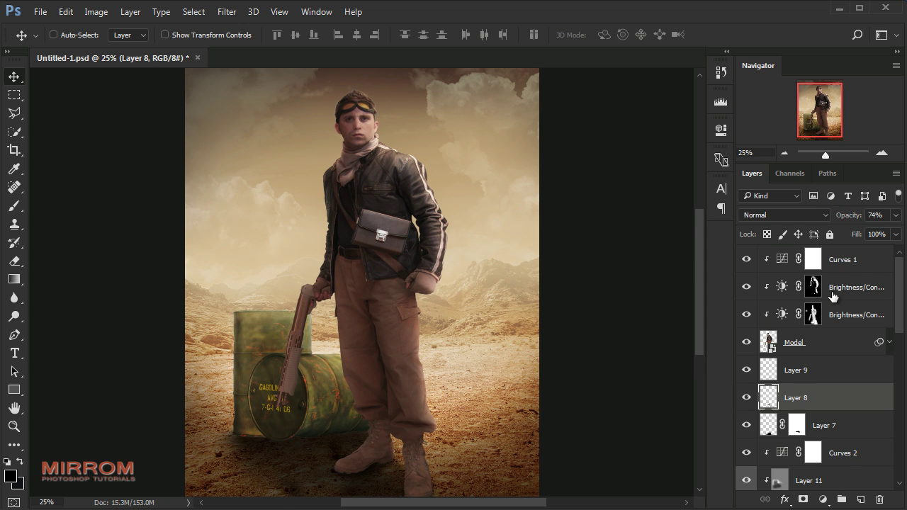
pyautogui.click(852, 264)
pyautogui.hotkey('ctrl', '0')
pyautogui.hotkey('ctrl', '-')
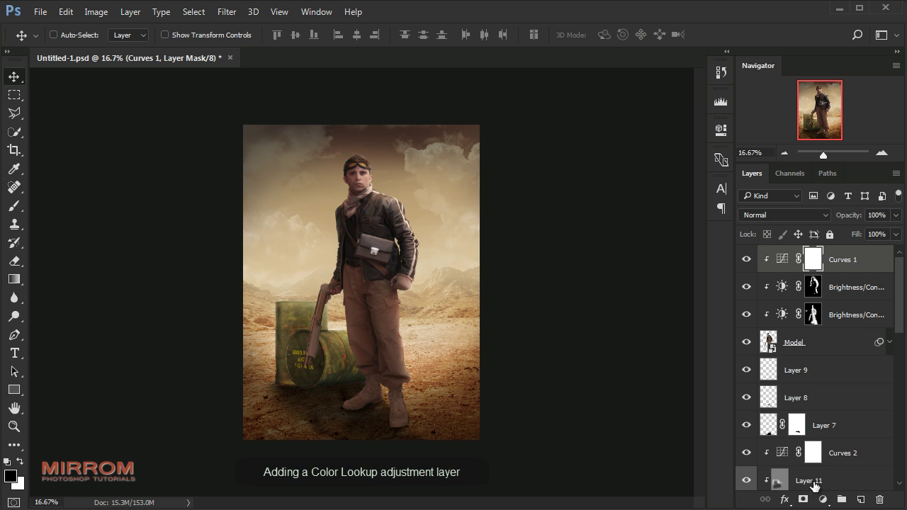
# Add a Color Lookup layer using Crisp_Warm.look, blended in Color mode at 78% opacity.
pyautogui.click(823, 502)
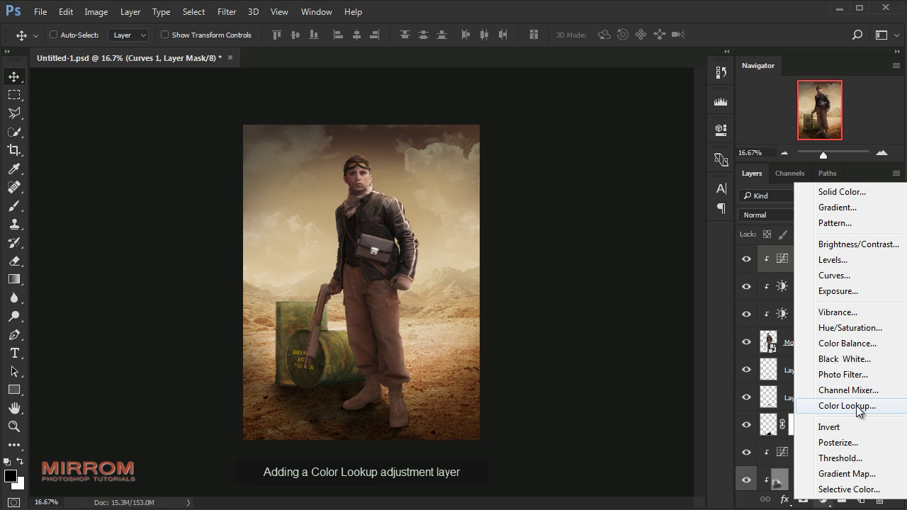
pyautogui.click(856, 406)
pyautogui.click(654, 170)
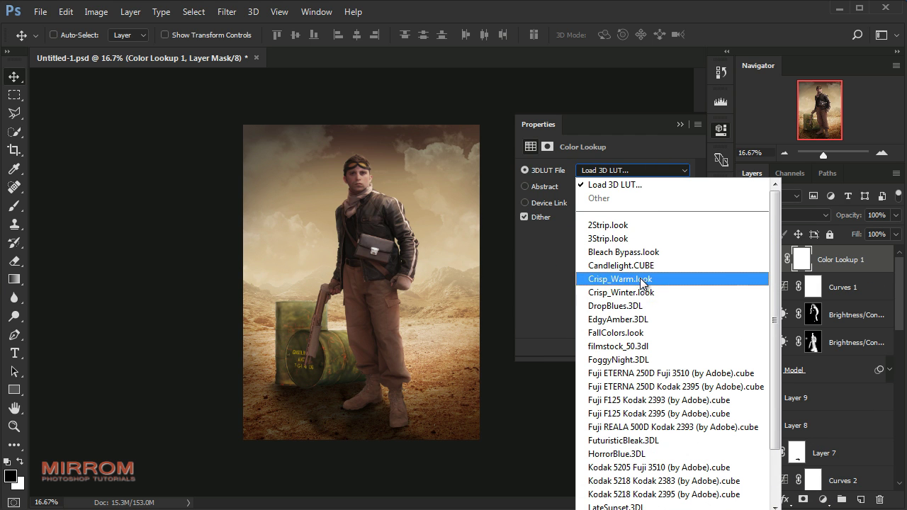
pyautogui.click(647, 279)
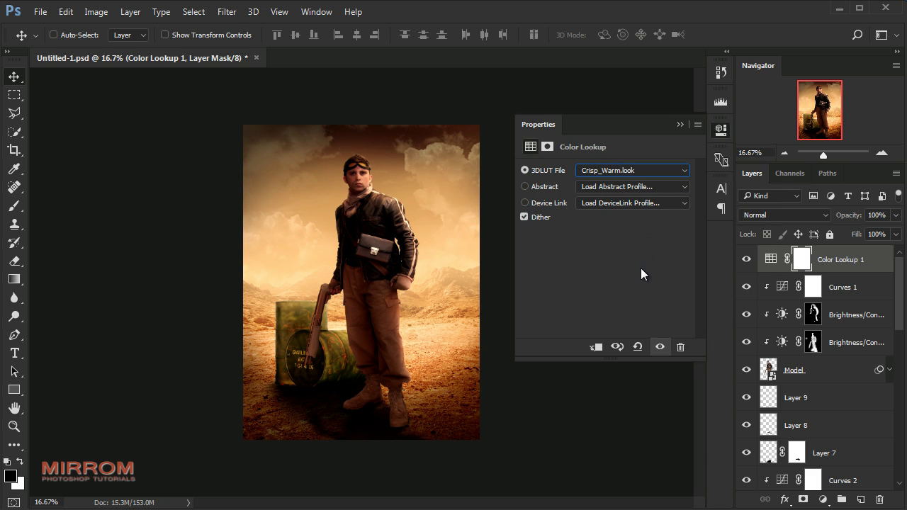
pyautogui.click(769, 215)
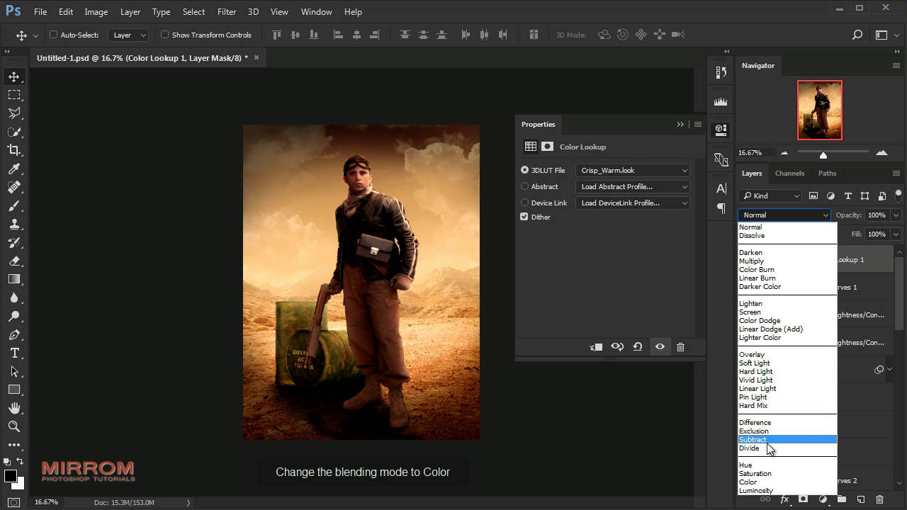
pyautogui.click(763, 482)
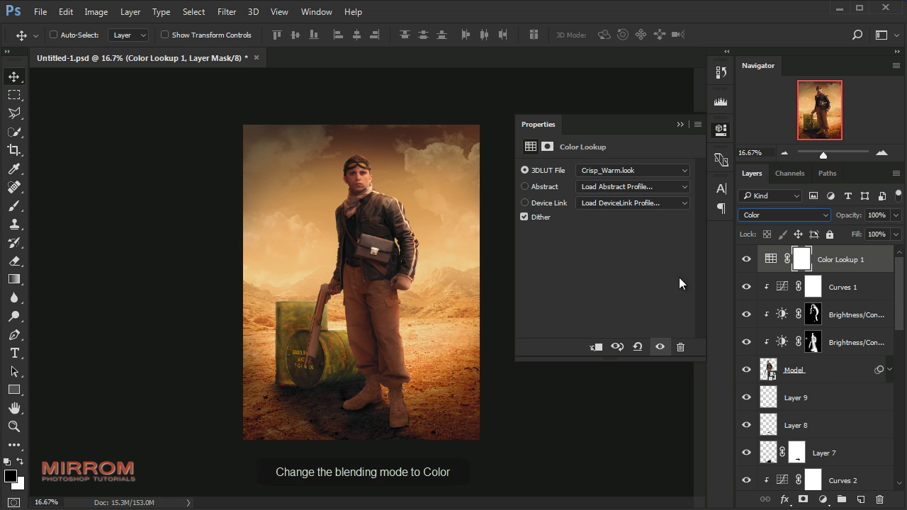
pyautogui.click(896, 215)
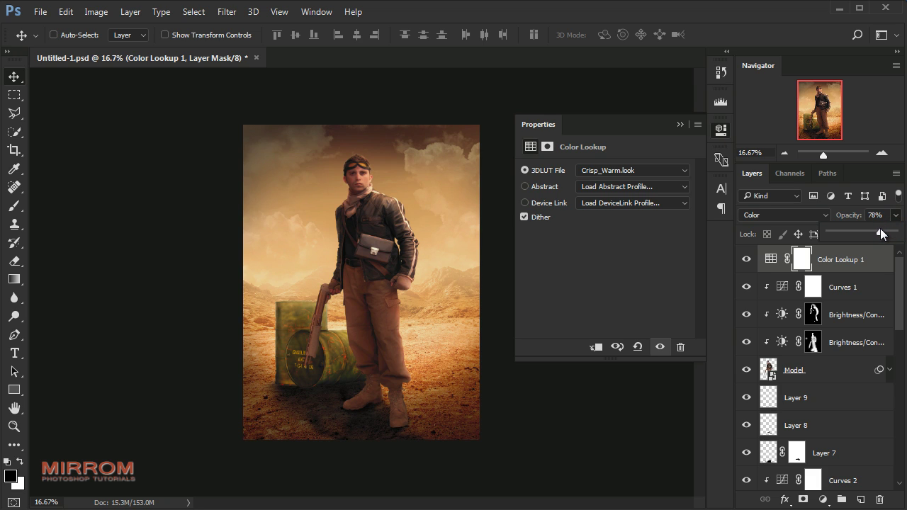
pyautogui.click(877, 215)
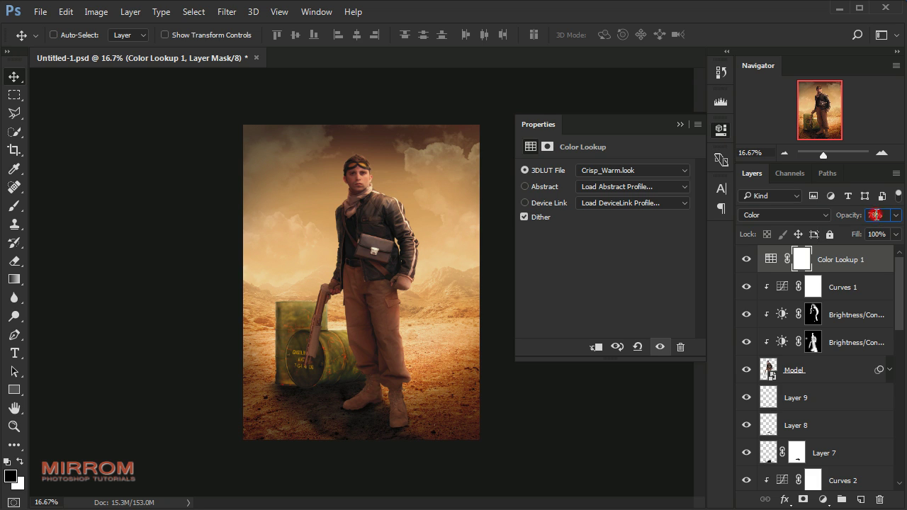
pyautogui.click(678, 125)
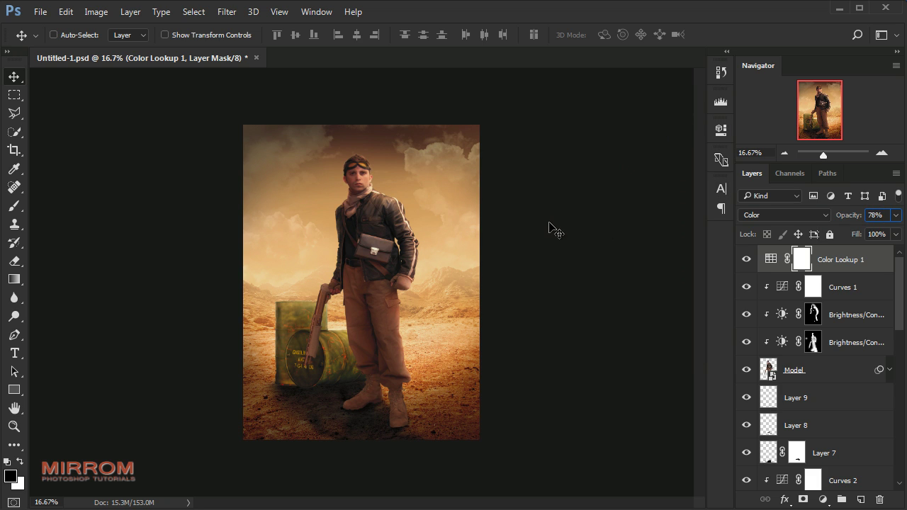
pyautogui.hotkey('ctrl', '+')
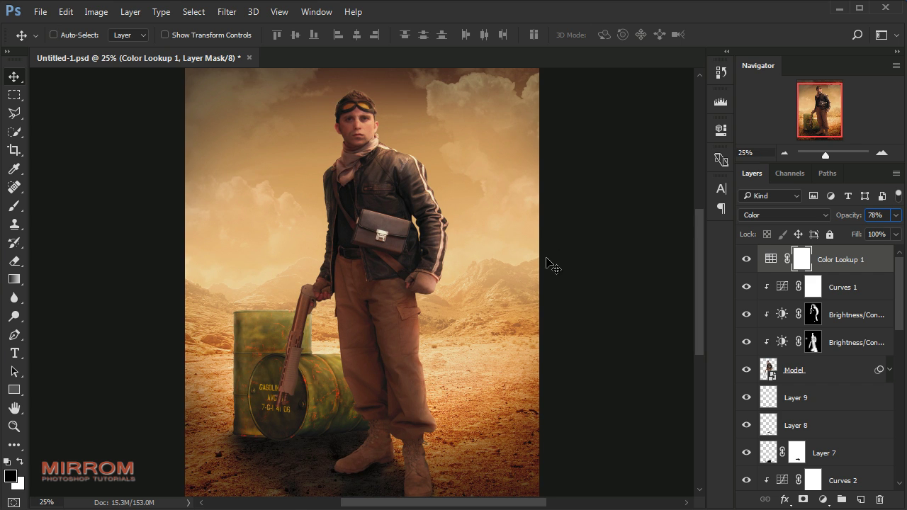
# Add a top Curves layer with midtones pulled slightly down and the black point lifted.
pyautogui.hotkey('ctrl', '0')
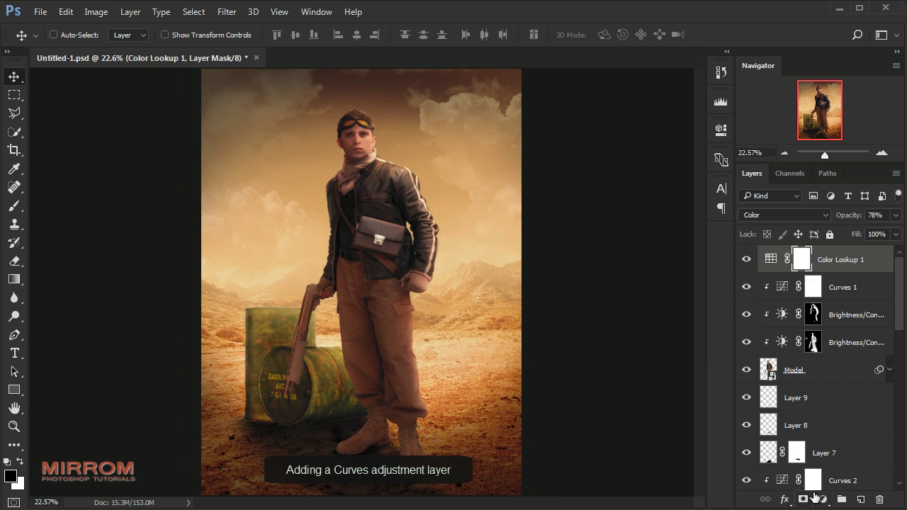
pyautogui.click(821, 499)
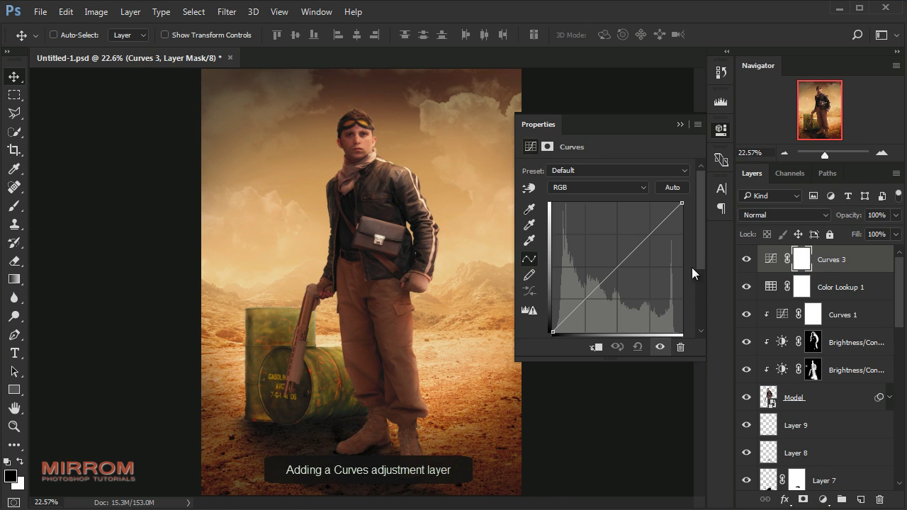
pyautogui.moveTo(635, 246); pyautogui.dragTo(632, 258)
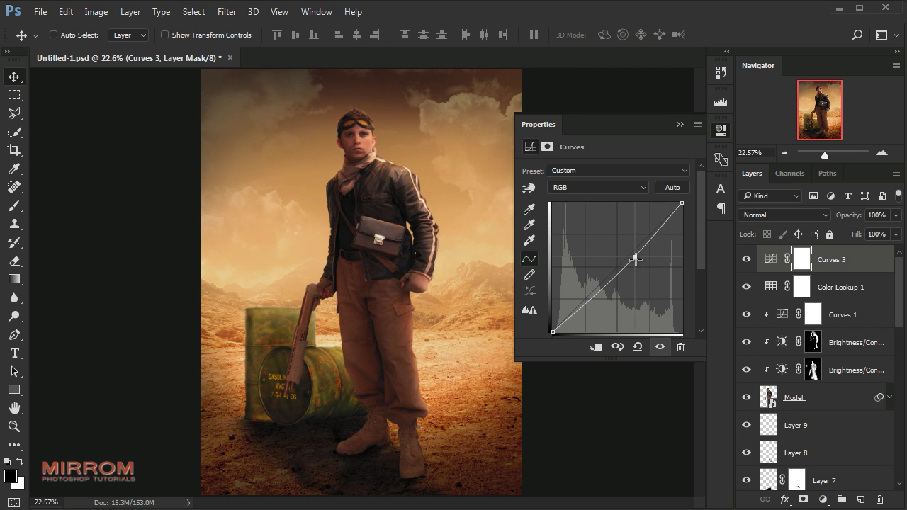
pyautogui.moveTo(552, 329); pyautogui.dragTo(549, 326)
pyautogui.click(552, 327)
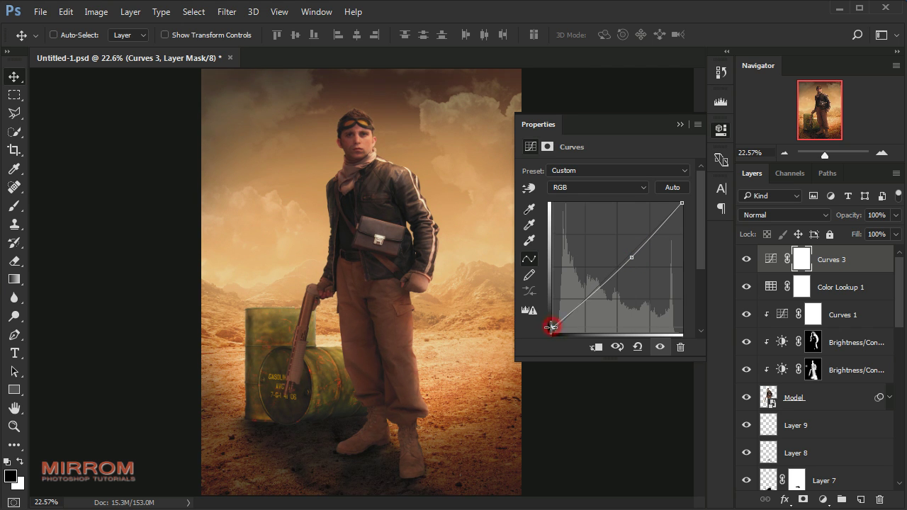
pyautogui.moveTo(632, 259); pyautogui.dragTo(631, 259)
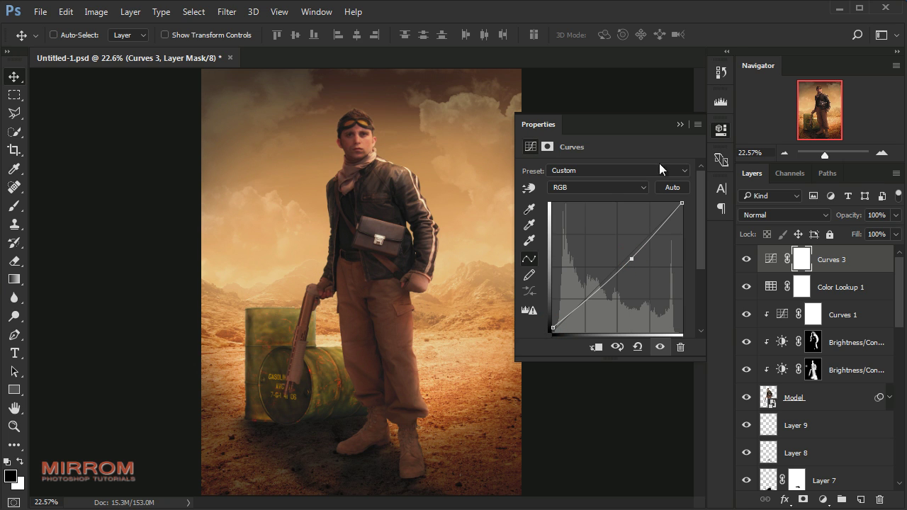
pyautogui.click(676, 126)
# Add a Brightness/Contrast layer at Brightness 86, Contrast 21 and invert its mask to black.
pyautogui.click(655, 291)
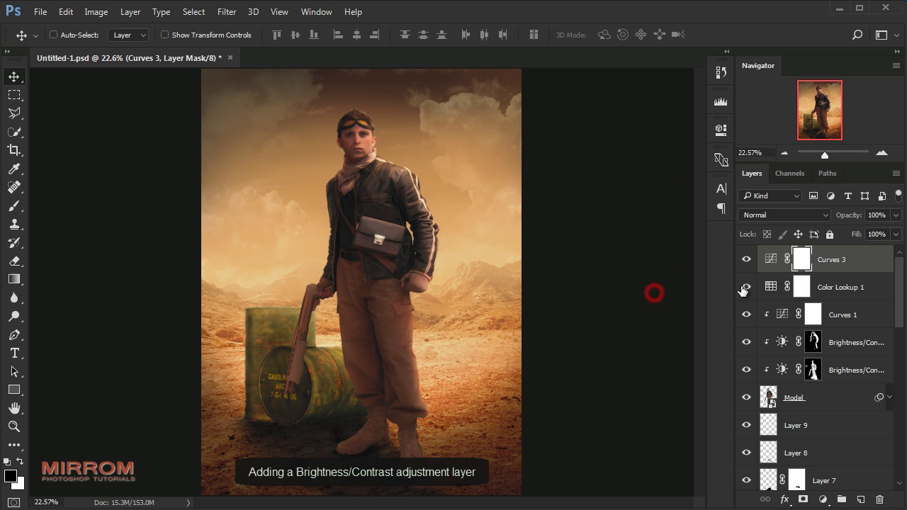
pyautogui.click(822, 499)
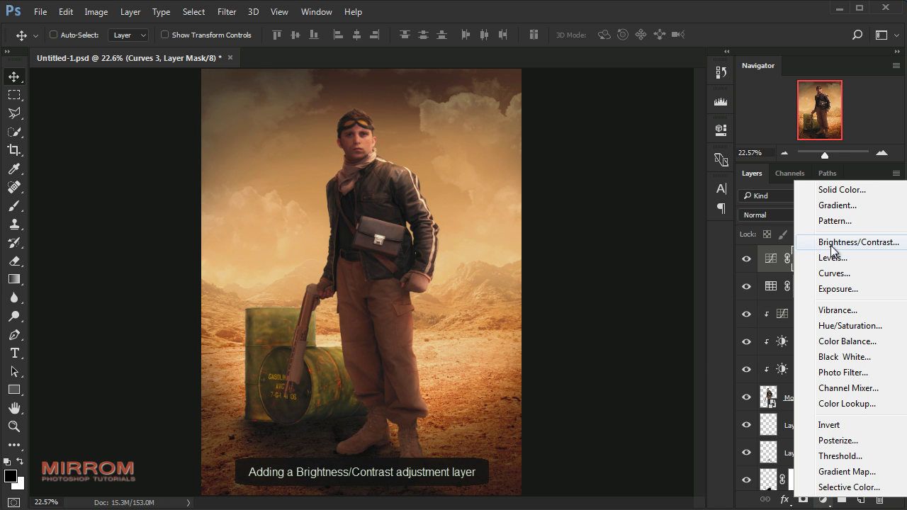
pyautogui.click(779, 239)
pyautogui.moveTo(605, 205); pyautogui.dragTo(647, 207)
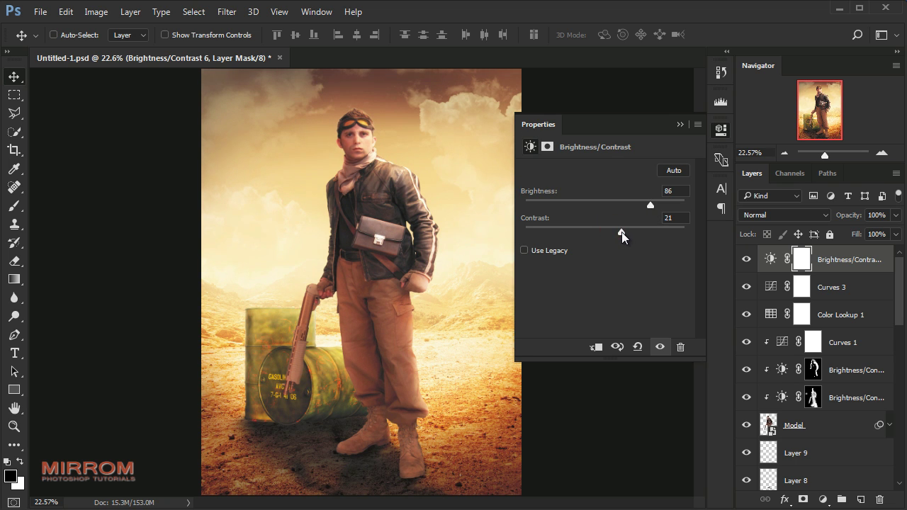
pyautogui.moveTo(629, 232); pyautogui.dragTo(631, 232)
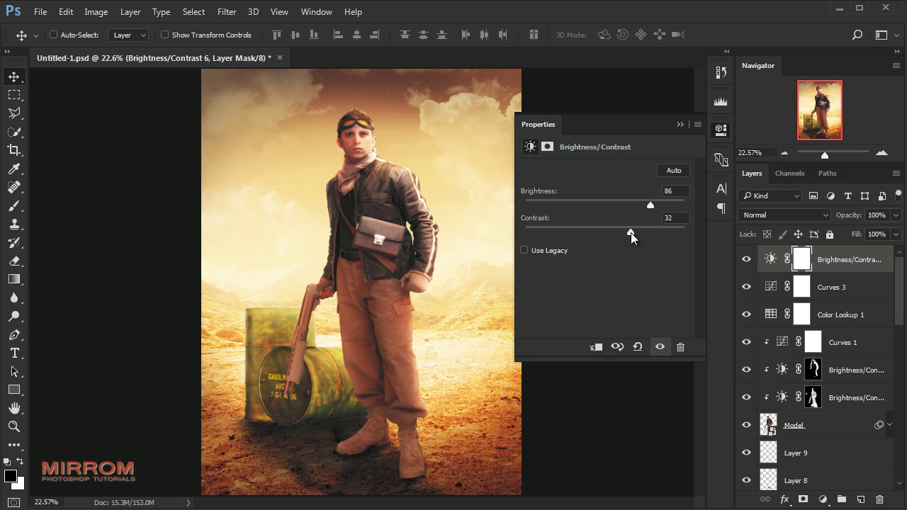
pyautogui.click(680, 125)
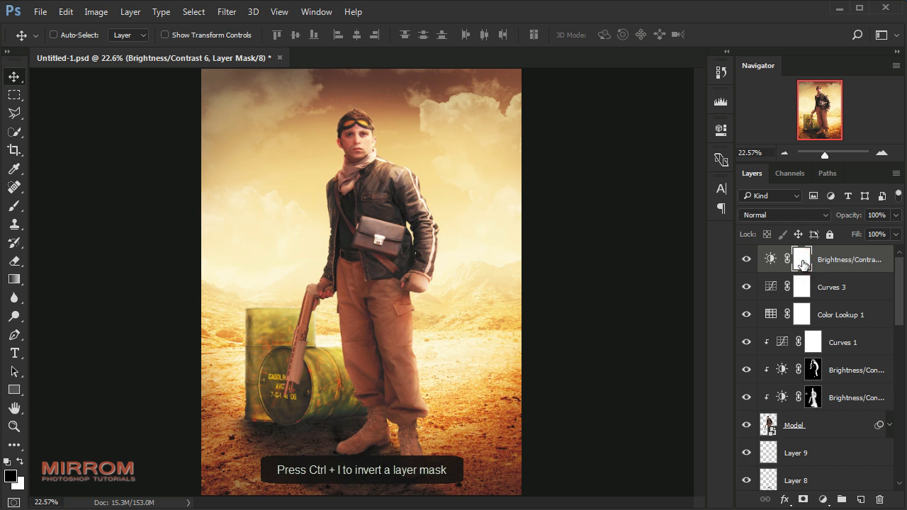
pyautogui.hotkey('ctrl', 'i')
# Draw a white radial gradient on the mask to brighten the upper-right sky.
pyautogui.hotkey('ctrl', '-')
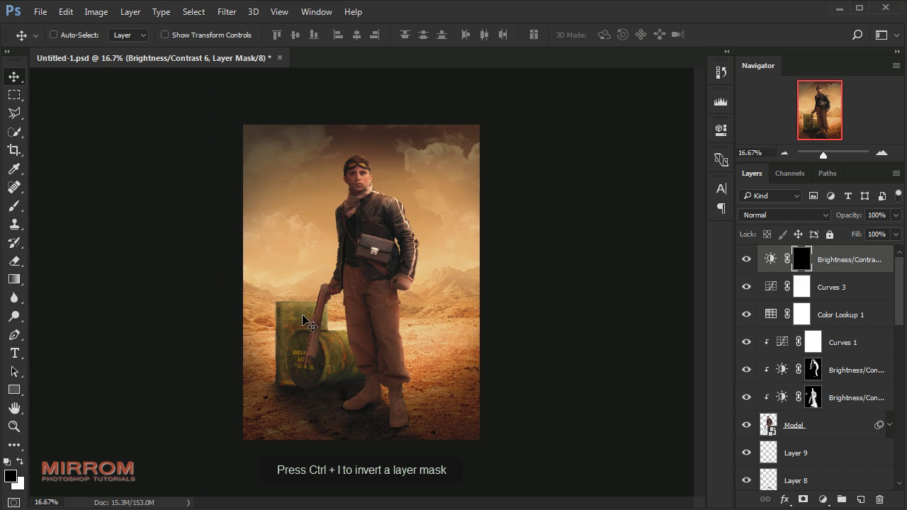
pyautogui.click(22, 462)
pyautogui.click(14, 278)
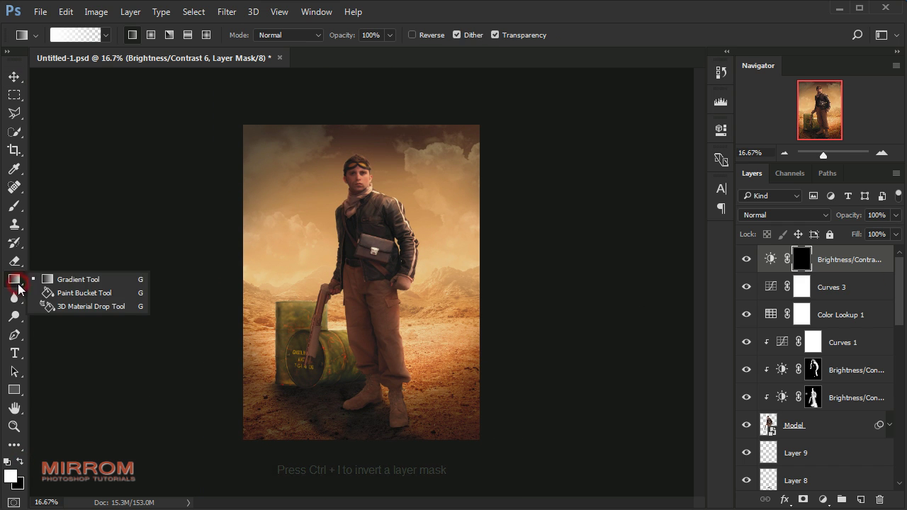
pyautogui.click(71, 277)
pyautogui.click(22, 461)
pyautogui.click(22, 461)
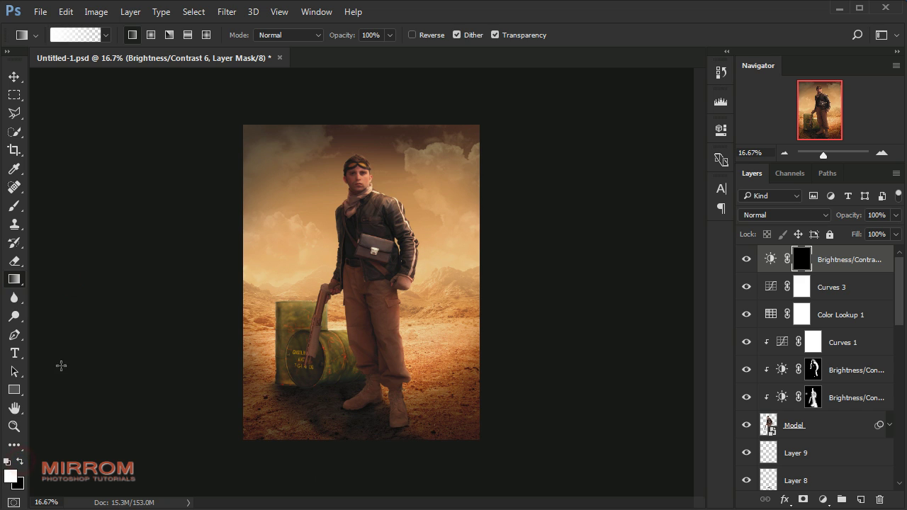
pyautogui.click(151, 35)
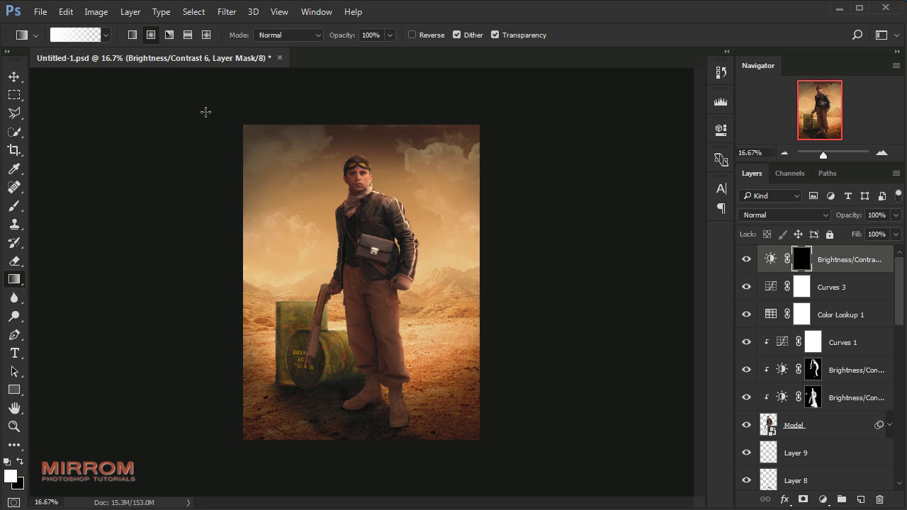
pyautogui.moveTo(459, 162); pyautogui.dragTo(462, 217)
pyautogui.hotkey('ctrl', 'z')
pyautogui.moveTo(460, 162); pyautogui.dragTo(206, 336)
pyautogui.hotkey('ctrl', 'z')
pyautogui.moveTo(440, 179); pyautogui.dragTo(260, 284)
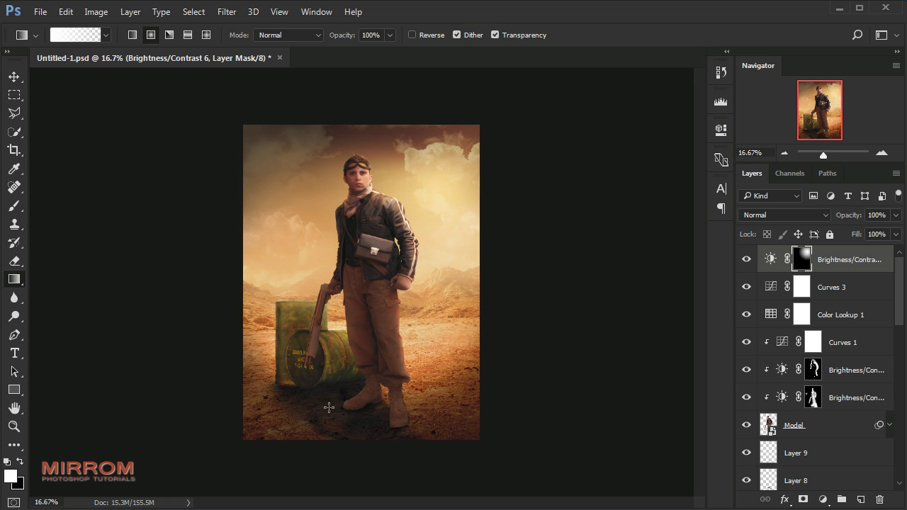
pyautogui.press('v')
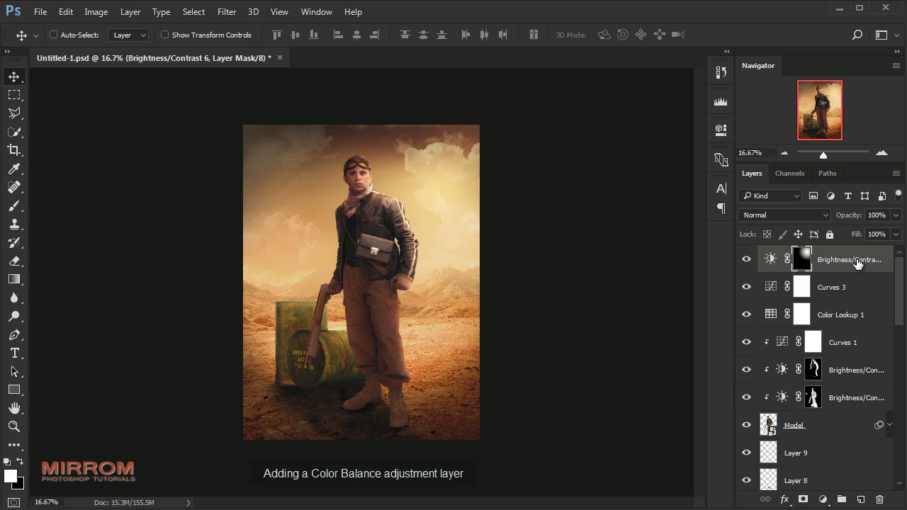
# Add a Color Balance layer with midtones Cyan-Red -15 and Yellow-Blue +26.
pyautogui.click(851, 260)
pyautogui.click(823, 499)
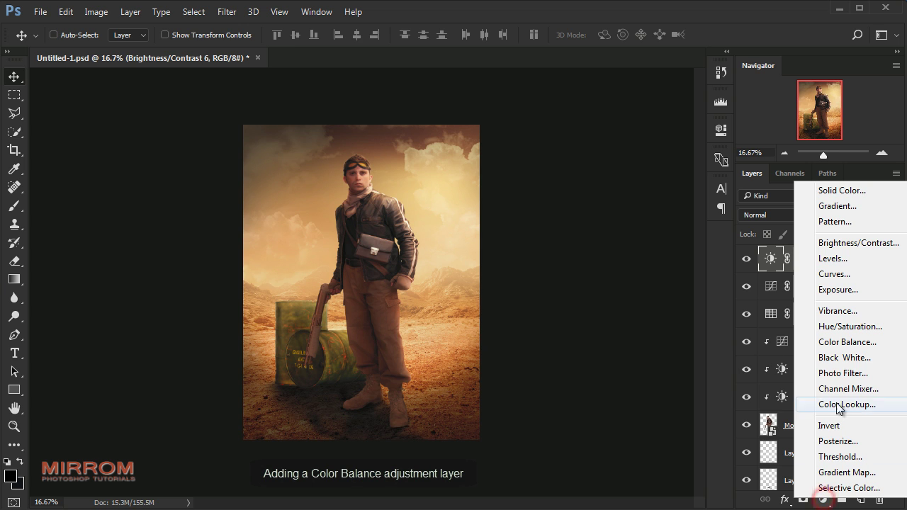
pyautogui.click(838, 345)
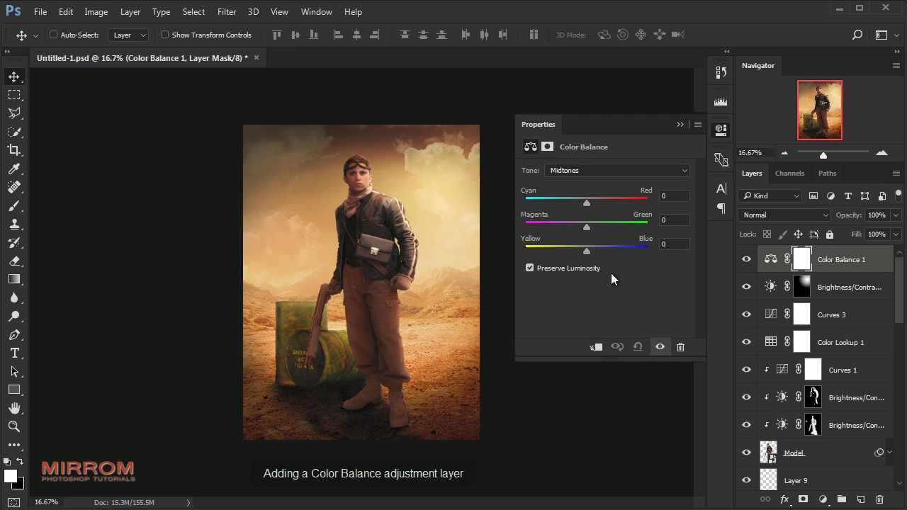
pyautogui.click(586, 201)
pyautogui.moveTo(583, 201); pyautogui.dragTo(577, 205)
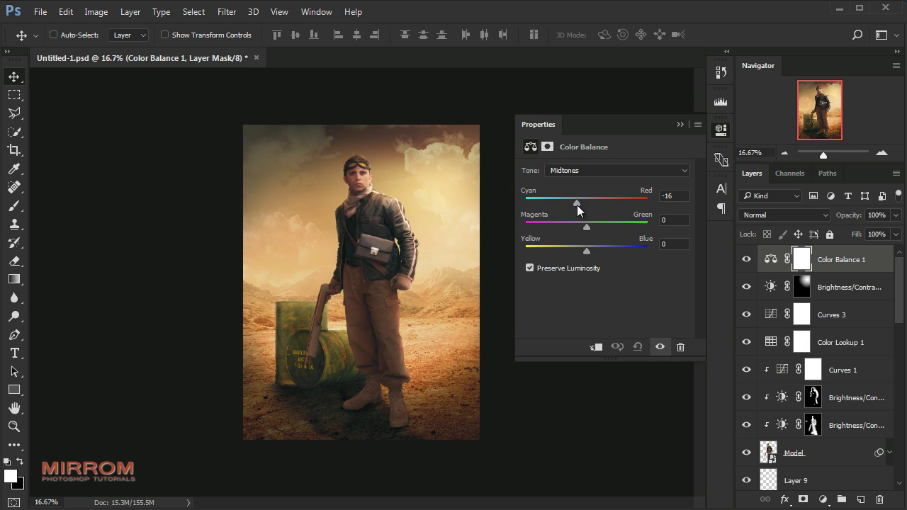
pyautogui.click(683, 199)
pyautogui.moveTo(588, 251); pyautogui.dragTo(602, 253)
# Set the highlights Yellow-Blue to -11 and toggle the layer to compare.
pyautogui.click(572, 171)
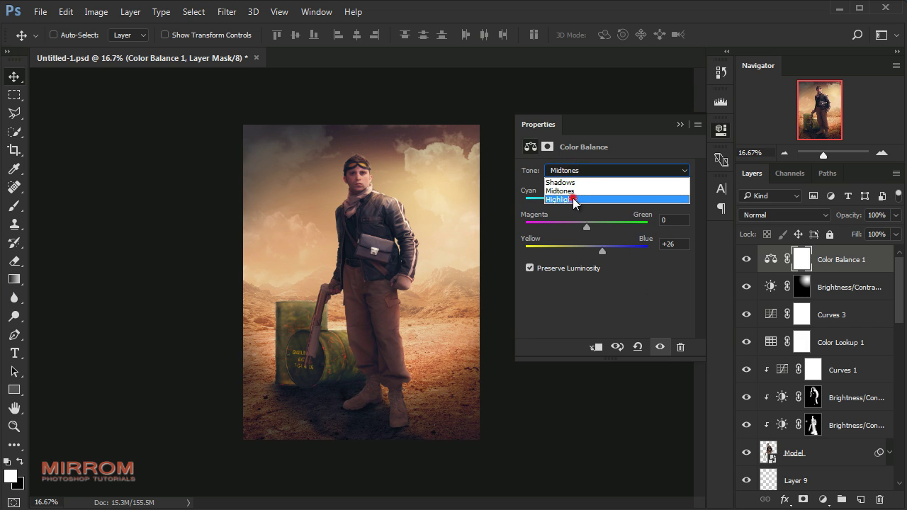
pyautogui.click(574, 200)
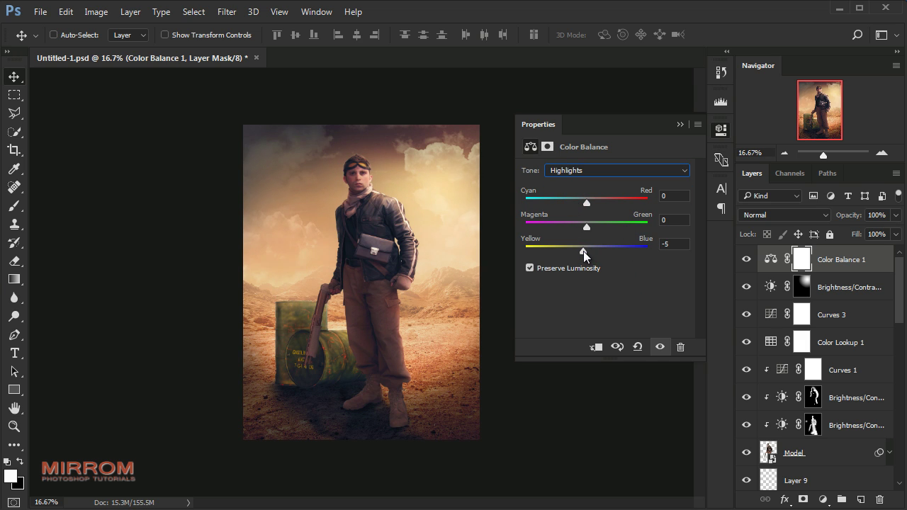
pyautogui.click(680, 126)
pyautogui.click(746, 260)
pyautogui.click(746, 259)
pyautogui.click(650, 252)
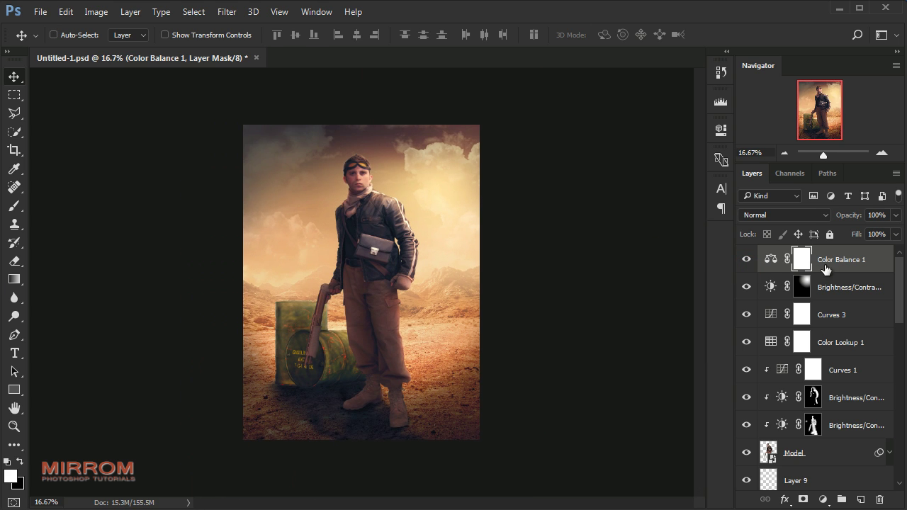
# Load the model's outline as a selection and target the Brightness/Contrast 4 mask.
pyautogui.click(747, 398)
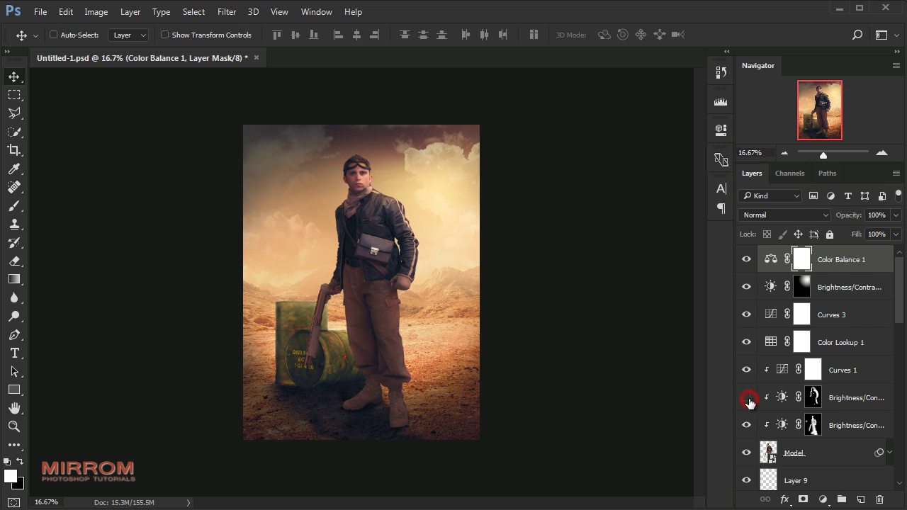
pyautogui.click(748, 398)
pyautogui.click(748, 398)
pyautogui.click(747, 398)
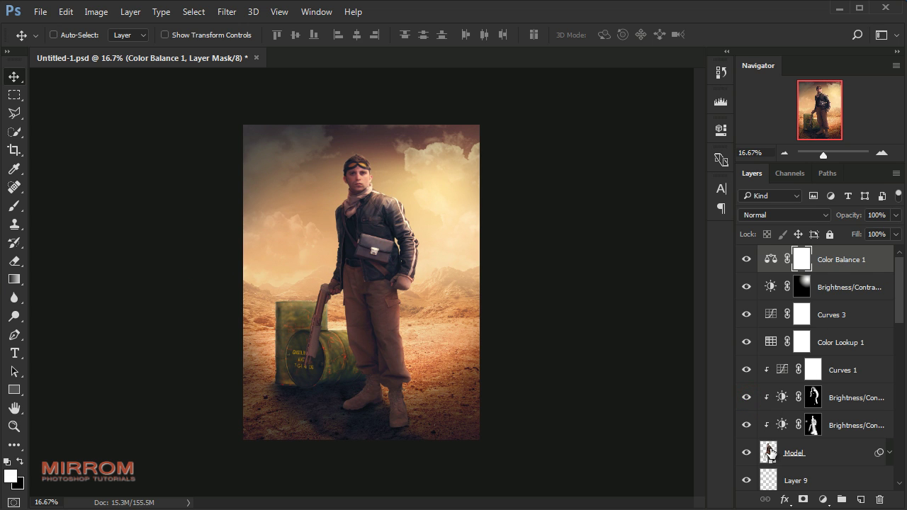
pyautogui.keyDown('ctrl'); pyautogui.click(769, 451); pyautogui.keyUp('ctrl')
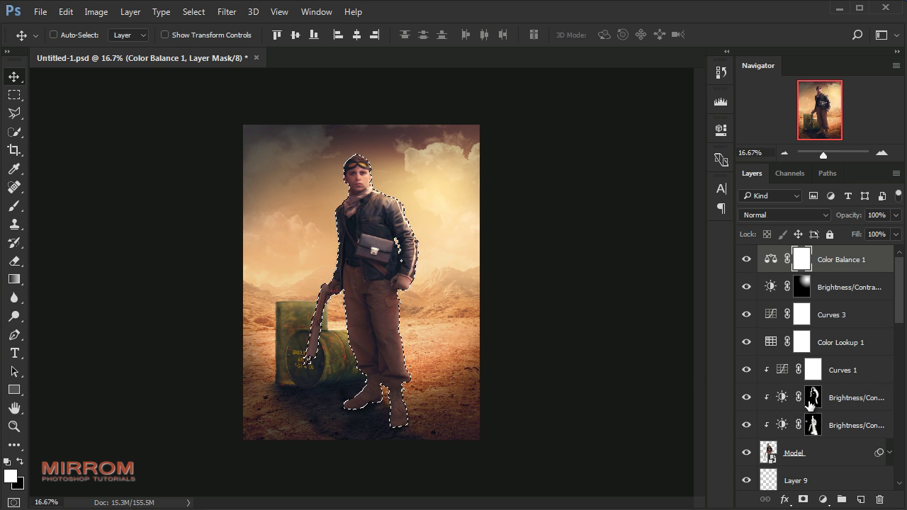
pyautogui.click(764, 398)
pyautogui.click(748, 398)
pyautogui.click(755, 401)
# Paint the Brightness/Contrast 4 mask at 67% opacity around the leg, gun and jacket.
pyautogui.hotkey('ctrl', '+')
pyautogui.hotkey('ctrl', '+')
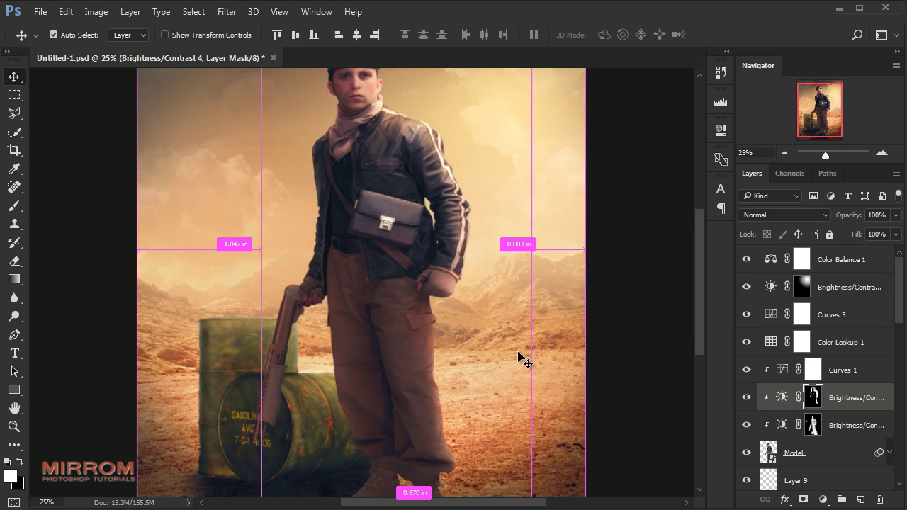
pyautogui.press('b')
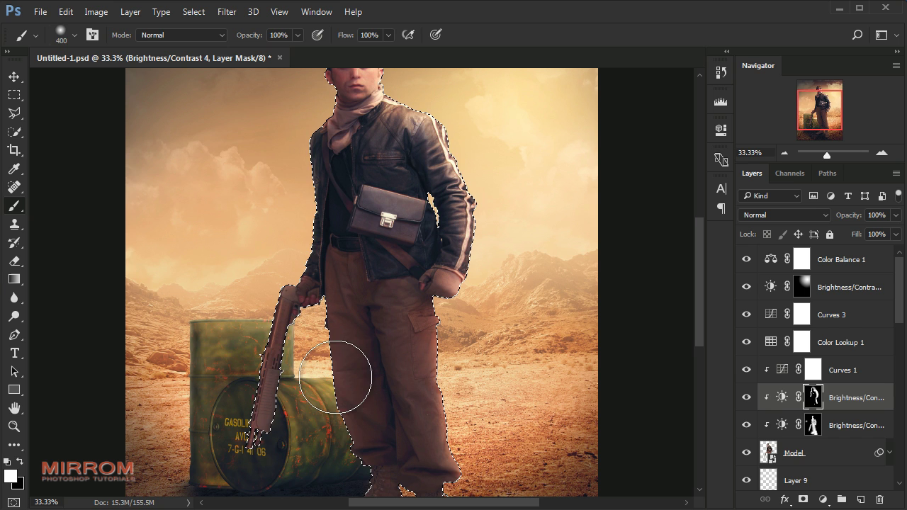
pyautogui.moveTo(259, 35); pyautogui.dragTo(241, 34)
pyautogui.press('[')
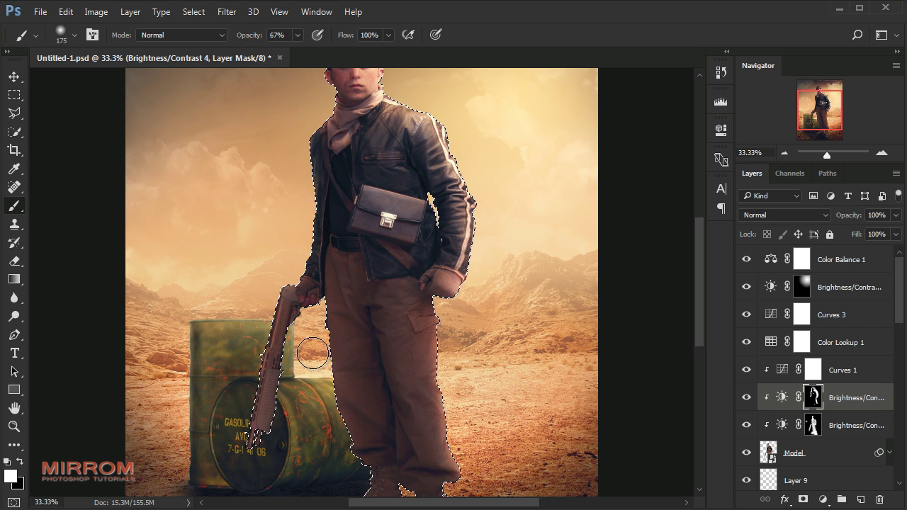
pyautogui.press('[')
pyautogui.moveTo(318, 365); pyautogui.dragTo(316, 369)
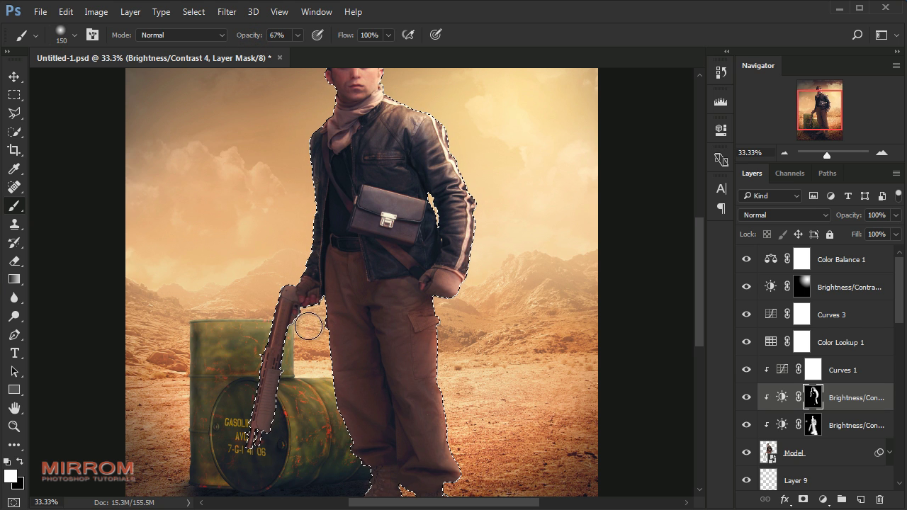
pyautogui.click(316, 369)
pyautogui.press('[')
pyautogui.press('[')
pyautogui.press('[')
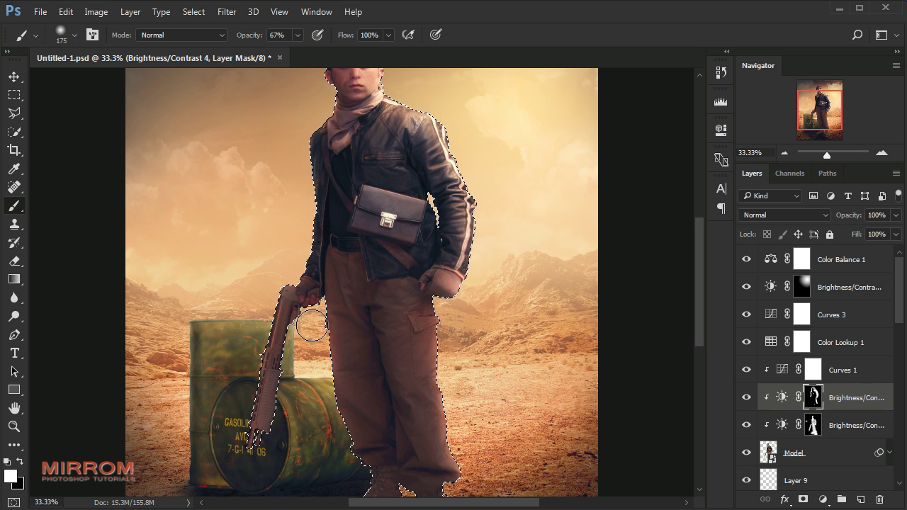
pyautogui.press(']')
pyautogui.press(']')
pyautogui.press(']')
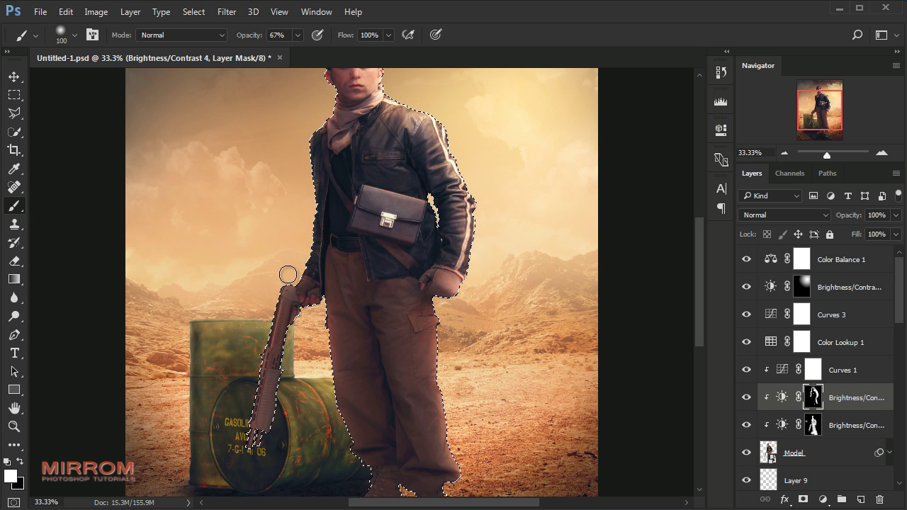
pyautogui.moveTo(284, 273); pyautogui.dragTo(270, 295)
pyautogui.click(271, 273)
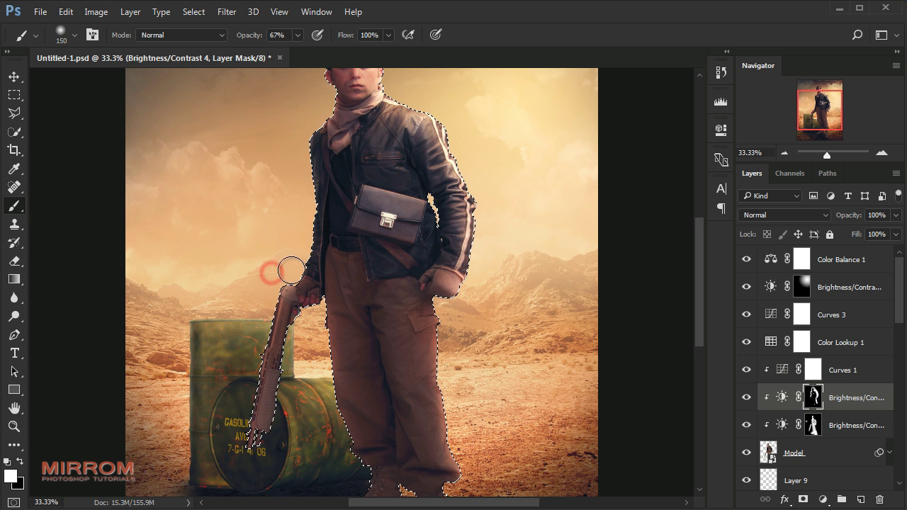
pyautogui.moveTo(288, 267); pyautogui.dragTo(261, 288)
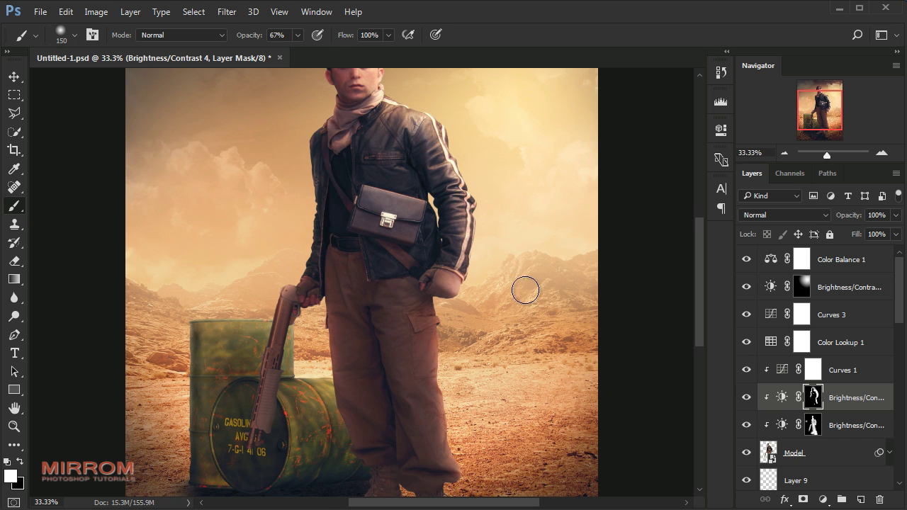
# Deselect, fit the image, and toggle Brightness/Contrast 4 to compare the result.
pyautogui.hotkey('ctrl', 'd')
pyautogui.press('v')
pyautogui.hotkey('ctrl', '0')
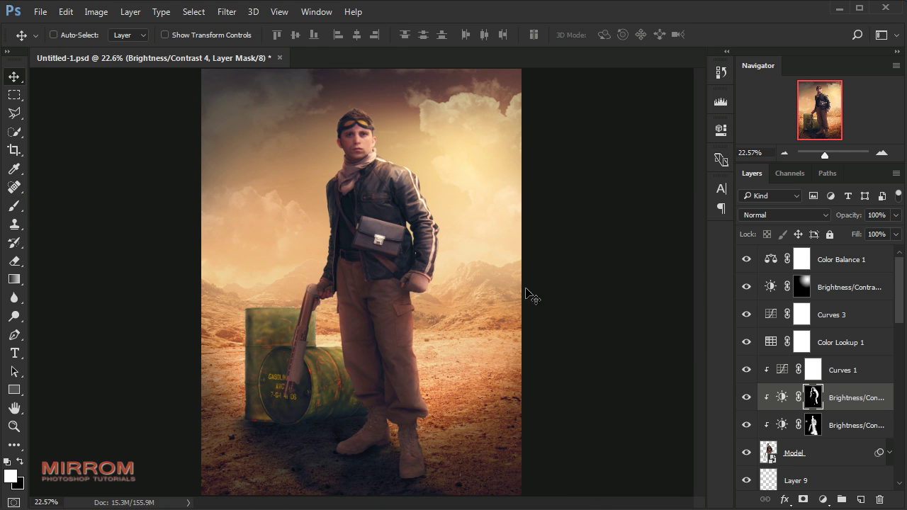
pyautogui.click(748, 398)
pyautogui.click(748, 398)
pyautogui.click(855, 261)
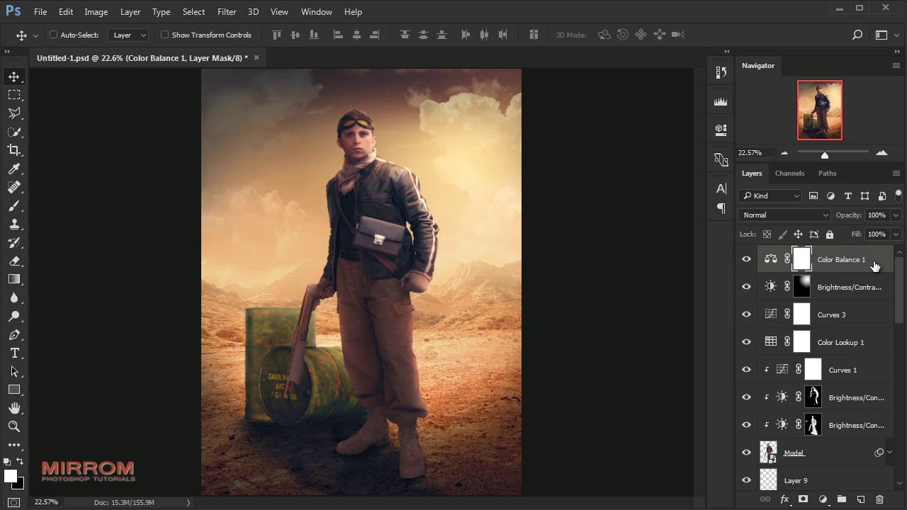
pyautogui.click(837, 408)
pyautogui.click(747, 398)
pyautogui.click(748, 398)
# Paint white on the Brightness/Contrast 3 mask with a 22%-opacity, size-90 brush over the soldier's face.
pyautogui.hotkey('ctrl', '+')
pyautogui.hotkey('ctrl', '+')
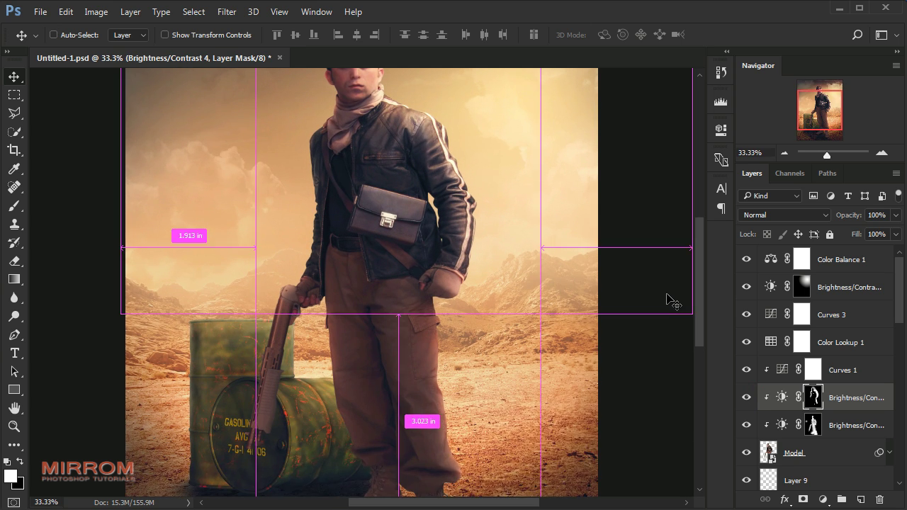
pyautogui.click(812, 425)
pyautogui.click(747, 425)
pyautogui.click(747, 425)
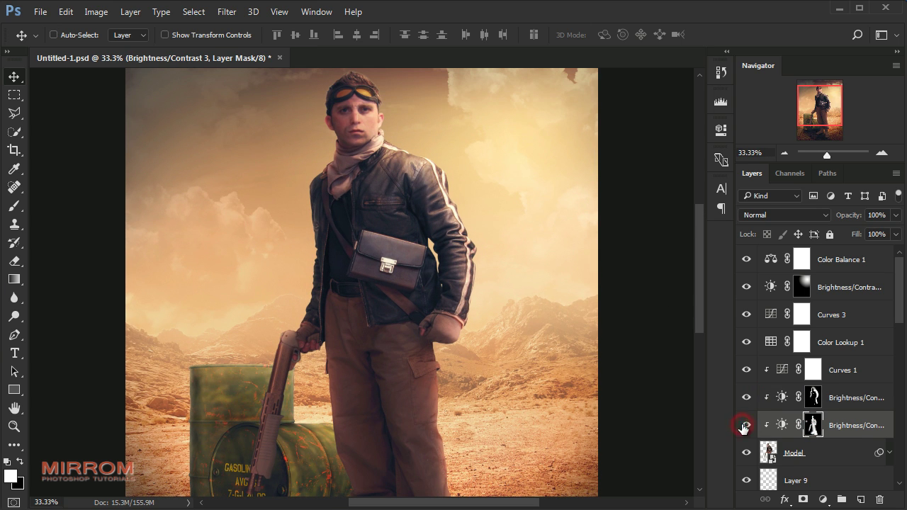
pyautogui.press('b')
pyautogui.click(253, 40)
pyautogui.moveTo(254, 40); pyautogui.dragTo(238, 46)
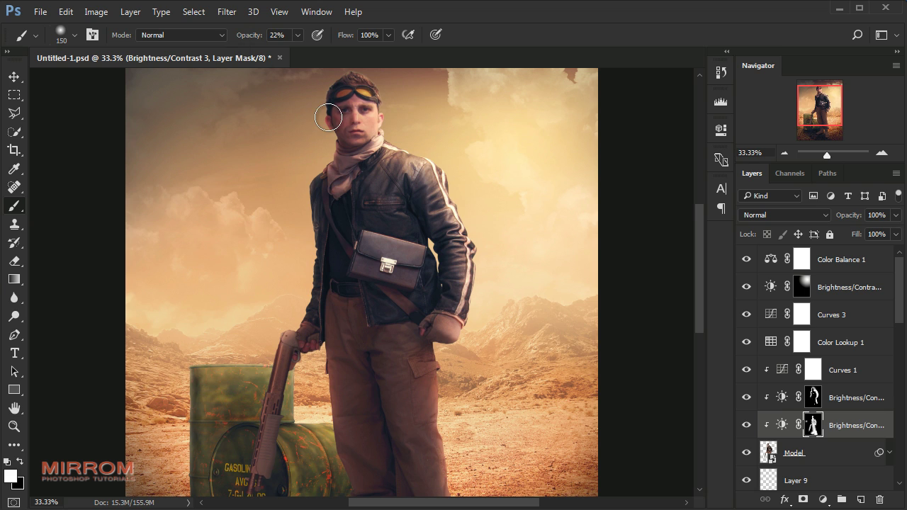
pyautogui.press('[')
pyautogui.press('[')
pyautogui.press('[')
pyautogui.moveTo(356, 102)
pyautogui.mouseDown()
pyautogui.moveTo(371, 131)
pyautogui.moveTo(356, 154)
pyautogui.mouseUp()
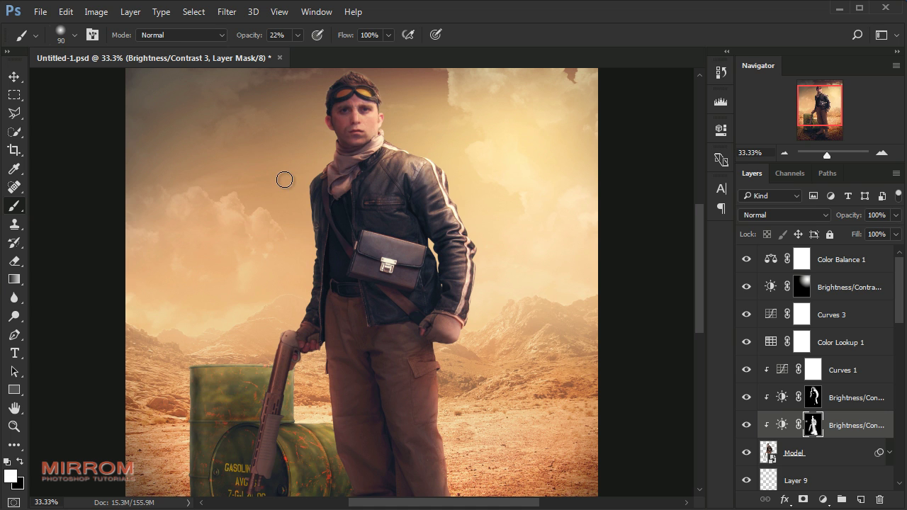
# Fit the whole image in the window and select the topmost Color Balance 1 layer.
pyautogui.press('v')
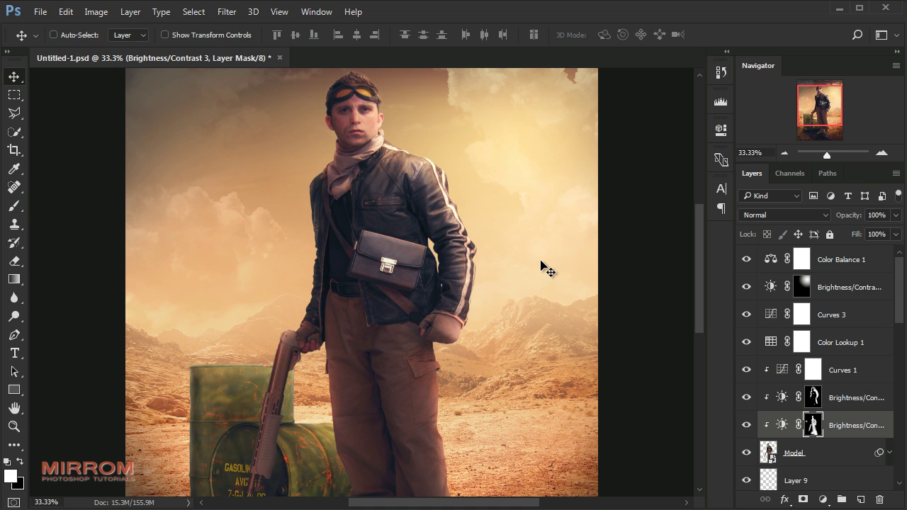
pyautogui.hotkey('ctrl', '0')
pyautogui.hotkey('ctrl', 'shift', 'alt', 'e')
pyautogui.click(840, 261)
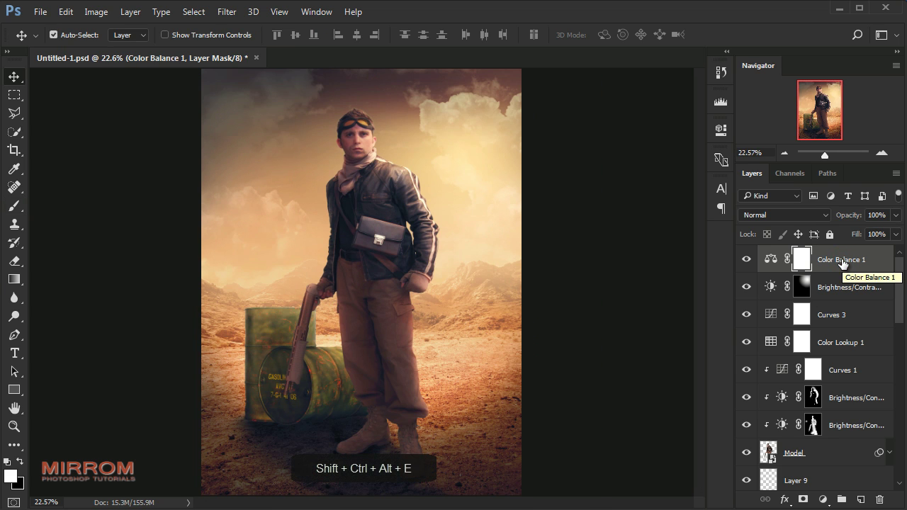
# Stamp all visible layers into a new Layer 12 and launch Color Efex Pro 4 on it.
pyautogui.hotkey('ctrl', 'shift', 'alt', 'e')
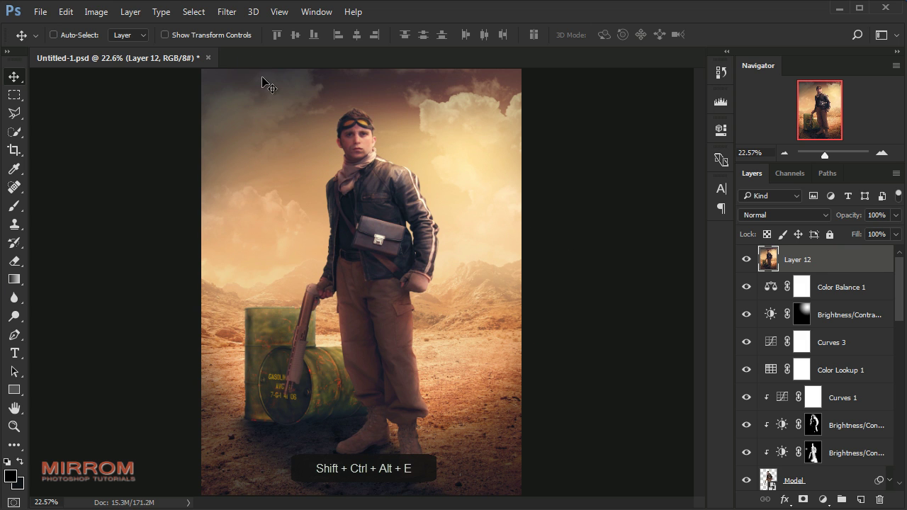
pyautogui.click(226, 12)
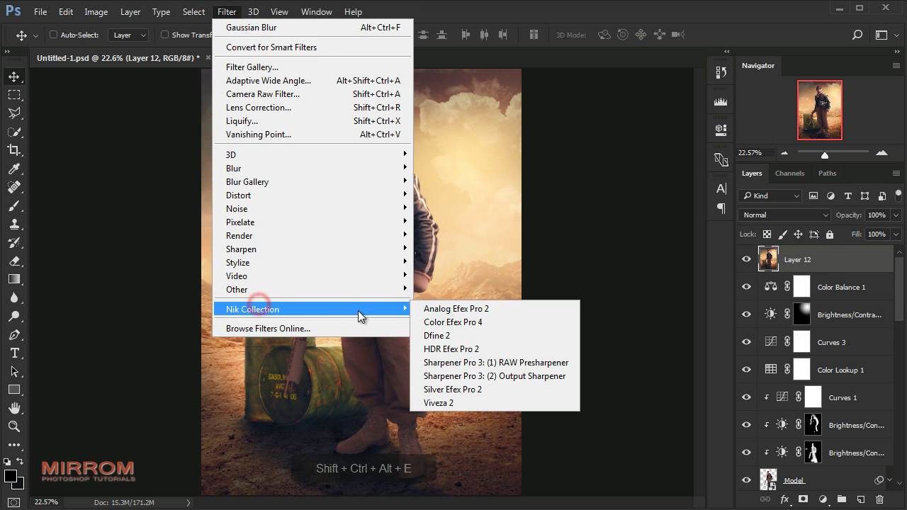
pyautogui.click(436, 320)
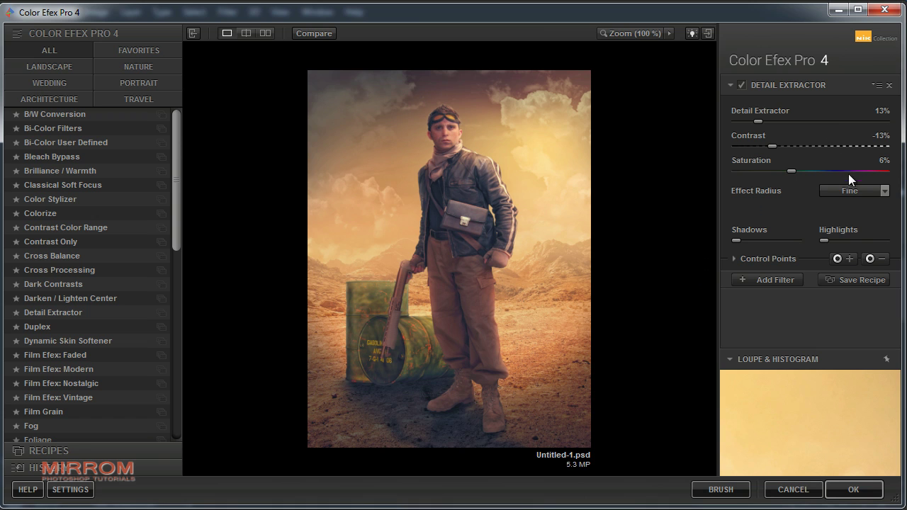
pyautogui.click(851, 191)
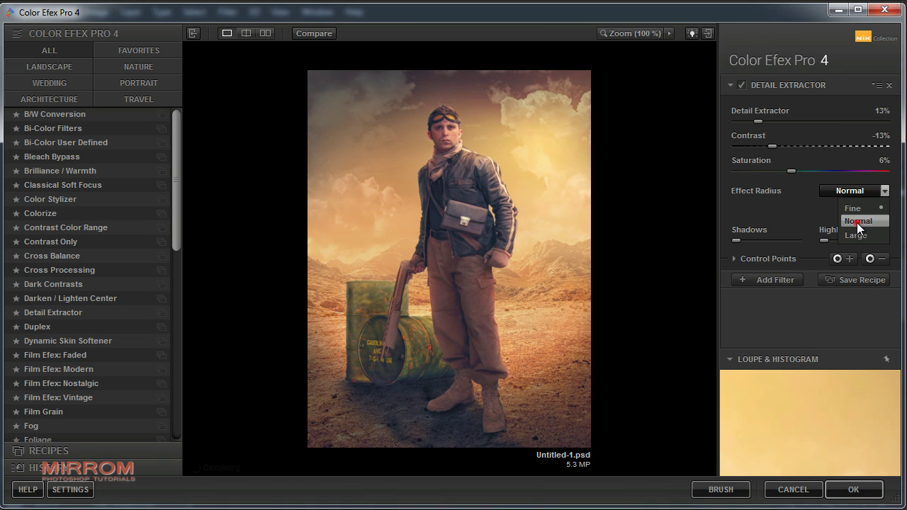
# Replace the default filter with Detail Extractor at 13%, Fine radius and -13% contrast, then add a filter slot.
pyautogui.click(889, 85)
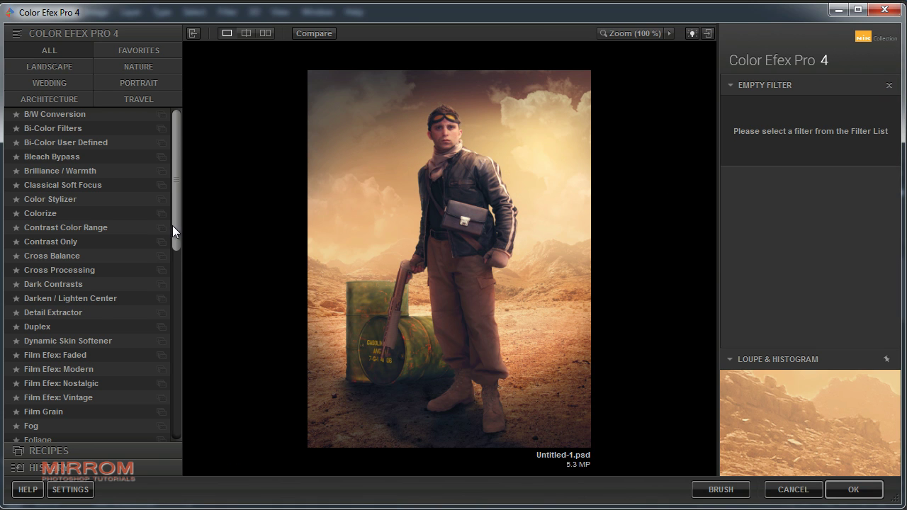
pyautogui.click(65, 312)
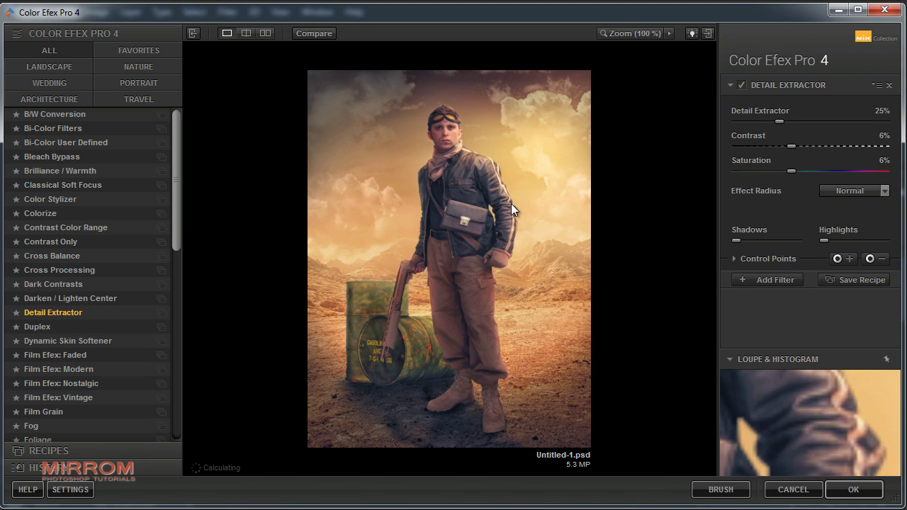
pyautogui.click(836, 192)
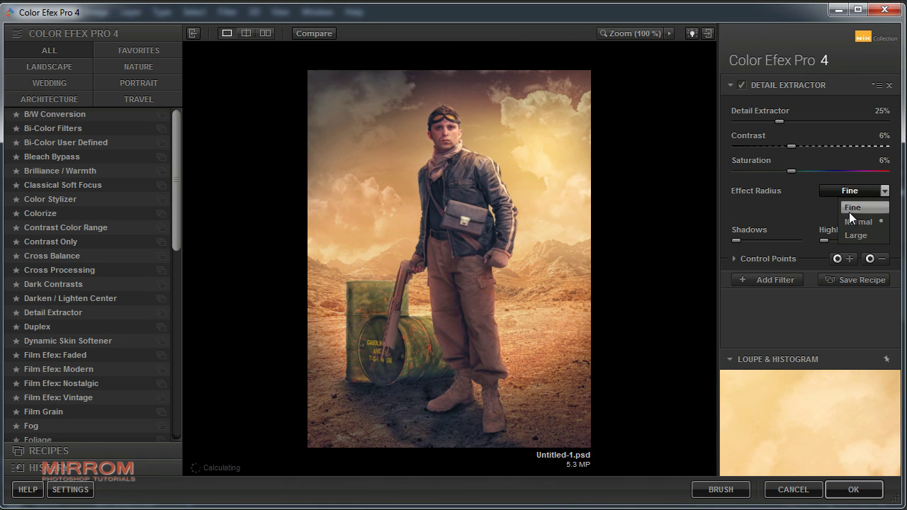
pyautogui.click(849, 210)
pyautogui.moveTo(779, 119)
pyautogui.mouseDown()
pyautogui.moveTo(760, 122)
pyautogui.moveTo(769, 146)
pyautogui.mouseUp()
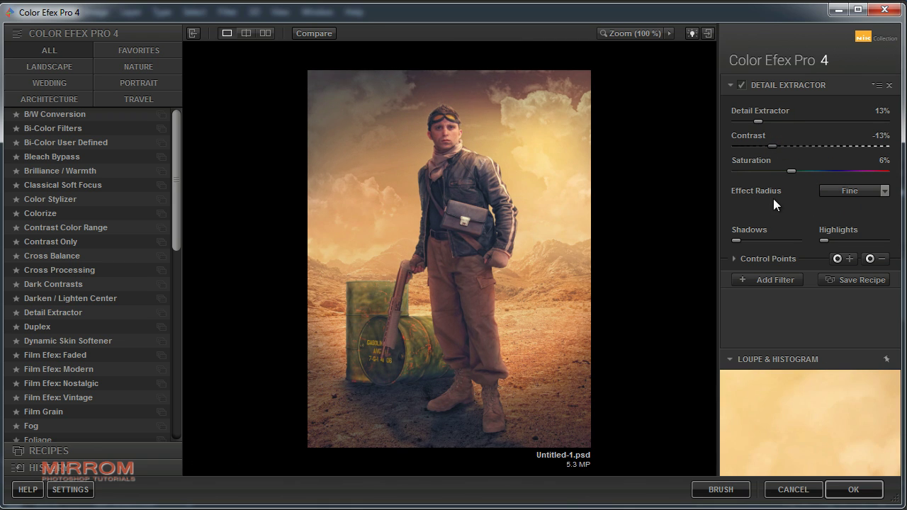
pyautogui.click(772, 282)
# Apply a Polarization filter rotated to 45° with 67% strength.
pyautogui.moveTo(176, 180); pyautogui.dragTo(175, 326)
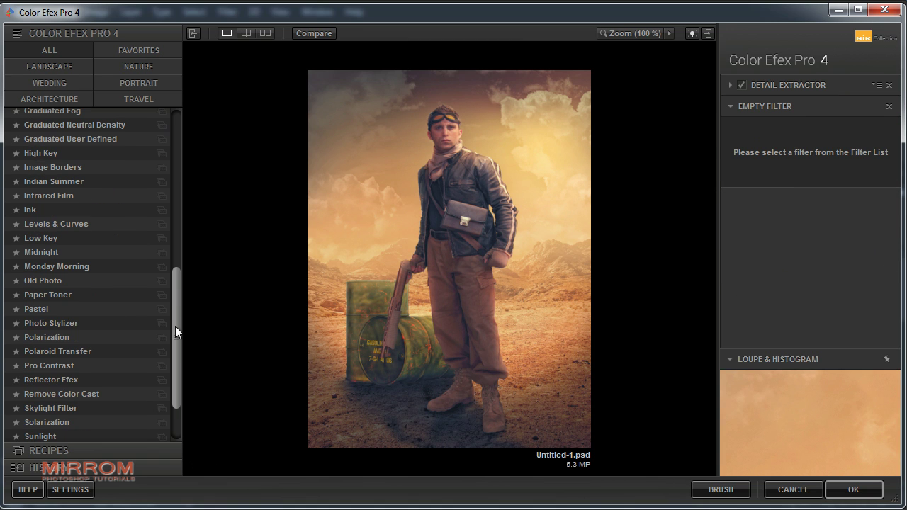
pyautogui.click(44, 338)
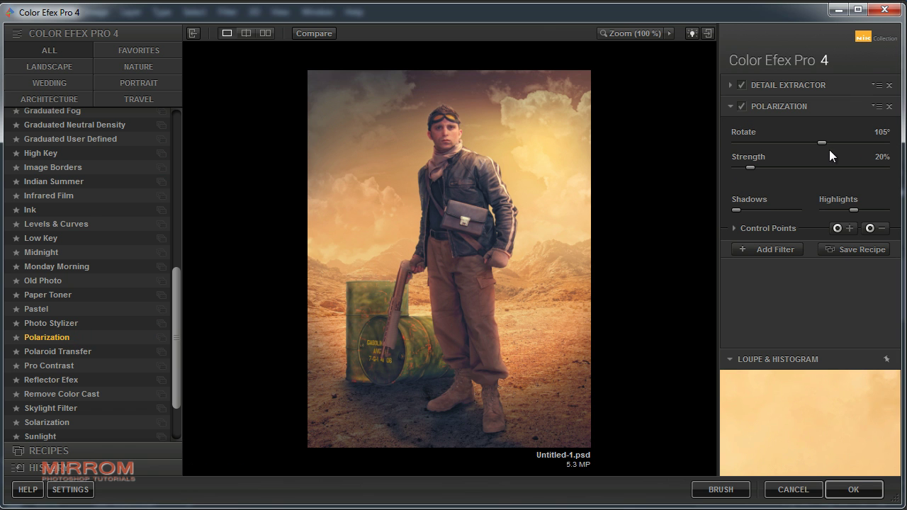
pyautogui.moveTo(822, 142); pyautogui.dragTo(773, 144)
pyautogui.click(761, 168)
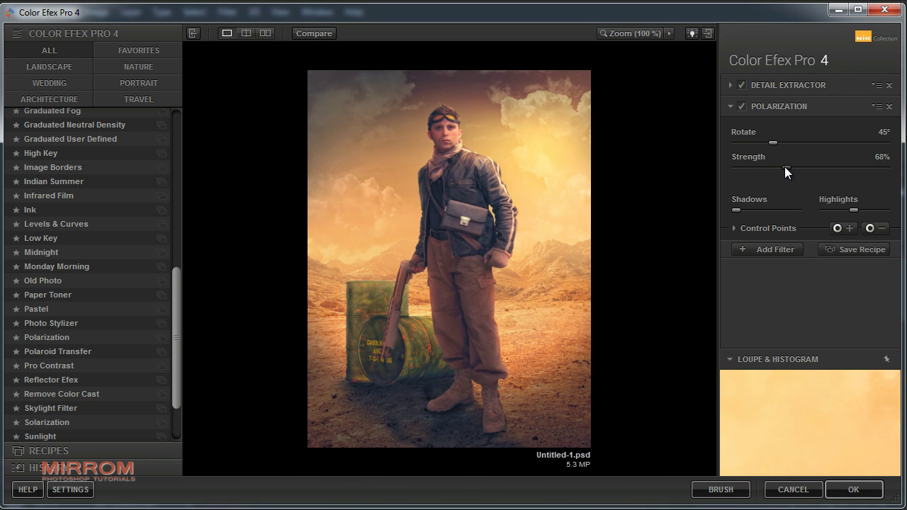
pyautogui.moveTo(785, 166); pyautogui.dragTo(783, 167)
# Add Brilliance / Warmth with 21% saturation and -68% warmth, then apply the filters back to Photoshop.
pyautogui.click(758, 249)
pyautogui.scroll(5, 178, 183)
pyautogui.scroll(4, 177, 183)
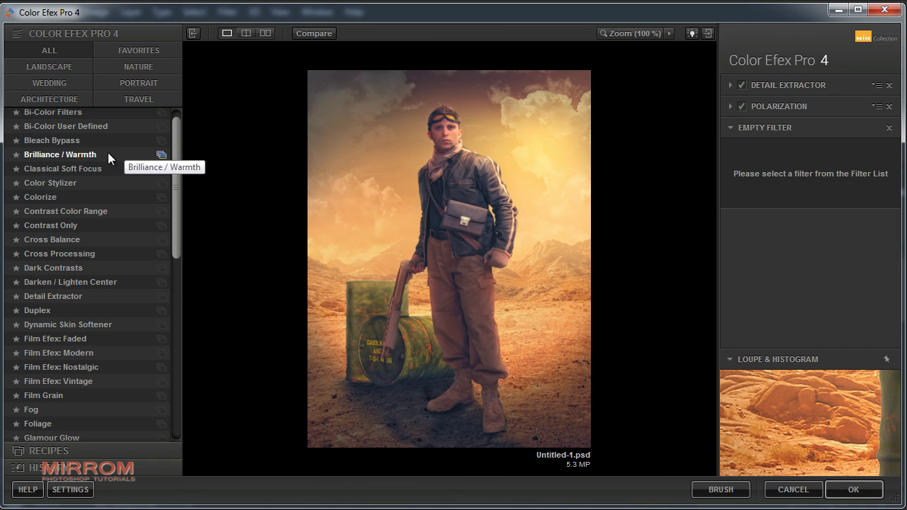
pyautogui.click(105, 153)
pyautogui.moveTo(809, 164)
pyautogui.mouseDown()
pyautogui.moveTo(826, 165)
pyautogui.moveTo(754, 191)
pyautogui.mouseUp()
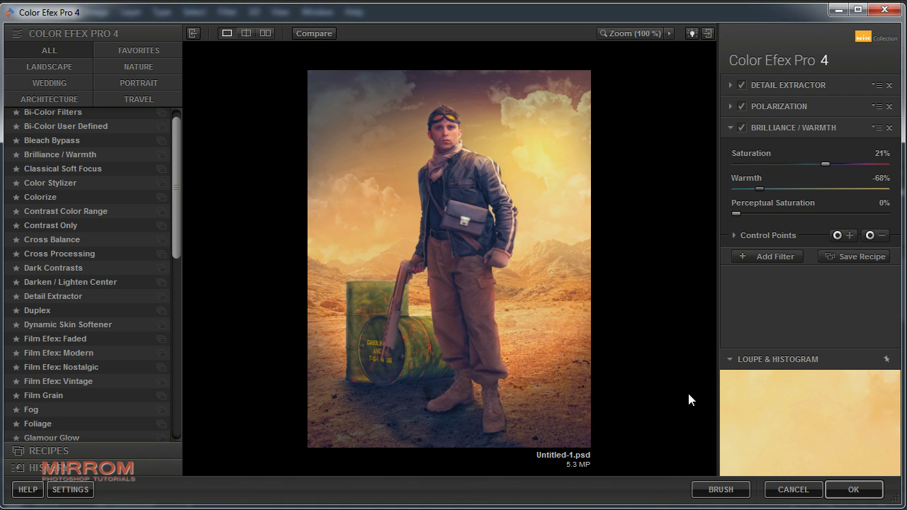
pyautogui.click(853, 490)
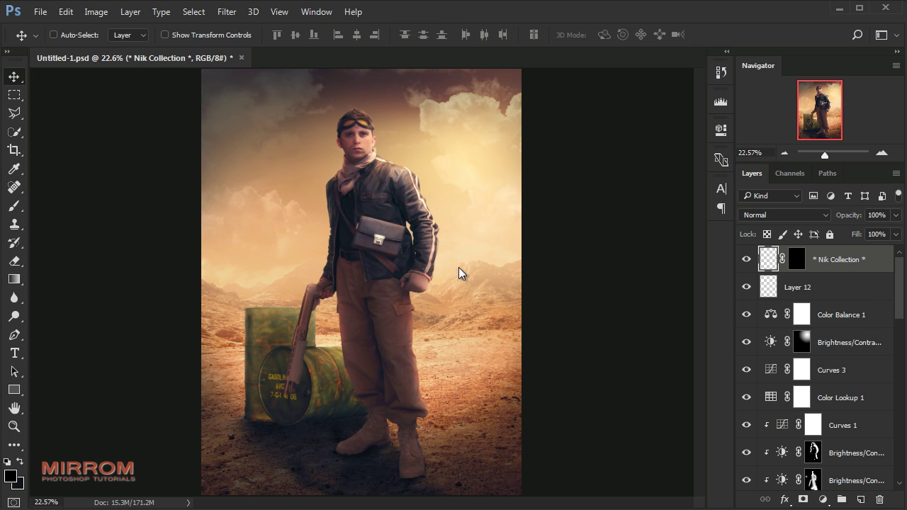